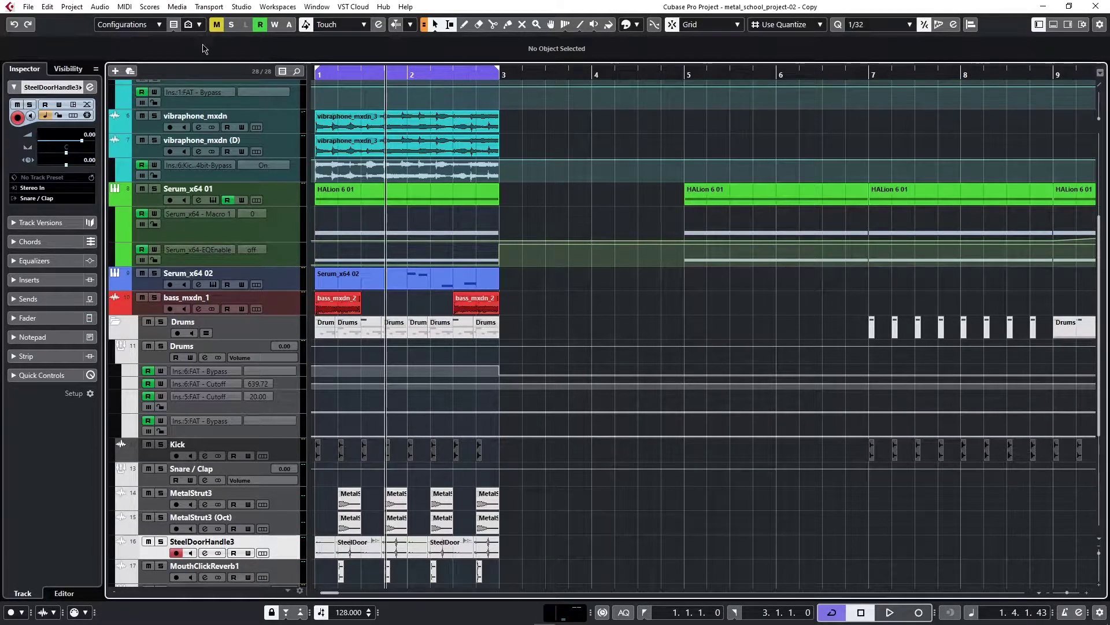
Step: Scroll through the track list to review the Unused, vibraphone, Serum, bass, Drums and FX tracks
{"action": "scroll", "coordinate": [275, 225], "scroll_direction": "up", "scroll_amount": 5}
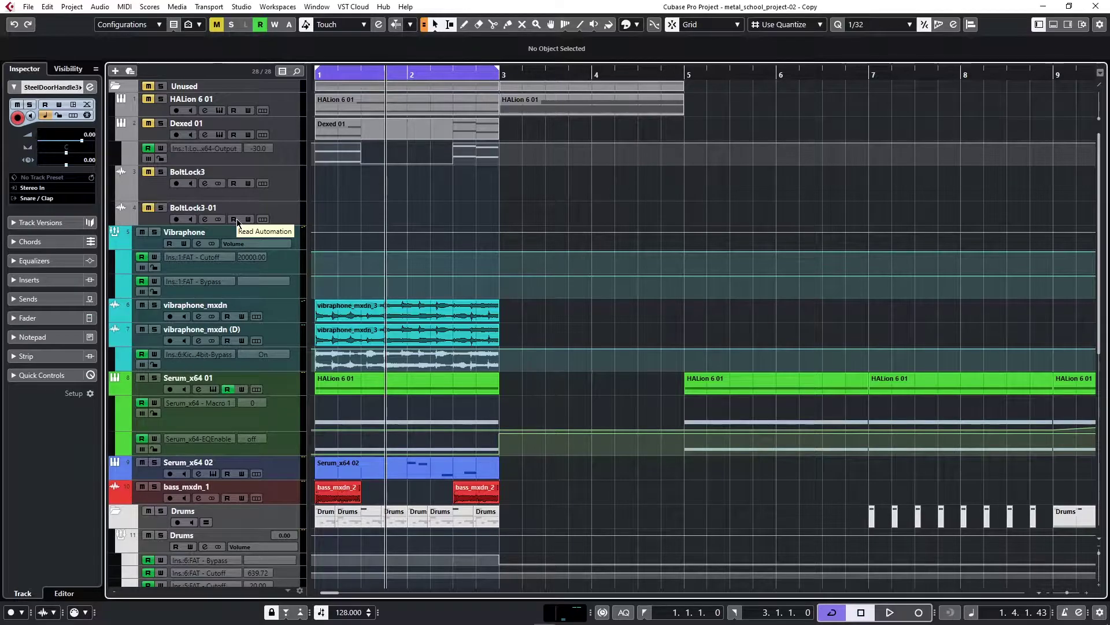
{"action": "scroll", "coordinate": [337, 318], "scroll_direction": "down", "scroll_amount": 10}
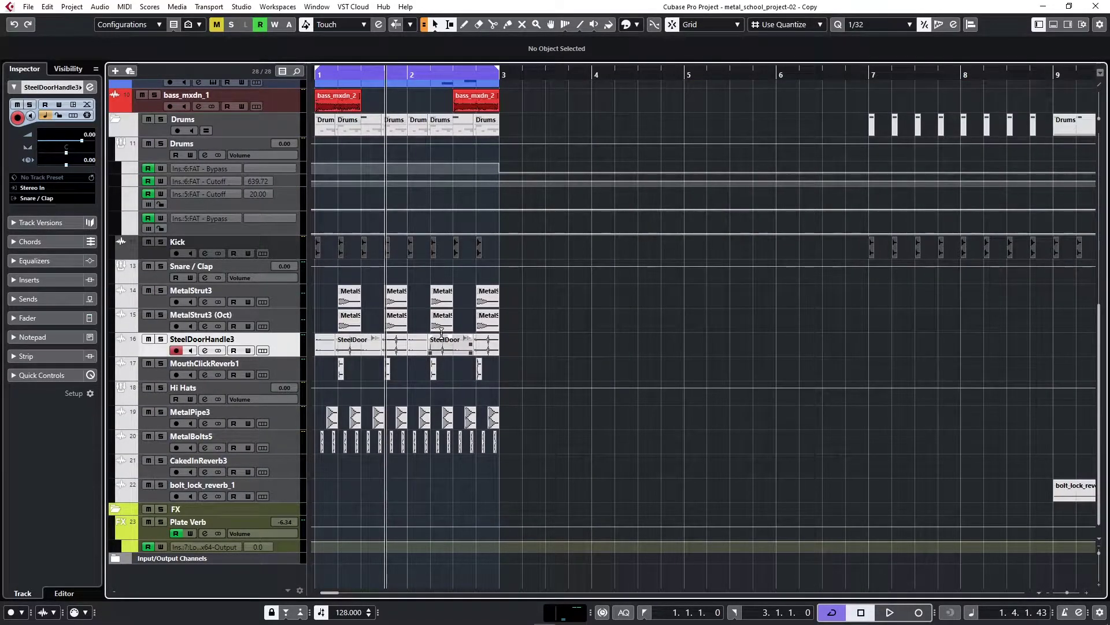
Step: In ADSR Sample Manager, audition the MetalBolts10 and MetalBolts2 warehouse samples
{"action": "key", "text": "alt+Tab"}
{"action": "key", "text": "alt+Tab"}
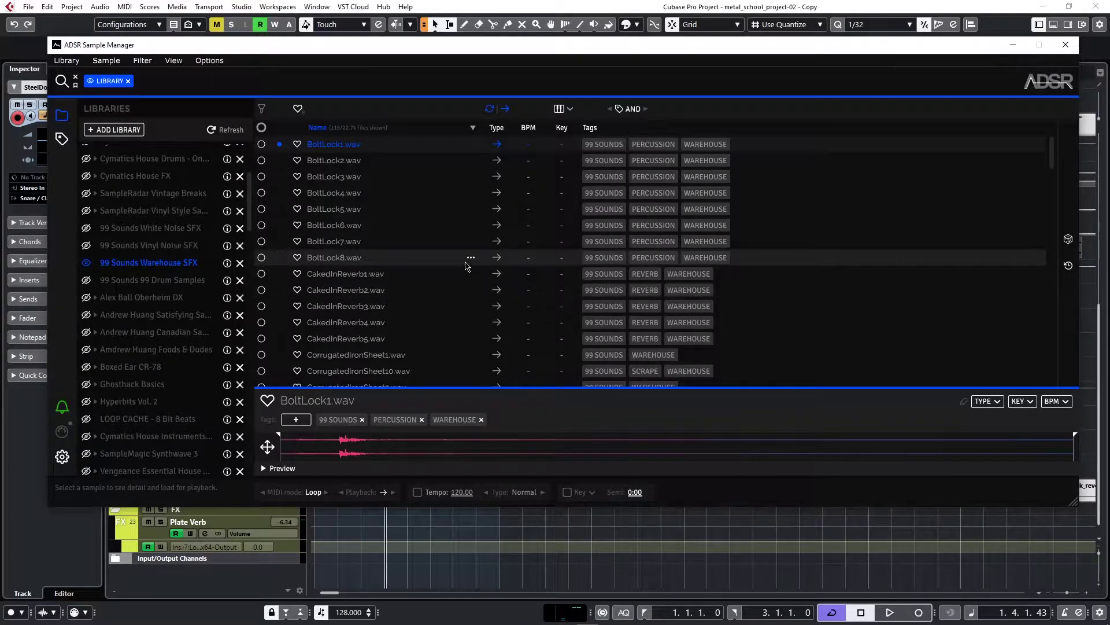
{"action": "scroll", "coordinate": [384, 272], "scroll_direction": "down", "scroll_amount": 4}
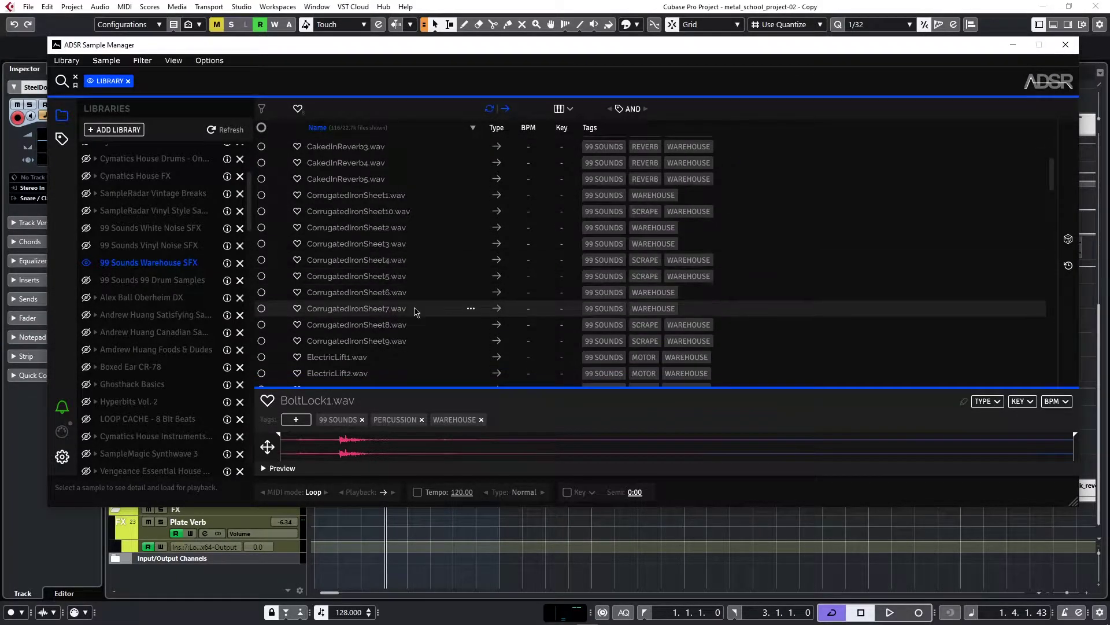
{"action": "scroll", "coordinate": [394, 347], "scroll_direction": "down", "scroll_amount": 8}
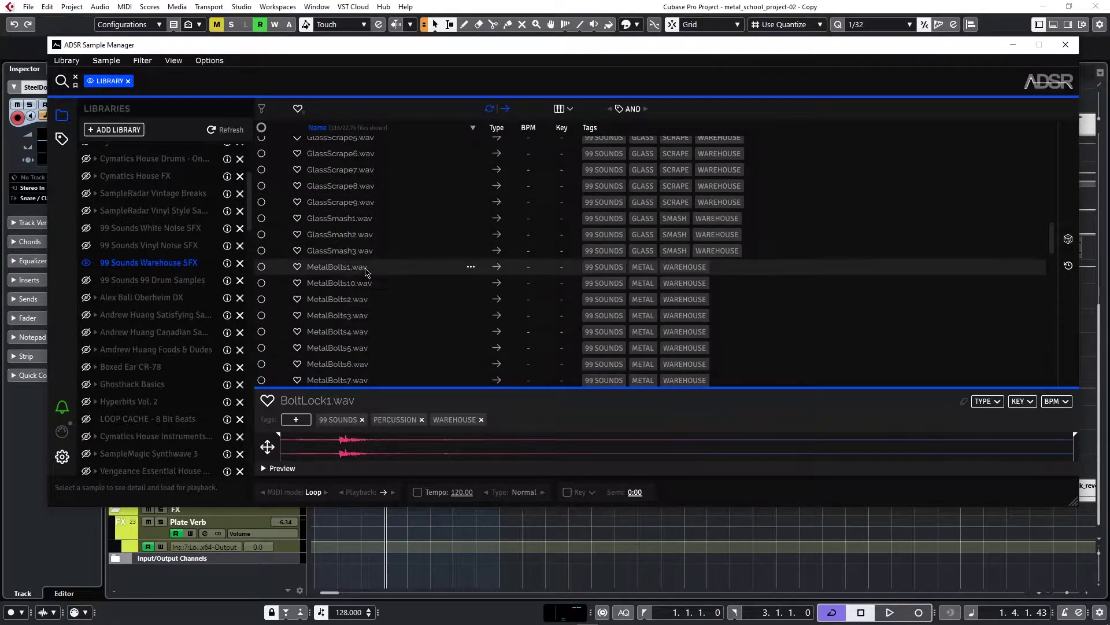
{"action": "left_click", "coordinate": [365, 283]}
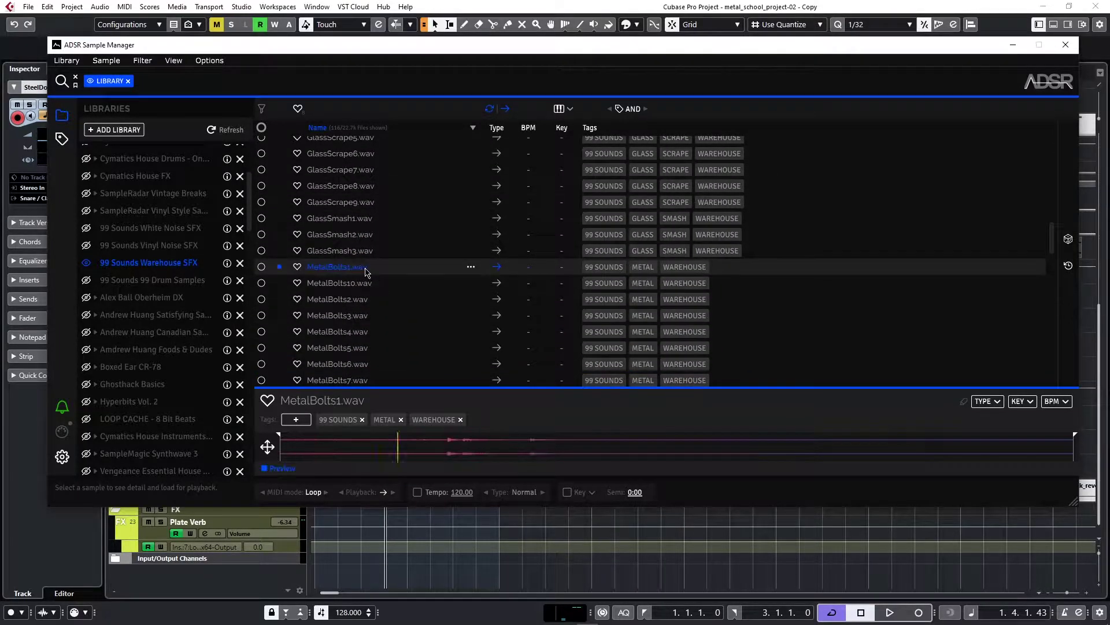
{"action": "left_click", "coordinate": [361, 306]}
{"action": "scroll", "coordinate": [361, 310], "scroll_direction": "down", "scroll_amount": 15}
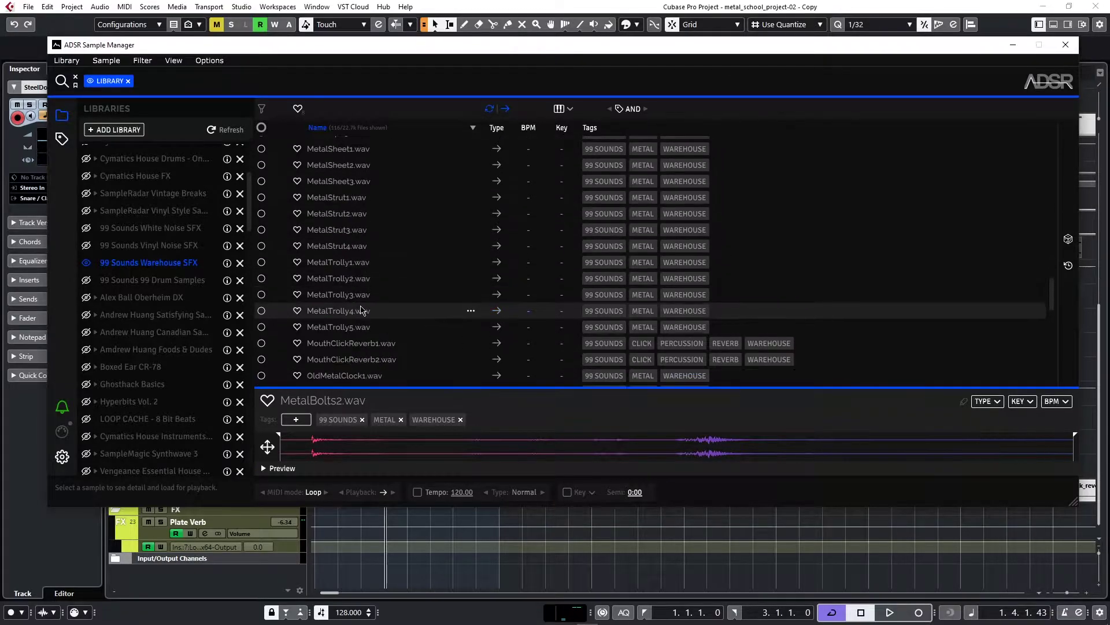
{"action": "scroll", "coordinate": [361, 310], "scroll_direction": "up", "scroll_amount": 20}
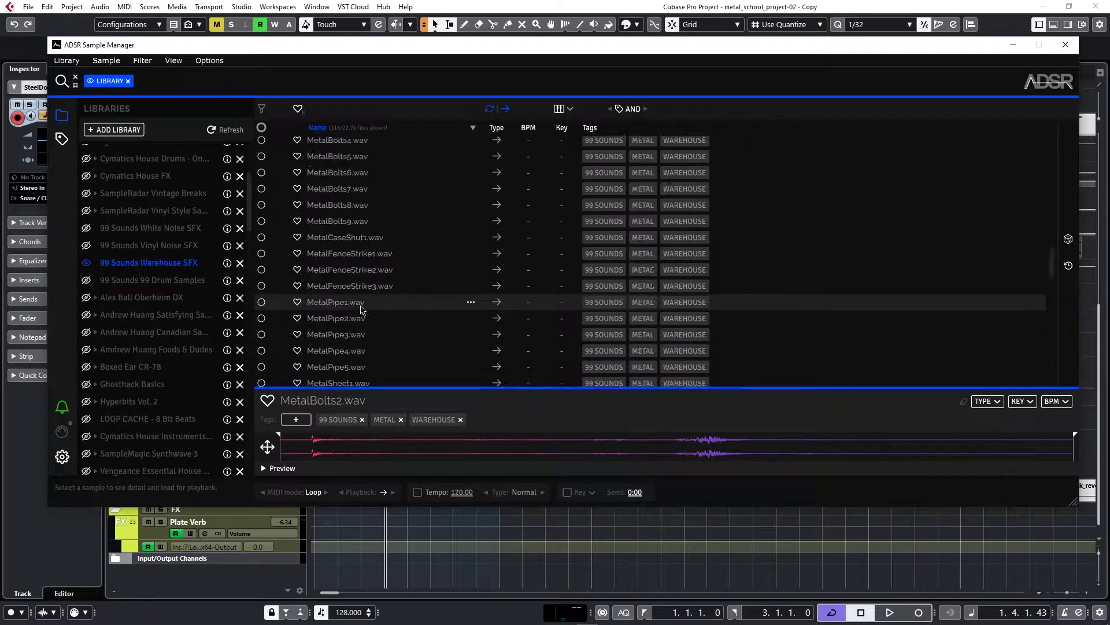
Step: Audition BoltLock1–3, zoom the Cubase arrangement around bars 1–2, then replay BoltLock1
{"action": "left_click", "coordinate": [354, 144]}
{"action": "left_click", "coordinate": [356, 161]}
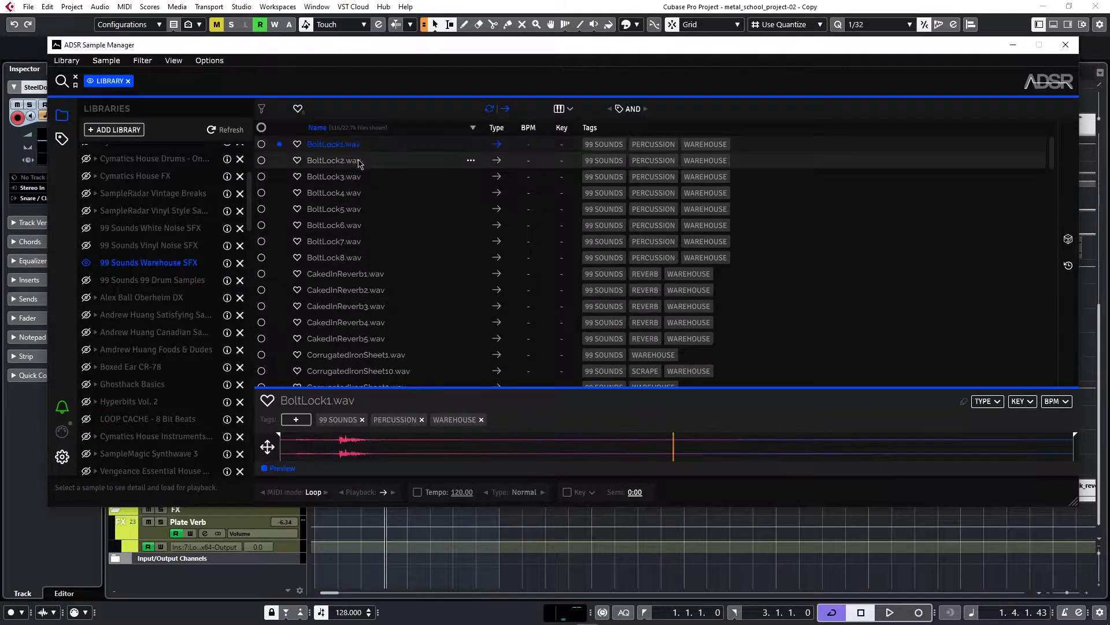
{"action": "left_click", "coordinate": [360, 177]}
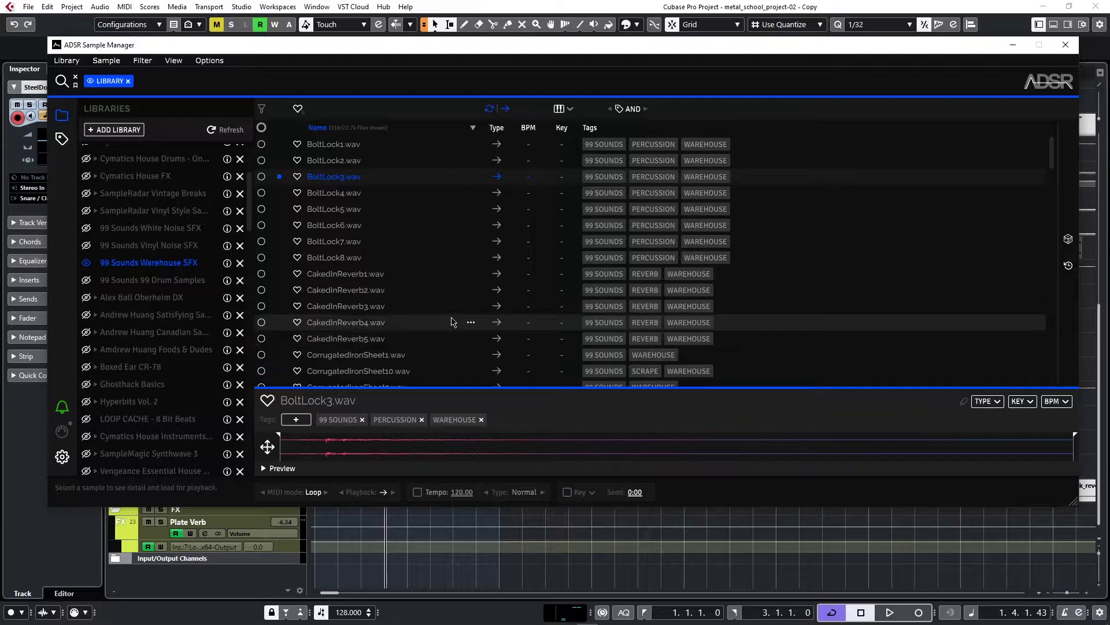
{"action": "left_click", "coordinate": [413, 590]}
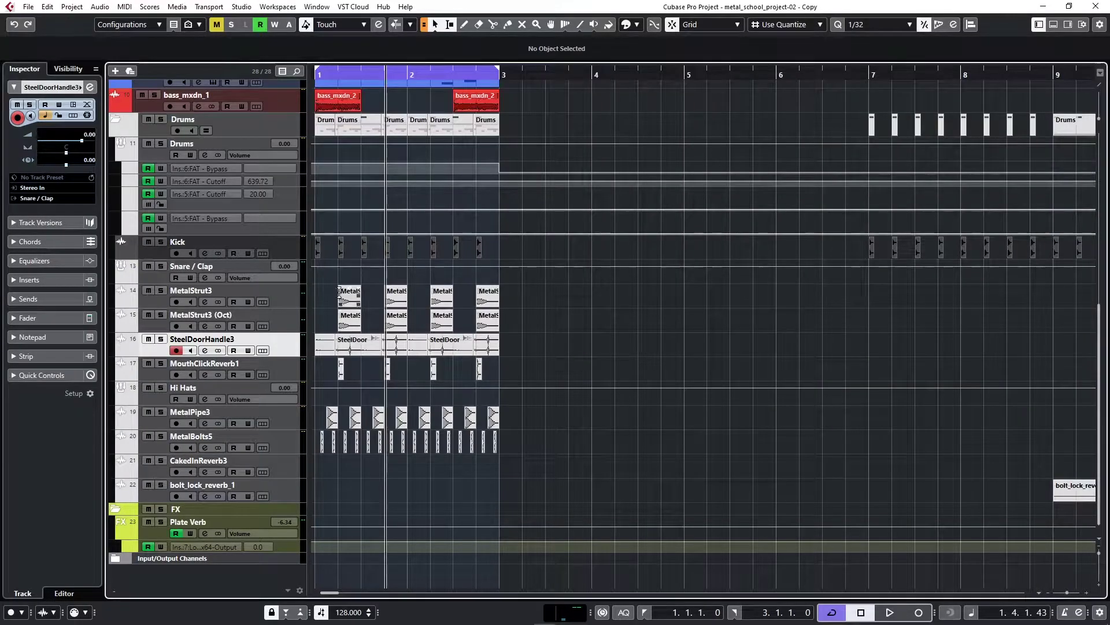
{"action": "key", "text": "h"}
{"action": "key", "text": "h"}
{"action": "key", "text": "h"}
{"action": "key", "text": "h"}
{"action": "key", "text": "h"}
{"action": "key", "text": "alt+Tab"}
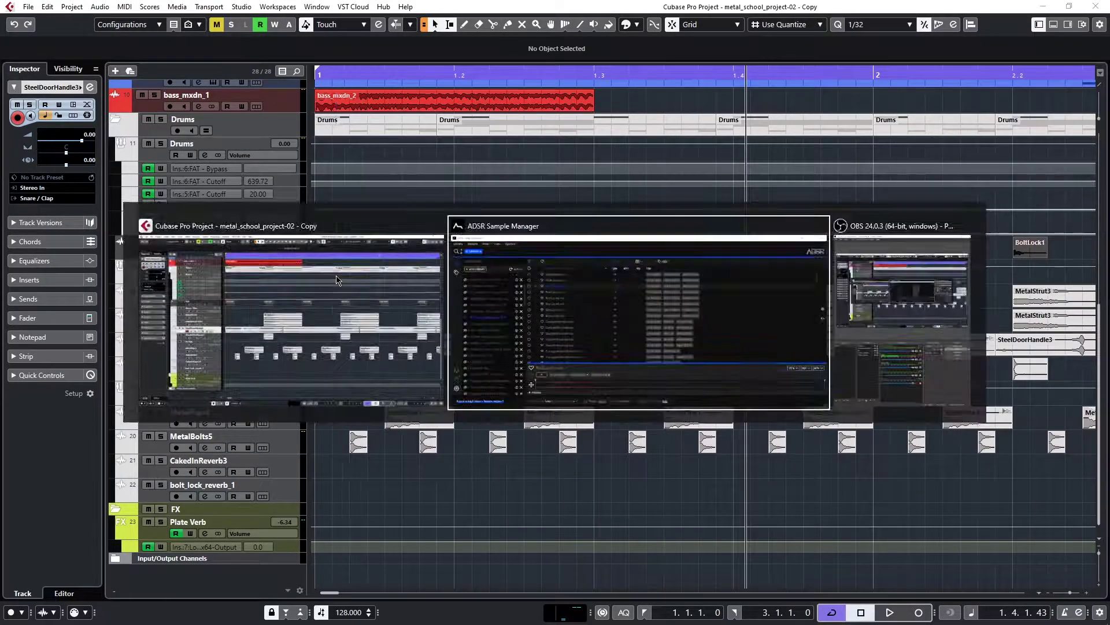
{"action": "left_click", "coordinate": [321, 148]}
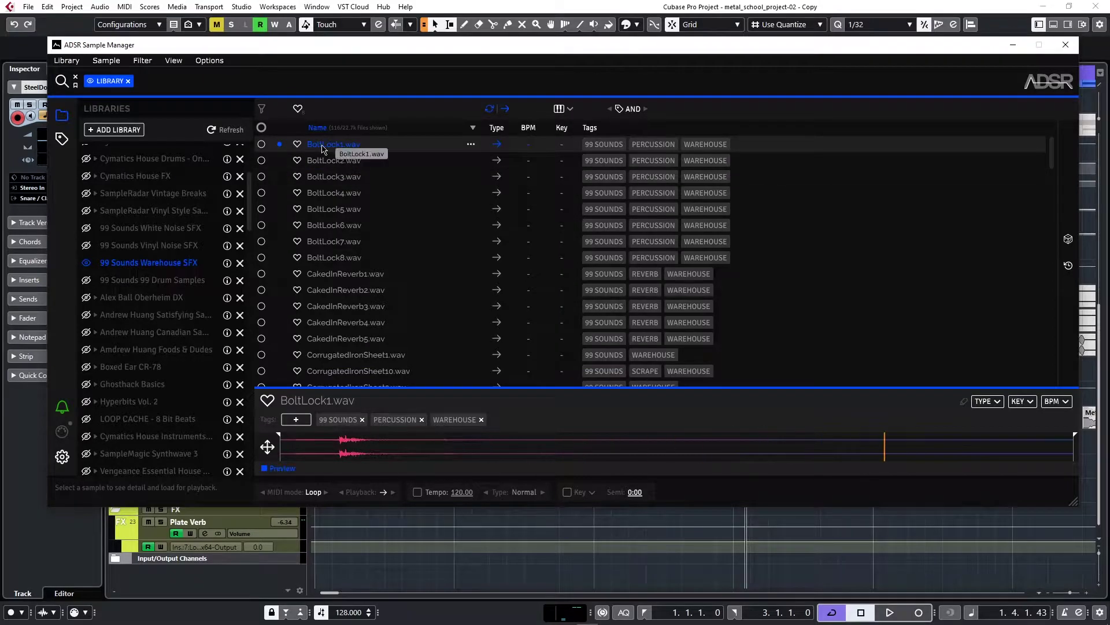
Step: Select the BoltLock1 event, then solo the Kick with its inserts bypassed and play it
{"action": "key", "text": "alt+Tab"}
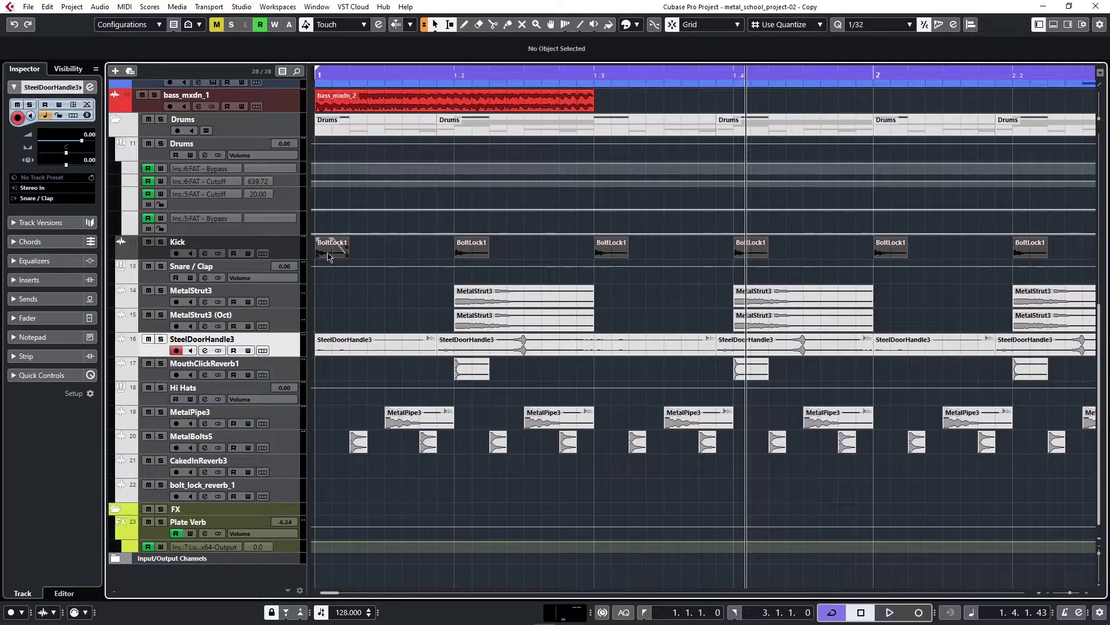
{"action": "left_click", "coordinate": [328, 257]}
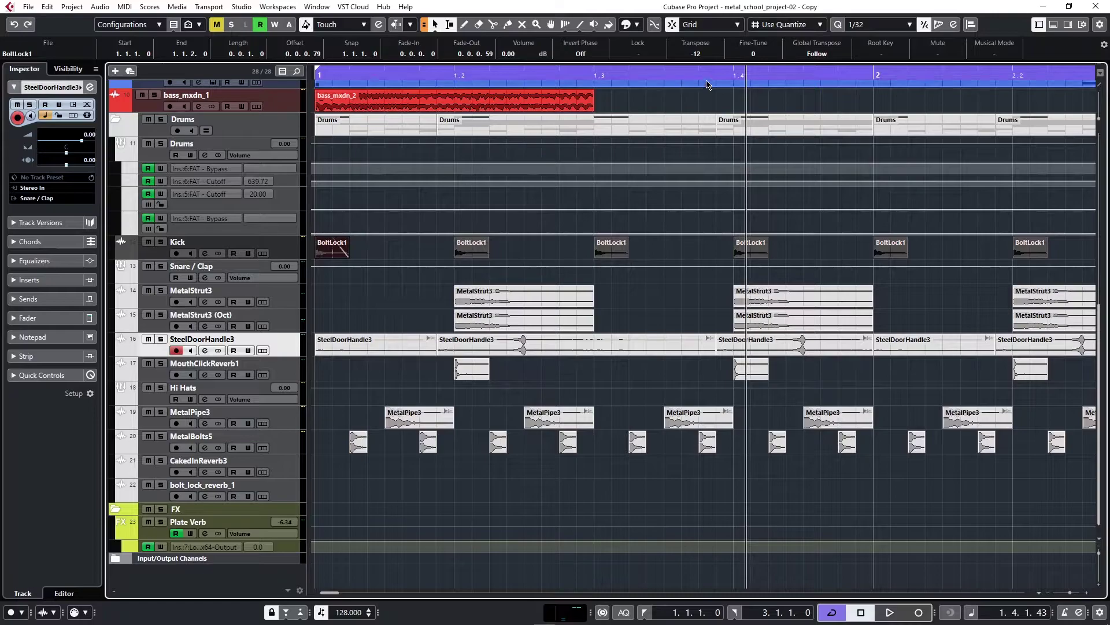
{"action": "left_click", "coordinate": [205, 253]}
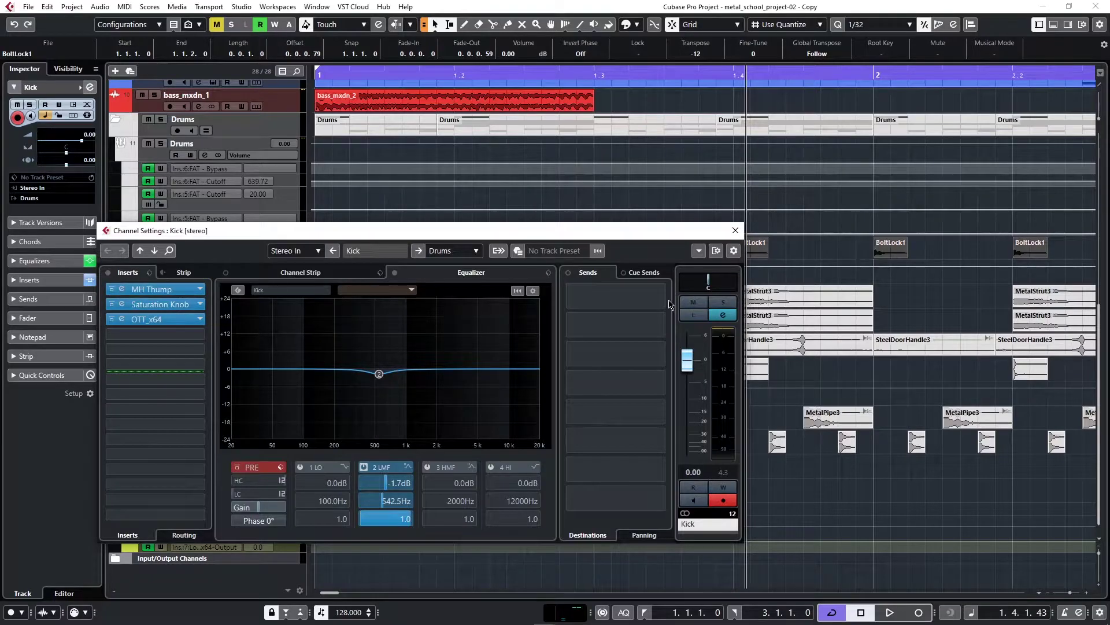
{"action": "left_click", "coordinate": [723, 302]}
{"action": "left_click", "coordinate": [107, 273]}
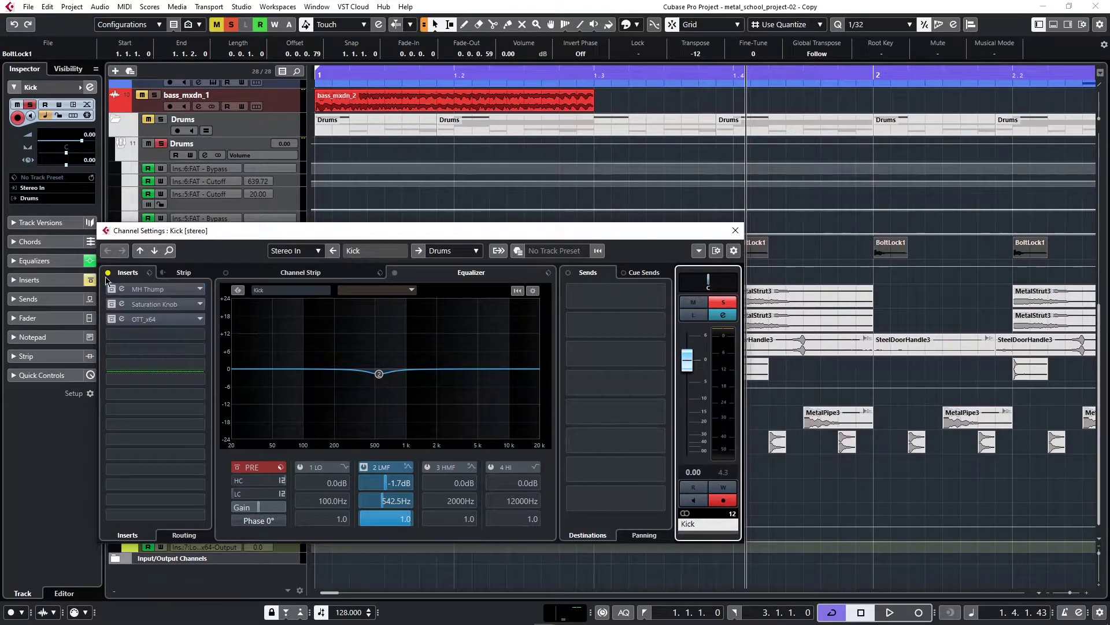
{"action": "key", "text": "space"}
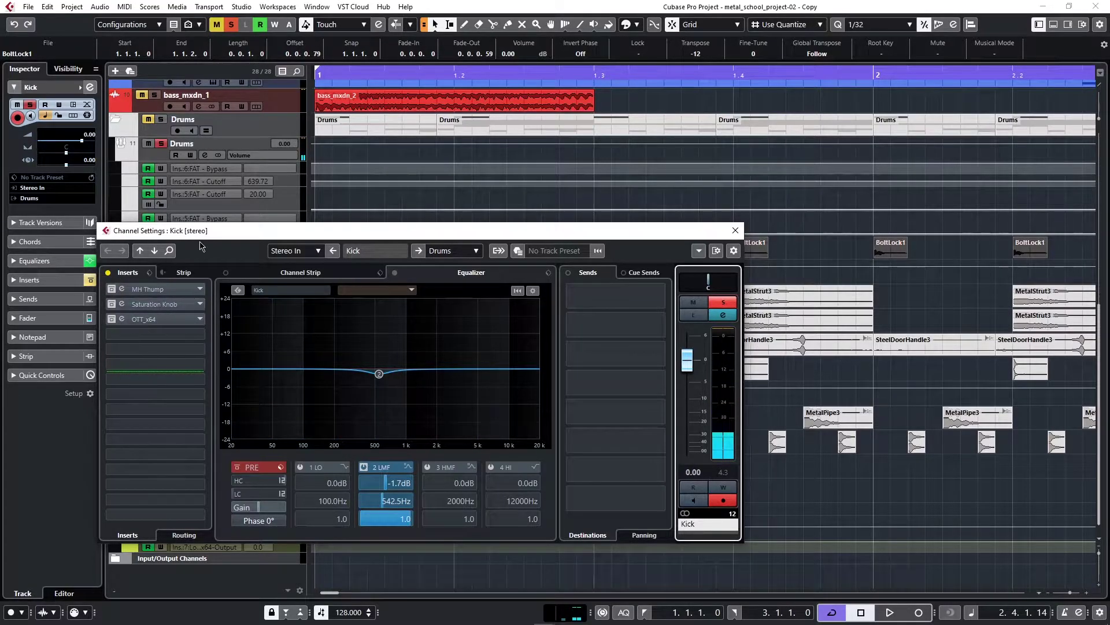
Step: Re-enable the Kick's inserts, switch off OTT_x64 and bring up the MH Thump editor
{"action": "left_click_drag", "start_coordinate": [200, 232], "coordinate": [207, 175]}
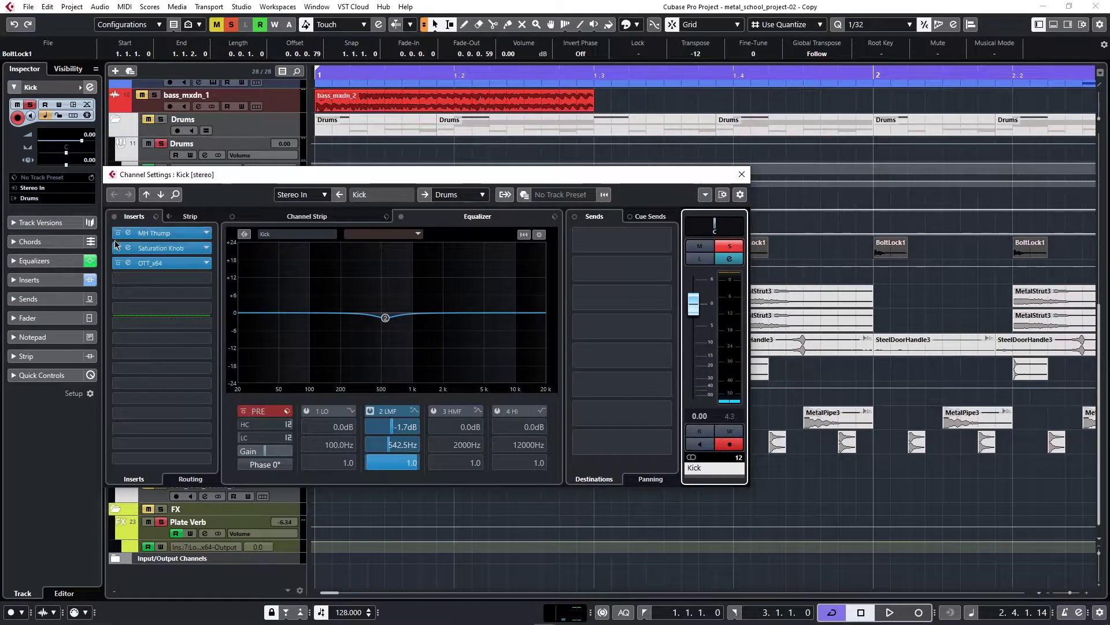
{"action": "left_click", "coordinate": [114, 217]}
{"action": "left_click", "coordinate": [119, 264]}
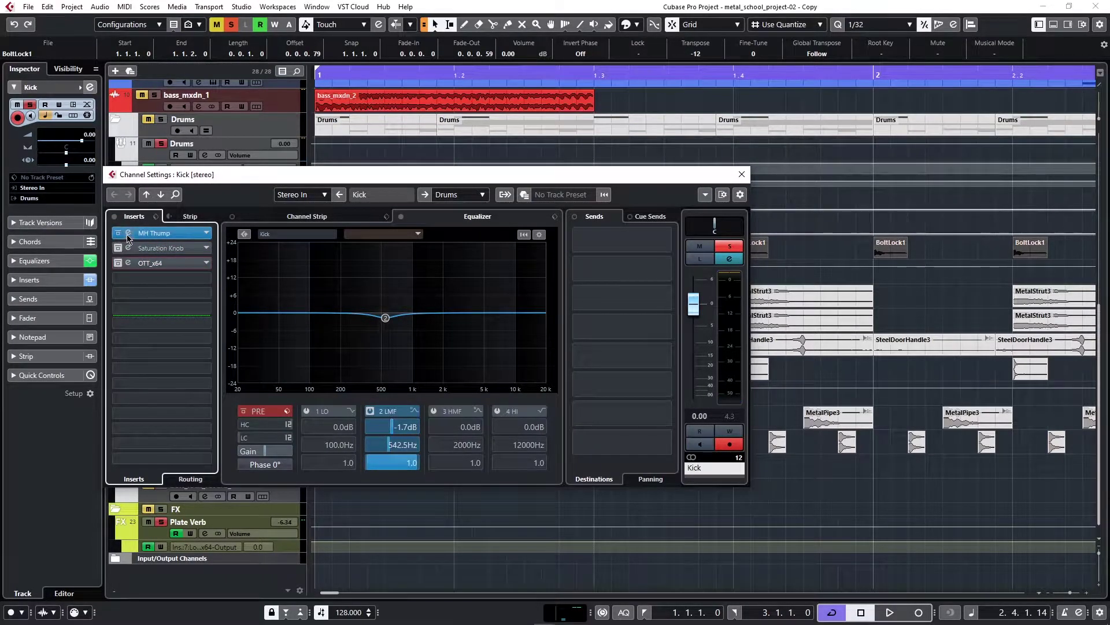
{"action": "left_click", "coordinate": [128, 234]}
Step: Play the Kick through MH Thump, then close the MH Thump editor
{"action": "left_click_drag", "start_coordinate": [541, 202], "coordinate": [452, 214]}
{"action": "key", "text": "space"}
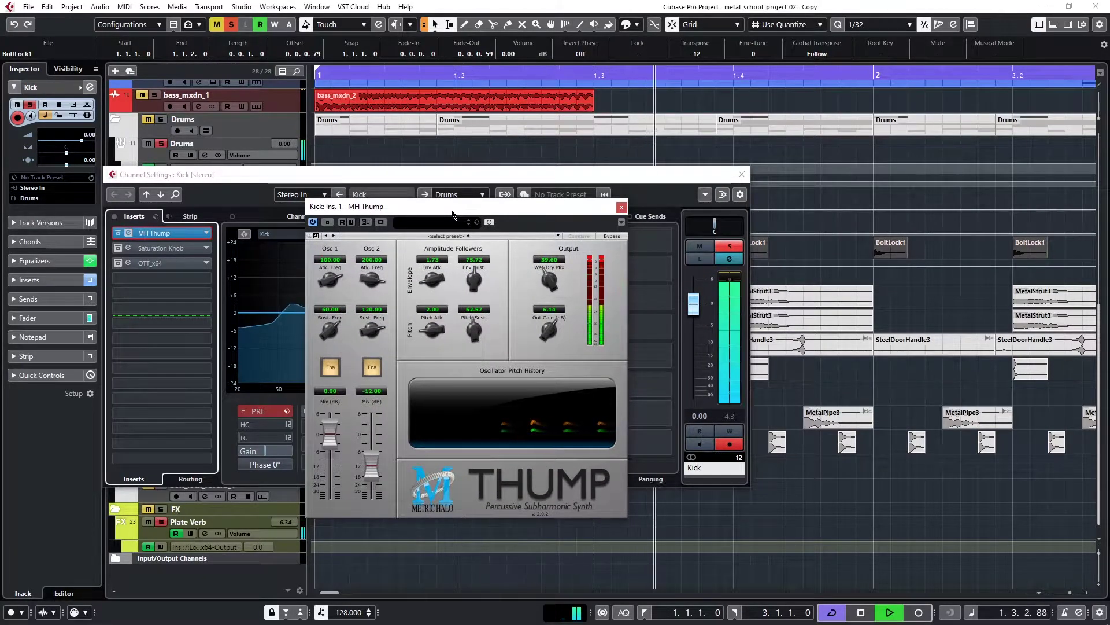
{"action": "key", "text": "space"}
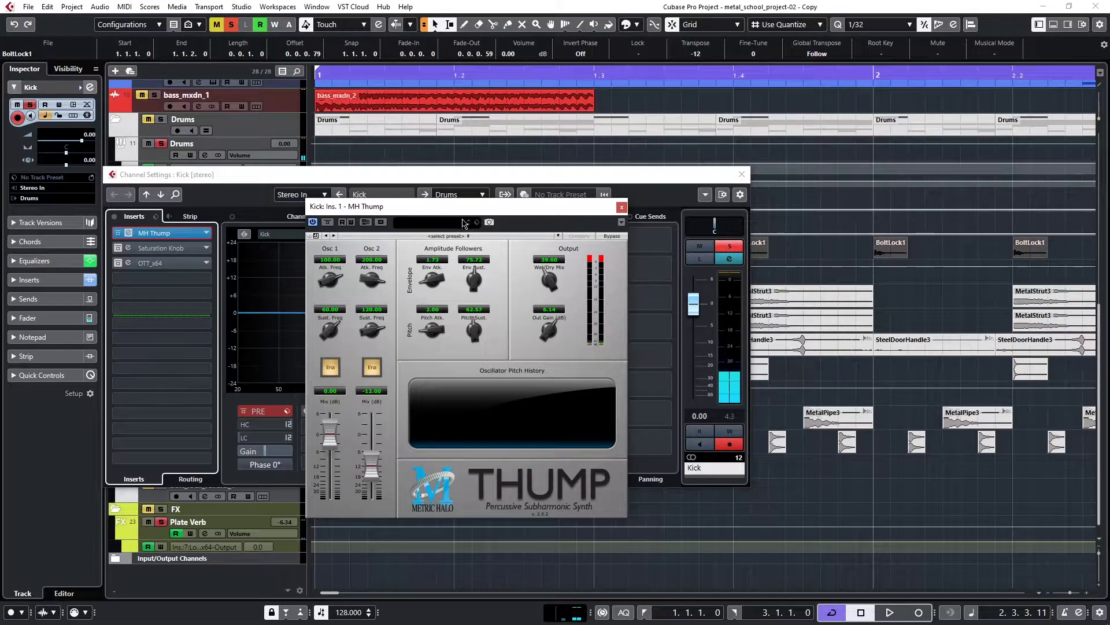
{"action": "left_click_drag", "start_coordinate": [468, 216], "coordinate": [436, 219]}
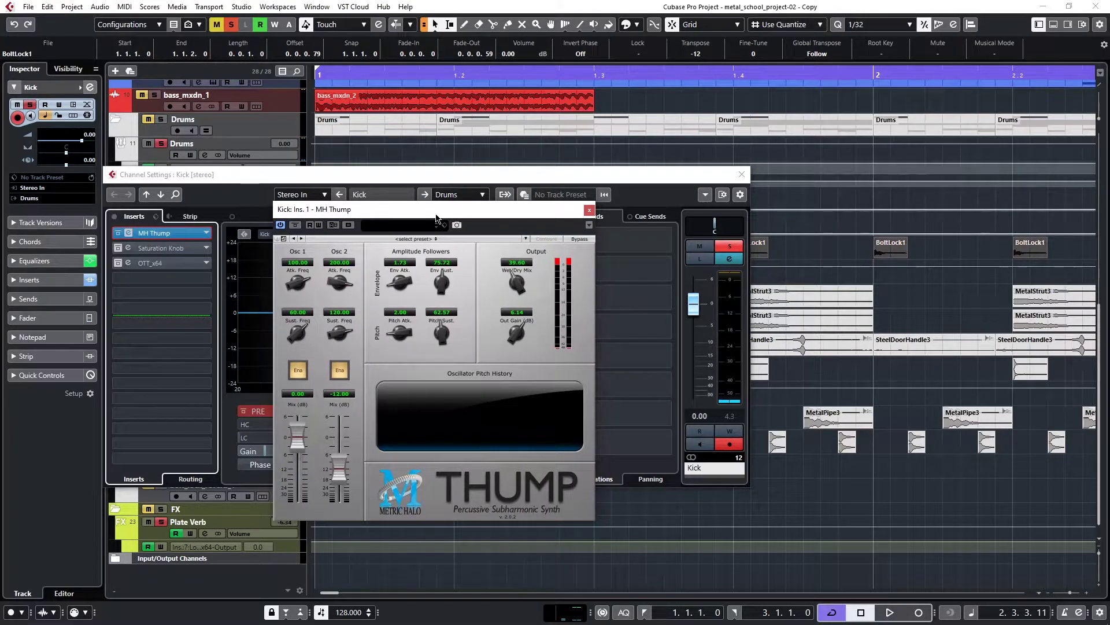
{"action": "left_click", "coordinate": [589, 210]}
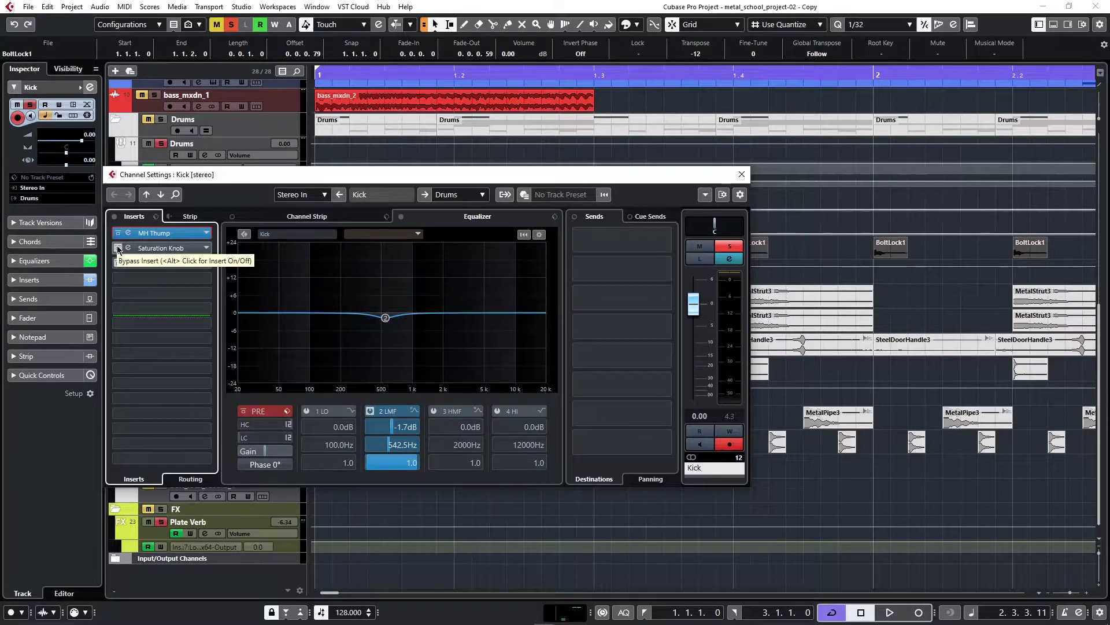
Step: During playback, compare the Kick with the Saturation Knob insert bypassed and re-enabled
{"action": "key", "text": "space"}
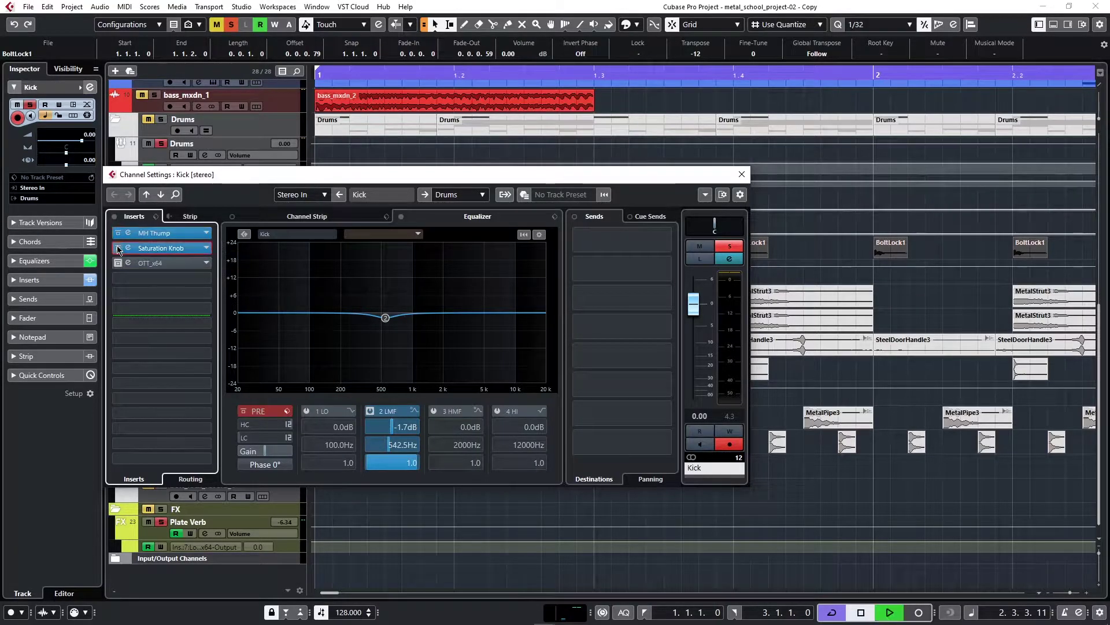
{"action": "left_click", "coordinate": [119, 249]}
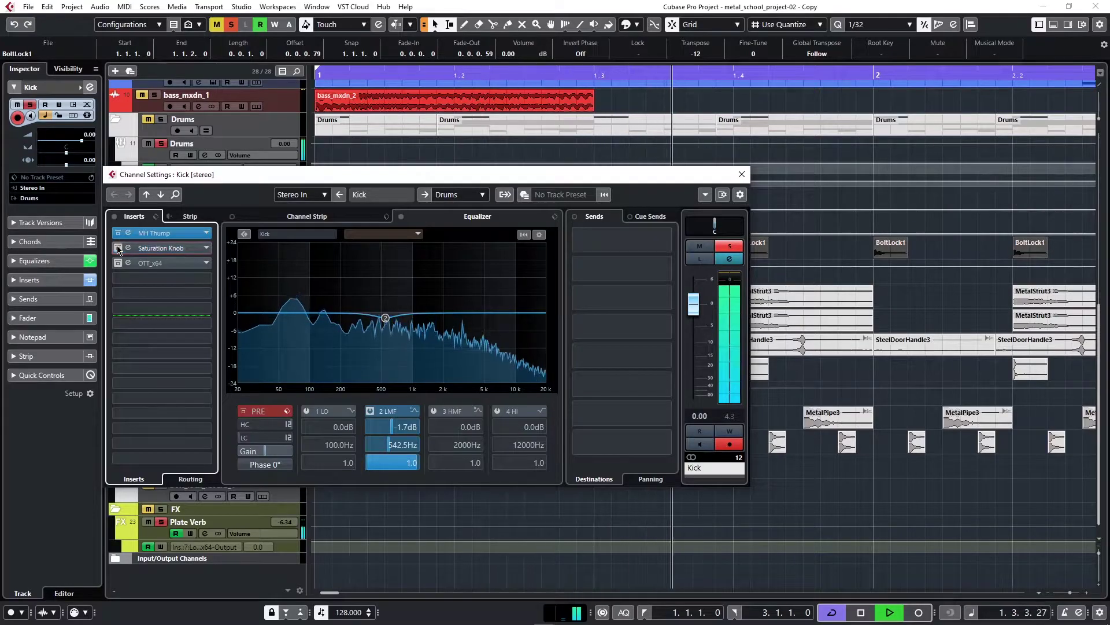
{"action": "left_click", "coordinate": [118, 250]}
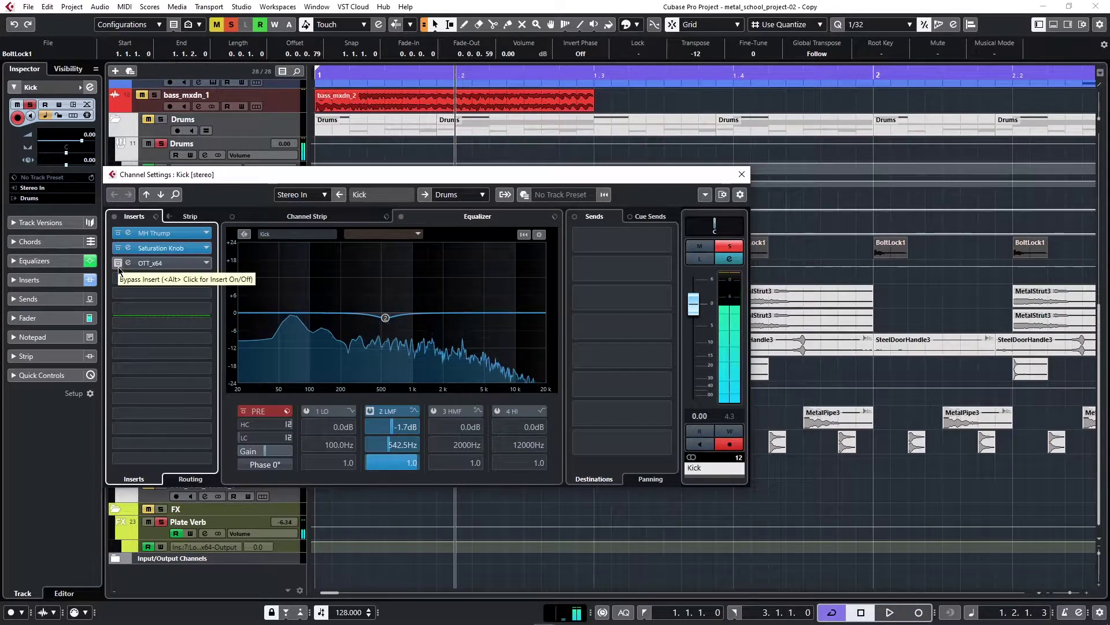
Step: Switch the OTT_x64 insert back on and play the Kick with its editor showing
{"action": "left_click", "coordinate": [127, 264]}
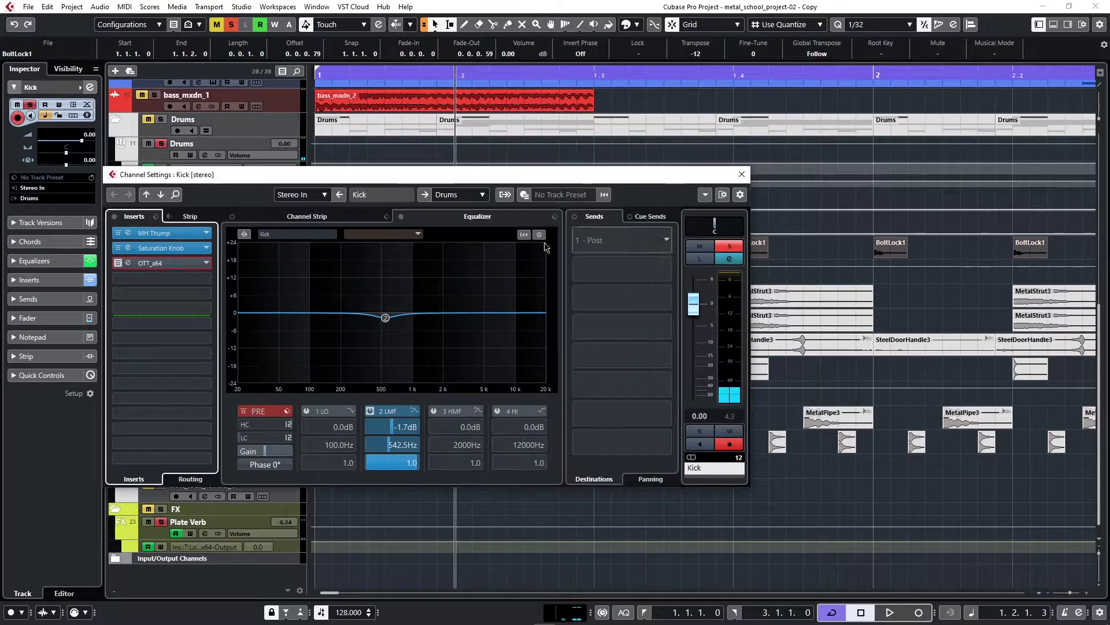
{"action": "left_click", "coordinate": [159, 264]}
{"action": "left_click", "coordinate": [121, 264]}
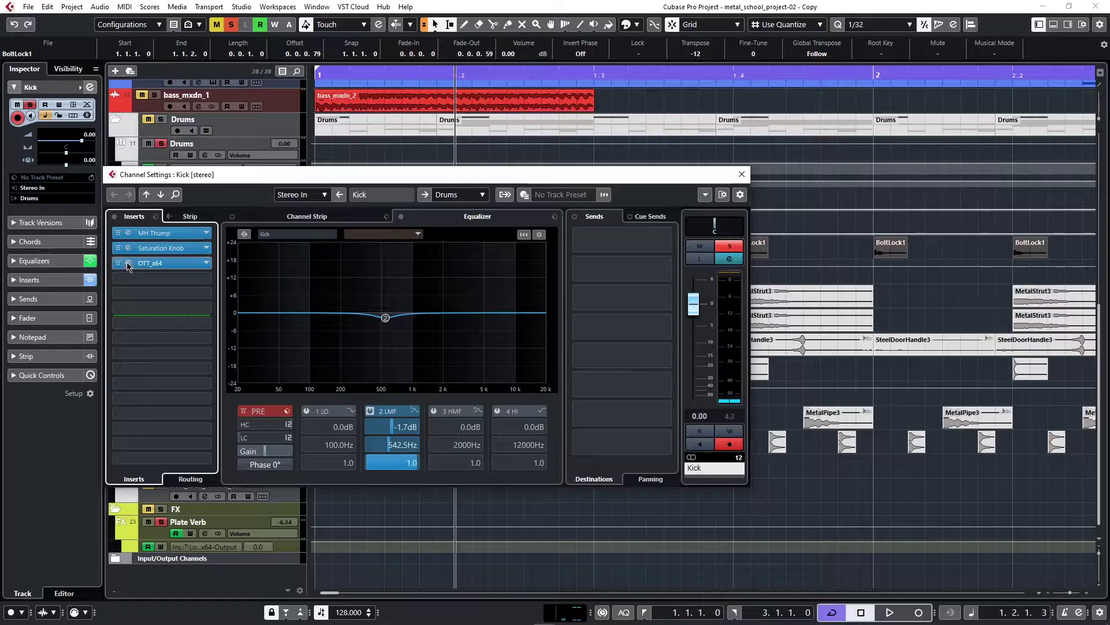
{"action": "left_click", "coordinate": [128, 263]}
{"action": "key", "text": "space"}
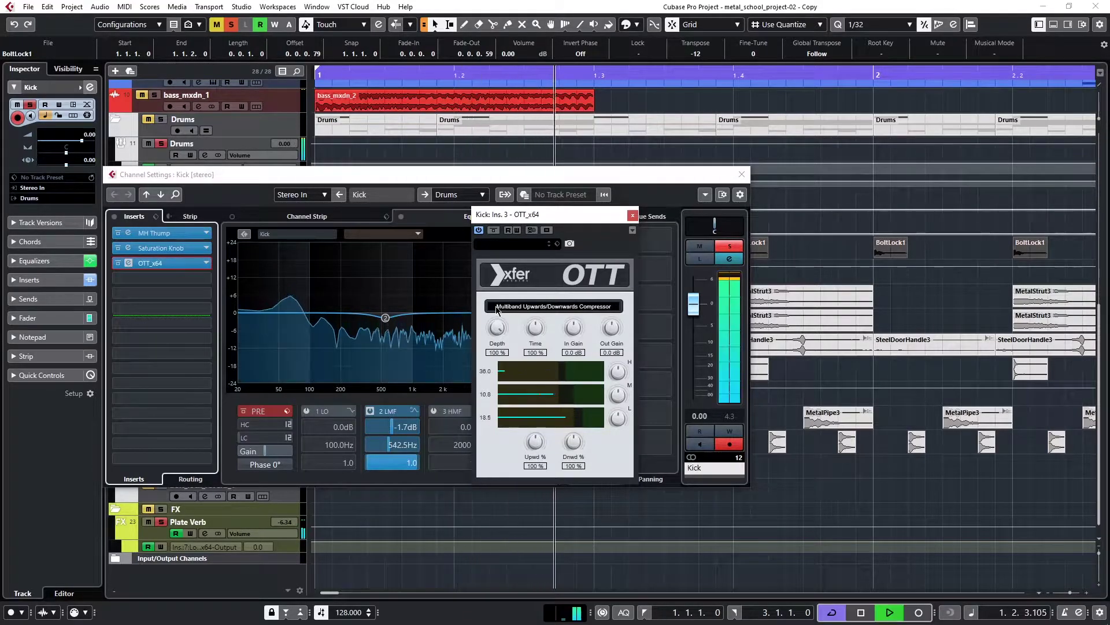
{"action": "key", "text": "space"}
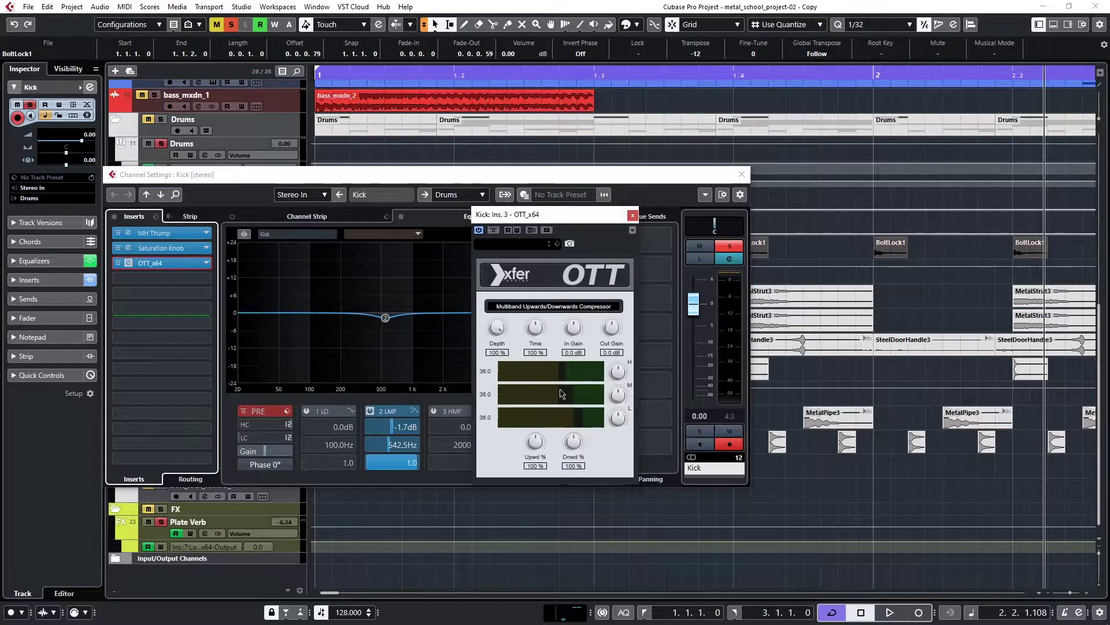
Step: Close the OTT and Kick channel windows, clear all solos, then solo several tracks and audition them
{"action": "left_click", "coordinate": [633, 216]}
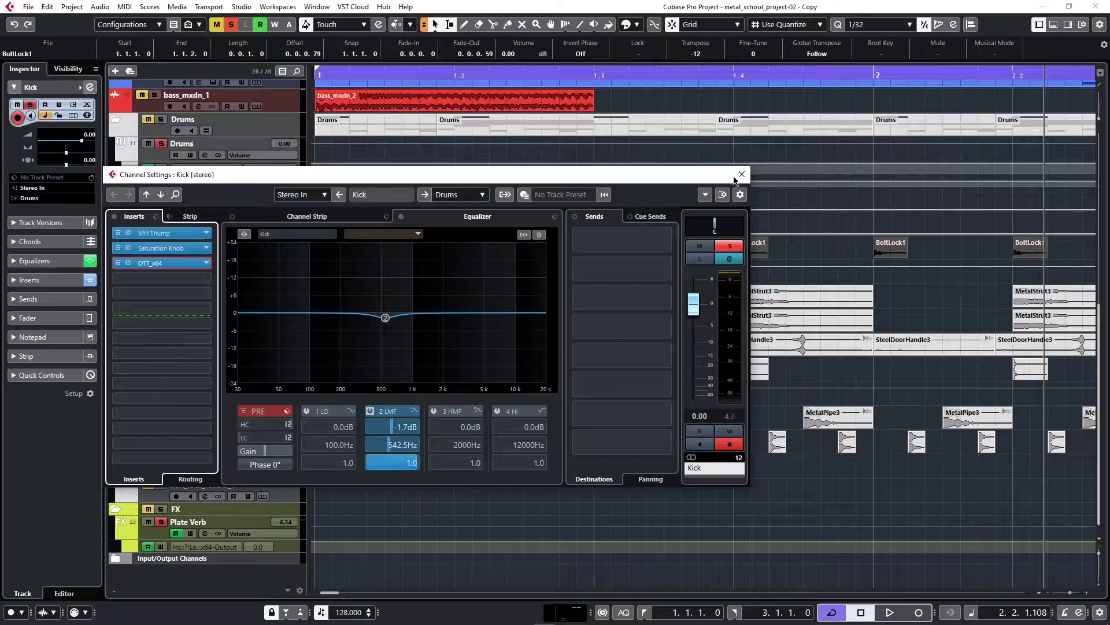
{"action": "left_click", "coordinate": [741, 174]}
{"action": "key", "text": "s"}
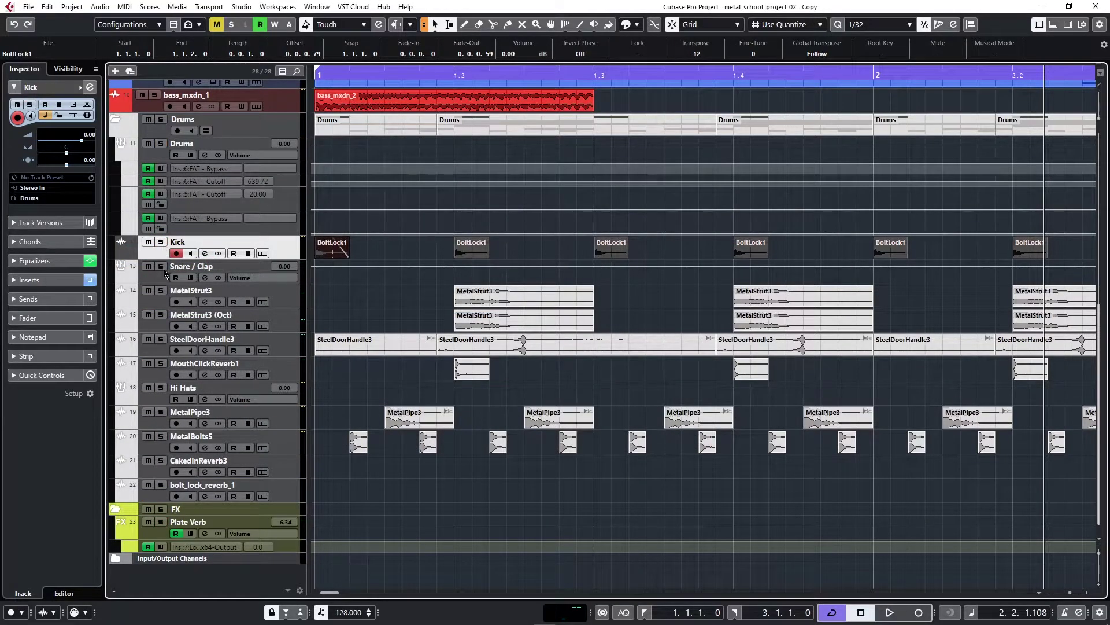
{"action": "left_click", "coordinate": [162, 267]}
{"action": "key", "text": "space"}
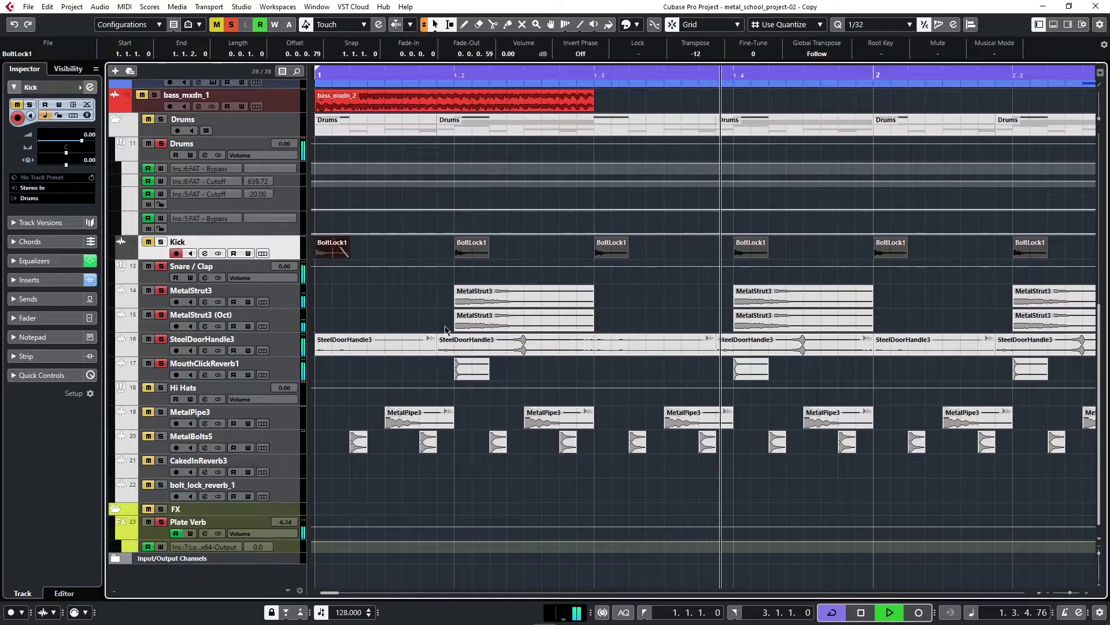
{"action": "key", "text": "space"}
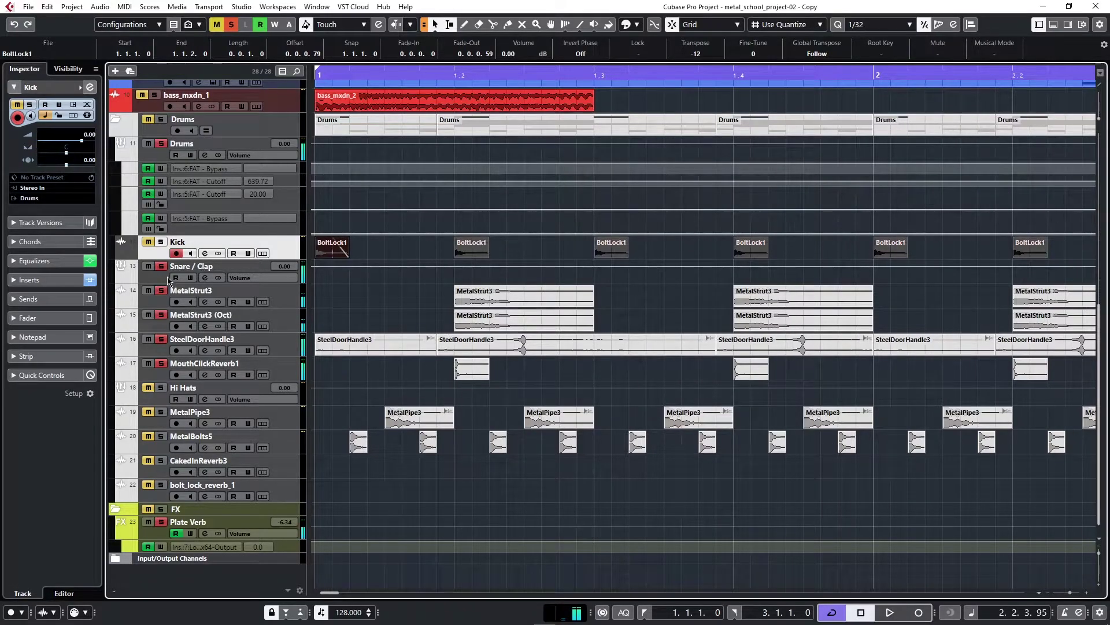
Step: Unsolo Snare / Clap, solo MetalStrut3 and select its event at bar 1.2
{"action": "left_click", "coordinate": [164, 267]}
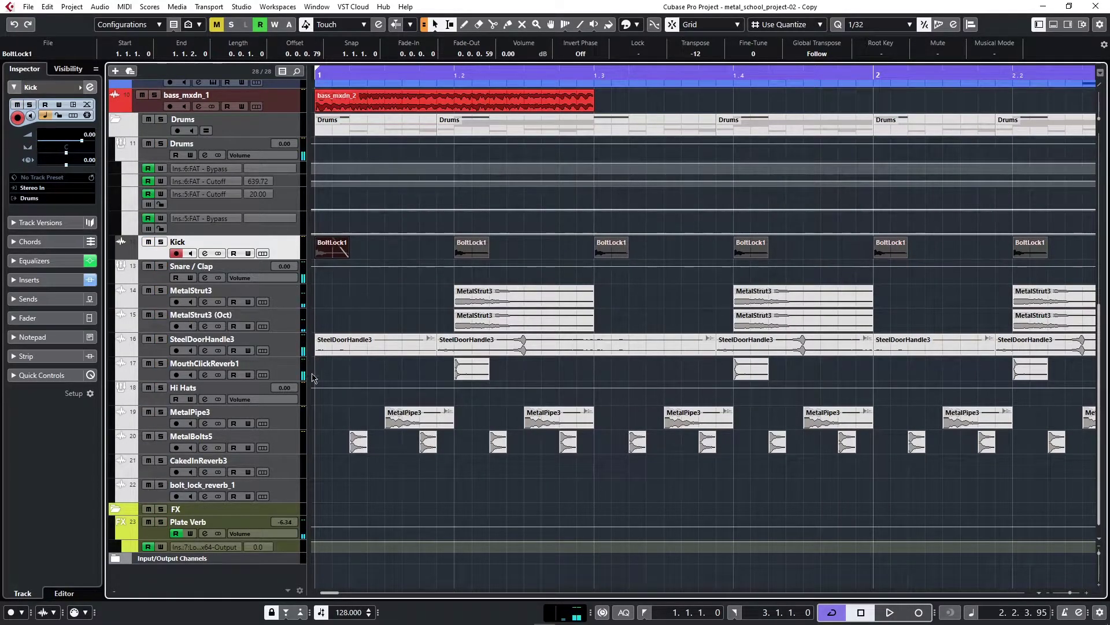
{"action": "left_click", "coordinate": [162, 291]}
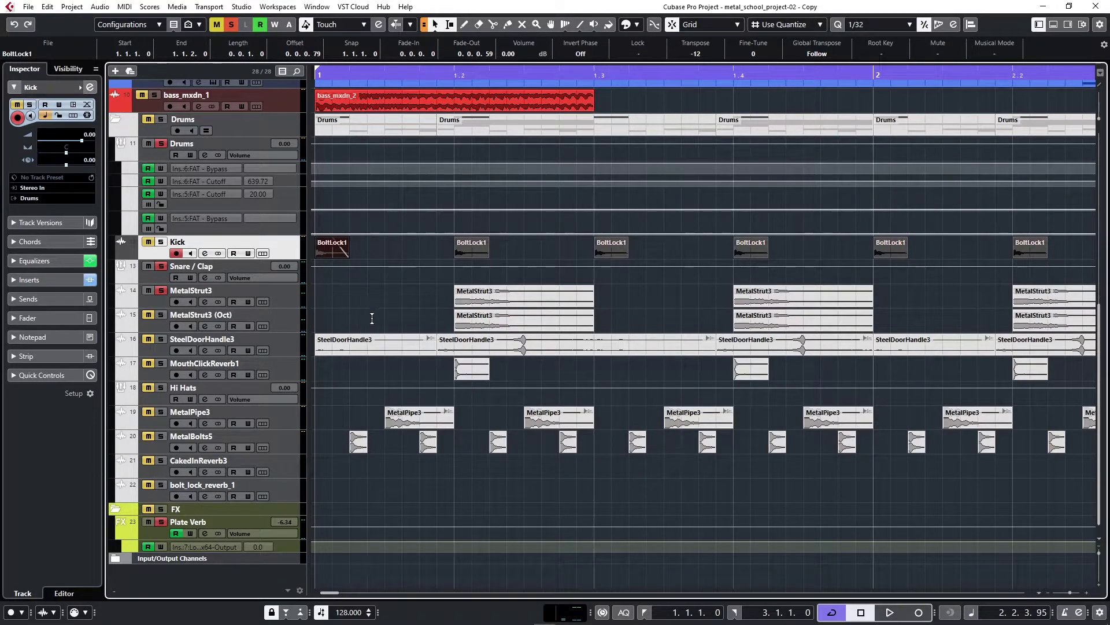
{"action": "left_click", "coordinate": [509, 298]}
Step: Preview MetalStrut3.wav in ADSR Sample Manager, then close the manager
{"action": "key", "text": "alt+Tab"}
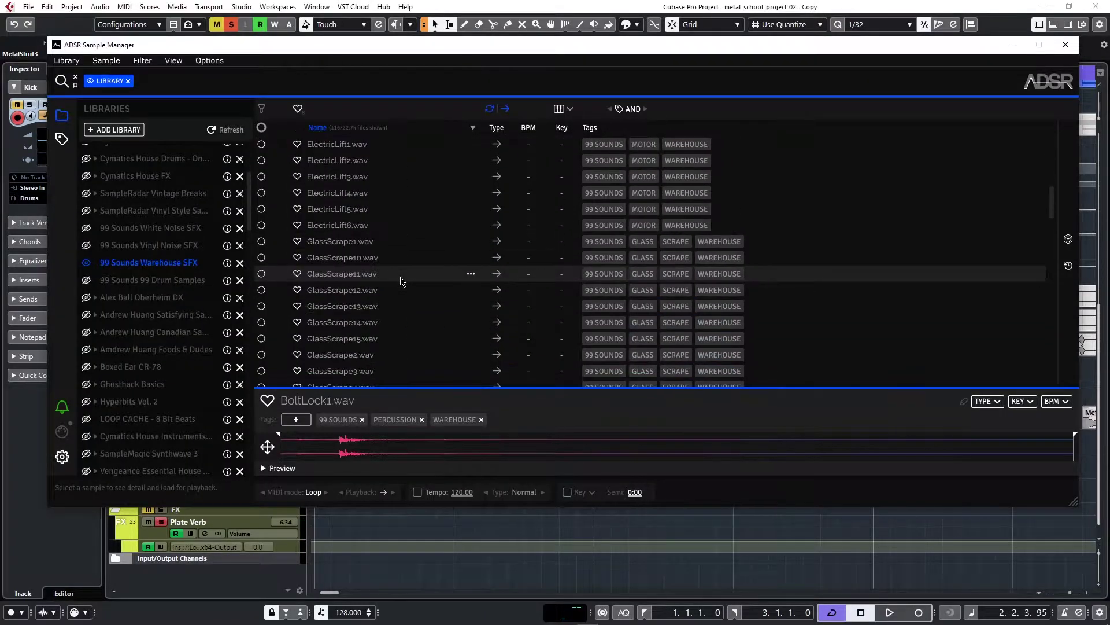
{"action": "scroll", "coordinate": [403, 281], "scroll_direction": "down", "scroll_amount": 10}
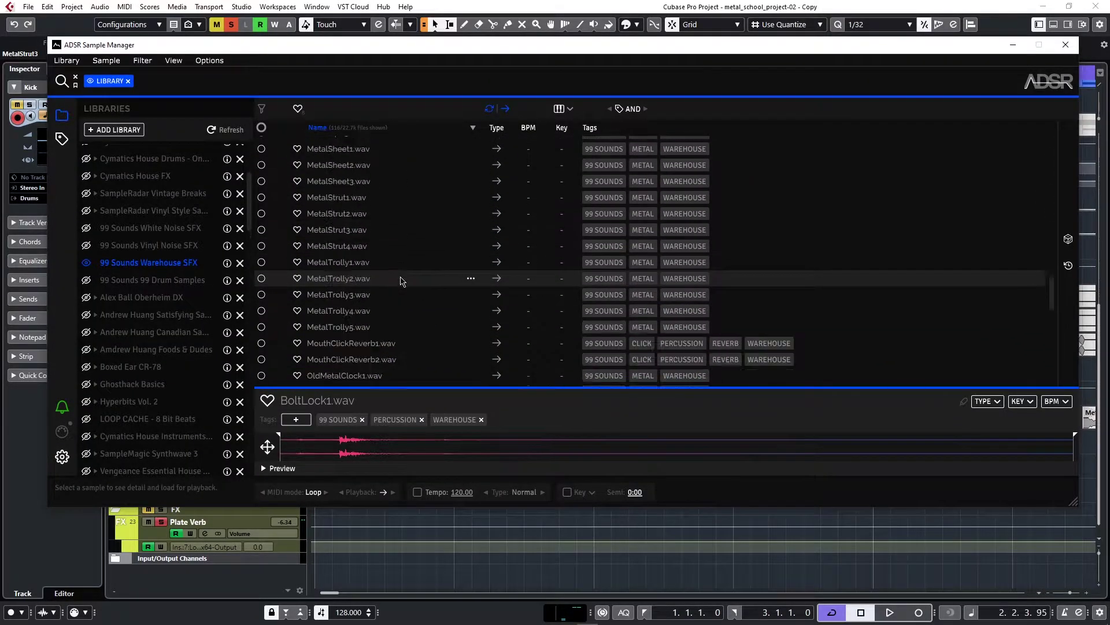
{"action": "scroll", "coordinate": [403, 281], "scroll_direction": "up", "scroll_amount": 2}
{"action": "left_click", "coordinate": [365, 283]}
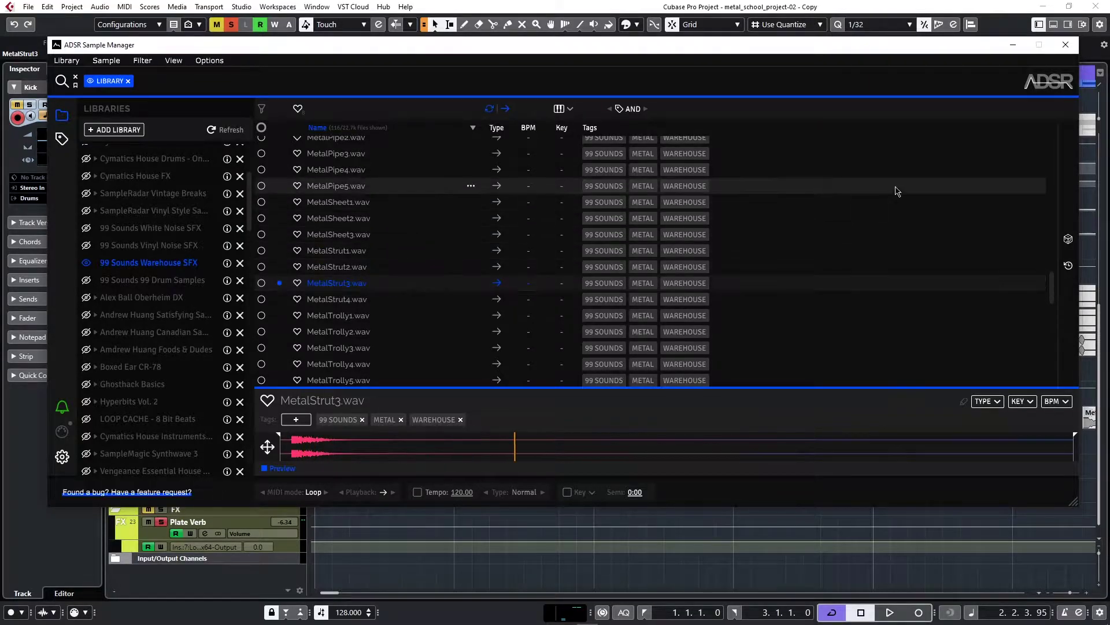
{"action": "left_click", "coordinate": [545, 535]}
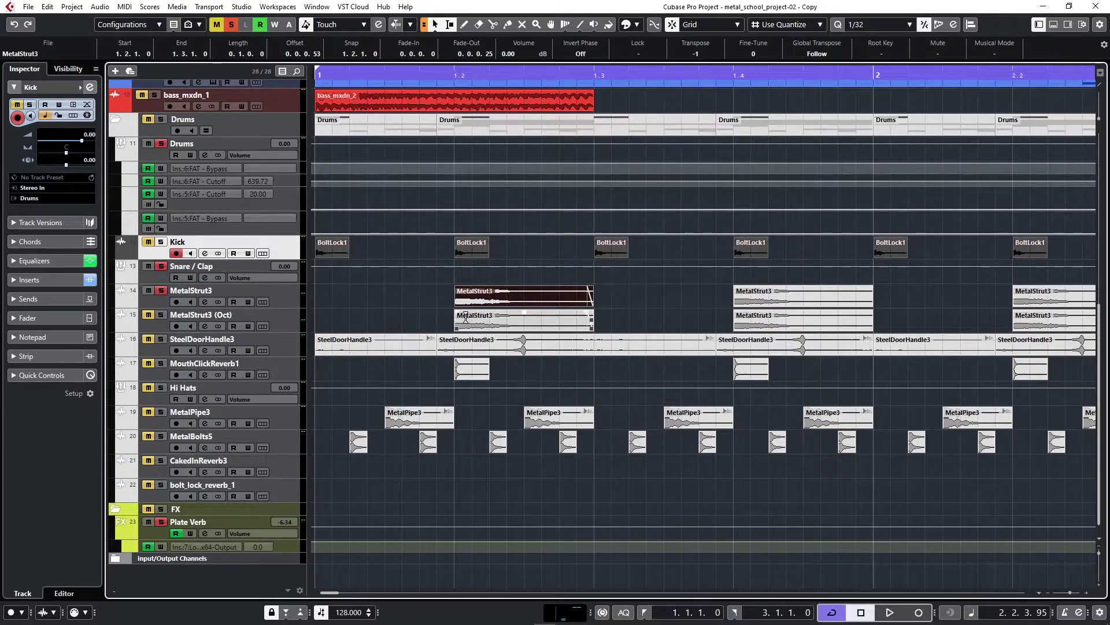
Step: Select the MetalStrut3 (Oct) event, set the position to bar 1.2, and show the MixConsole with F3
{"action": "left_click", "coordinate": [509, 325]}
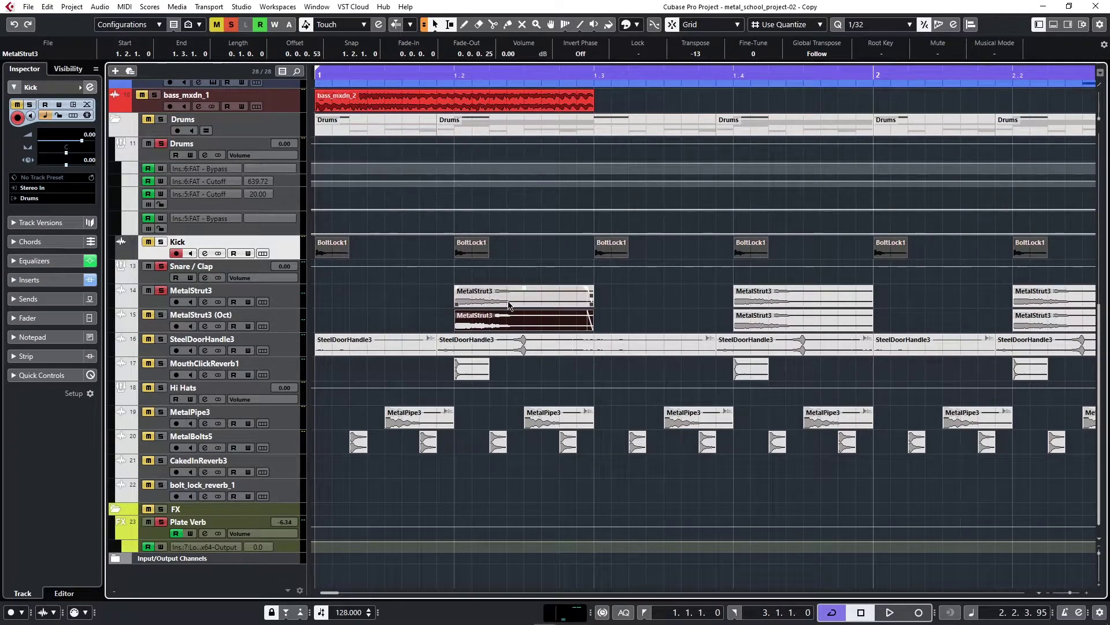
{"action": "left_click", "coordinate": [455, 74]}
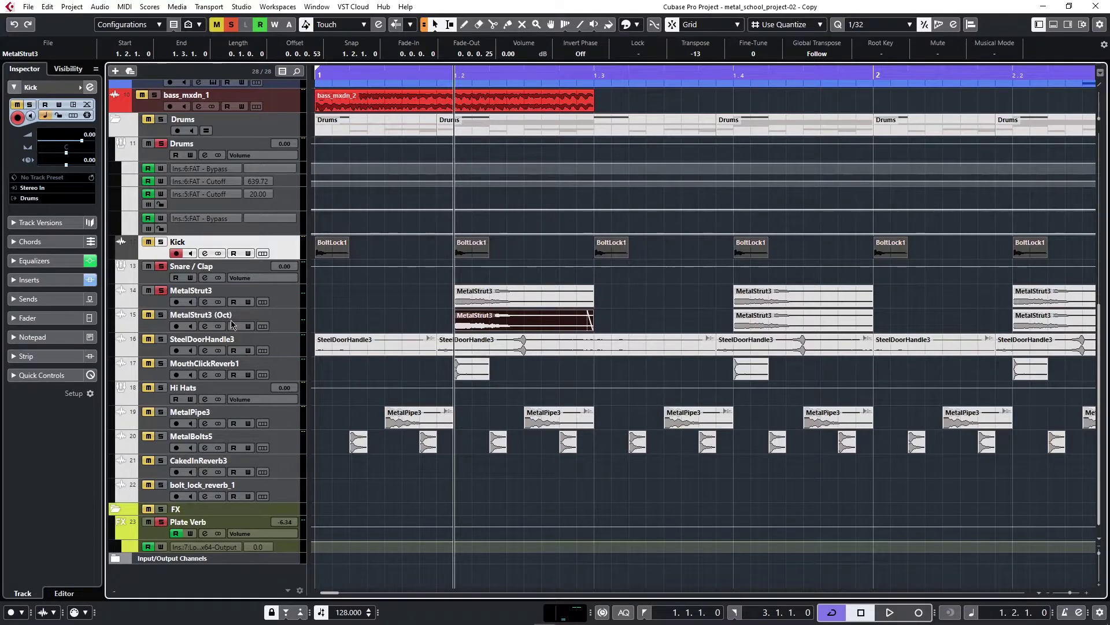
{"action": "key", "text": "F3"}
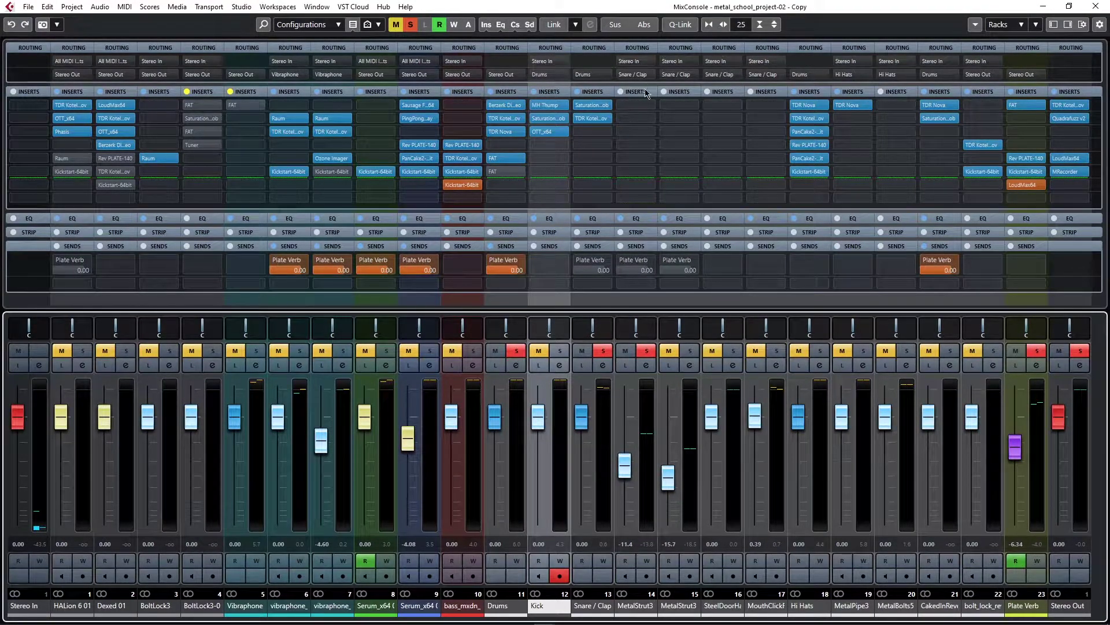
Step: Close the MixConsole, solo MetalStrut3 (Oct), and briefly view the Snare / Clap channel settings
{"action": "key", "text": "F3"}
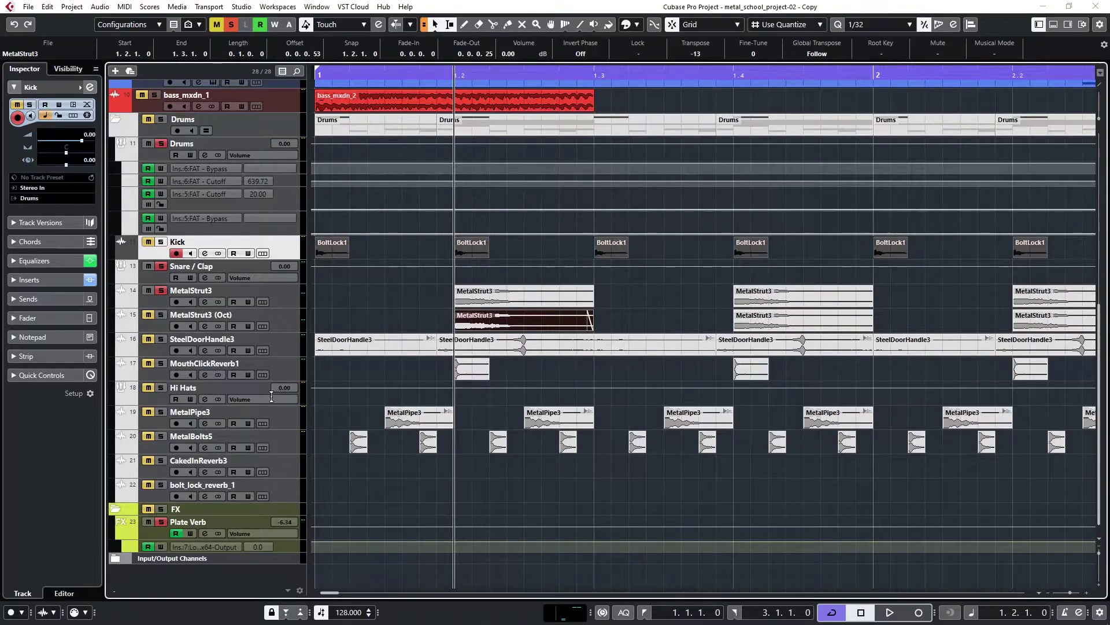
{"action": "left_click", "coordinate": [162, 315]}
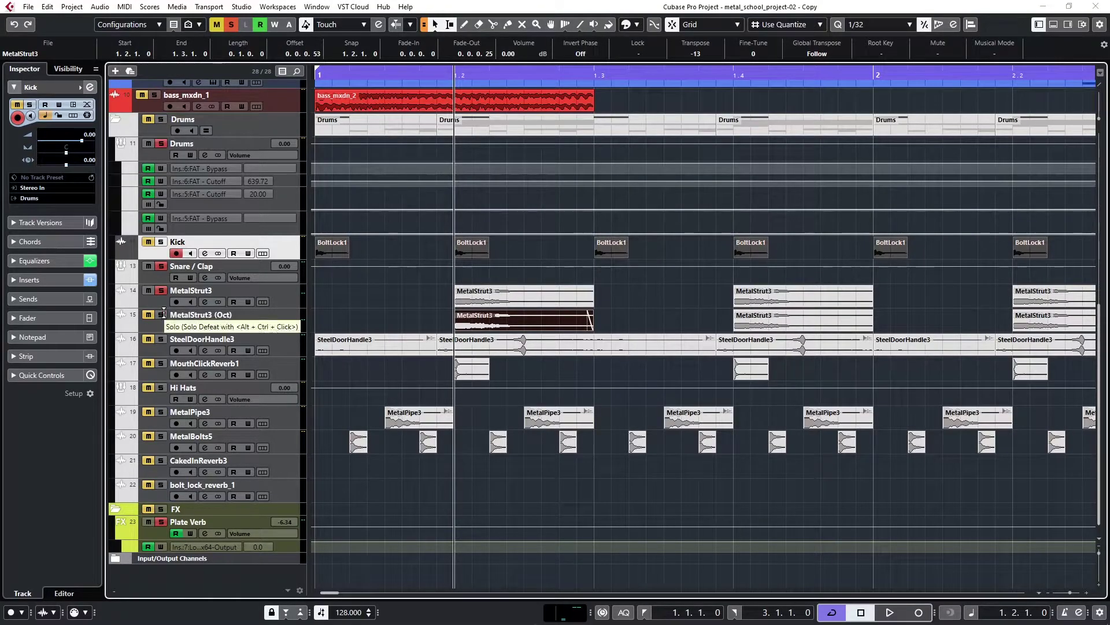
{"action": "left_click", "coordinate": [205, 278]}
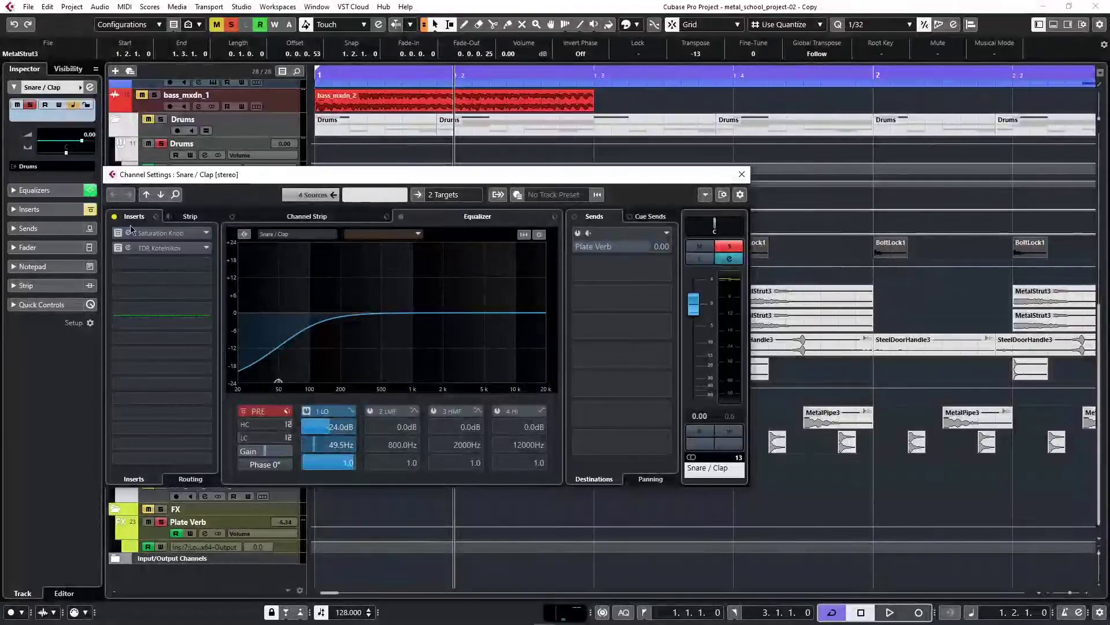
{"action": "left_click", "coordinate": [742, 174]}
Step: Play the soloed MetalStrut3 (Oct) track twice, stopping after each pass
{"action": "key", "text": "space"}
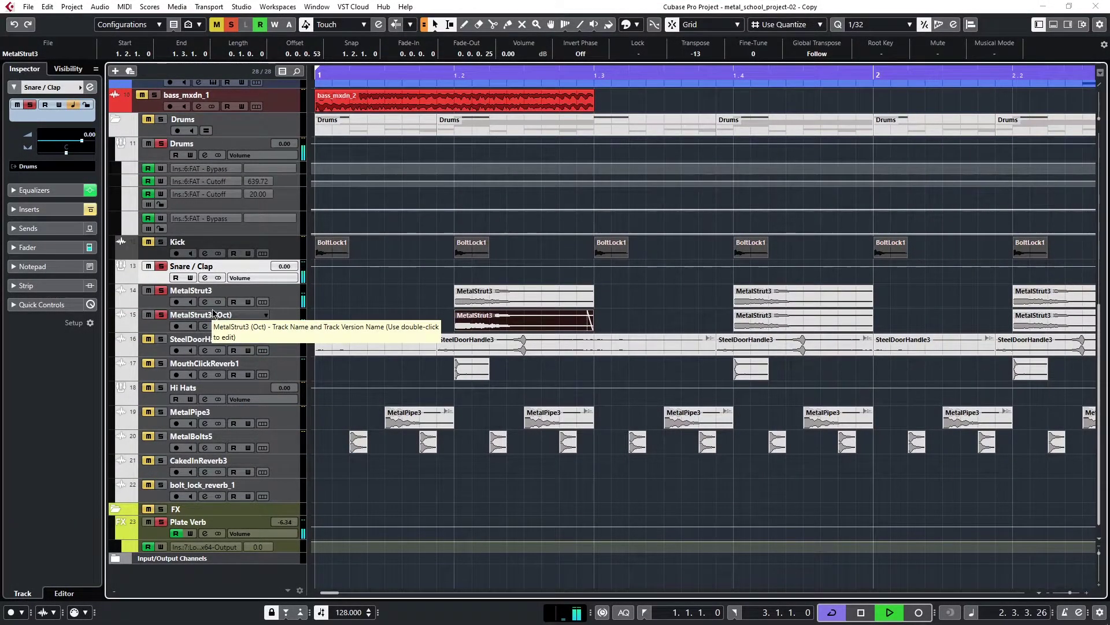
{"action": "key", "text": "space"}
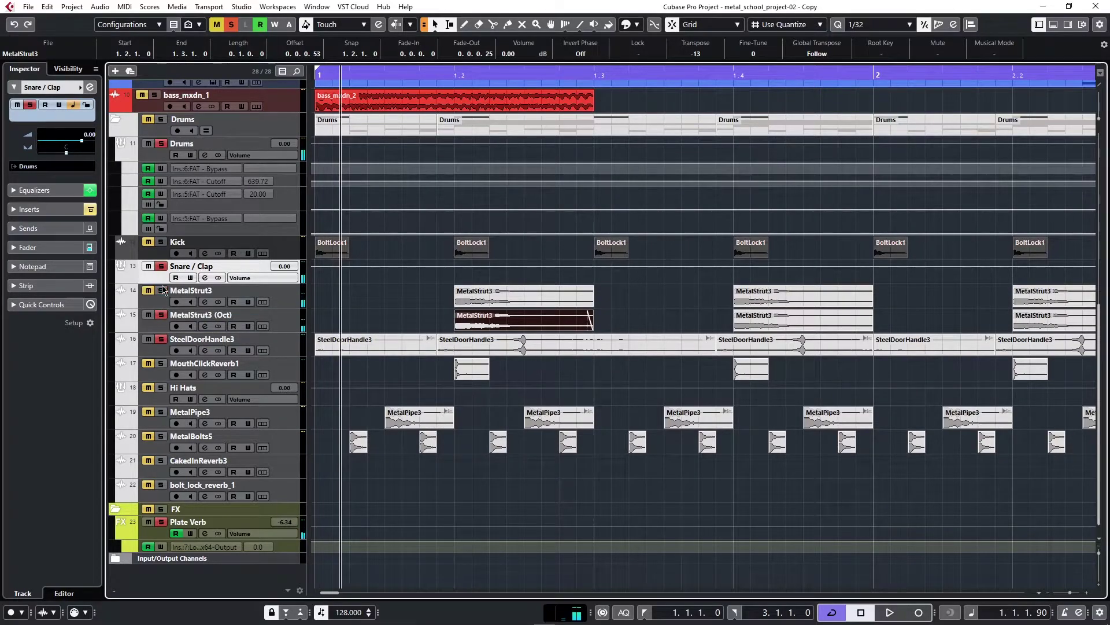
{"action": "key", "text": "space"}
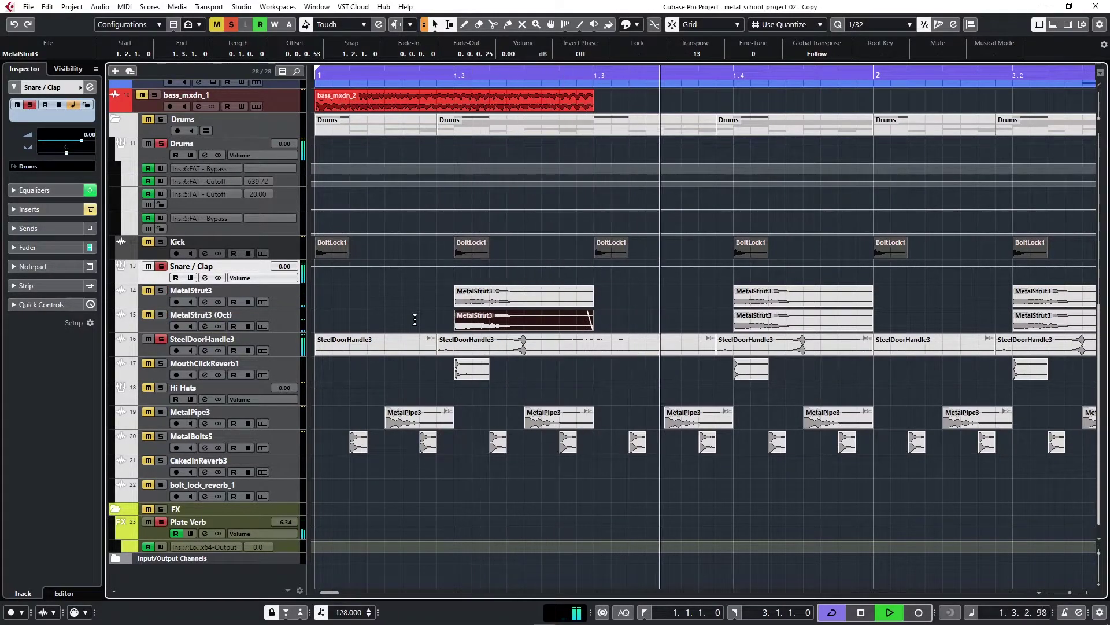
{"action": "key", "text": "space"}
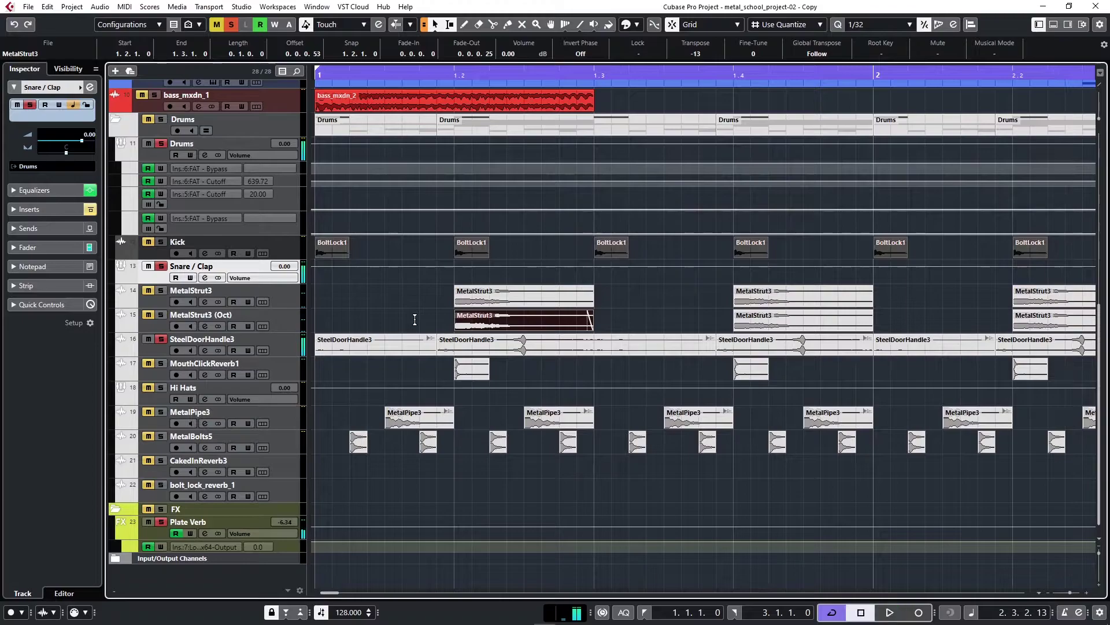
Step: Back in Cubase, select the SteelDoorHandle3 event and play from that ruler position
{"action": "key", "text": "alt+Tab"}
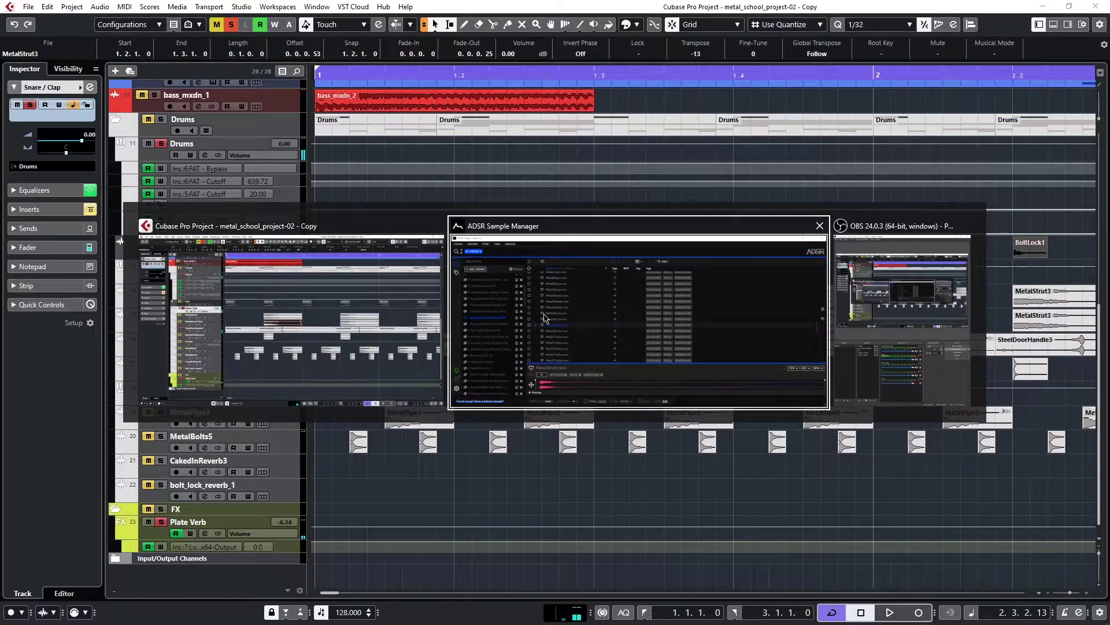
{"action": "left_click", "coordinate": [274, 389]}
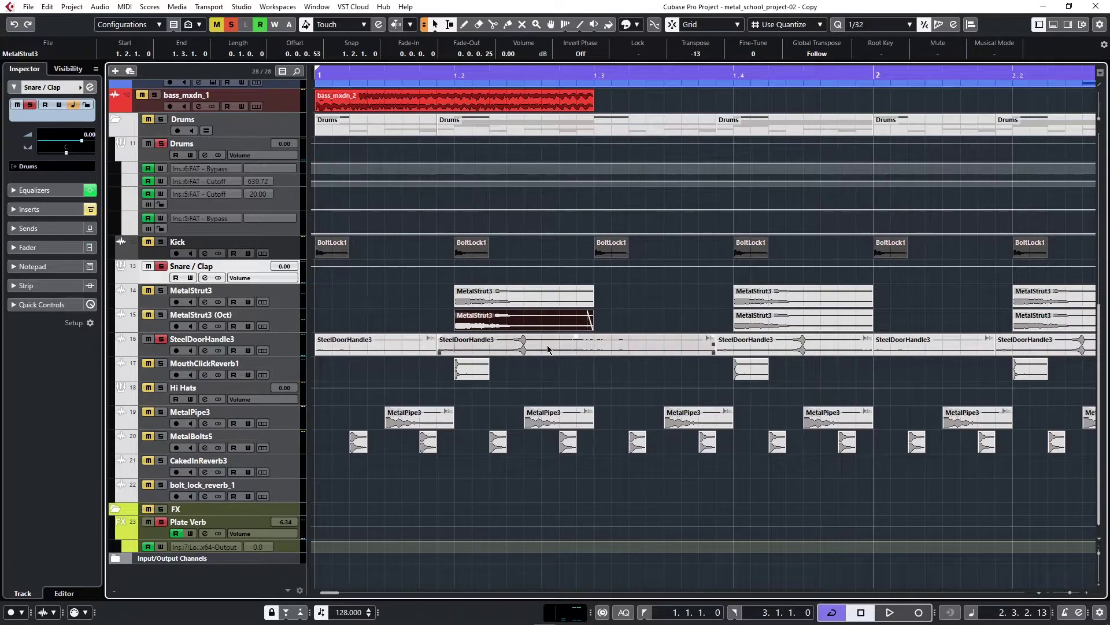
{"action": "left_click", "coordinate": [493, 351]}
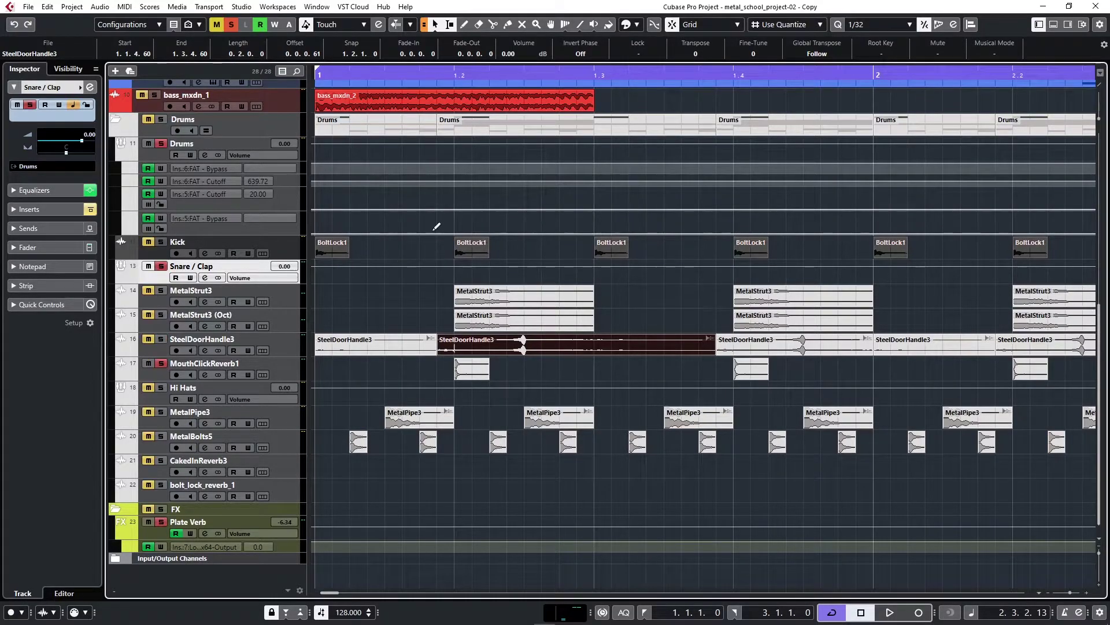
{"action": "double_click", "coordinate": [418, 72]}
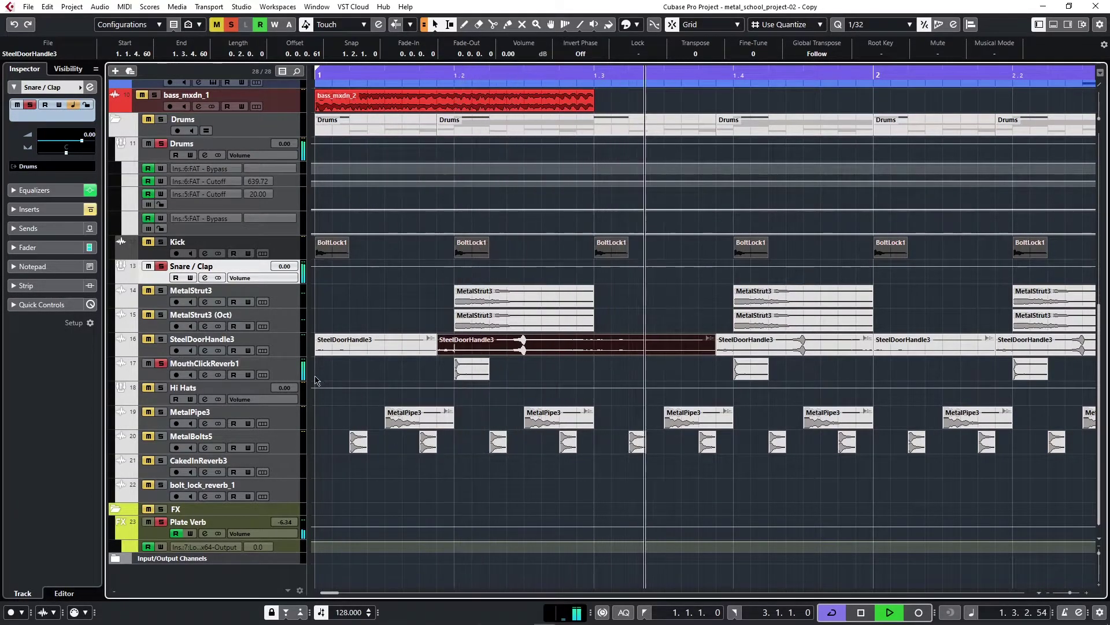
{"action": "key", "text": "space"}
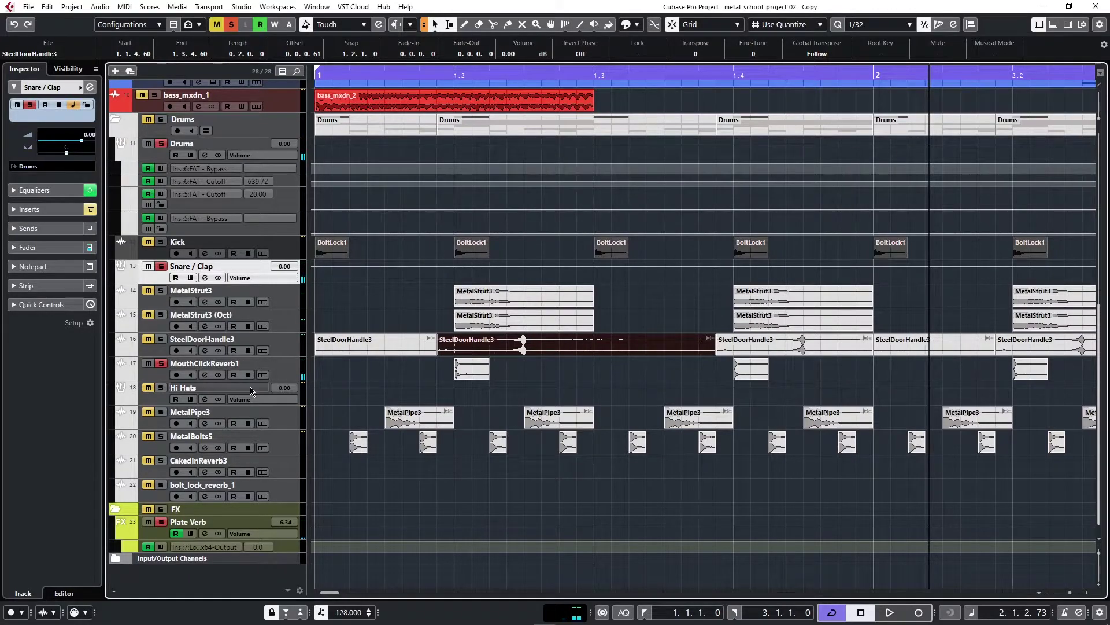
Step: Clear all solos, solo only Snare / Clap, and play it back from the start
{"action": "left_click", "coordinate": [162, 364]}
{"action": "left_click", "coordinate": [162, 266]}
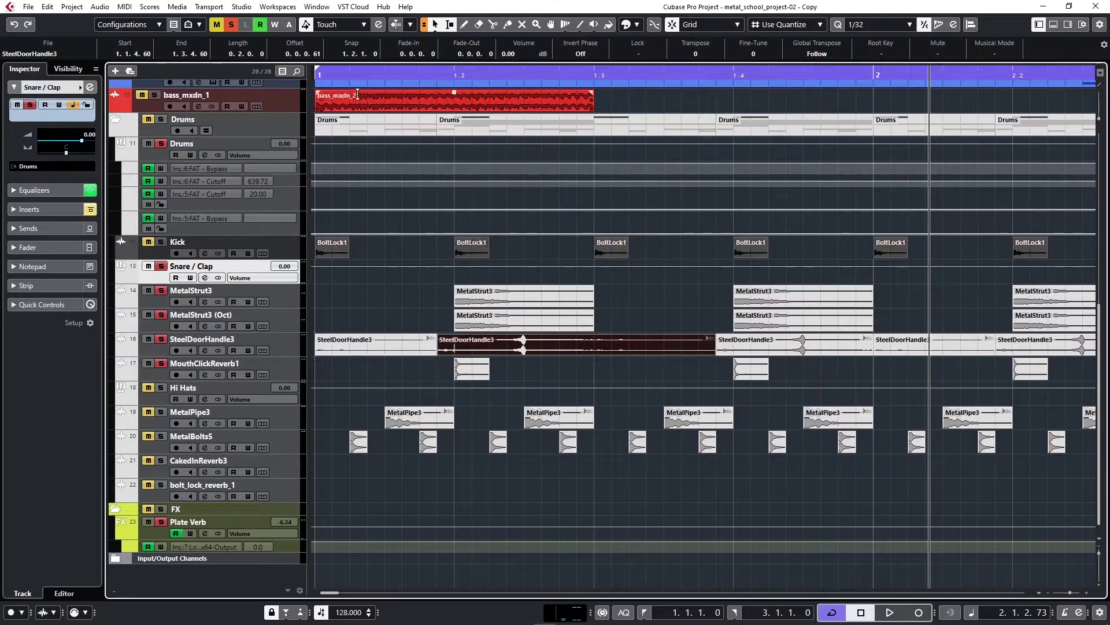
{"action": "key", "text": "space"}
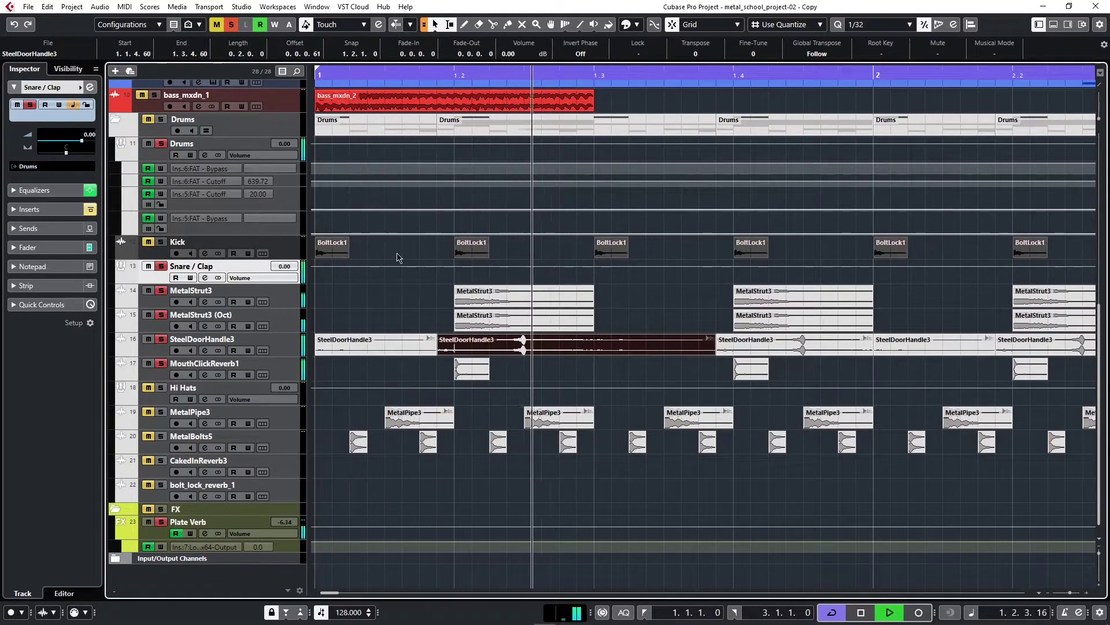
{"action": "key", "text": "space"}
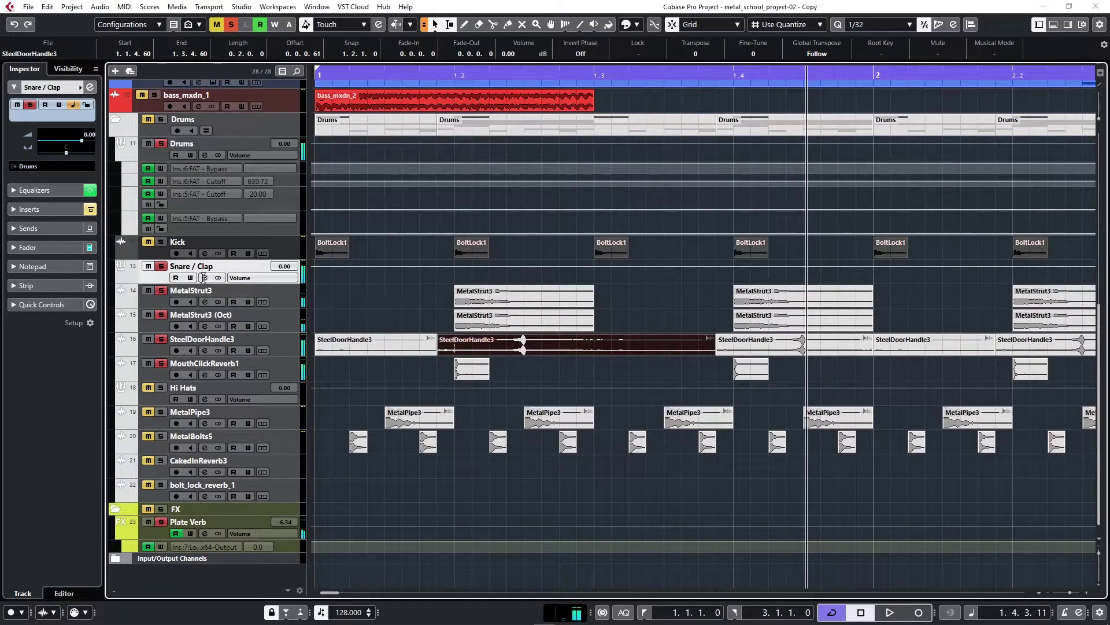
Step: Re-enable the Snare / Clap Saturation Knob insert and inspect its editor during playback
{"action": "left_click", "coordinate": [204, 278]}
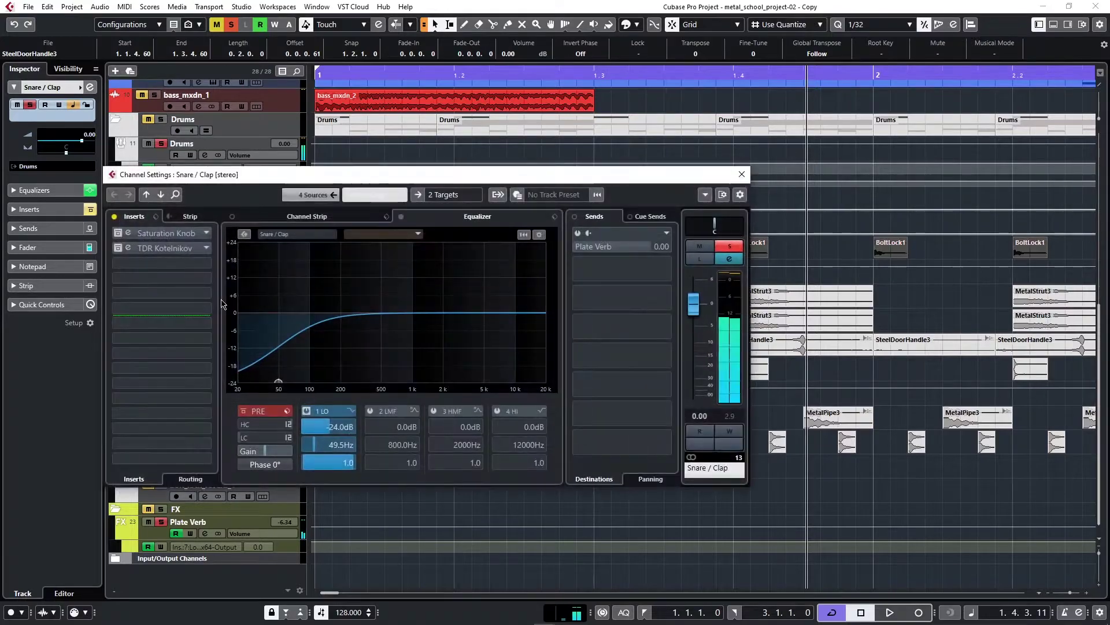
{"action": "left_click", "coordinate": [120, 234]}
{"action": "key", "text": "space"}
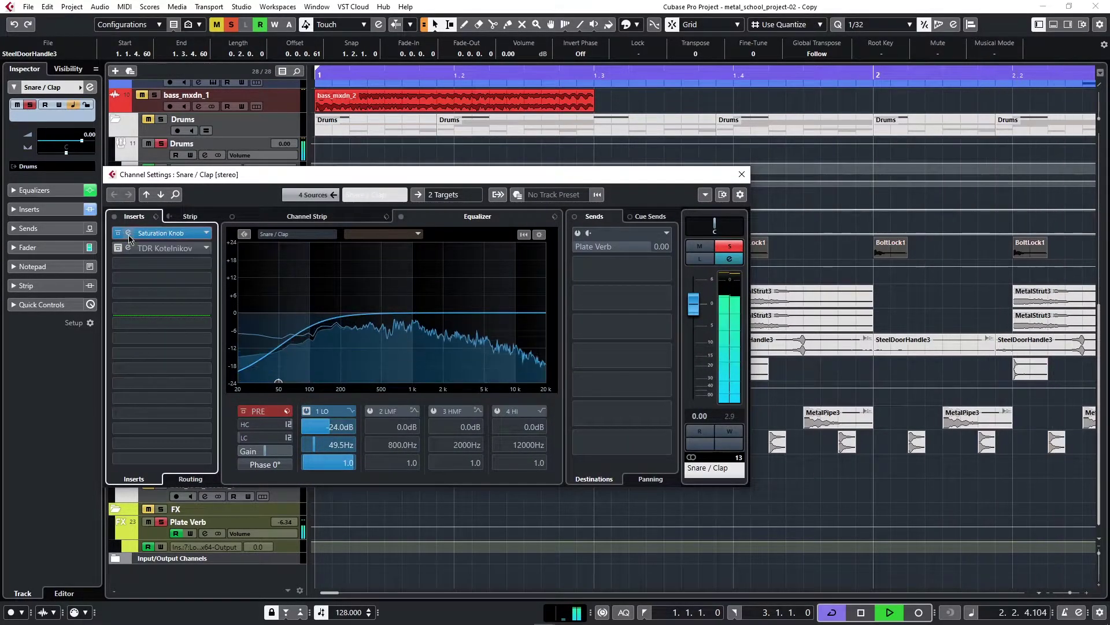
{"action": "left_click", "coordinate": [128, 233]}
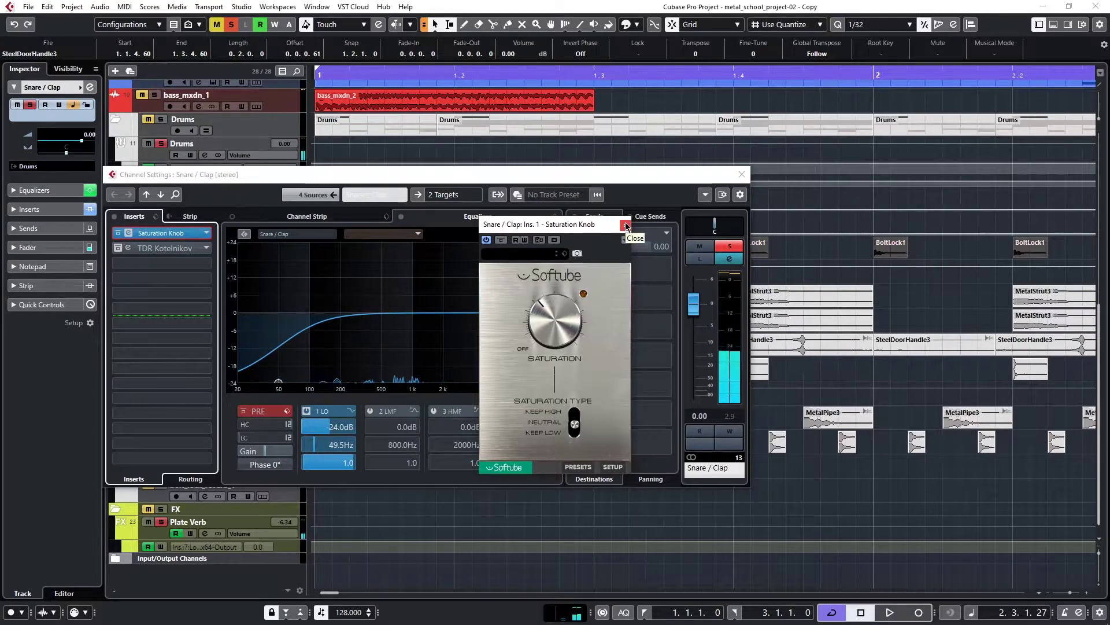
{"action": "left_click", "coordinate": [625, 225]}
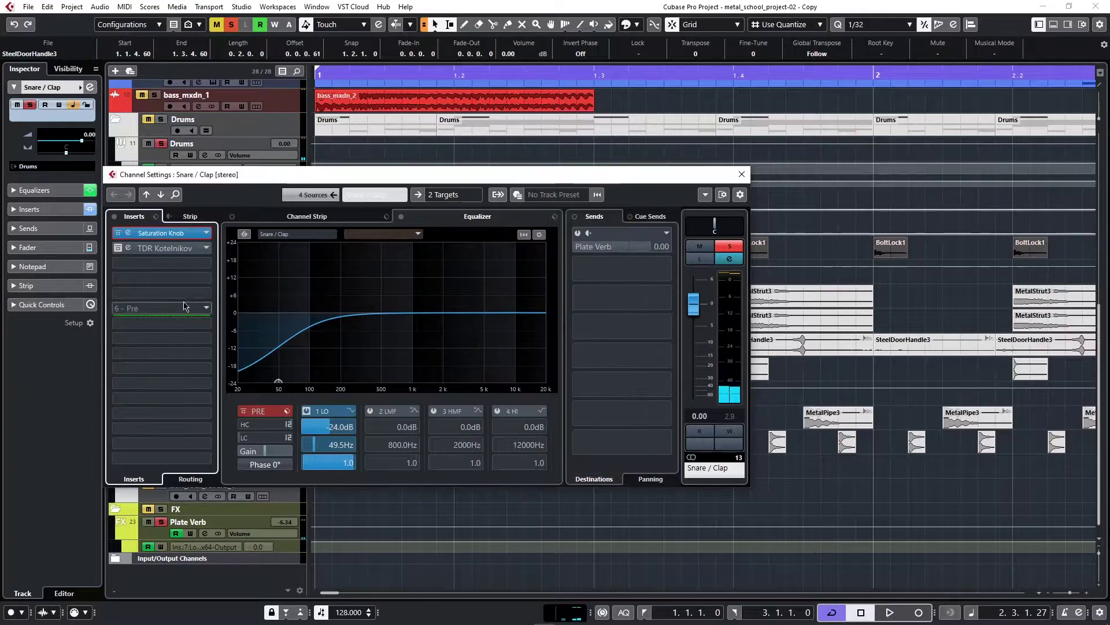
Step: View the TDR Kotelnikov editor, unsolo Snare / Clap, close its settings and return to the start
{"action": "left_click", "coordinate": [119, 248]}
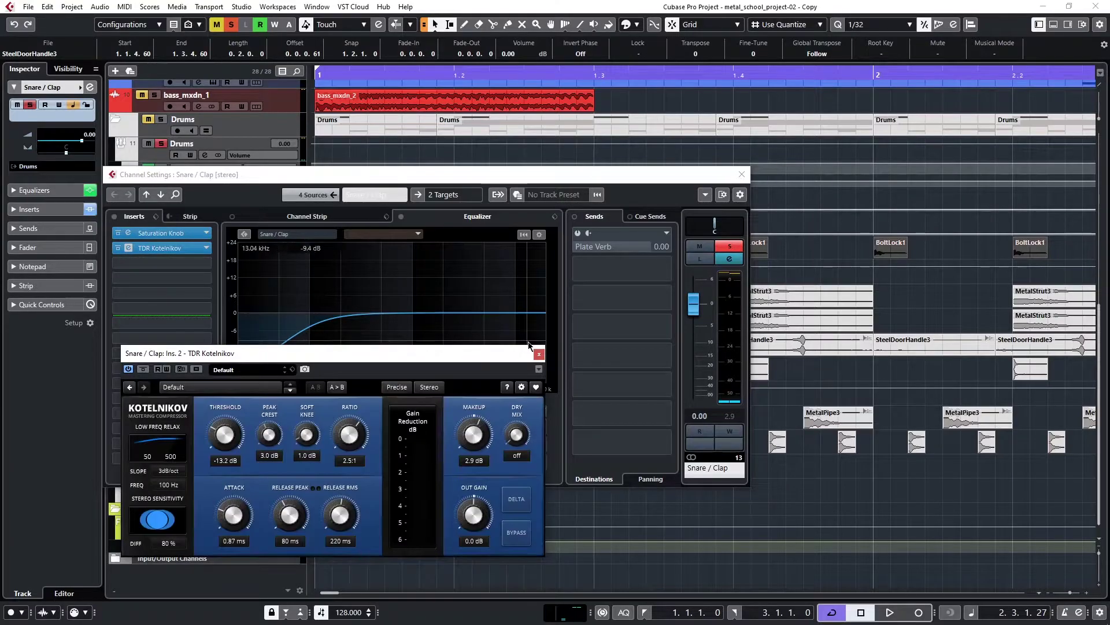
{"action": "left_click", "coordinate": [539, 353]}
{"action": "left_click", "coordinate": [729, 246]}
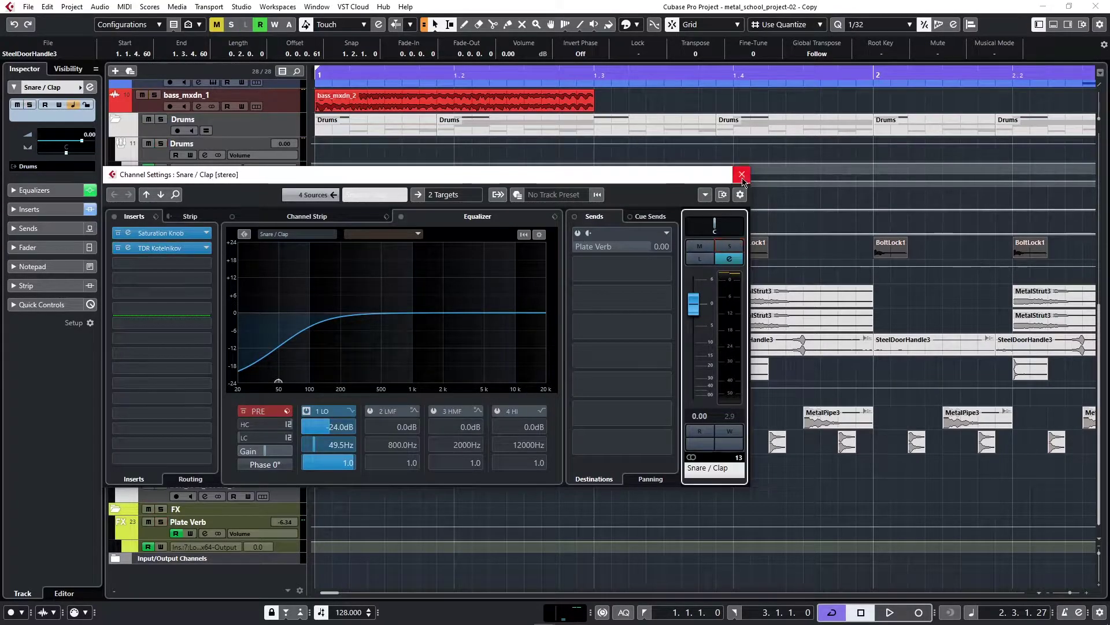
{"action": "left_click", "coordinate": [742, 174]}
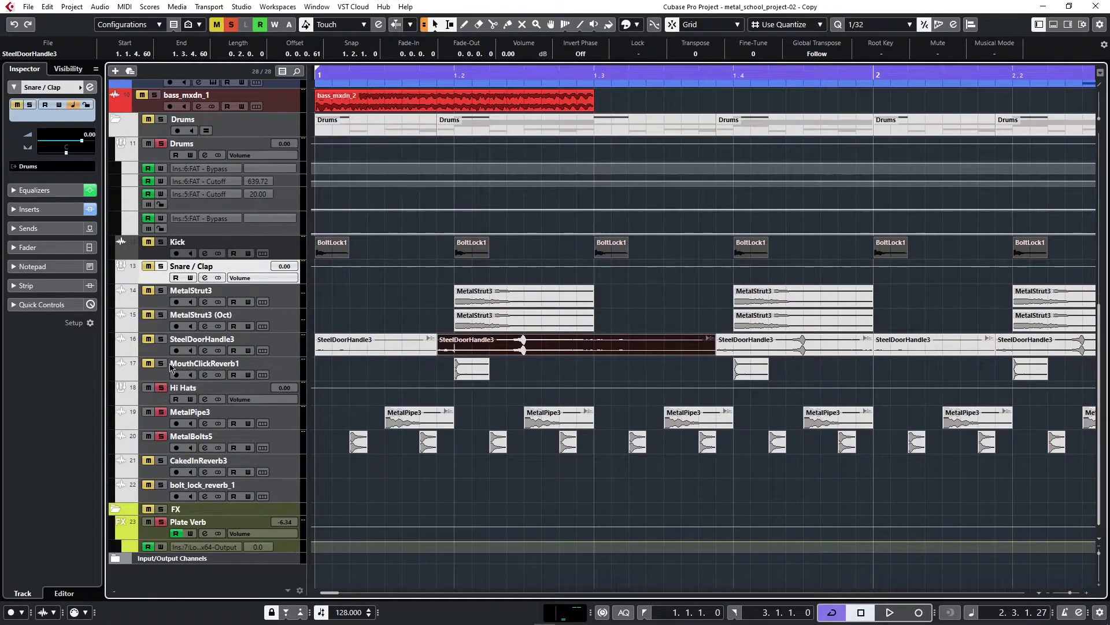
{"action": "key", "text": "Home"}
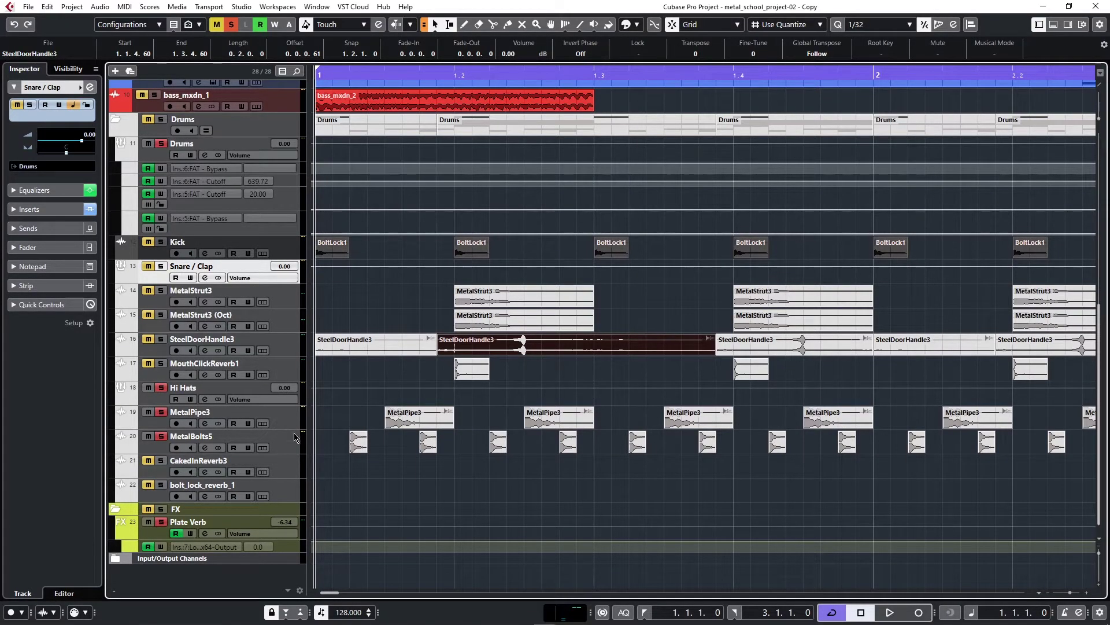
Step: Audition MetalPipe3.wav in ADSR Sample Manager, then bring Cubase back to front
{"action": "key", "text": "alt+Tab"}
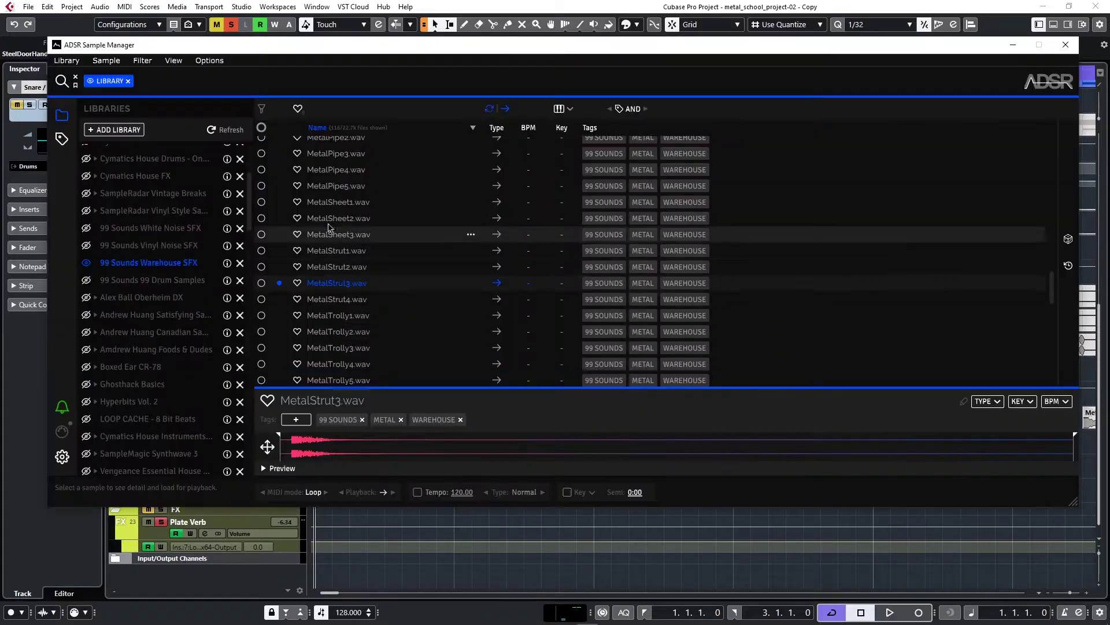
{"action": "scroll", "coordinate": [406, 210], "scroll_direction": "up", "scroll_amount": 2}
{"action": "left_click", "coordinate": [380, 266]}
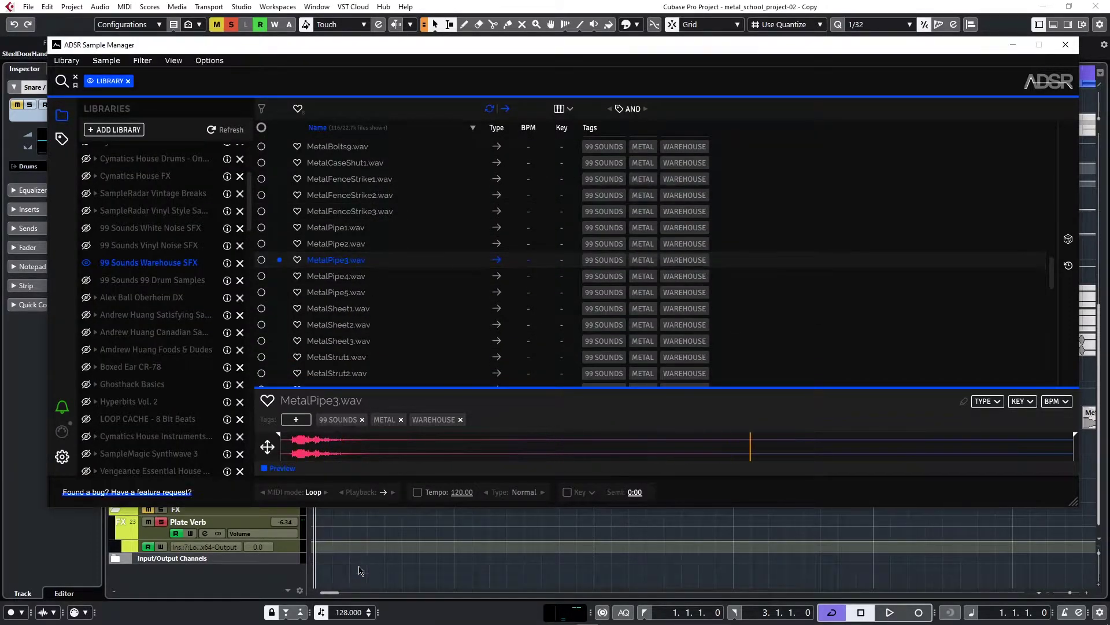
{"action": "left_click", "coordinate": [359, 571]}
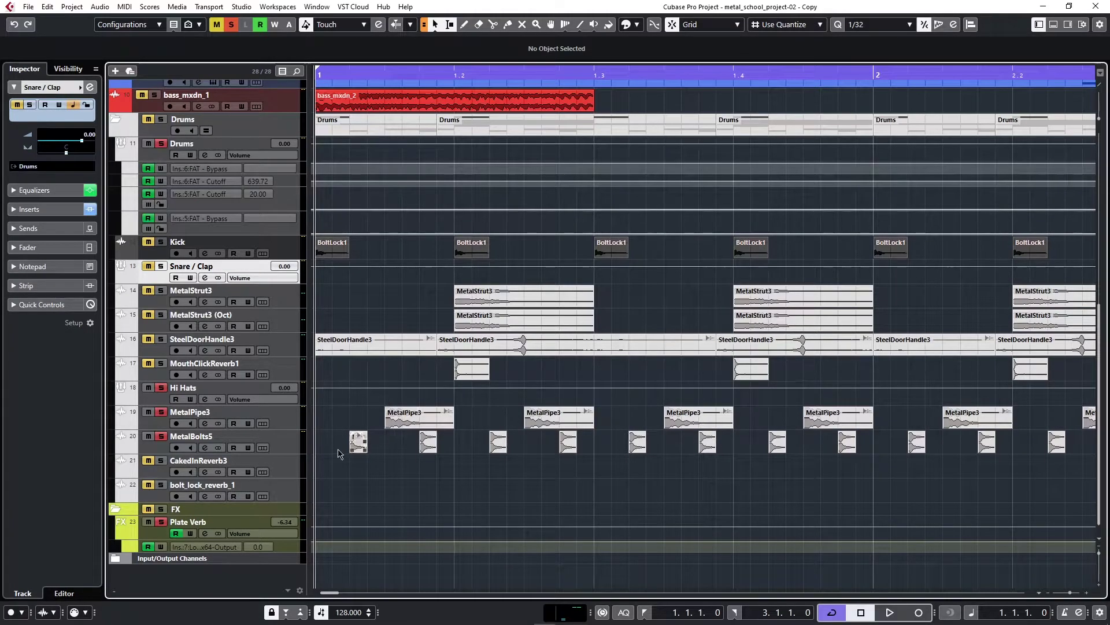
Step: Audition MetalPipe5.wav, then select the first MetalPipe3 event back in Cubase
{"action": "key", "text": "alt+Tab"}
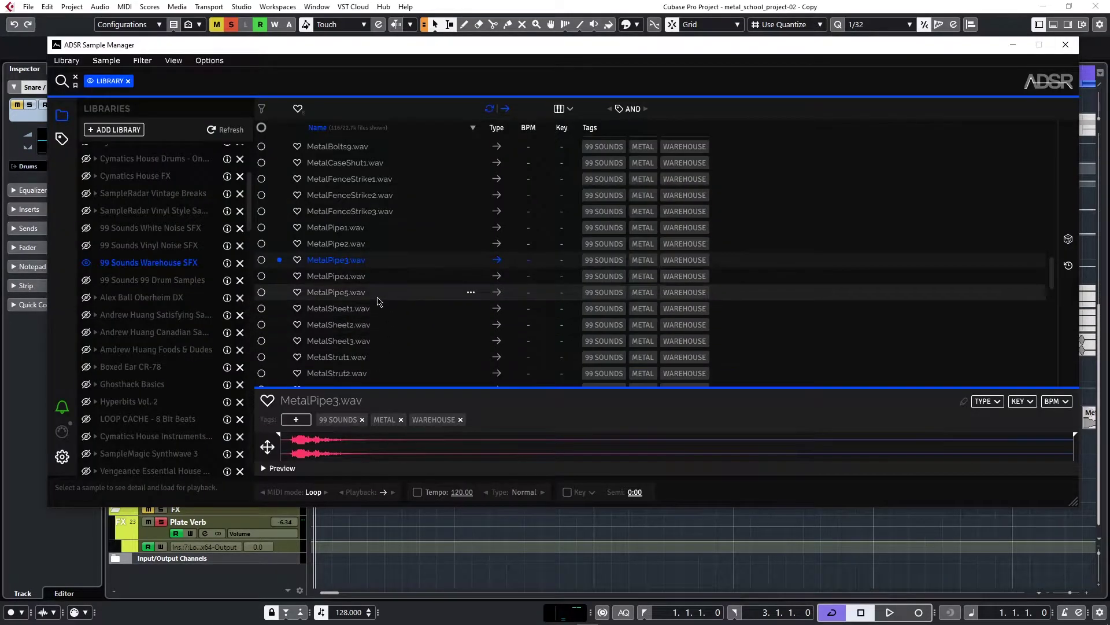
{"action": "left_click", "coordinate": [378, 296]}
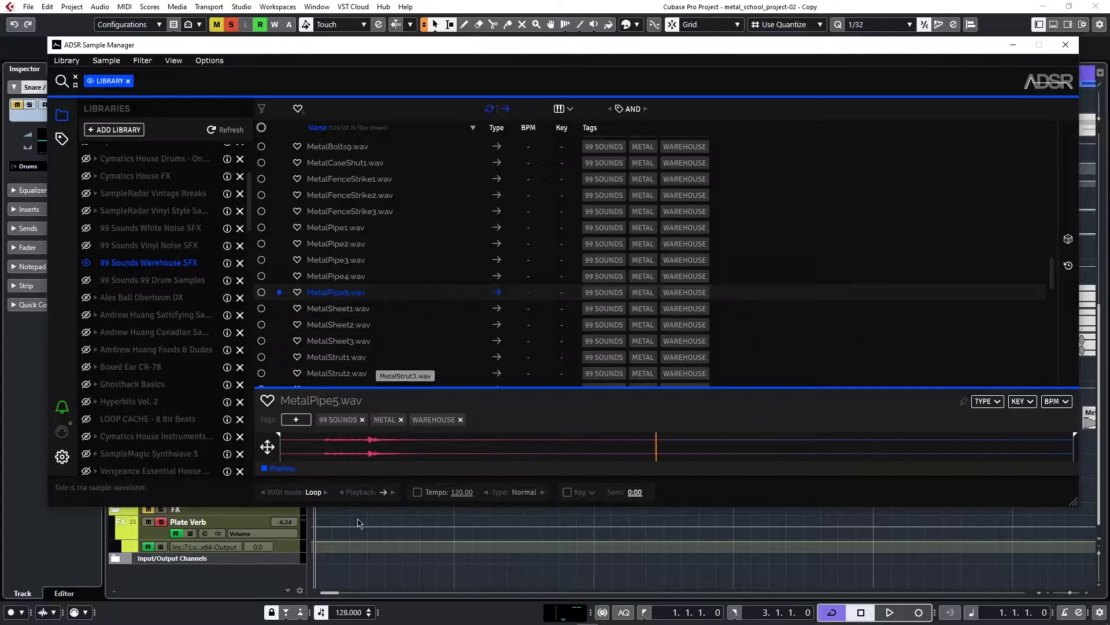
{"action": "key", "text": "alt+Tab"}
{"action": "left_click", "coordinate": [421, 424]}
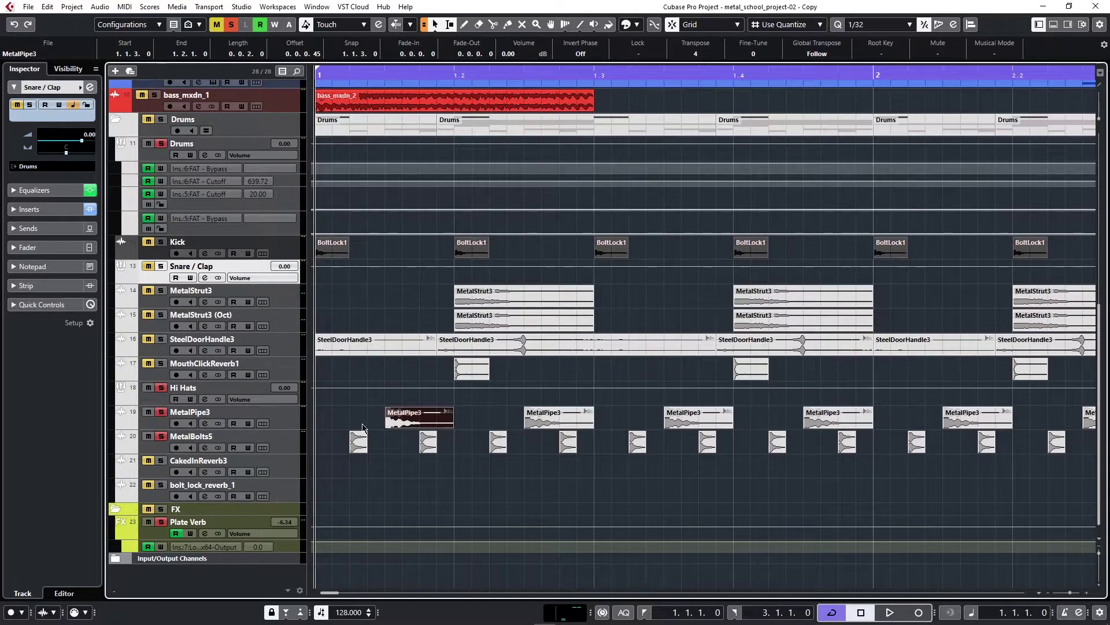
Step: Play the drums from the MetalBolts5 event, then open MetalPipe3's TDR Nova equalizer
{"action": "left_click", "coordinate": [358, 448]}
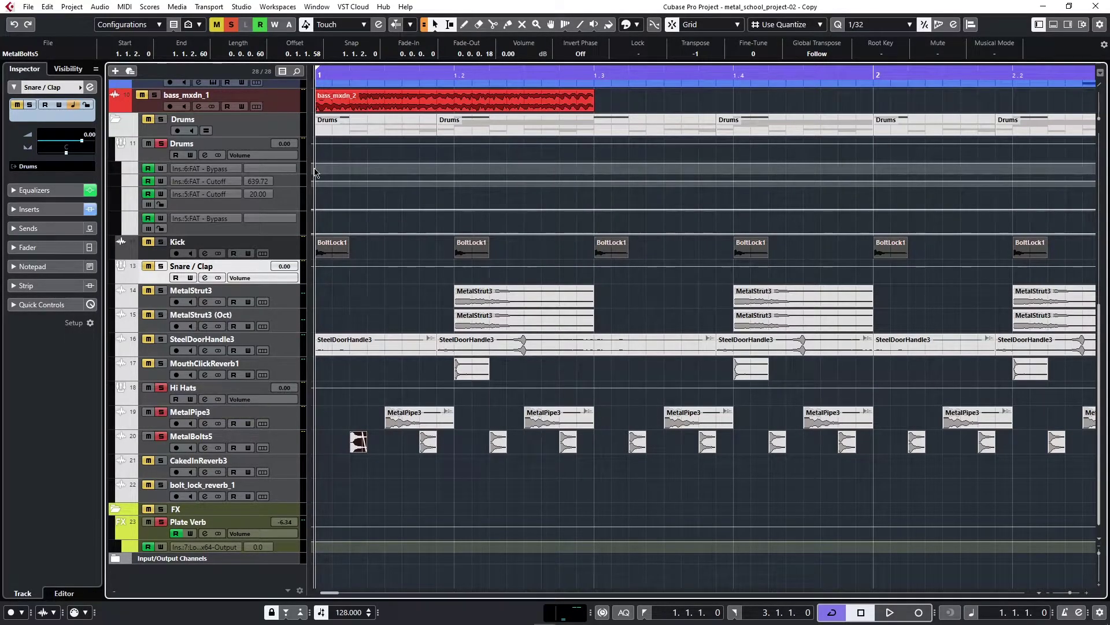
{"action": "key", "text": "space"}
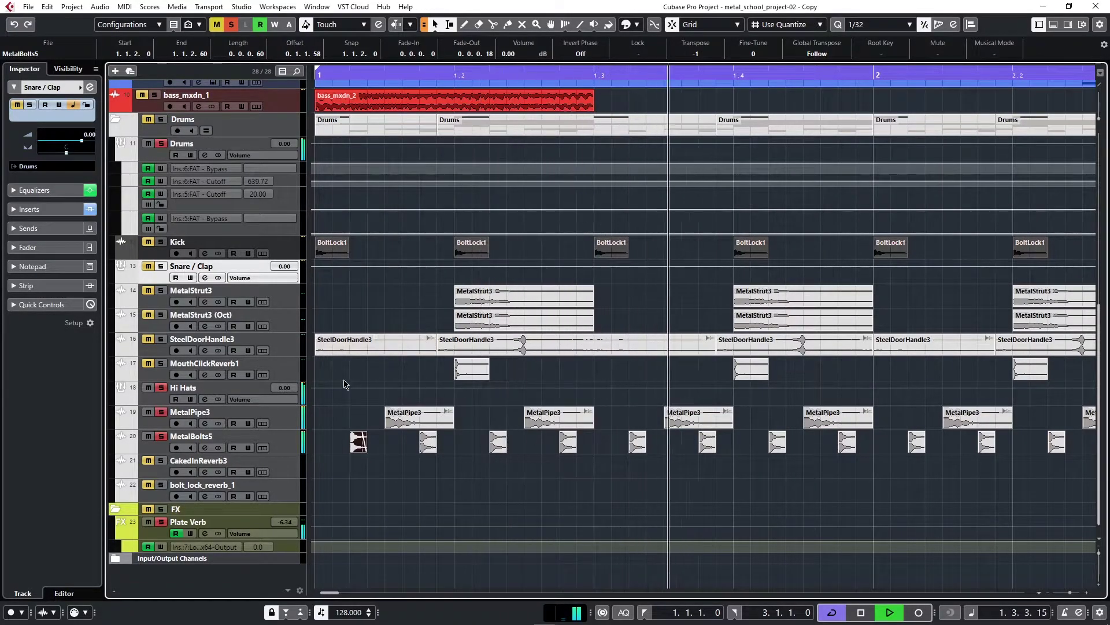
{"action": "key", "text": "space"}
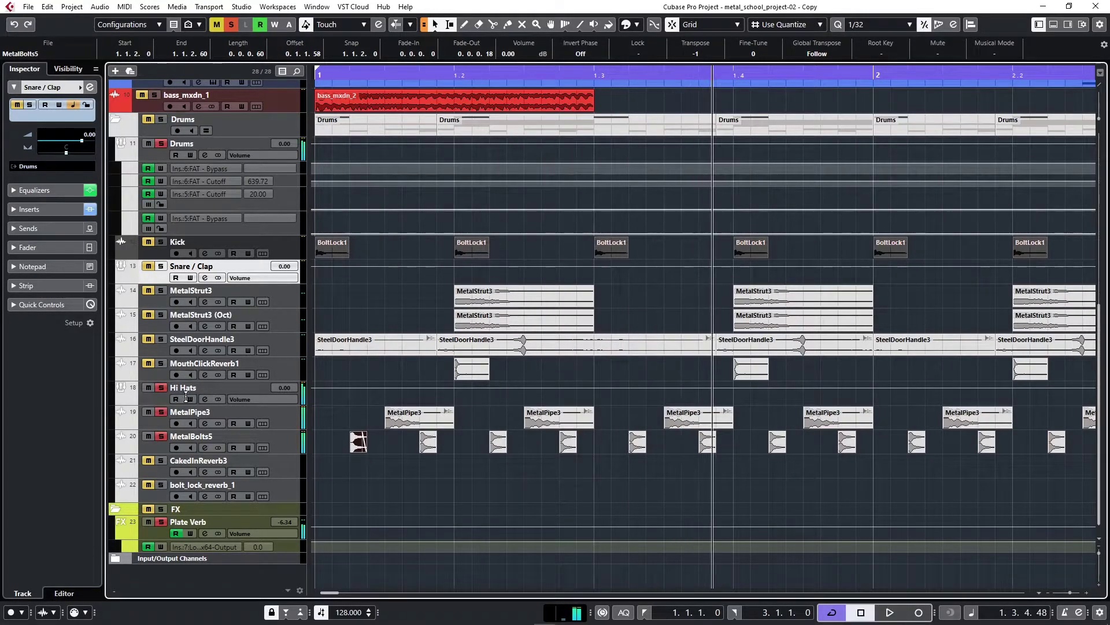
{"action": "left_click", "coordinate": [206, 423]}
{"action": "left_click", "coordinate": [130, 234]}
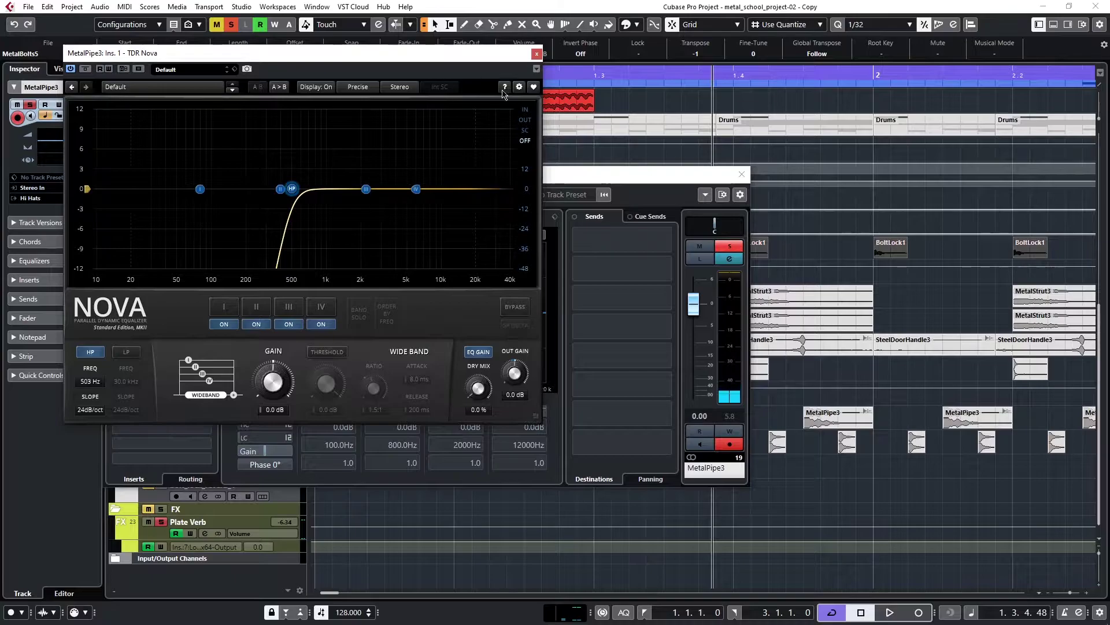
Step: Close the MetalPipe3 TDR Nova and channel settings, and briefly check the MetalBolts5 channel settings
{"action": "left_click", "coordinate": [537, 53]}
{"action": "left_click", "coordinate": [742, 173]}
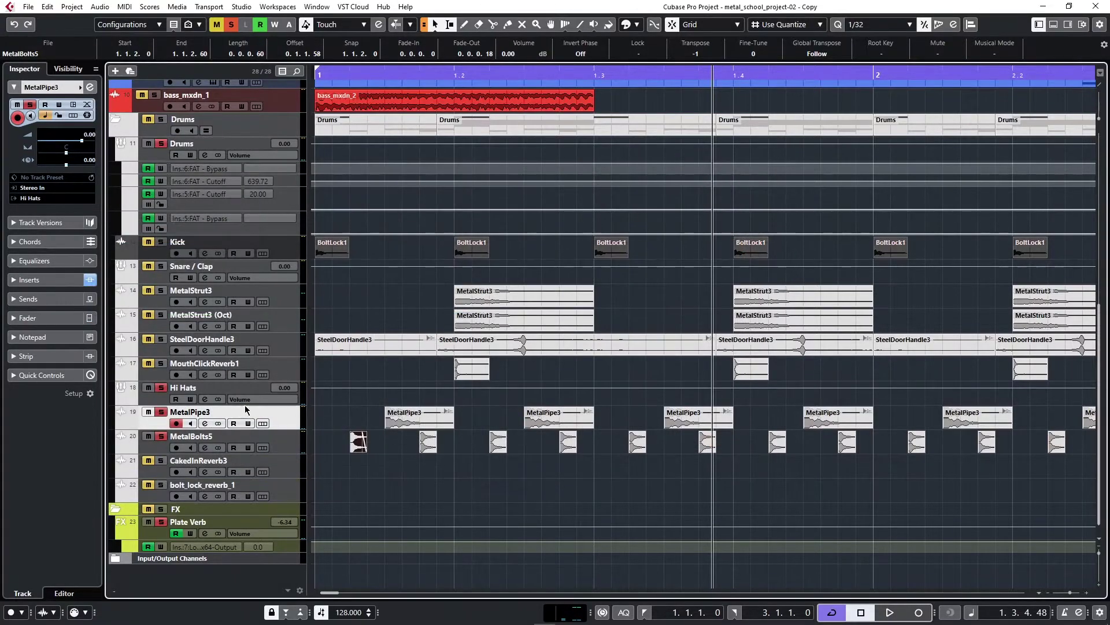
{"action": "left_click", "coordinate": [206, 447]}
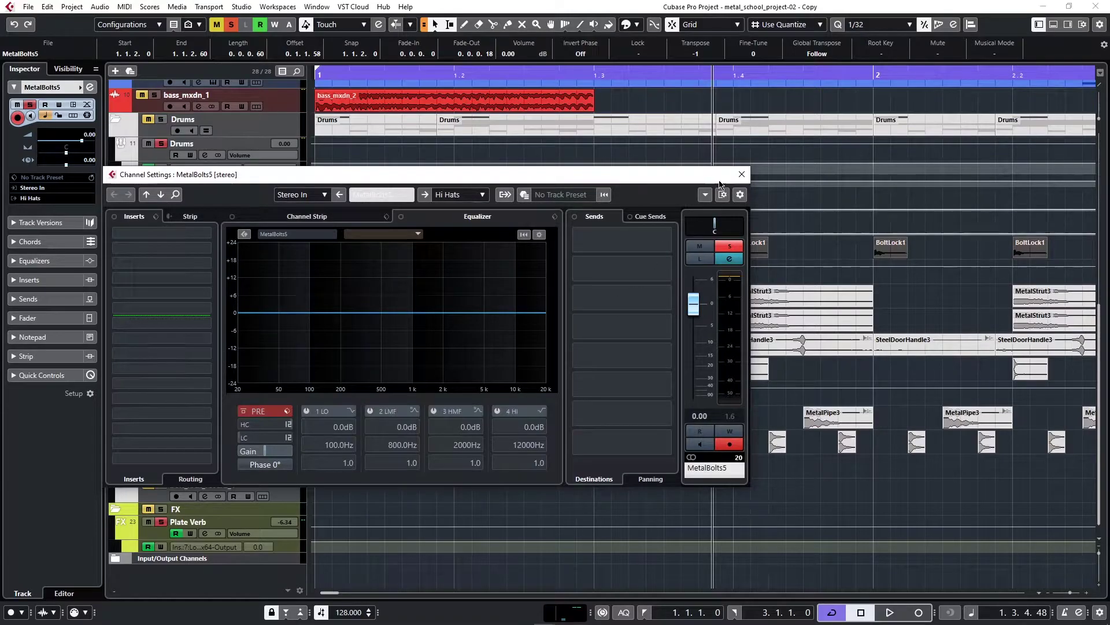
{"action": "left_click", "coordinate": [742, 173]}
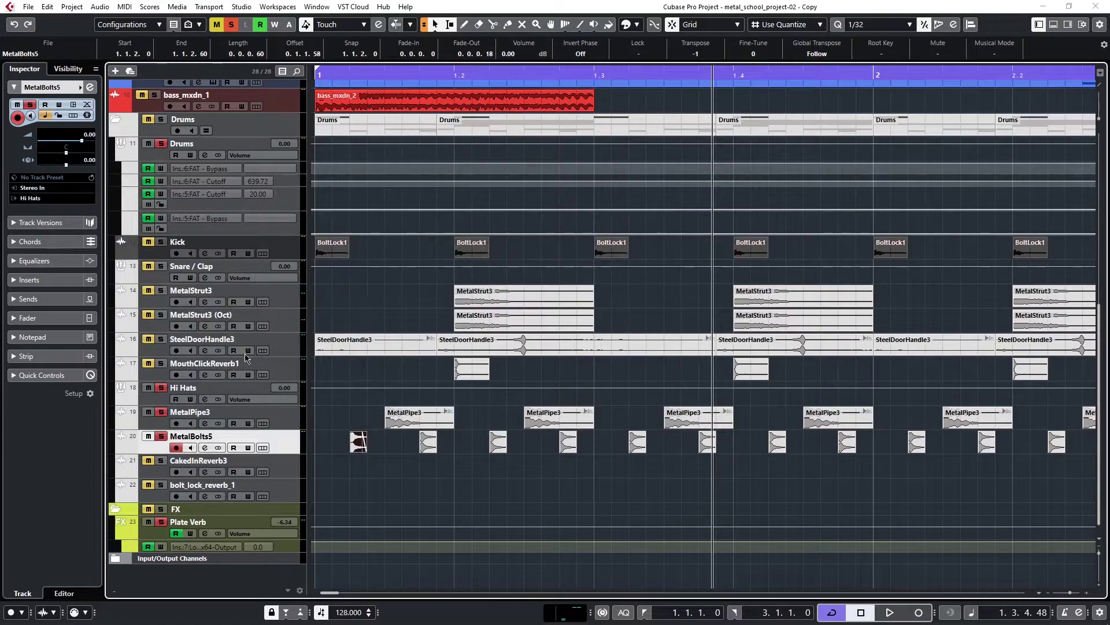
Step: Open the Hi Hats channel settings and view its TDR Nova and TDR Kotelnikov editors
{"action": "left_click", "coordinate": [203, 400]}
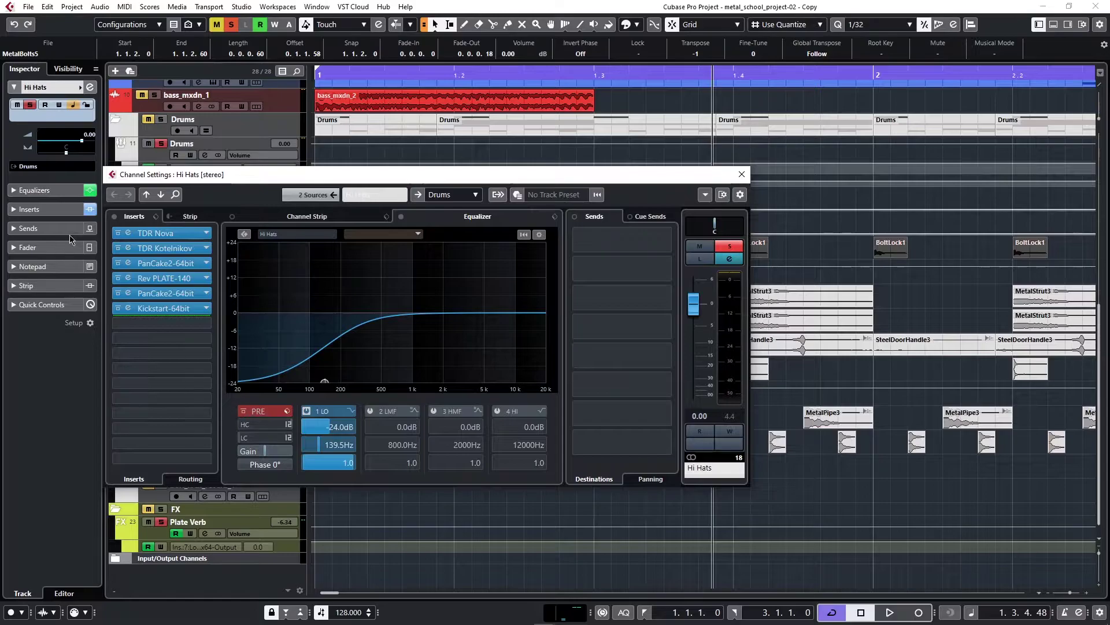
{"action": "left_click", "coordinate": [125, 235]}
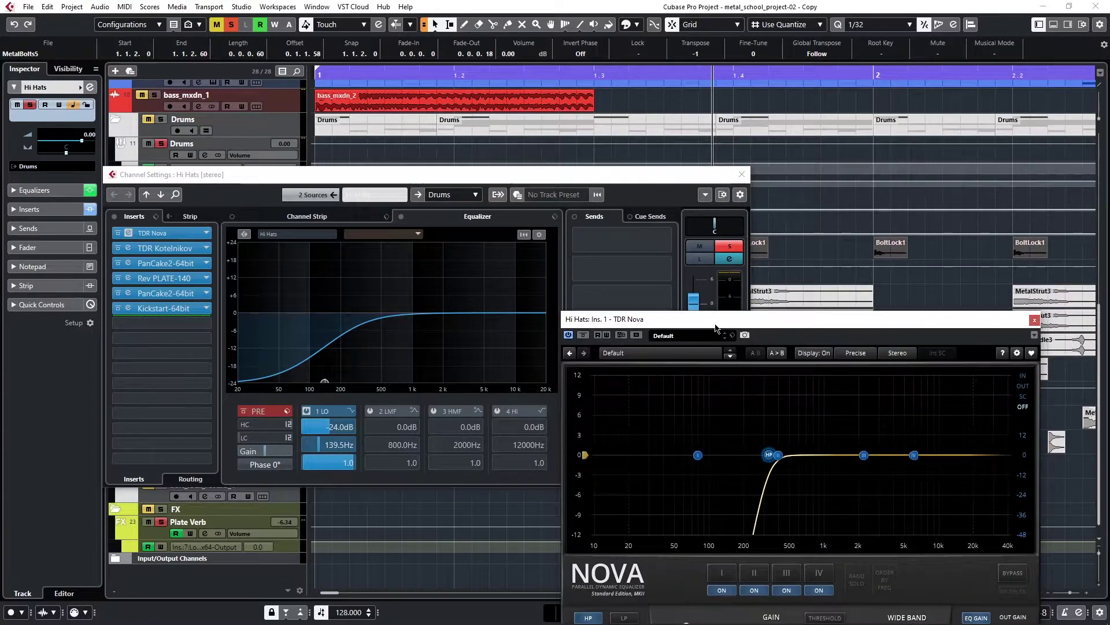
{"action": "left_click_drag", "start_coordinate": [716, 327], "coordinate": [466, 245]}
{"action": "left_click", "coordinate": [784, 239]}
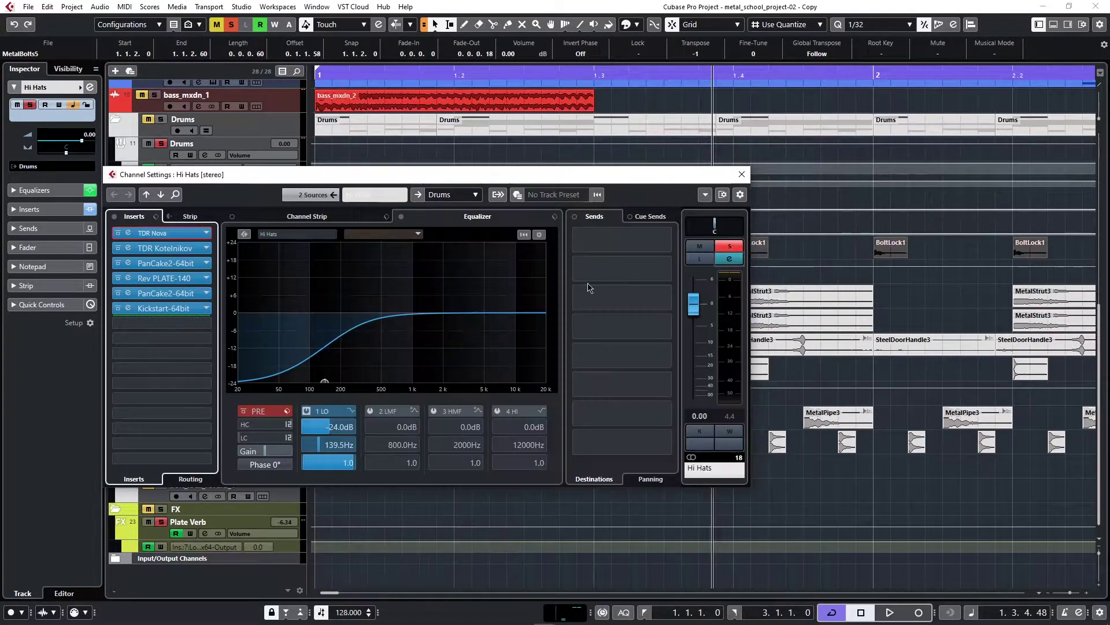
{"action": "left_click", "coordinate": [131, 248]}
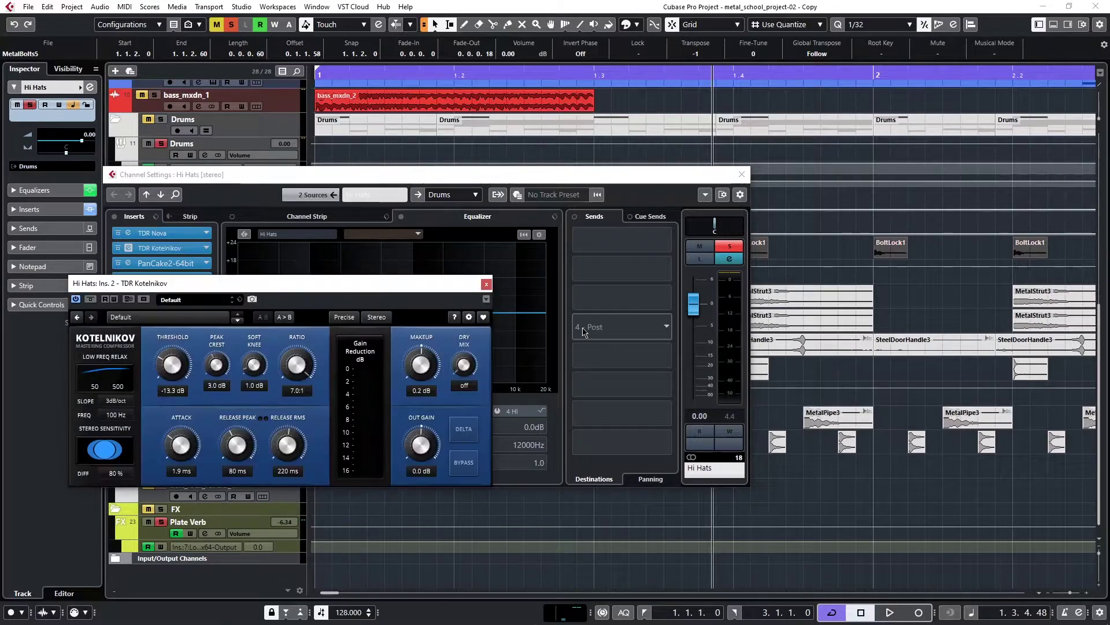
{"action": "left_click", "coordinate": [485, 284]}
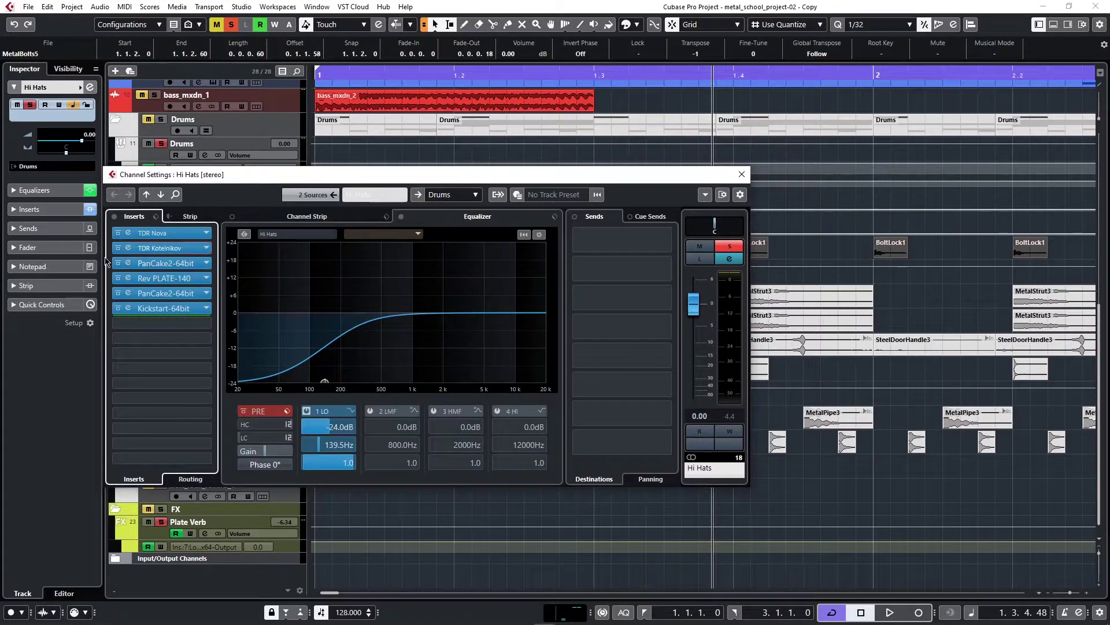
Step: Audition the first Hi Hats PanCake2 panner during playback, then view the Rev PLATE-140 reverb
{"action": "left_click", "coordinate": [129, 264]}
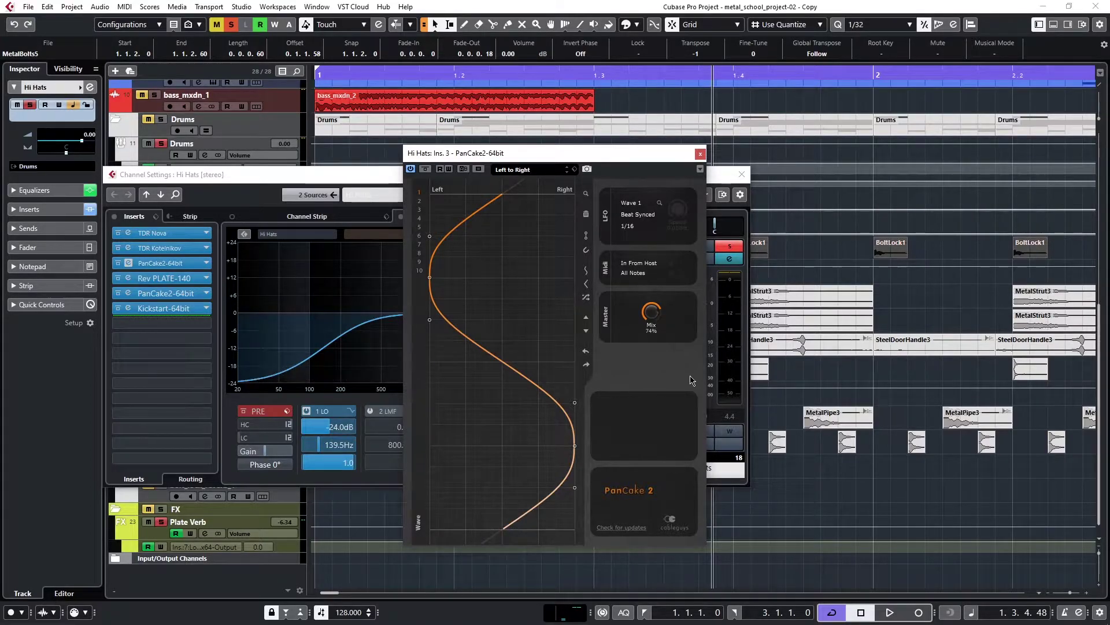
{"action": "key", "text": "space"}
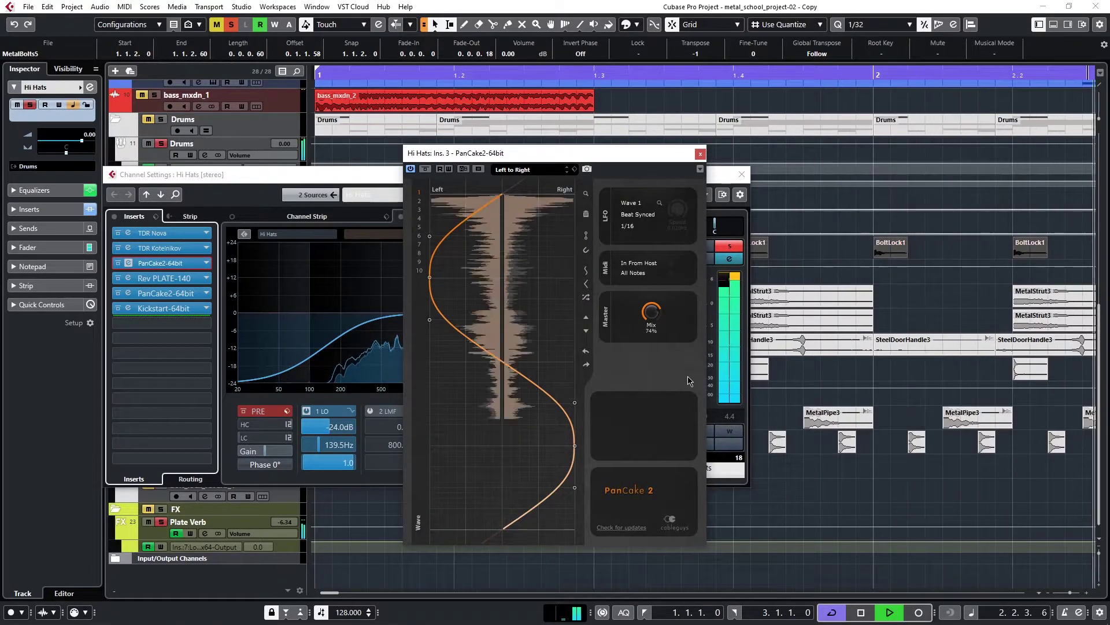
{"action": "key", "text": "space"}
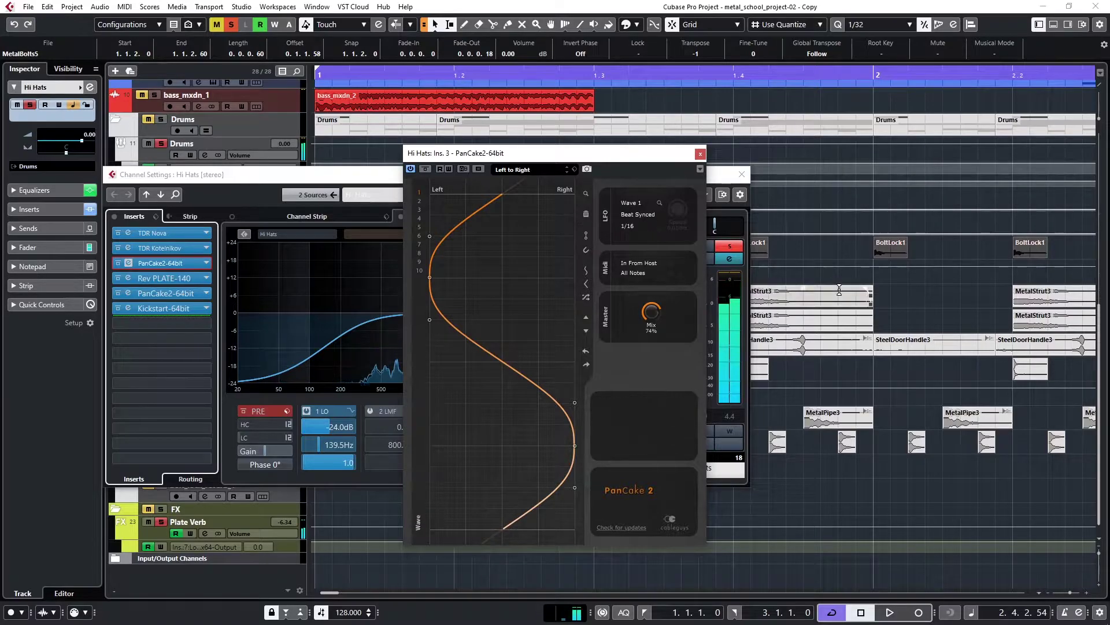
{"action": "left_click", "coordinate": [701, 154]}
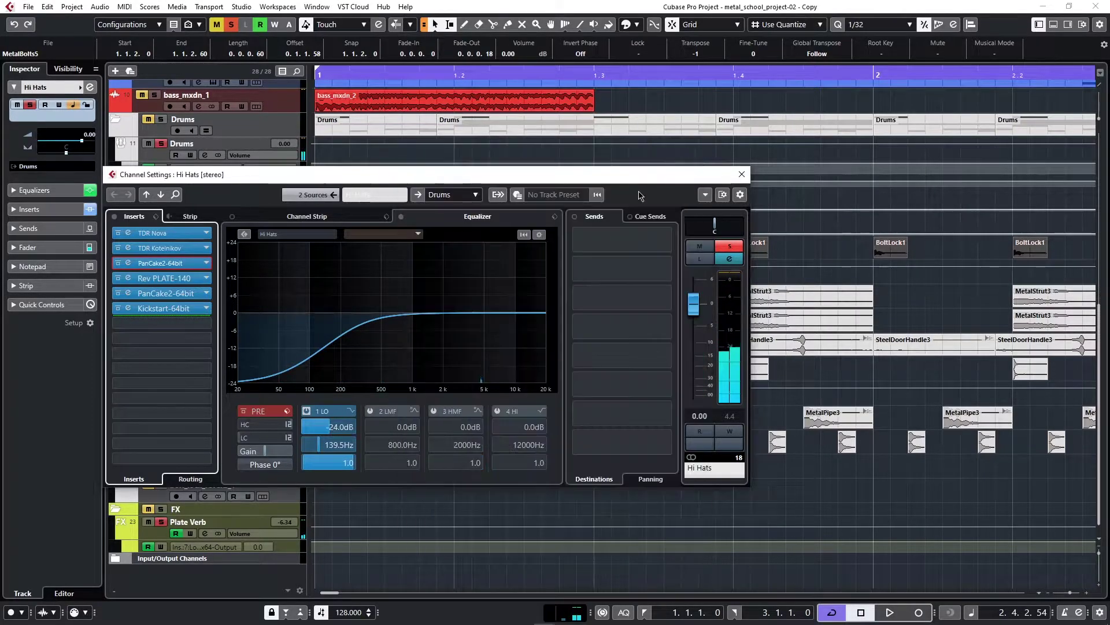
{"action": "left_click", "coordinate": [128, 279]}
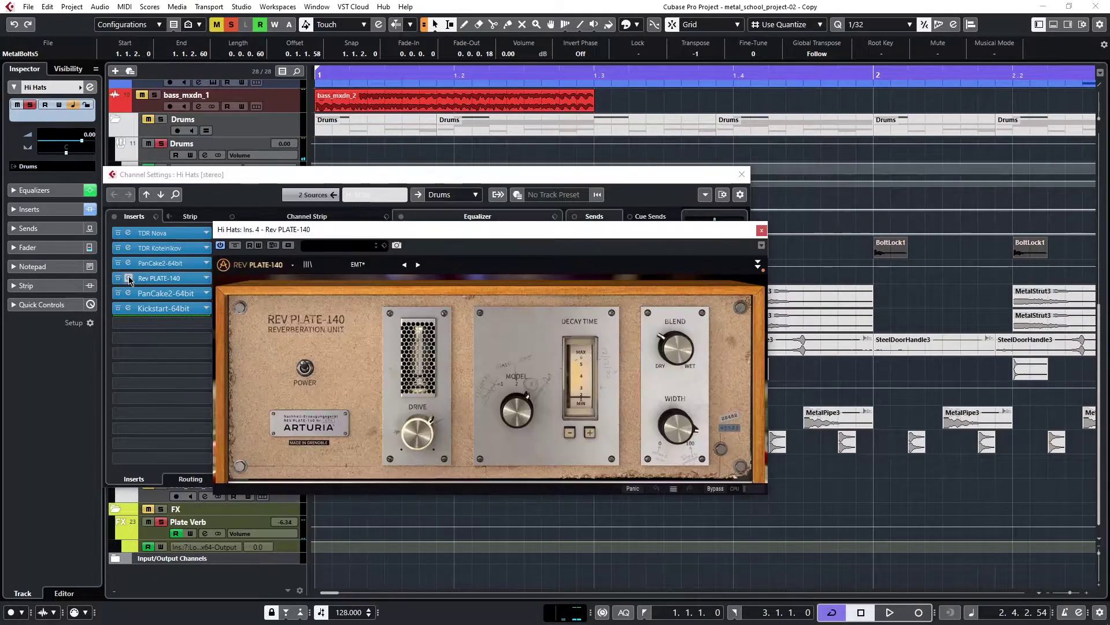
{"action": "left_click", "coordinate": [761, 231]}
Step: View the second PanCake2 and Kickstart editors, then take Hi Hats out of solo
{"action": "left_click", "coordinate": [128, 294]}
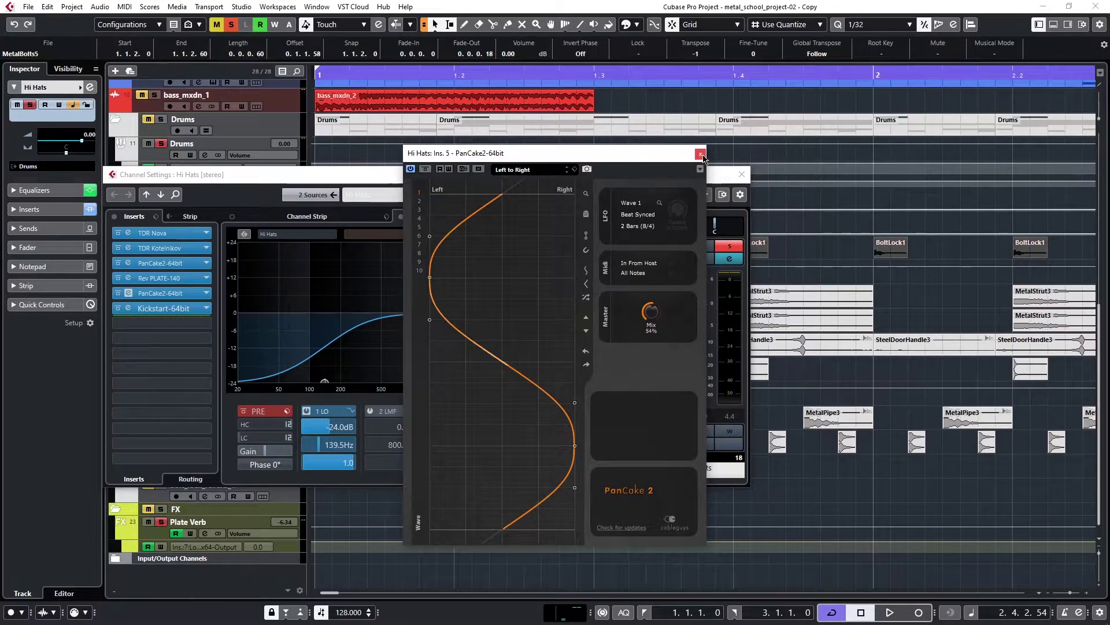
{"action": "left_click", "coordinate": [701, 154]}
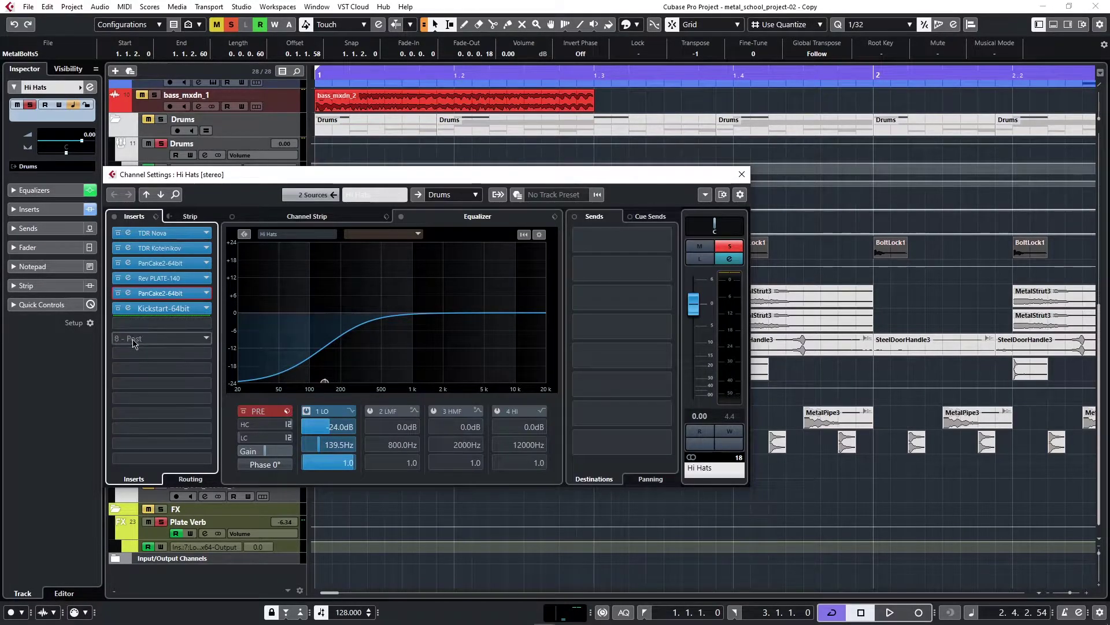
{"action": "left_click", "coordinate": [162, 308]}
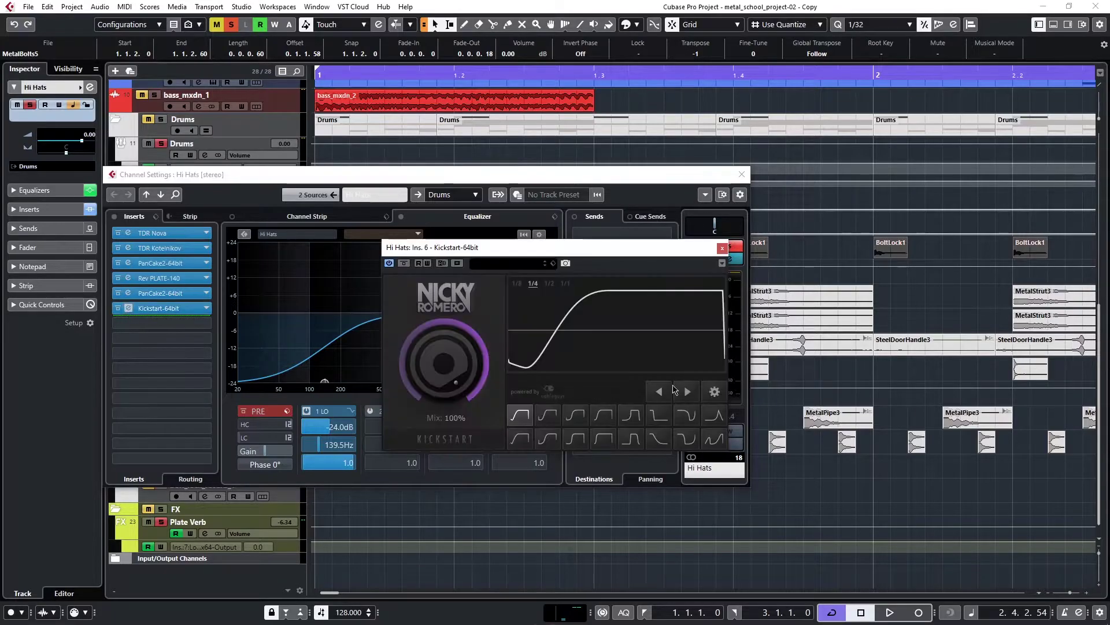
{"action": "left_click", "coordinate": [723, 248]}
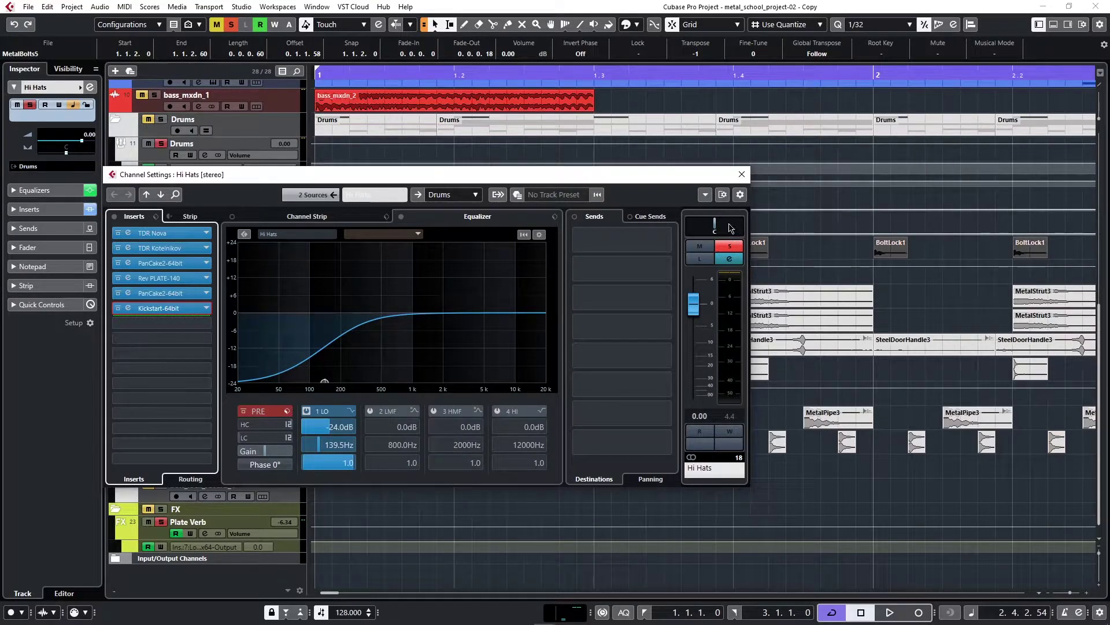
{"action": "left_click", "coordinate": [728, 247]}
Step: Close the Hi Hats channel settings and solo the bolt_lock_reverb_1 track
{"action": "left_click", "coordinate": [741, 178]}
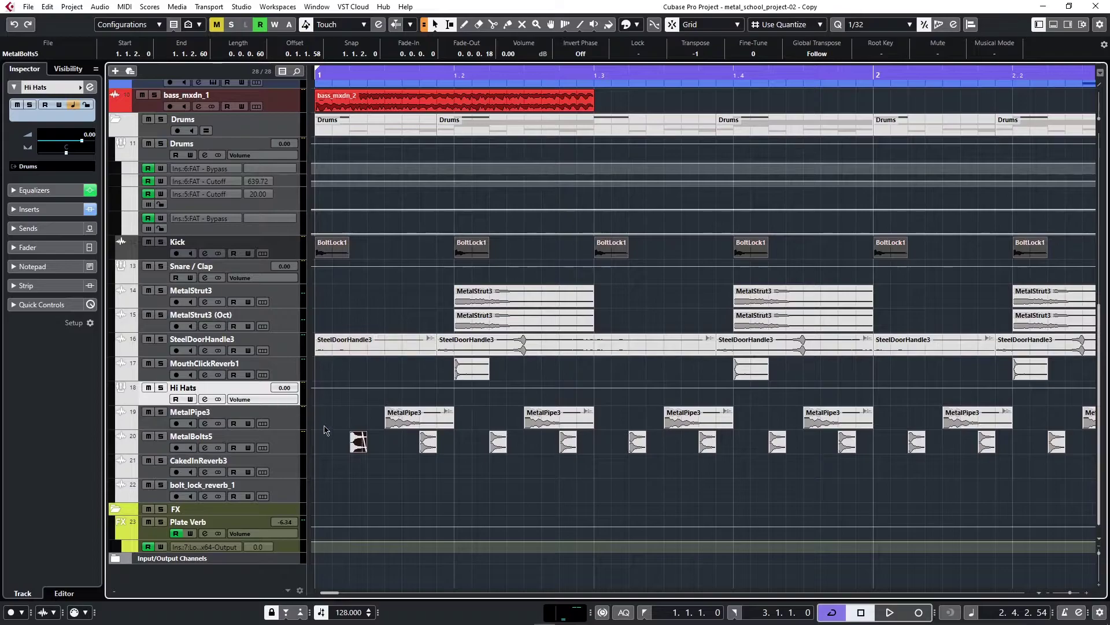
{"action": "scroll", "coordinate": [363, 462], "scroll_direction": "down", "scroll_amount": 5}
{"action": "scroll", "coordinate": [479, 483], "scroll_direction": "up", "scroll_amount": 3}
{"action": "scroll", "coordinate": [483, 481], "scroll_direction": "down", "scroll_amount": 2}
{"action": "scroll", "coordinate": [484, 481], "scroll_direction": "right", "scroll_amount": 4}
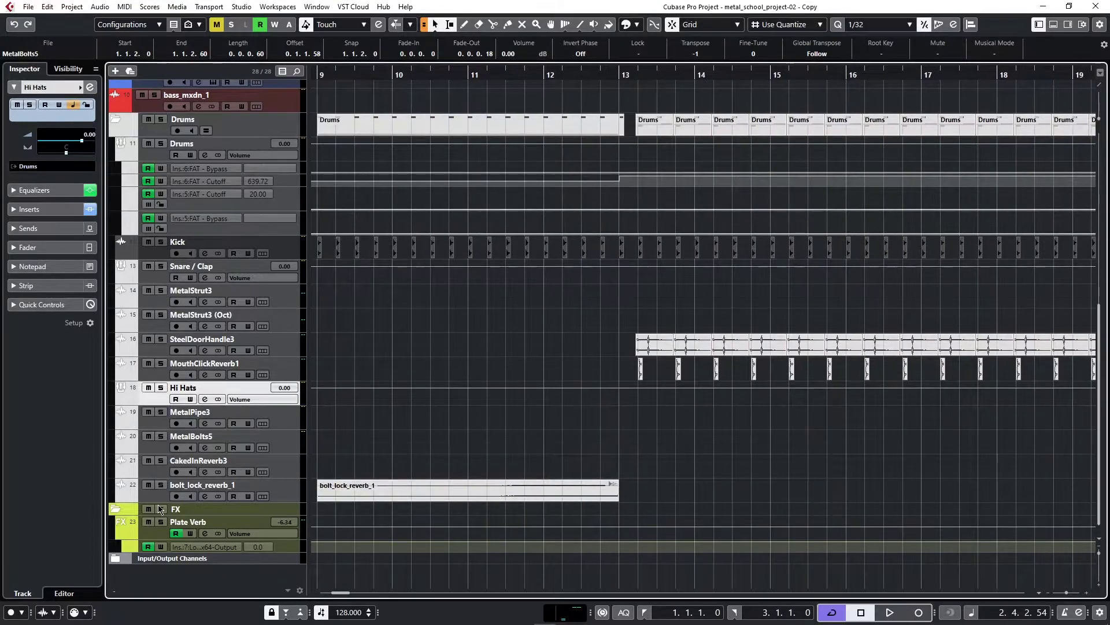
{"action": "left_click", "coordinate": [161, 485]}
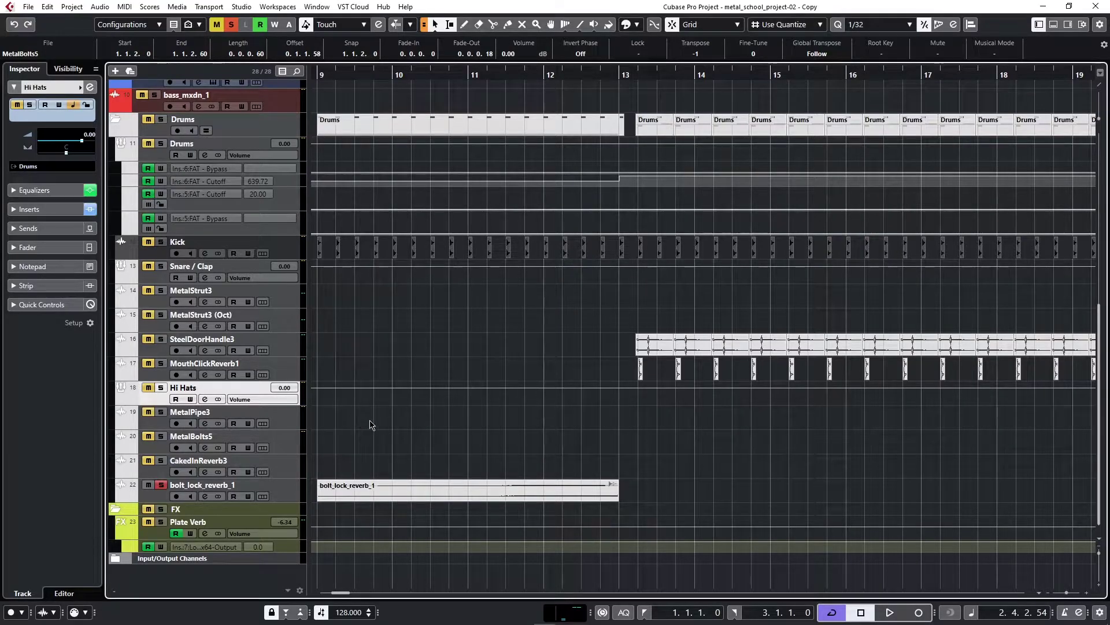
Step: Place the project cursor at bar 10.3 and open bolt_lock_reverb_1's channel settings
{"action": "scroll", "coordinate": [454, 278], "scroll_direction": "up", "scroll_amount": 10}
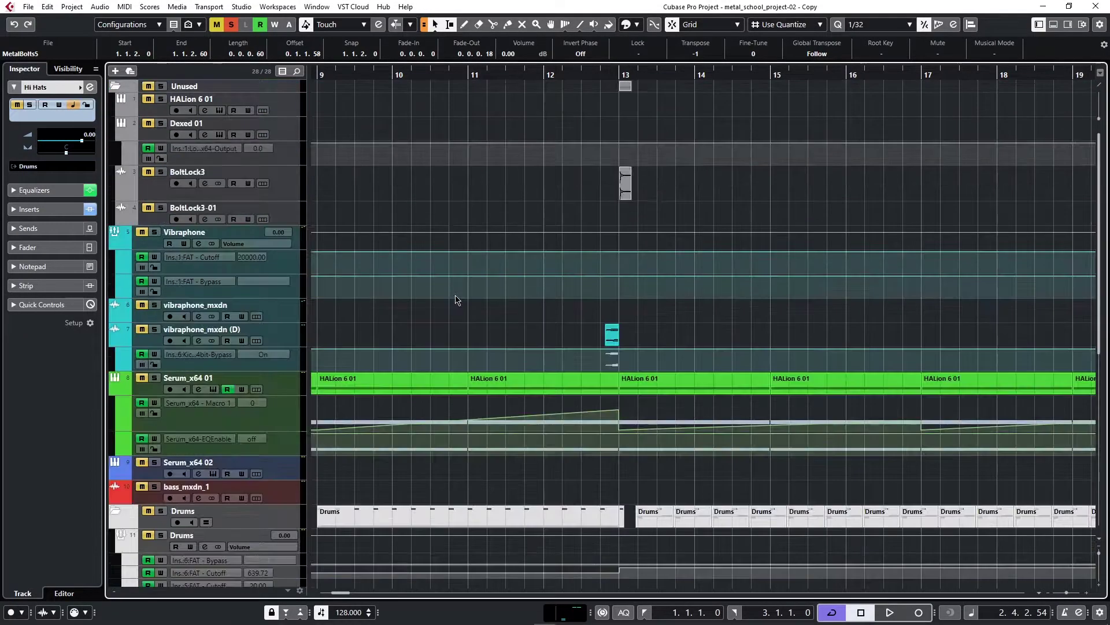
{"action": "scroll", "coordinate": [454, 294], "scroll_direction": "left", "scroll_amount": 10}
{"action": "scroll", "coordinate": [457, 298], "scroll_direction": "left", "scroll_amount": 2}
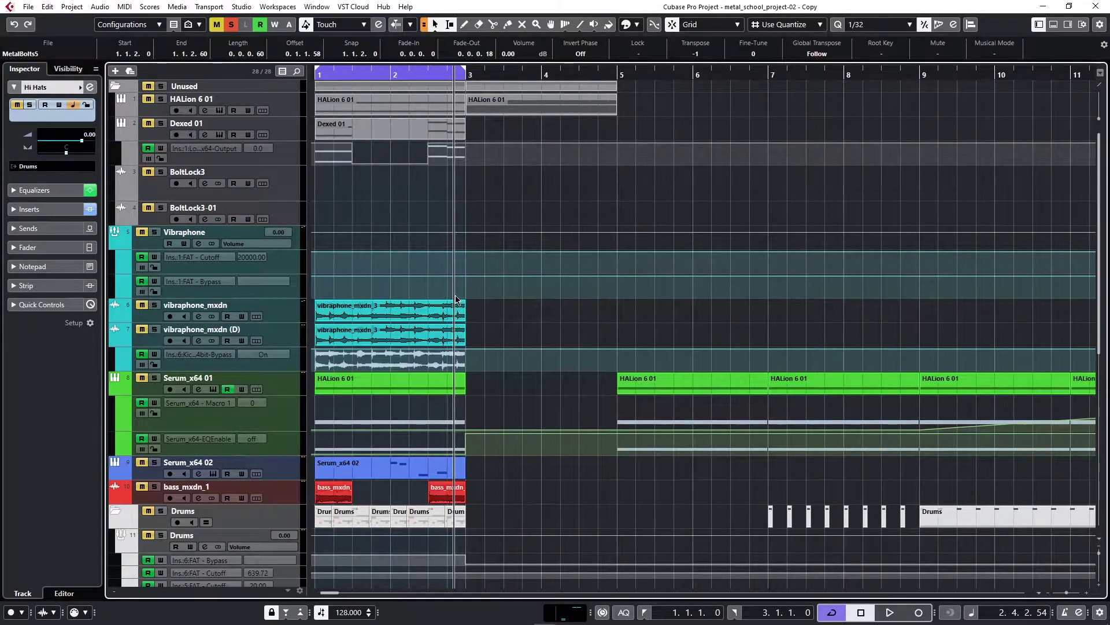
{"action": "scroll", "coordinate": [325, 363], "scroll_direction": "down", "scroll_amount": 15}
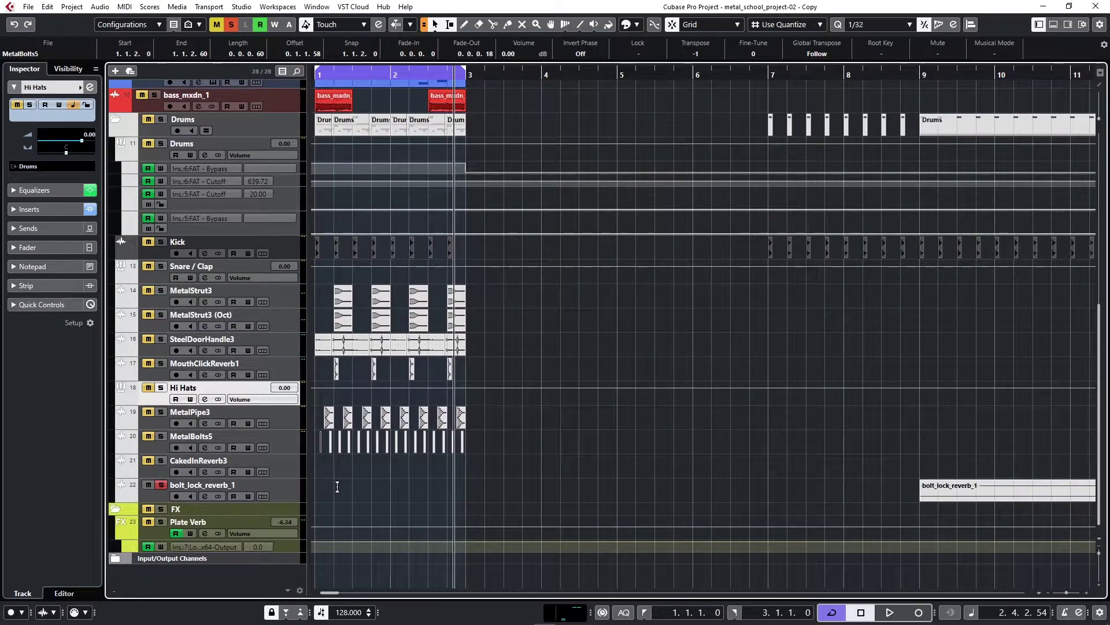
{"action": "scroll", "coordinate": [266, 485], "scroll_direction": "up", "scroll_amount": 10}
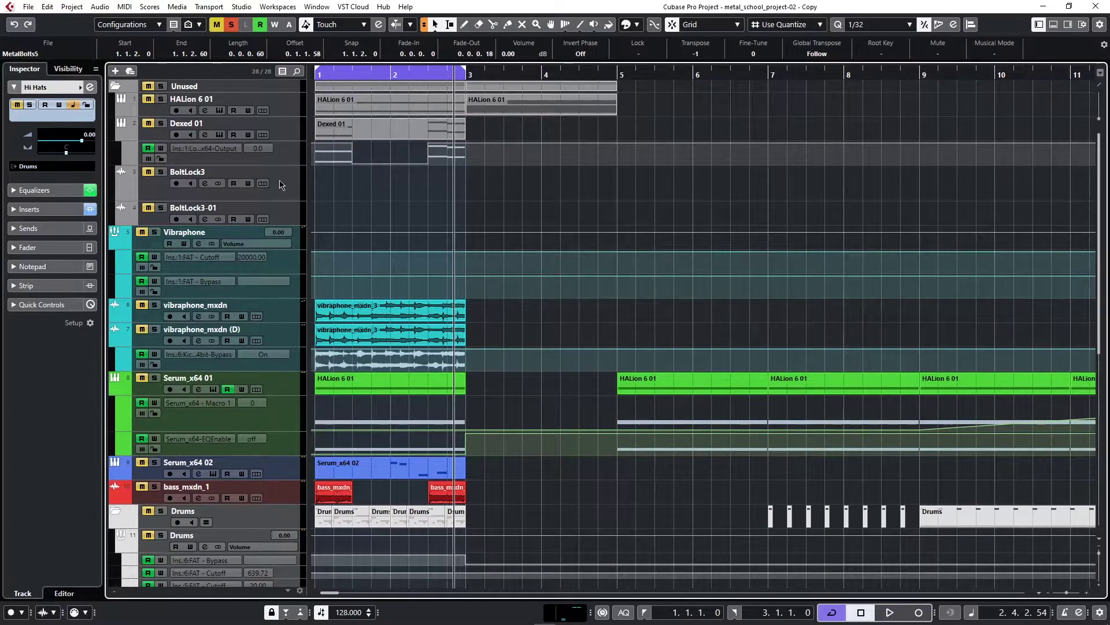
{"action": "scroll", "coordinate": [300, 423], "scroll_direction": "down", "scroll_amount": 15}
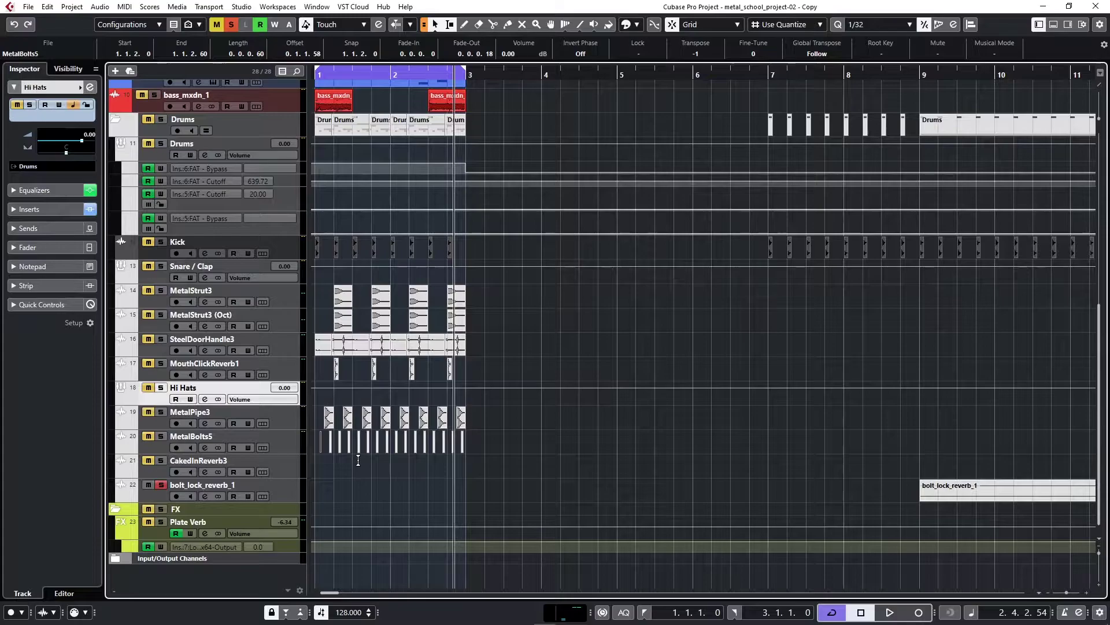
{"action": "scroll", "coordinate": [660, 476], "scroll_direction": "right", "scroll_amount": 8}
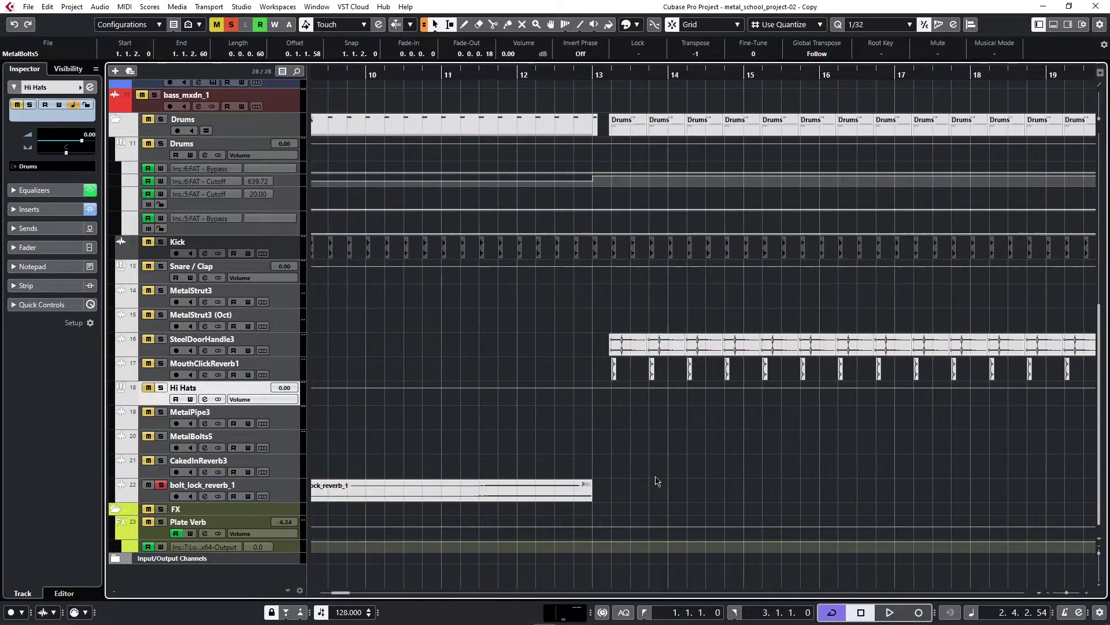
{"action": "scroll", "coordinate": [661, 476], "scroll_direction": "left", "scroll_amount": 1}
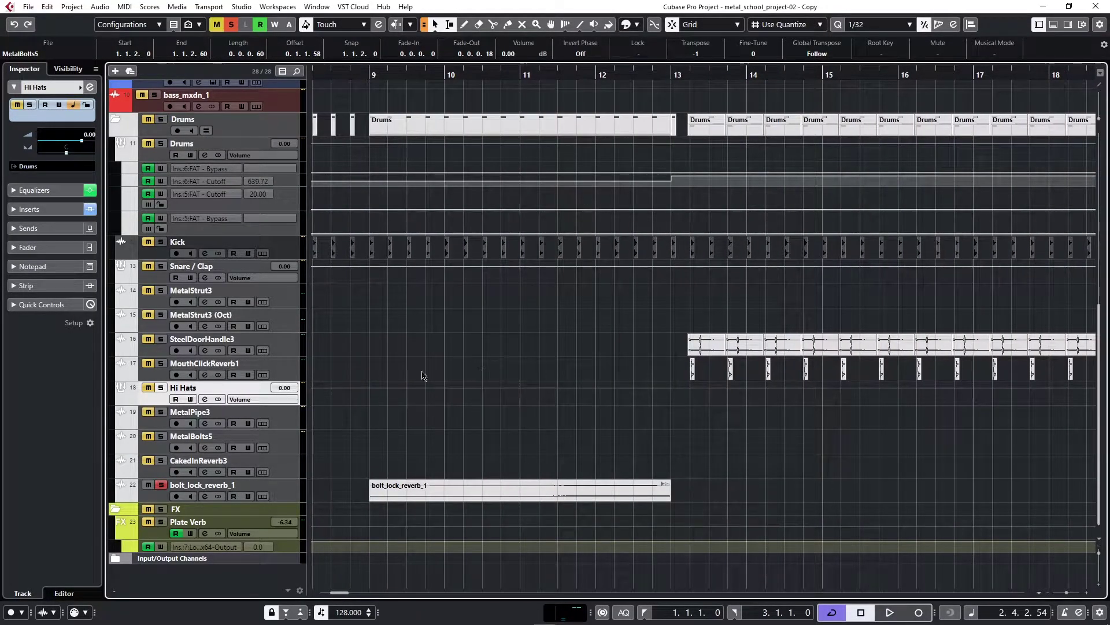
{"action": "left_click", "coordinate": [485, 74]}
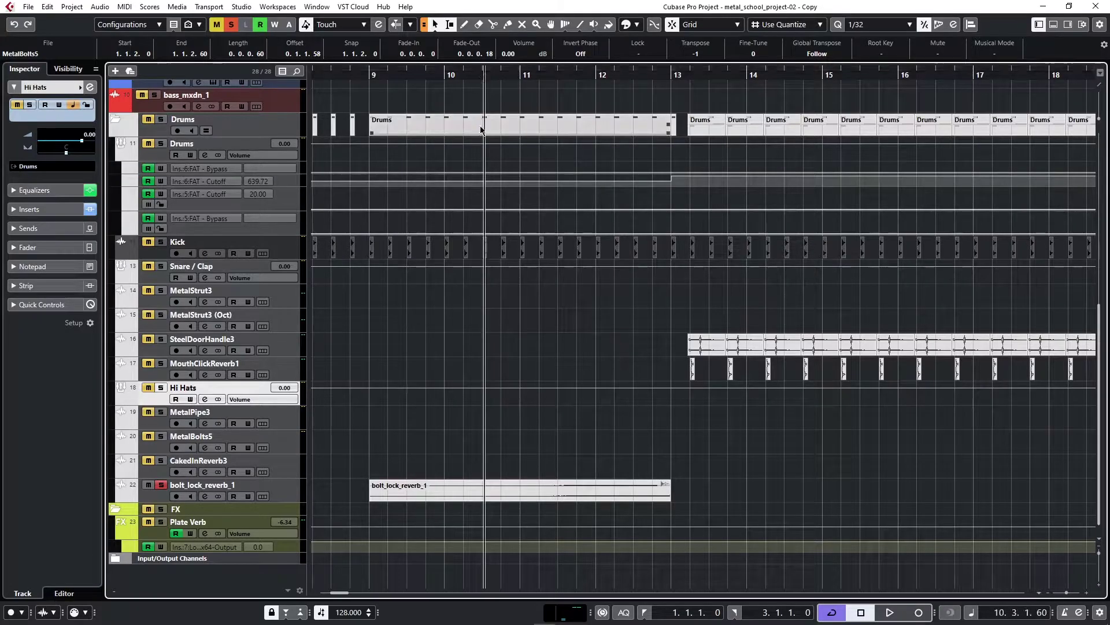
{"action": "left_click", "coordinate": [210, 494]}
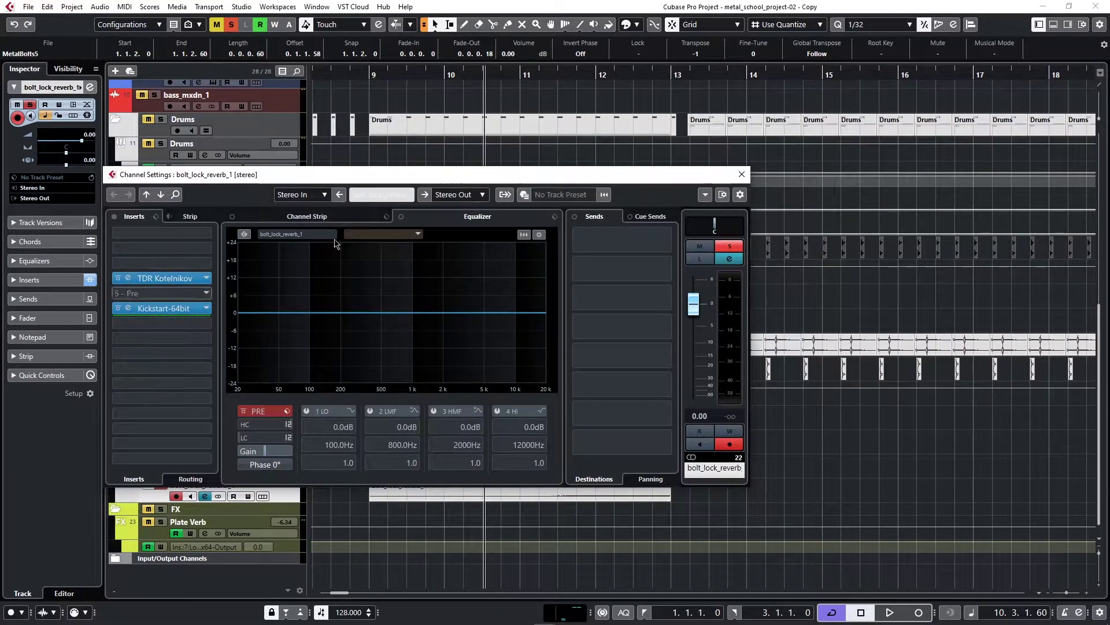
Step: Close the bolt_lock_reverb_1 channel settings and play the soloed reverb briefly
{"action": "left_click", "coordinate": [740, 175]}
{"action": "key", "text": "space"}
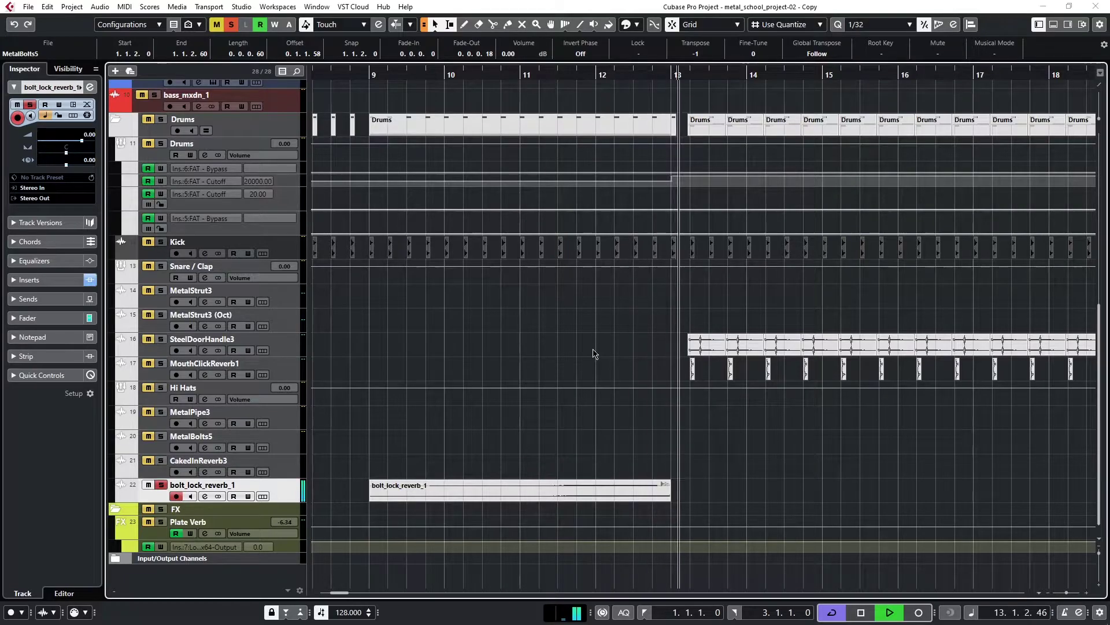
{"action": "key", "text": "space"}
Step: Unsolo bolt_lock_reverb_1 and solo a different track for listening
{"action": "left_click", "coordinate": [162, 484]}
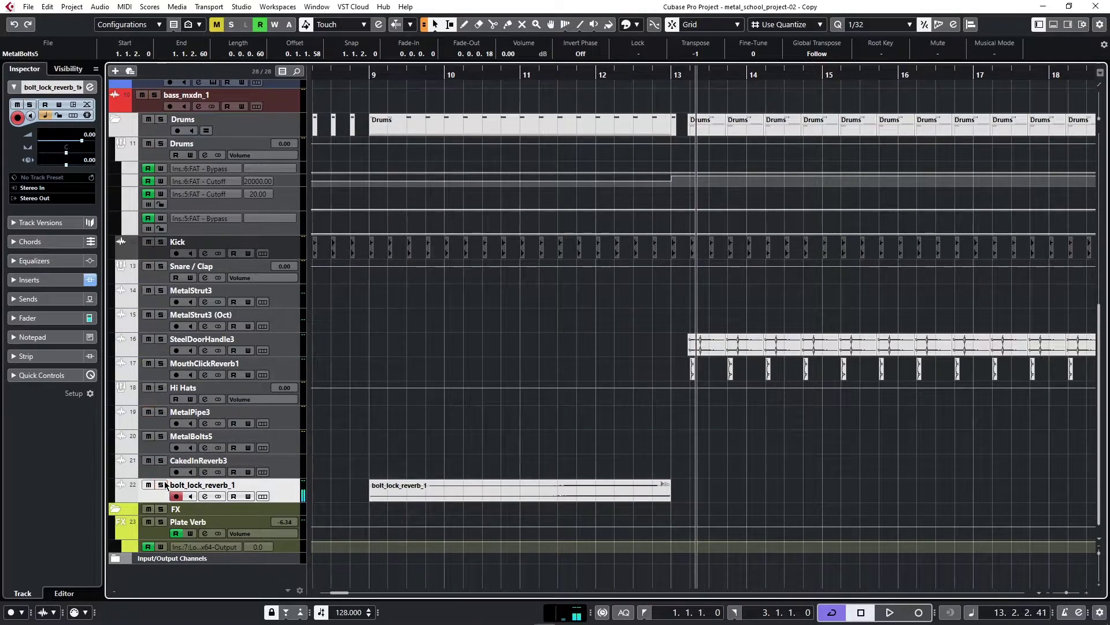
{"action": "left_click", "coordinate": [162, 461]}
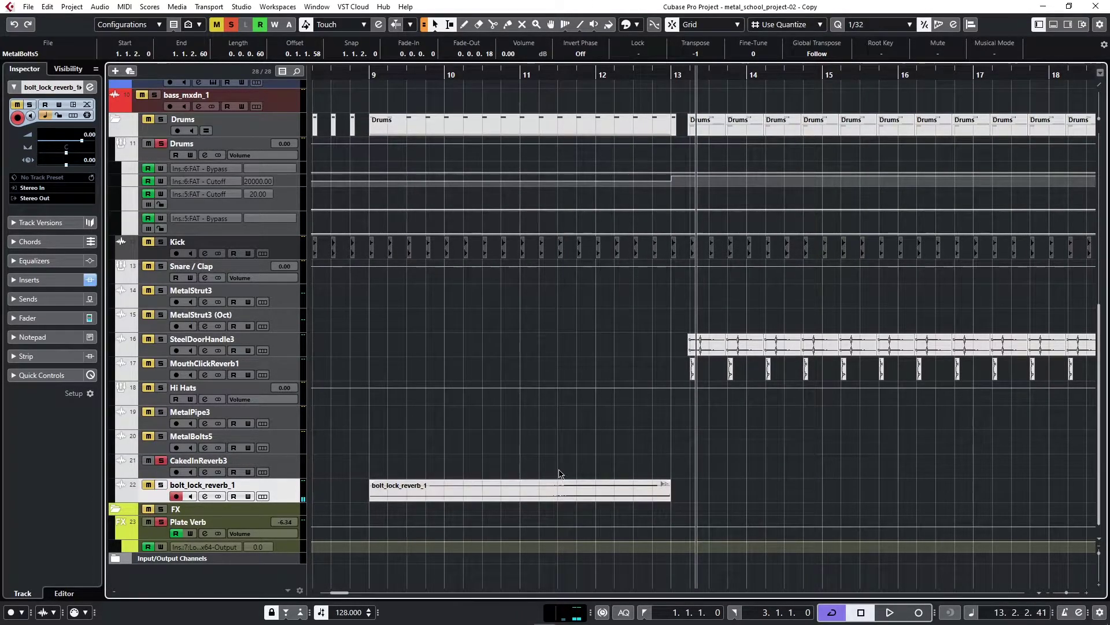
{"action": "scroll", "coordinate": [560, 471], "scroll_direction": "down", "scroll_amount": 2}
{"action": "scroll", "coordinate": [558, 464], "scroll_direction": "up", "scroll_amount": 5}
{"action": "scroll", "coordinate": [558, 464], "scroll_direction": "down", "scroll_amount": 5}
{"action": "key", "text": "alt+Tab"}
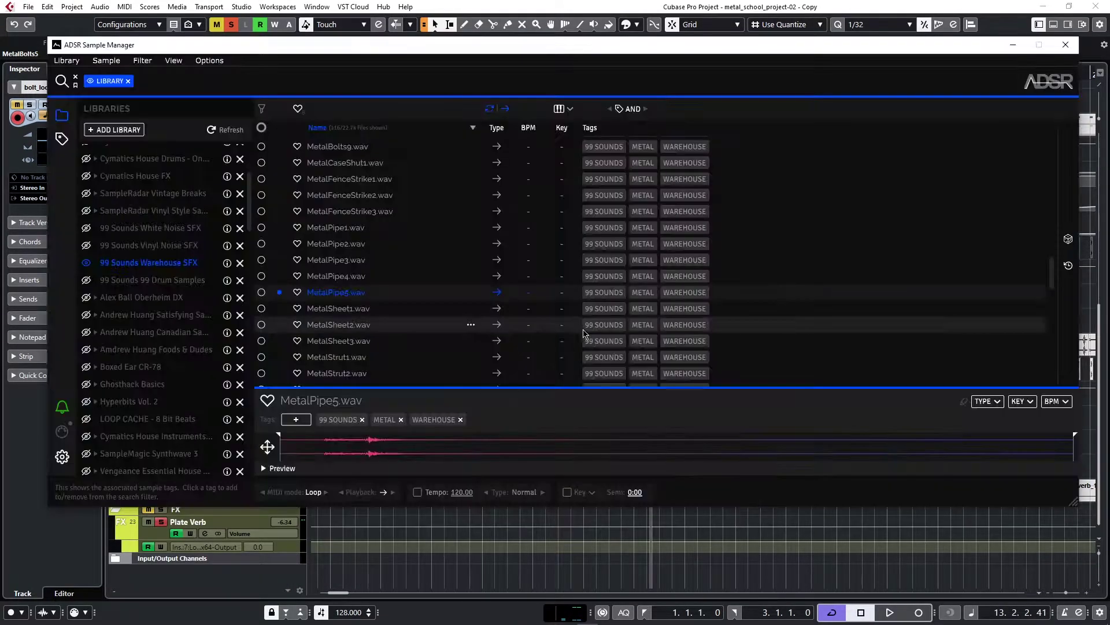
{"action": "scroll", "coordinate": [435, 314], "scroll_direction": "up", "scroll_amount": 3}
{"action": "scroll", "coordinate": [431, 312], "scroll_direction": "up", "scroll_amount": 10}
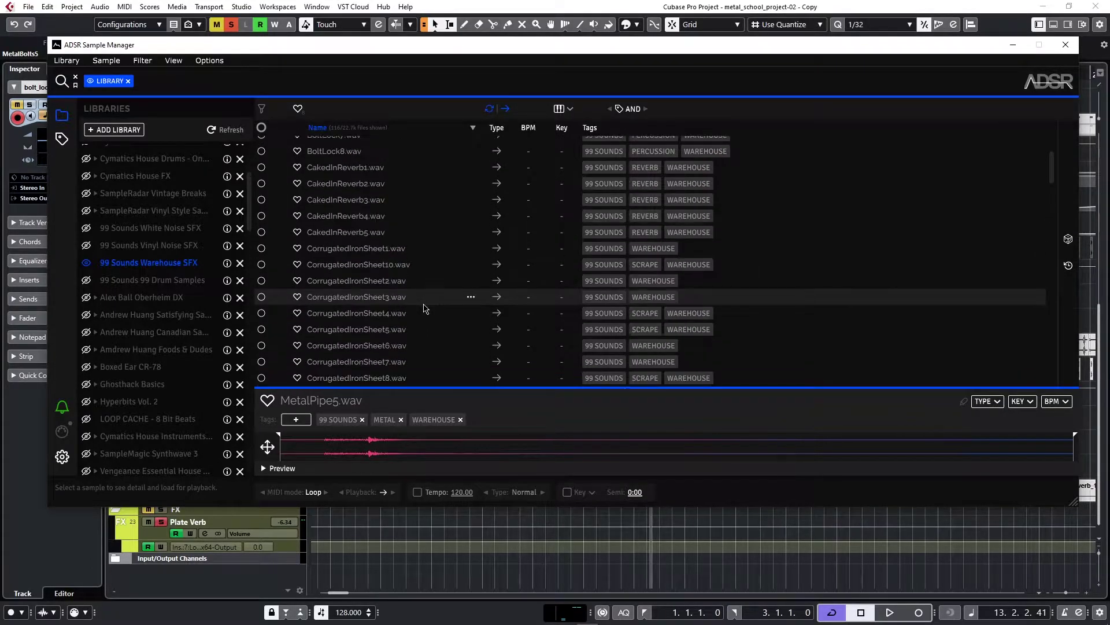
{"action": "left_click", "coordinate": [376, 198]}
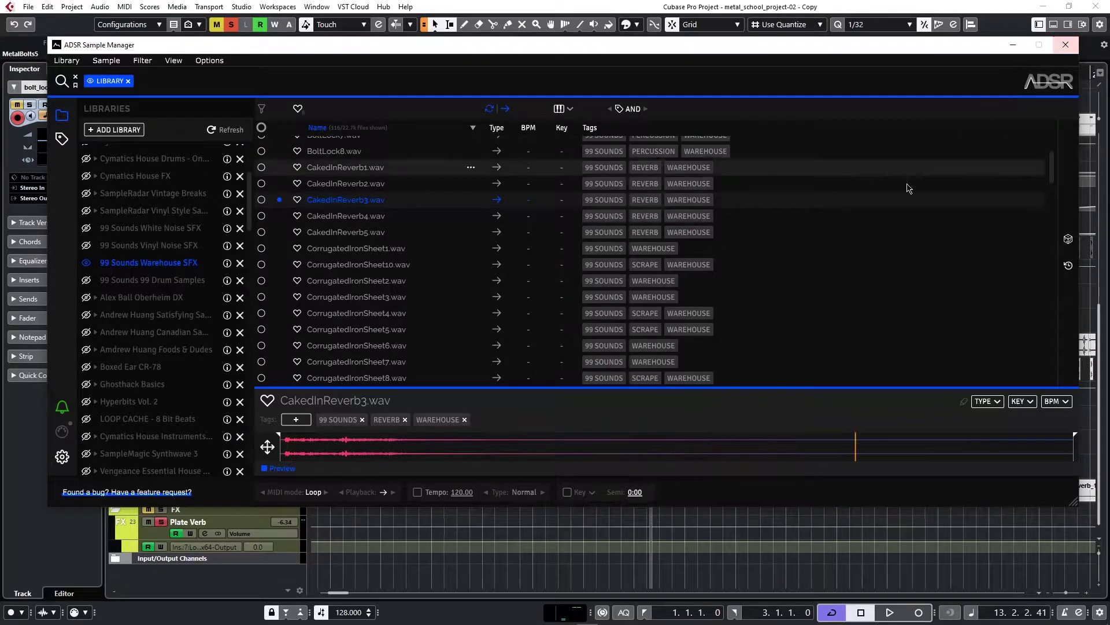
Step: Return from the sample manager, select the first CakedInReverb3 event and play from bar 25
{"action": "key", "text": "Return"}
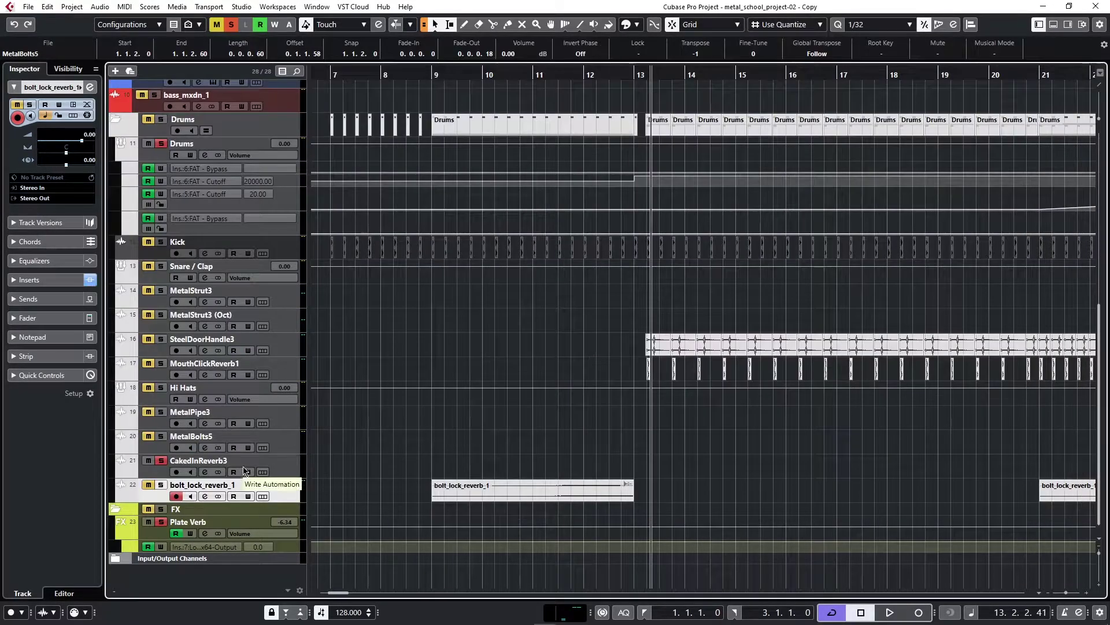
{"action": "scroll", "coordinate": [671, 434], "scroll_direction": "right", "scroll_amount": 6}
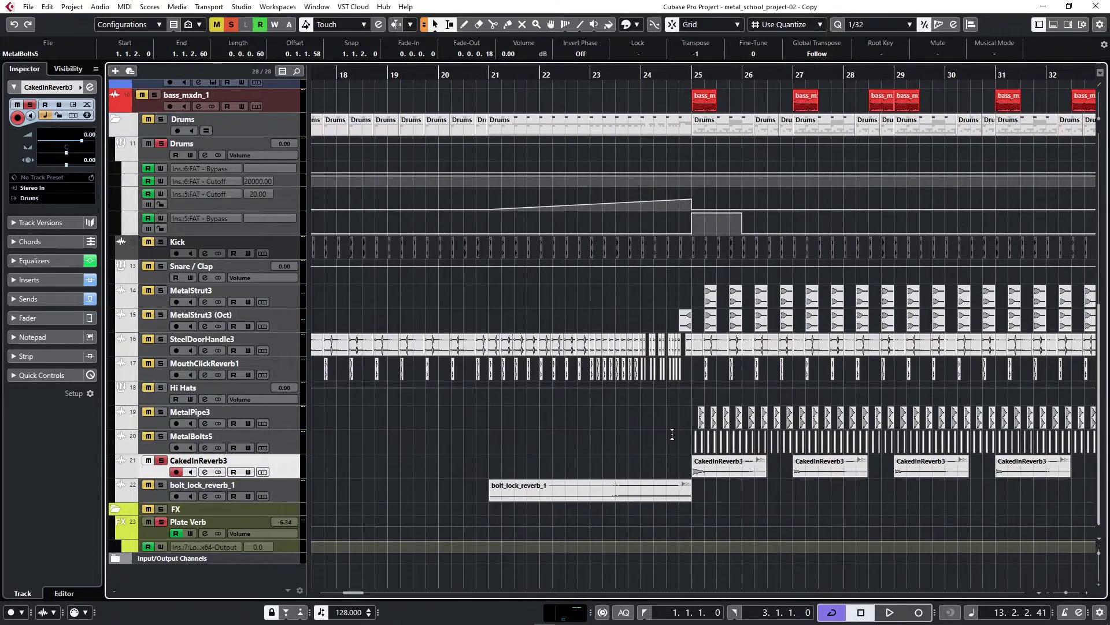
{"action": "scroll", "coordinate": [655, 435], "scroll_direction": "right", "scroll_amount": 3}
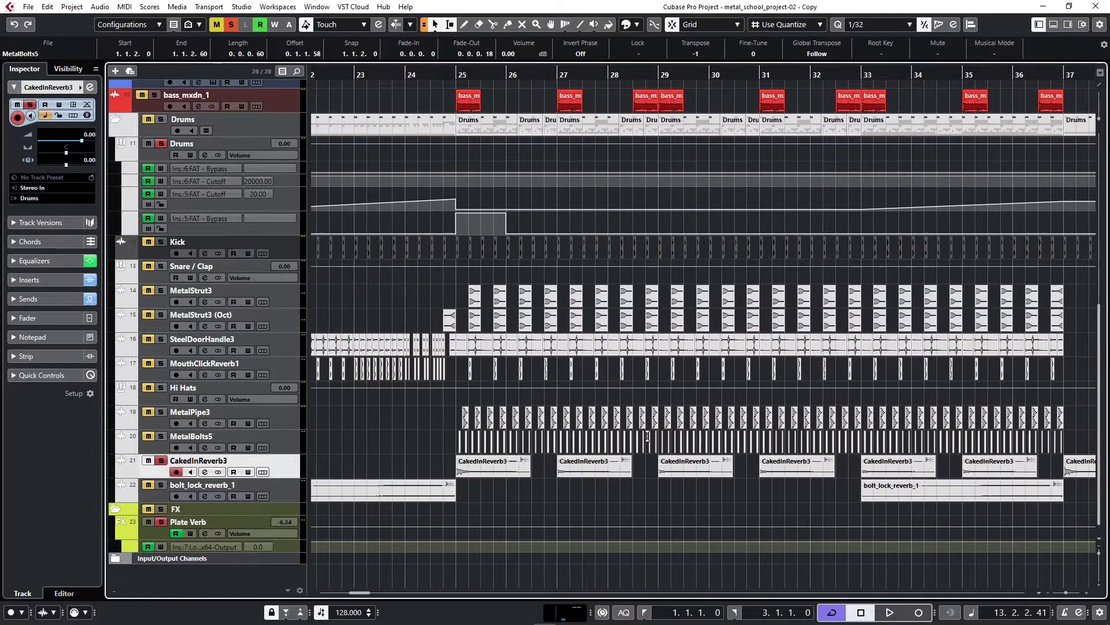
{"action": "left_click", "coordinate": [492, 476]}
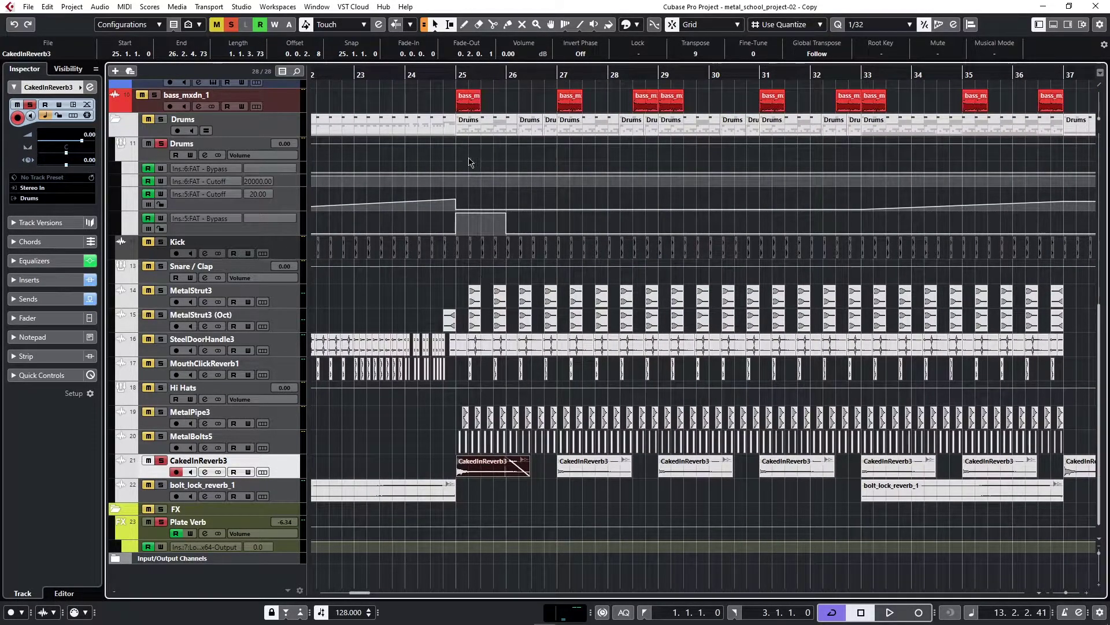
{"action": "left_click", "coordinate": [455, 75]}
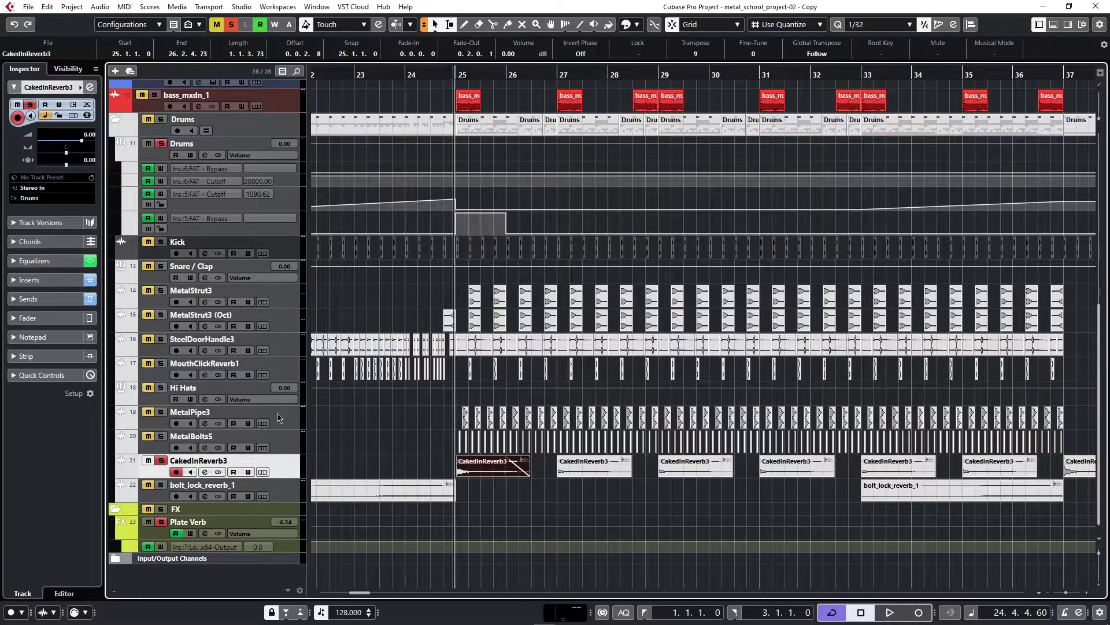
{"action": "key", "text": "space"}
{"action": "key", "text": "space"}
Step: Stop playback and view then close CakedInReverb3's TDR Nova and Saturation Knob editors
{"action": "left_click", "coordinate": [205, 472]}
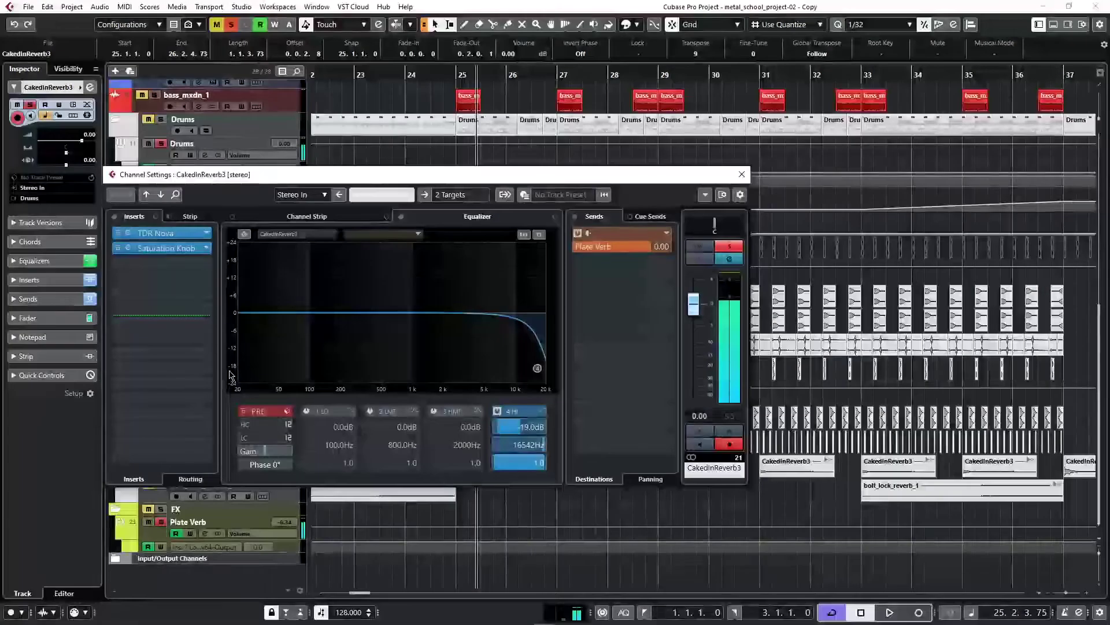
{"action": "left_click", "coordinate": [128, 233]}
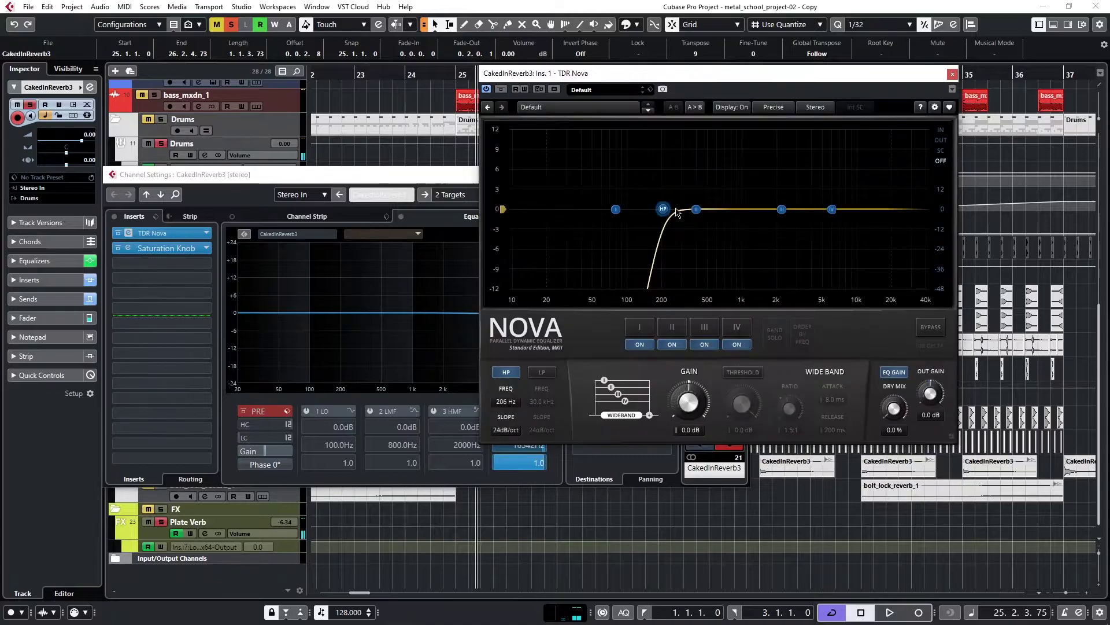
{"action": "left_click", "coordinate": [950, 73]}
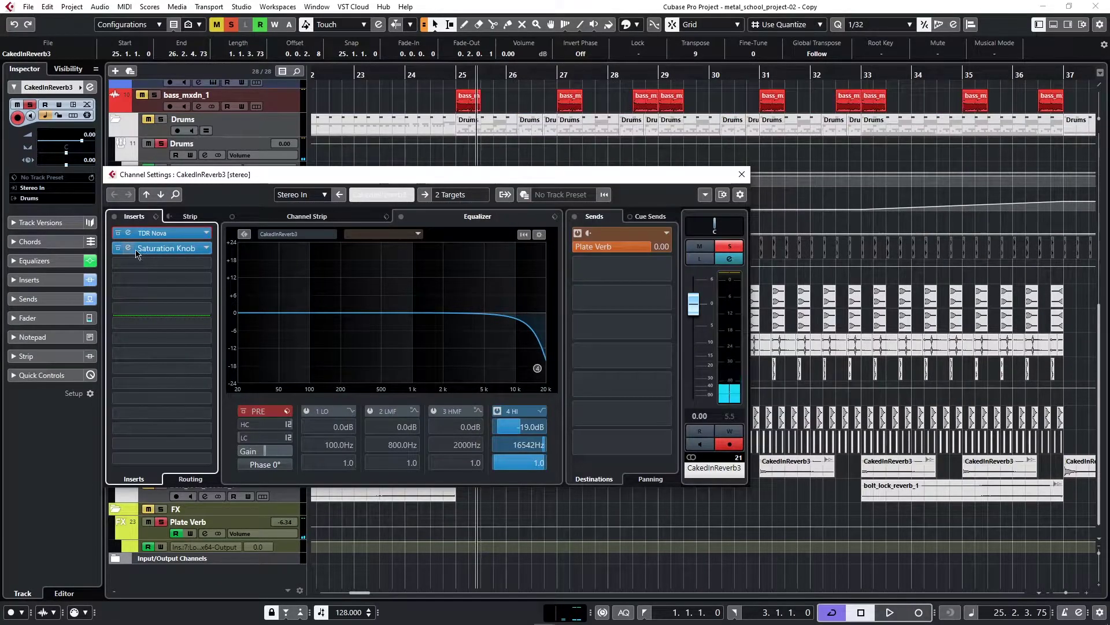
{"action": "left_click", "coordinate": [162, 248]}
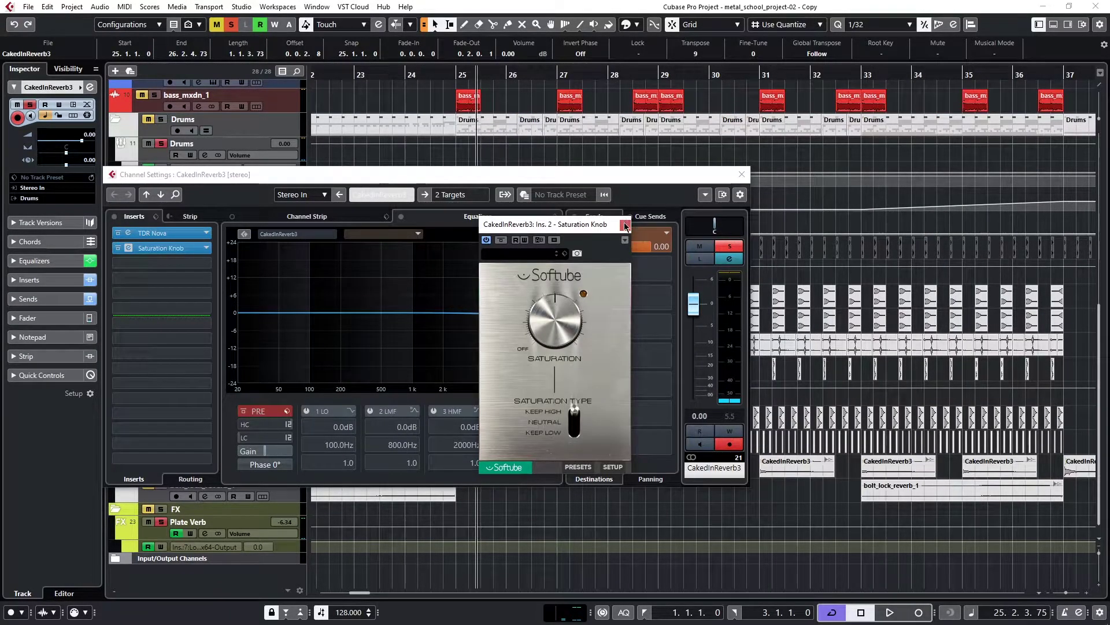
{"action": "left_click", "coordinate": [625, 226]}
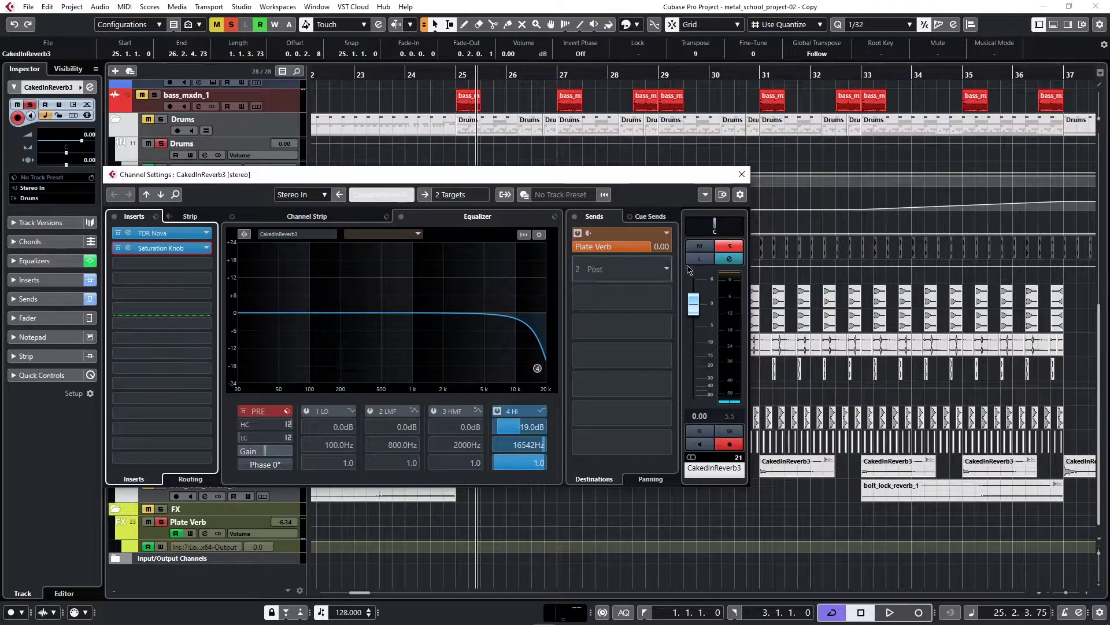
Step: Close CakedInReverb3's channel settings and replay briefly from bar 25
{"action": "left_click", "coordinate": [742, 174]}
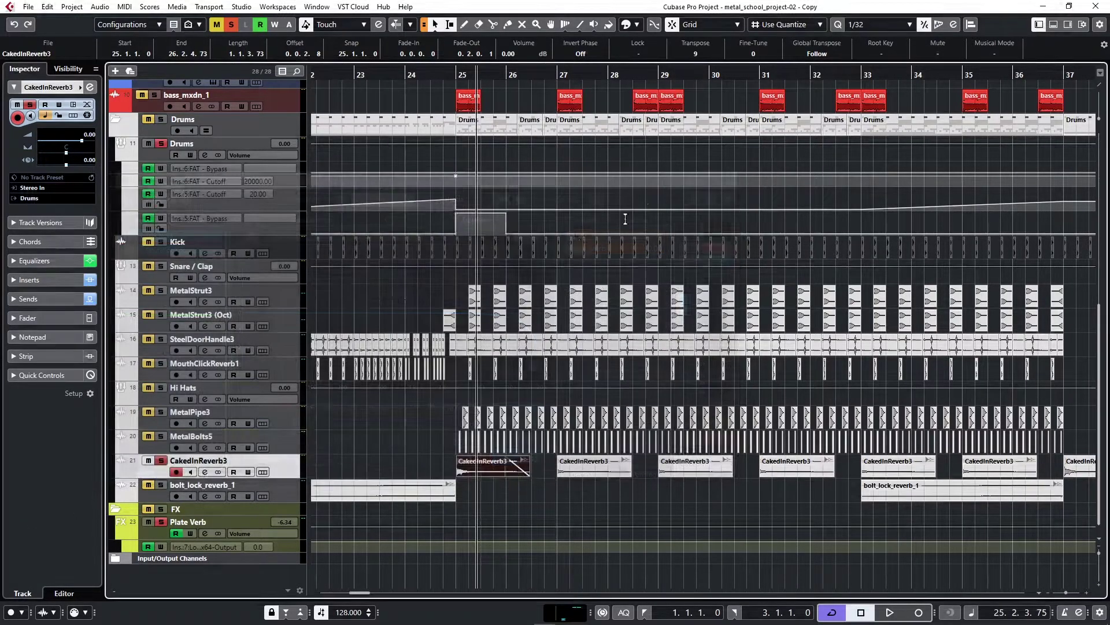
{"action": "left_click", "coordinate": [455, 74]}
{"action": "key", "text": "space"}
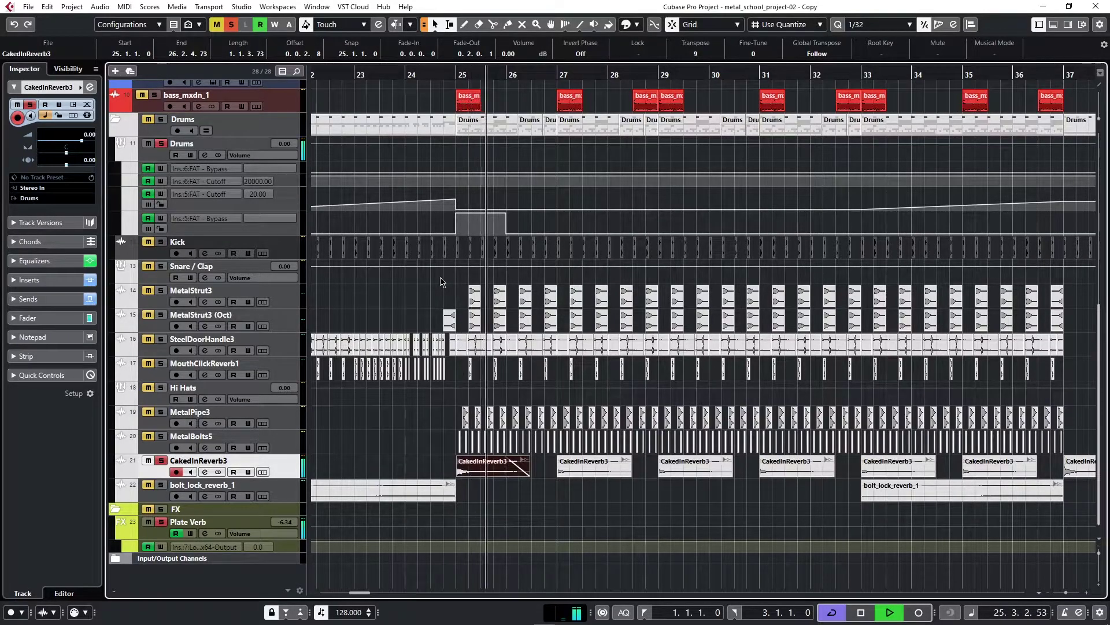
{"action": "key", "text": "space"}
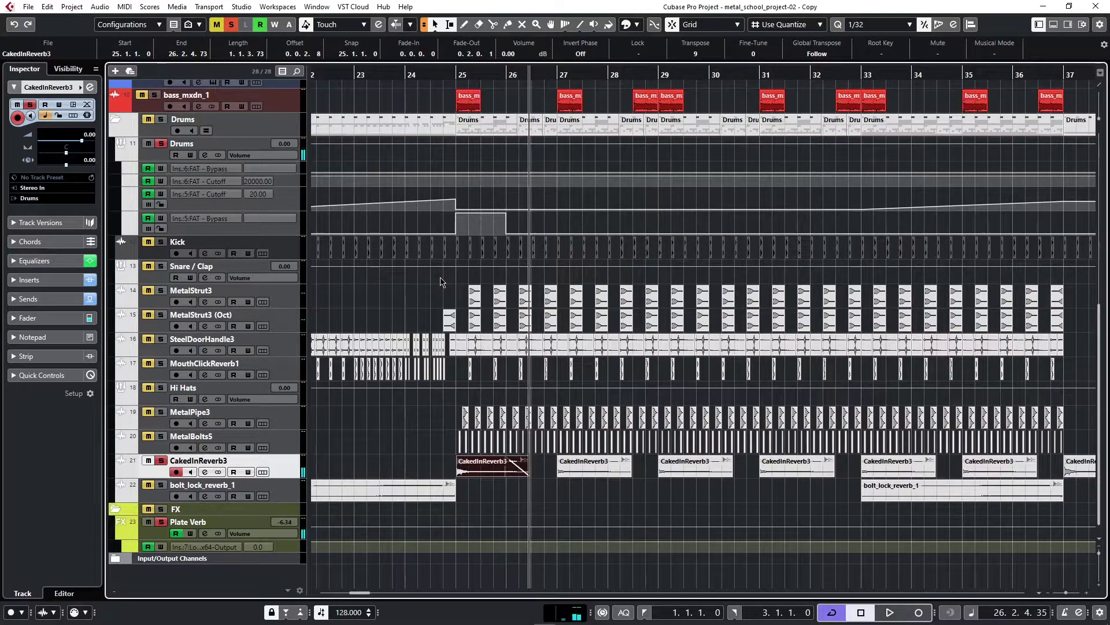
Step: Toggle CakedInReverb3's solo off and back on, then play the loop from bar 1 and stop
{"action": "left_click", "coordinate": [162, 462]}
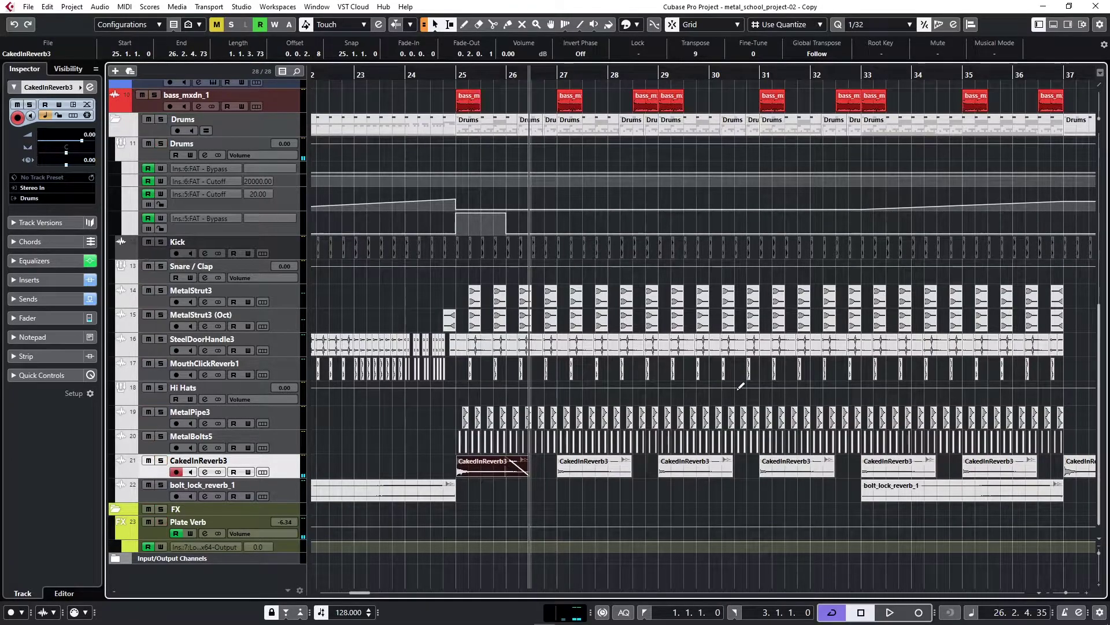
{"action": "scroll", "coordinate": [459, 428], "scroll_direction": "left", "scroll_amount": 10}
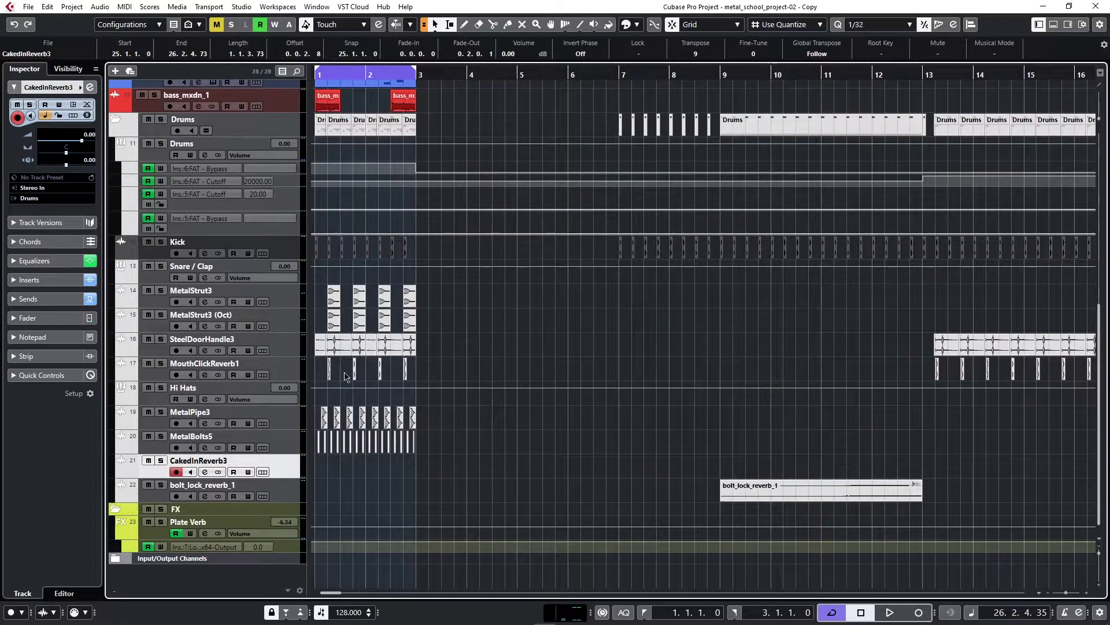
{"action": "key", "text": "s"}
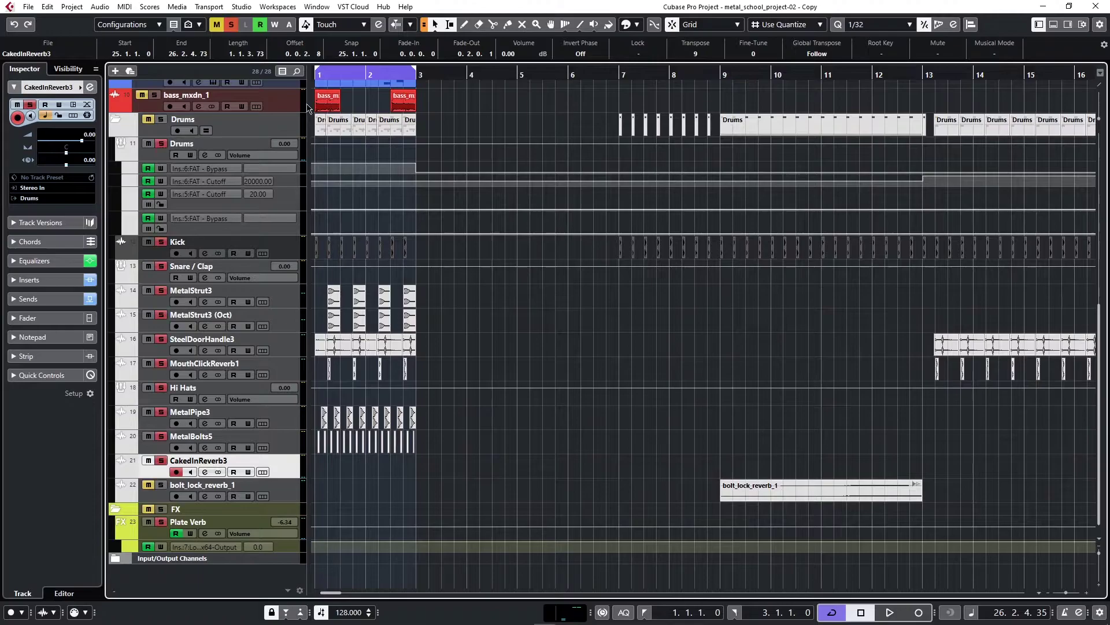
{"action": "key", "text": "space"}
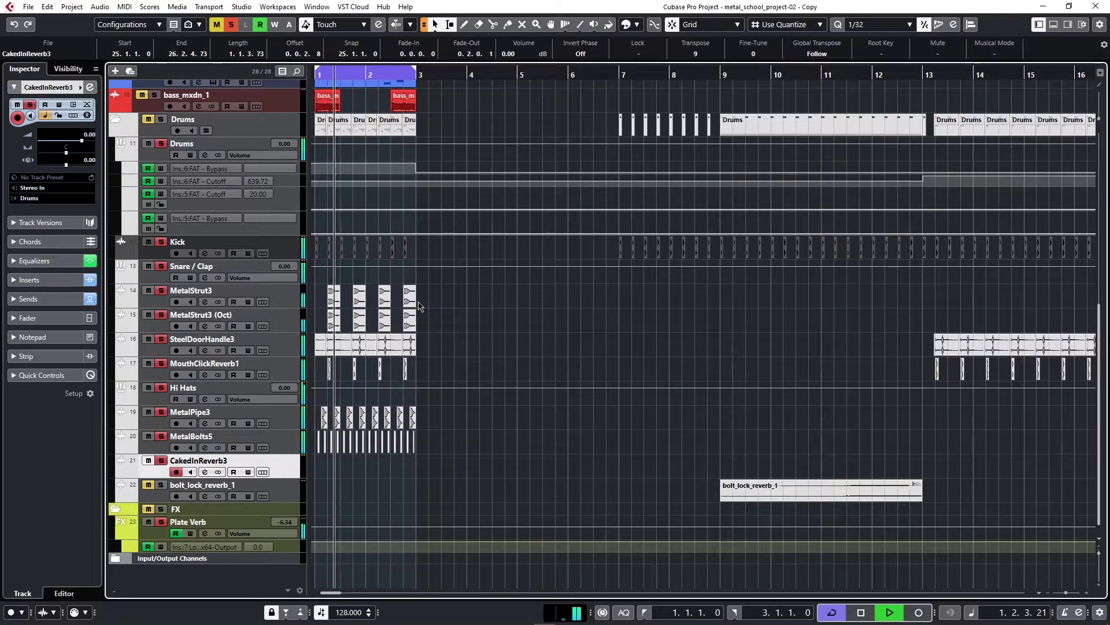
{"action": "key", "text": "space"}
Step: Open the Drums channel settings and review the Berzerk, TDR Kotelnikov, TDR Nova and FAT editors
{"action": "left_click", "coordinate": [204, 155]}
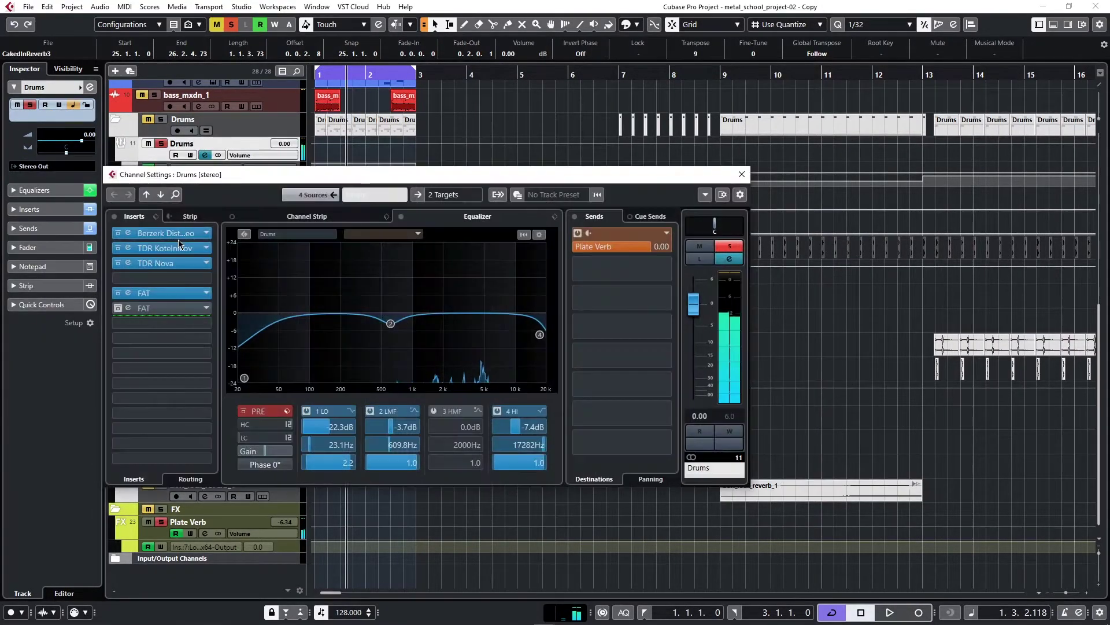
{"action": "left_click", "coordinate": [129, 234]}
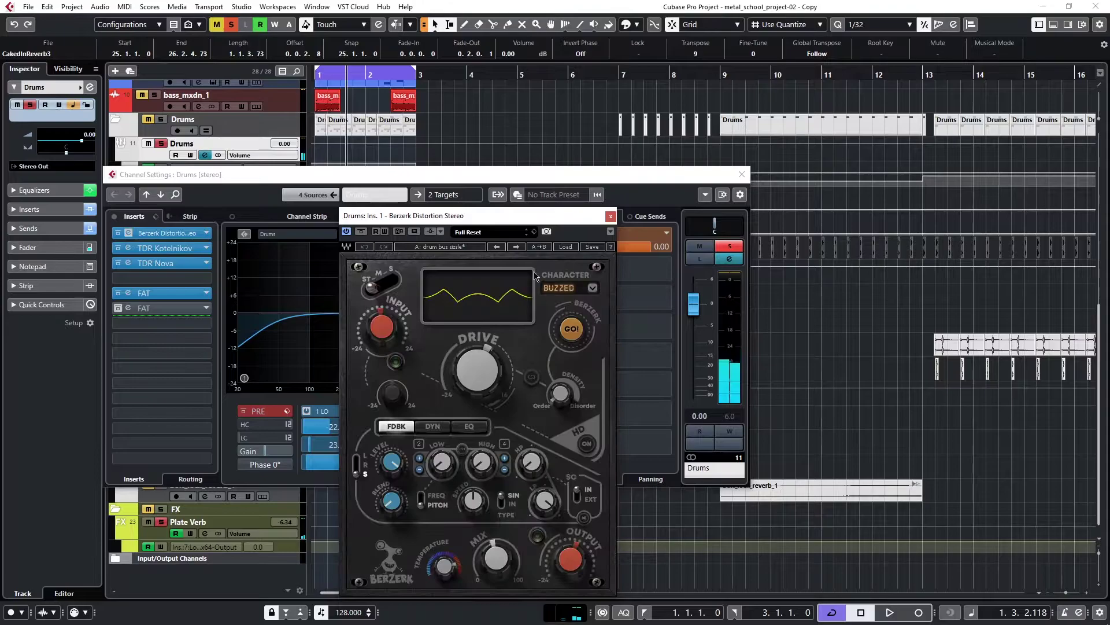
{"action": "left_click", "coordinate": [610, 216]}
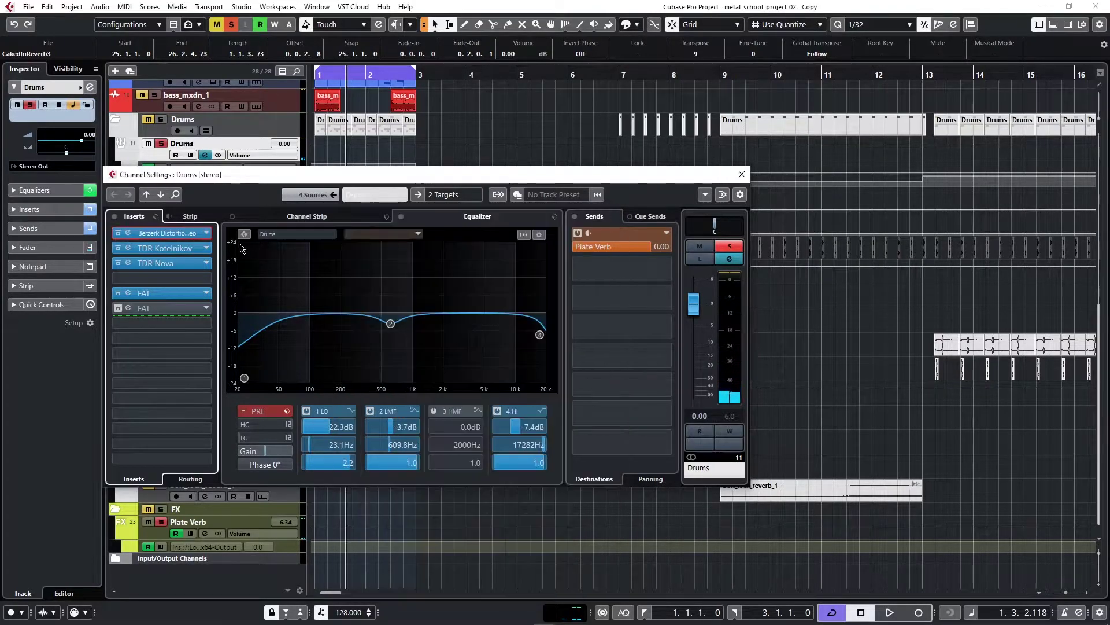
{"action": "left_click", "coordinate": [129, 249]}
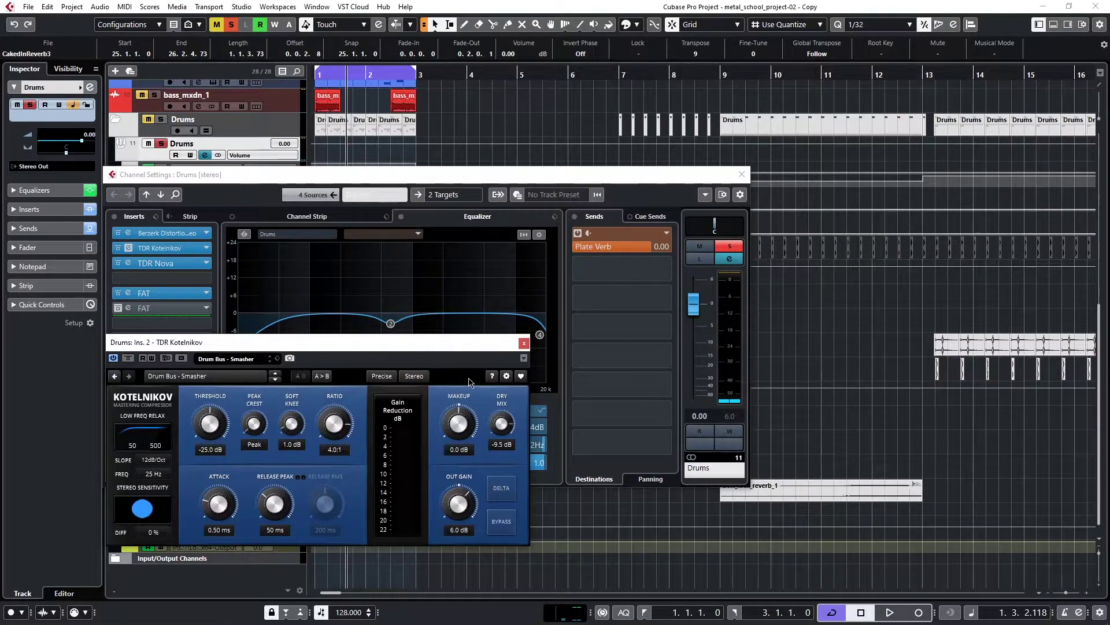
{"action": "left_click", "coordinate": [524, 343]}
{"action": "left_click", "coordinate": [128, 263]}
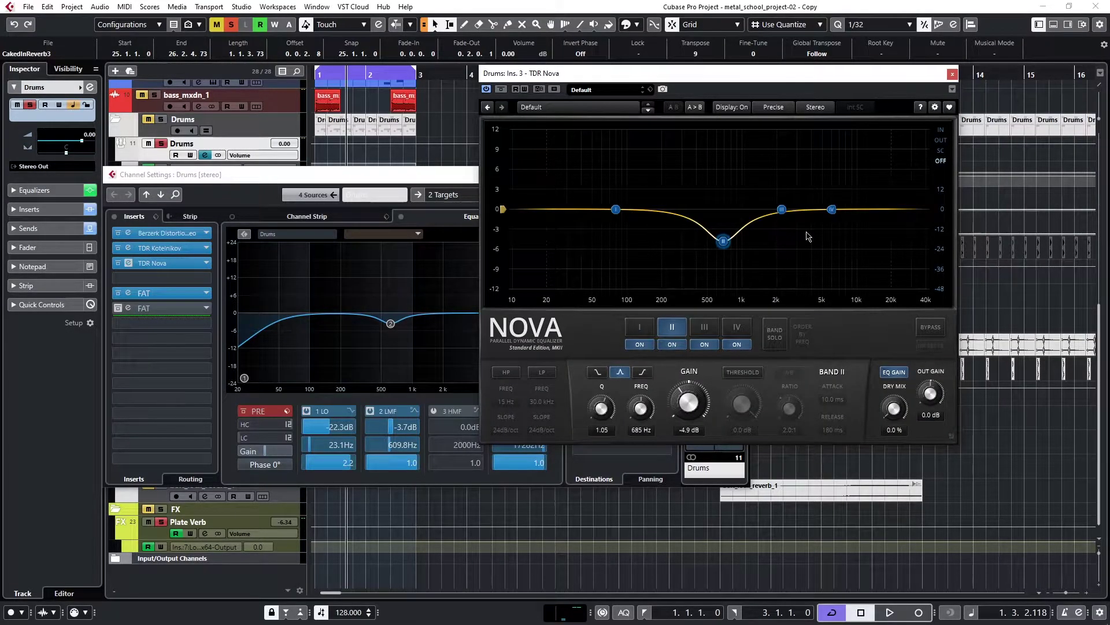
{"action": "left_click", "coordinate": [952, 76]}
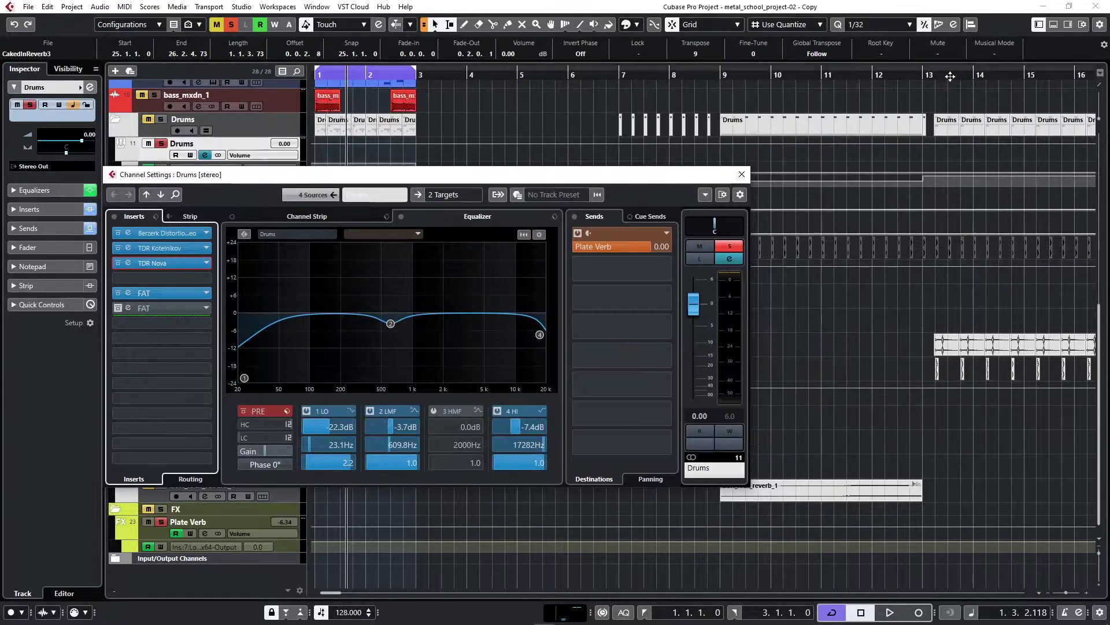
{"action": "left_click", "coordinate": [126, 296]}
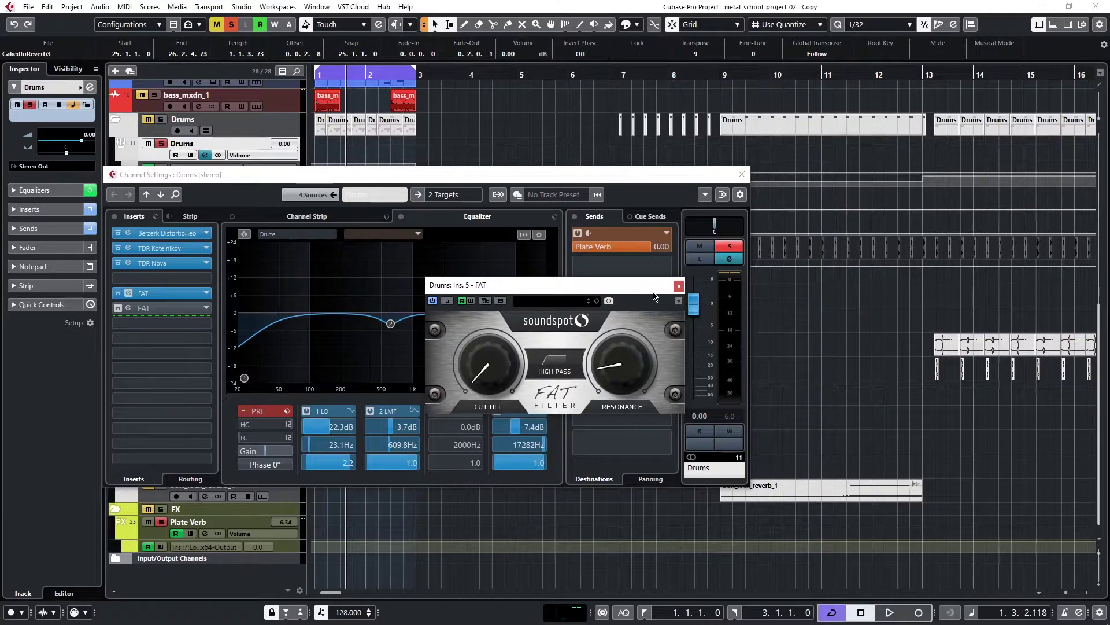
{"action": "left_click", "coordinate": [678, 285]}
Step: Close the Drums channel settings and look over the arrangement
{"action": "left_click", "coordinate": [742, 174]}
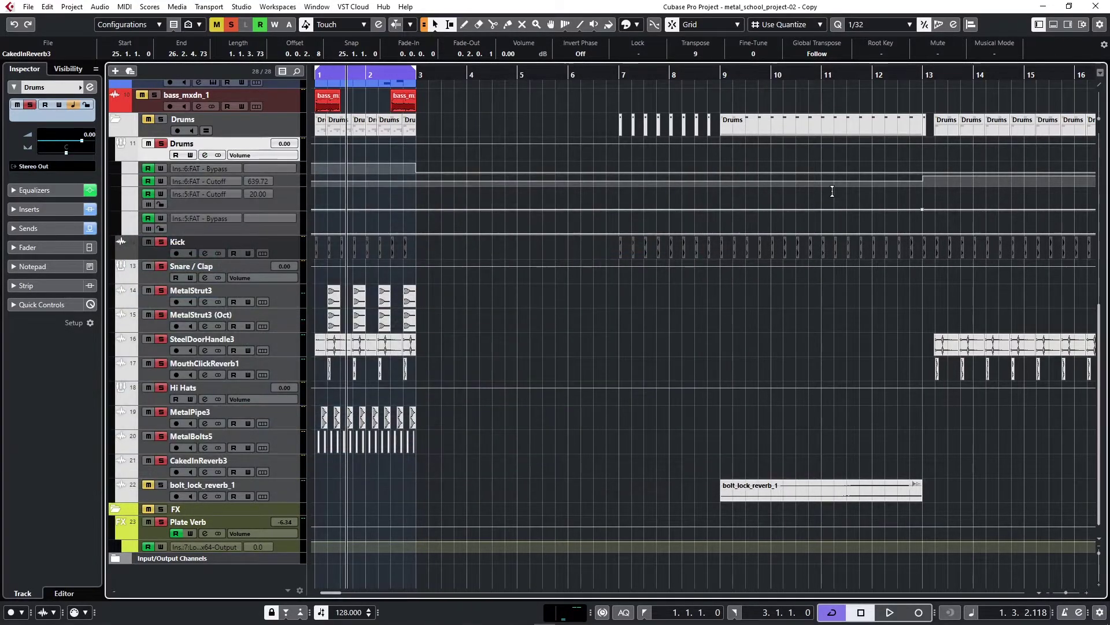
{"action": "scroll", "coordinate": [515, 310], "scroll_direction": "down", "scroll_amount": 5}
{"action": "scroll", "coordinate": [737, 328], "scroll_direction": "up", "scroll_amount": 4}
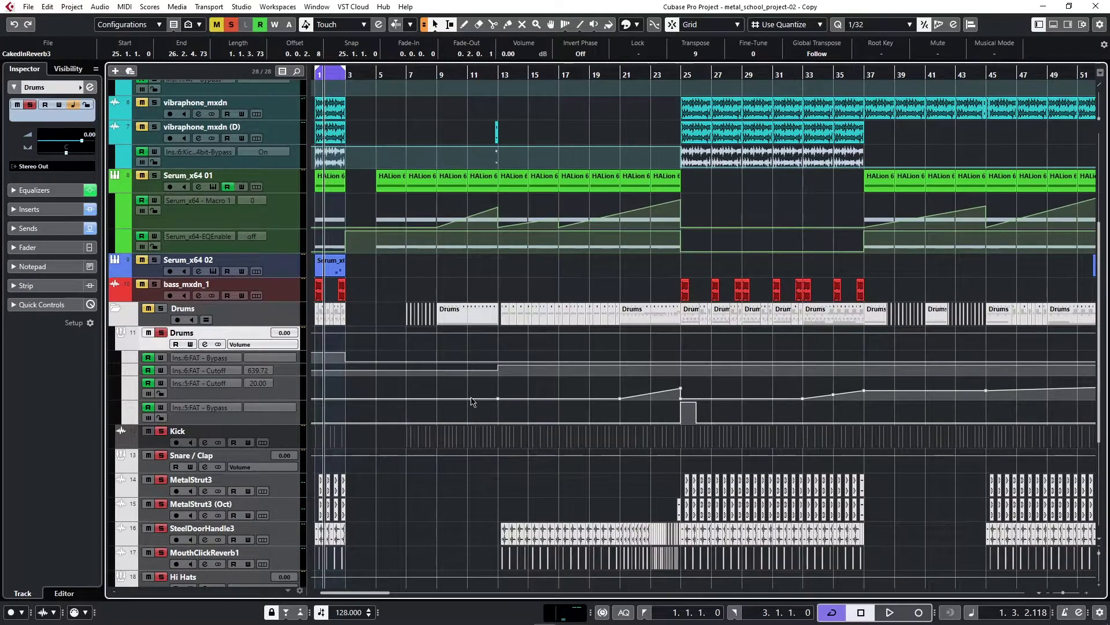
{"action": "scroll", "coordinate": [473, 403], "scroll_direction": "right", "scroll_amount": 4}
{"action": "scroll", "coordinate": [473, 396], "scroll_direction": "left", "scroll_amount": 5}
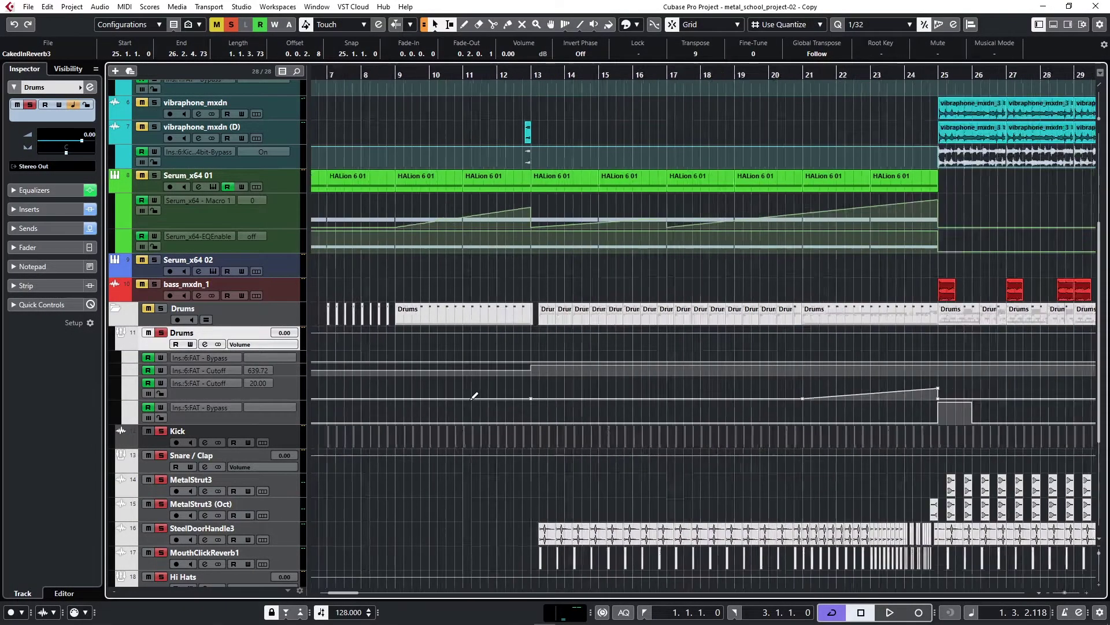
Step: Unsolo the Drums track, collapse the Drums folder, and zoom in on the first bars
{"action": "left_click", "coordinate": [162, 335]}
{"action": "left_click", "coordinate": [114, 309]}
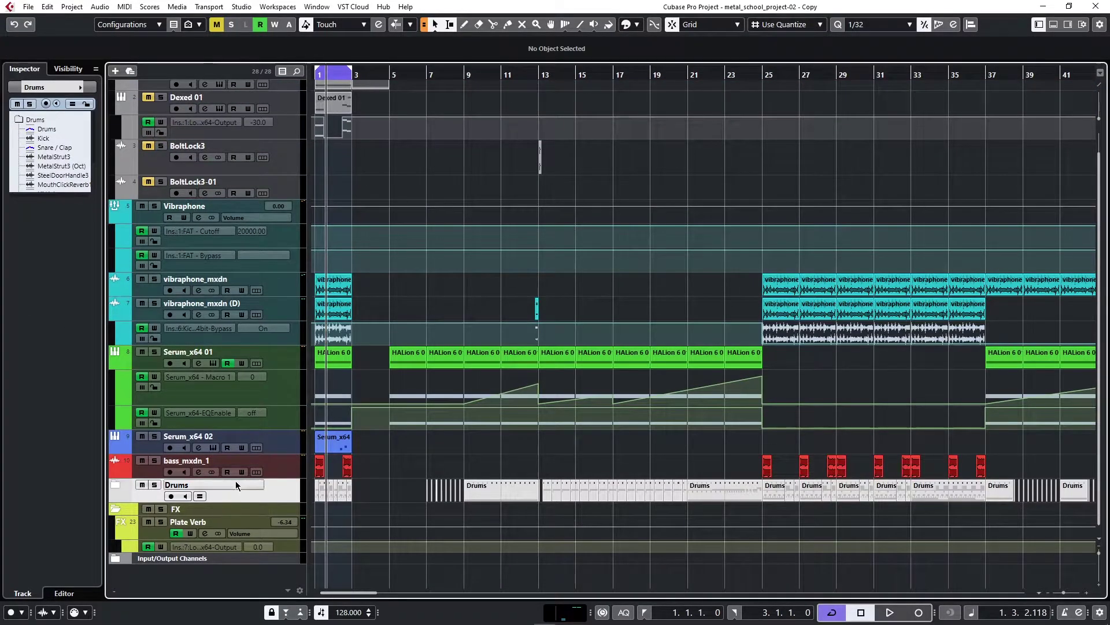
{"action": "key", "text": "h"}
{"action": "key", "text": "h"}
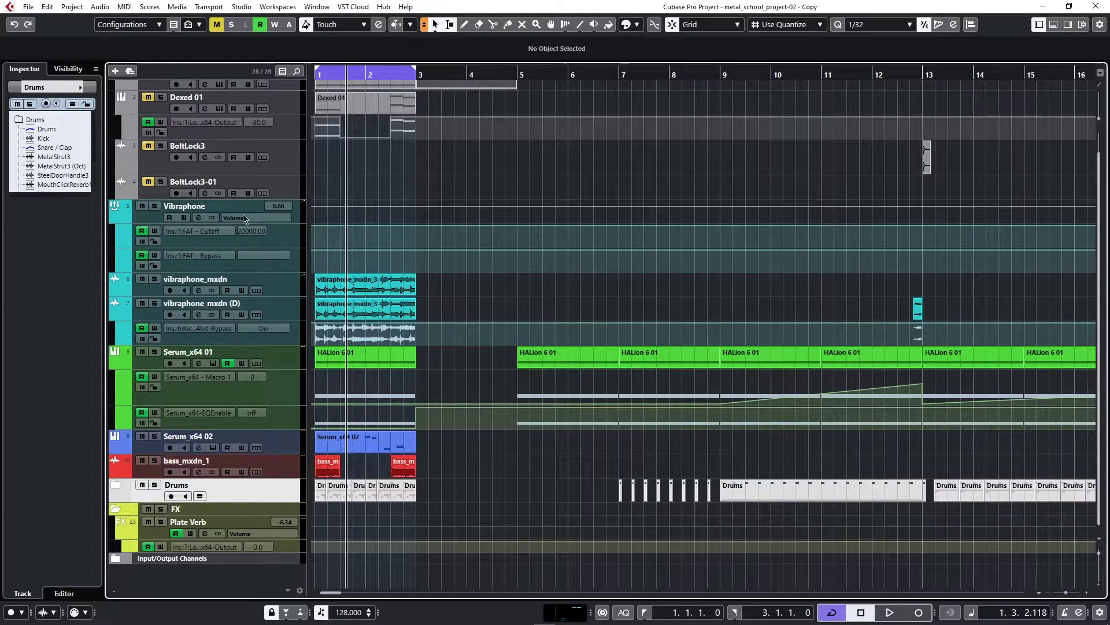
Step: Solo the bass_mxdn_1 track and play it back alone
{"action": "left_click", "coordinate": [289, 473]}
{"action": "left_click", "coordinate": [154, 461]}
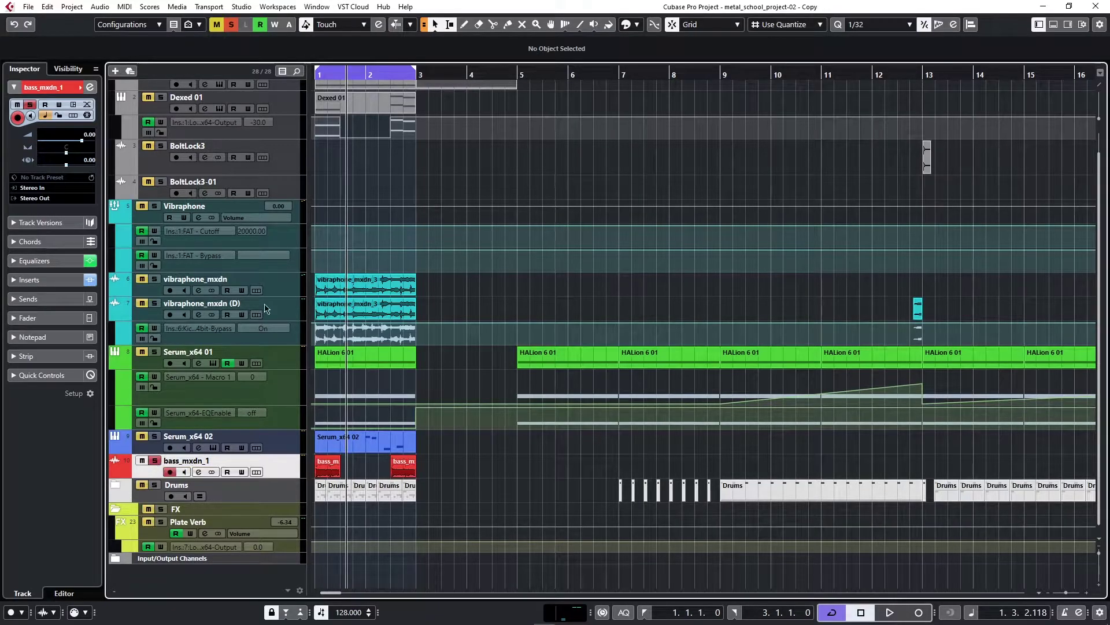
{"action": "key", "text": "space"}
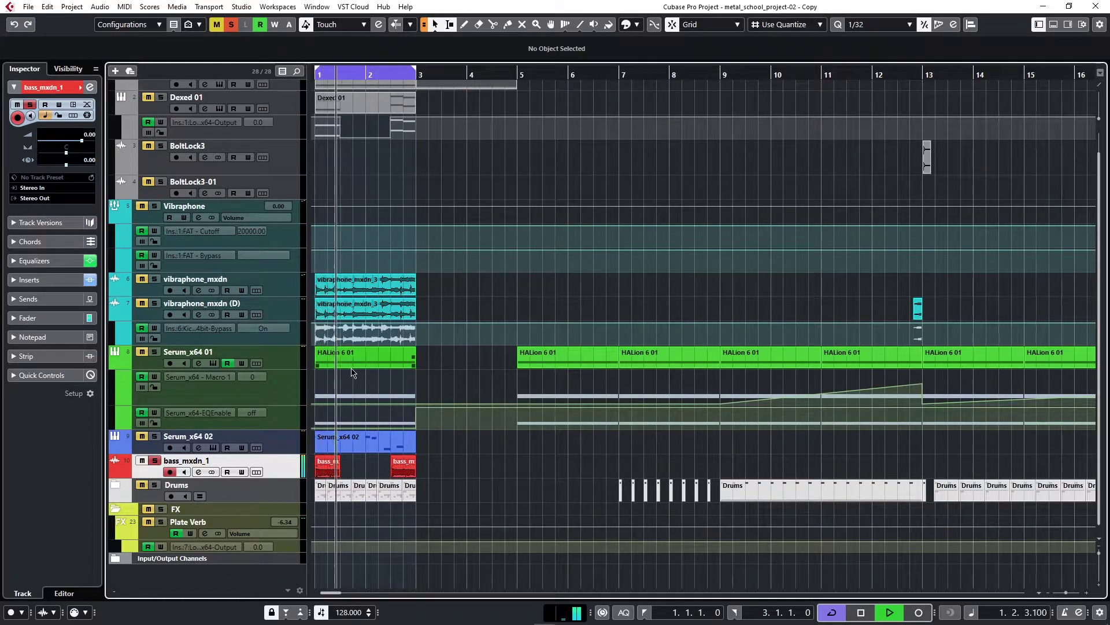
Step: Move the solo from bass_mxdn_1 to Dexed 01 and return to the project start
{"action": "left_click", "coordinate": [155, 462]}
{"action": "scroll", "coordinate": [426, 328], "scroll_direction": "up", "scroll_amount": 1}
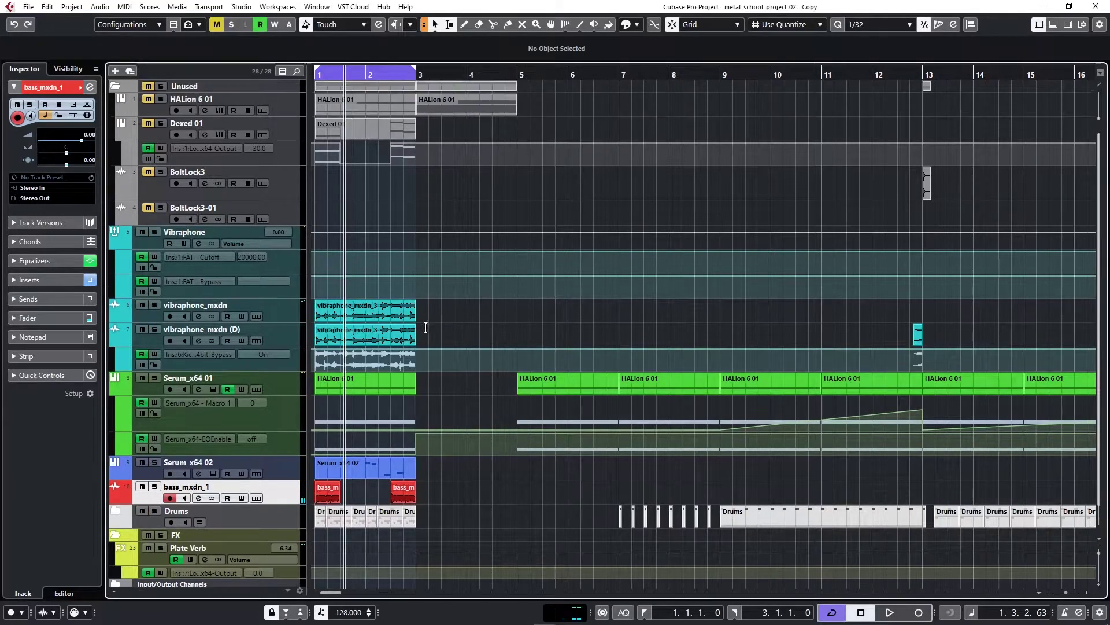
{"action": "left_click", "coordinate": [161, 124]}
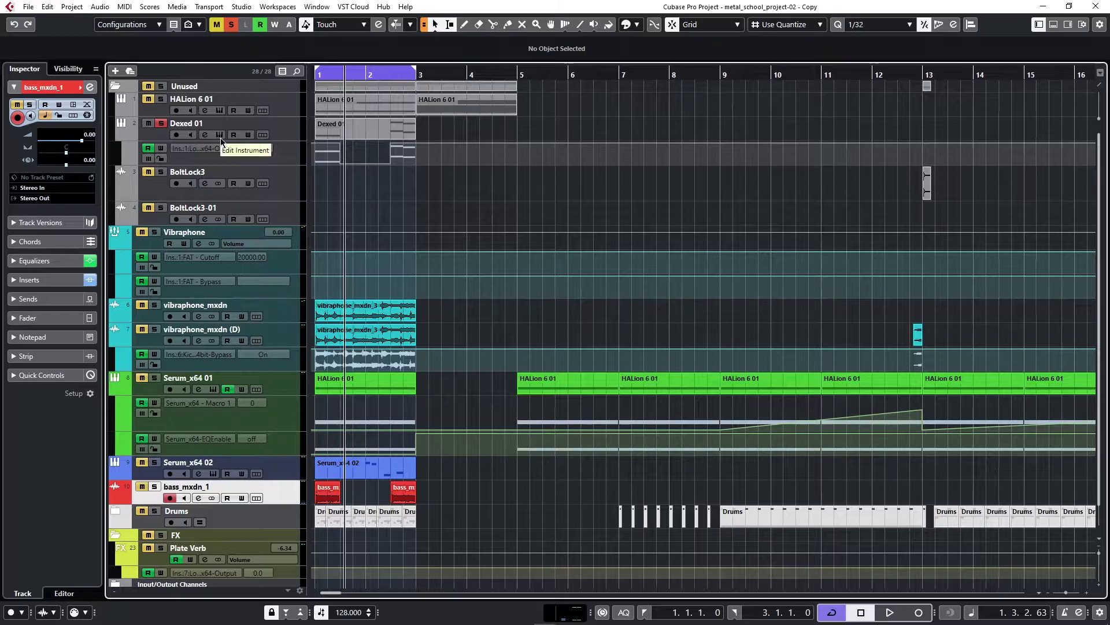
{"action": "left_click", "coordinate": [324, 74]}
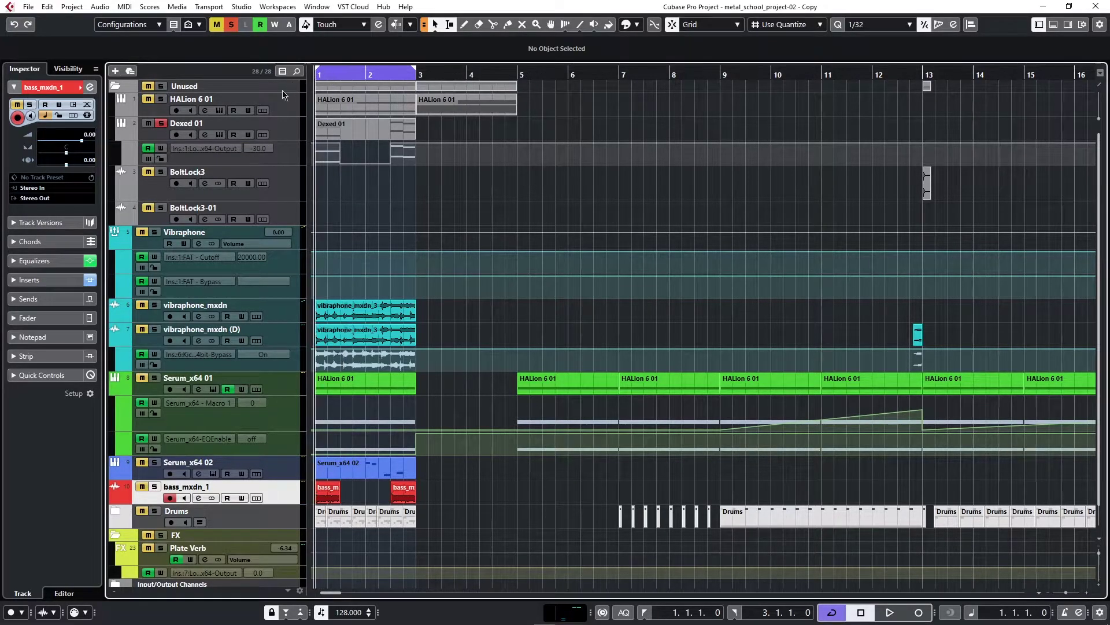
{"action": "left_click", "coordinate": [220, 135]}
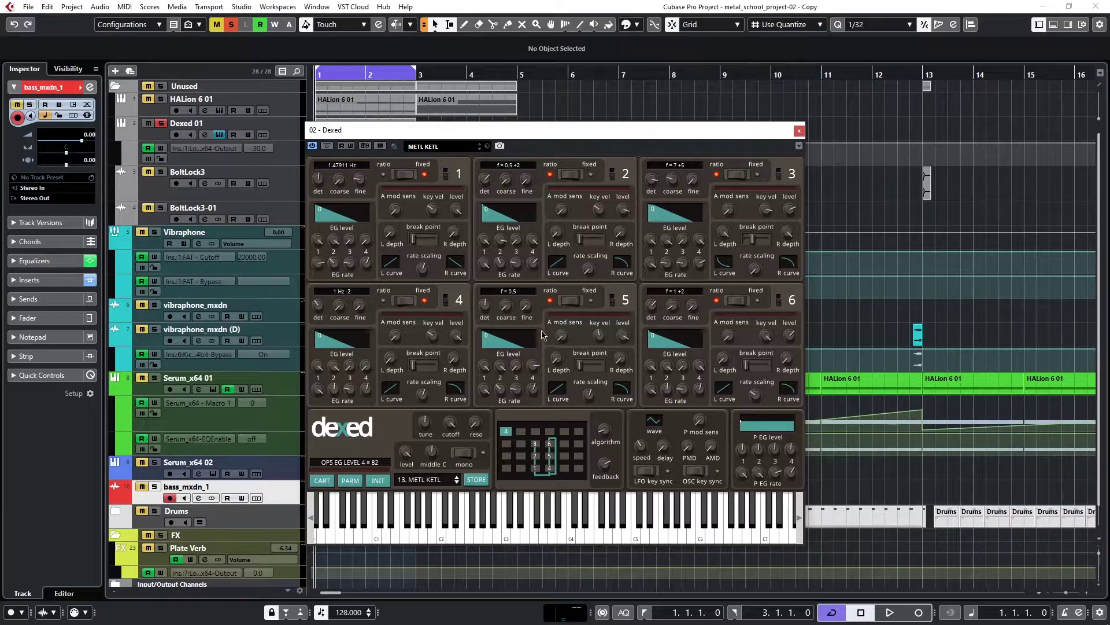
{"action": "left_click", "coordinate": [799, 130]}
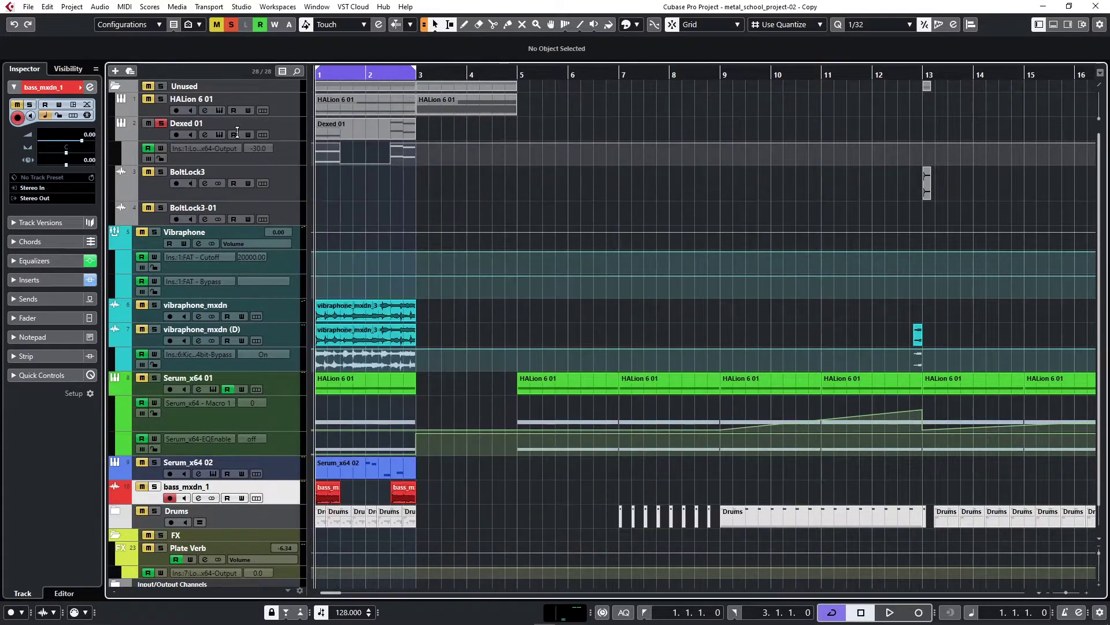
Step: Open the Dexed 01 channel settings with playback running
{"action": "left_click", "coordinate": [206, 134]}
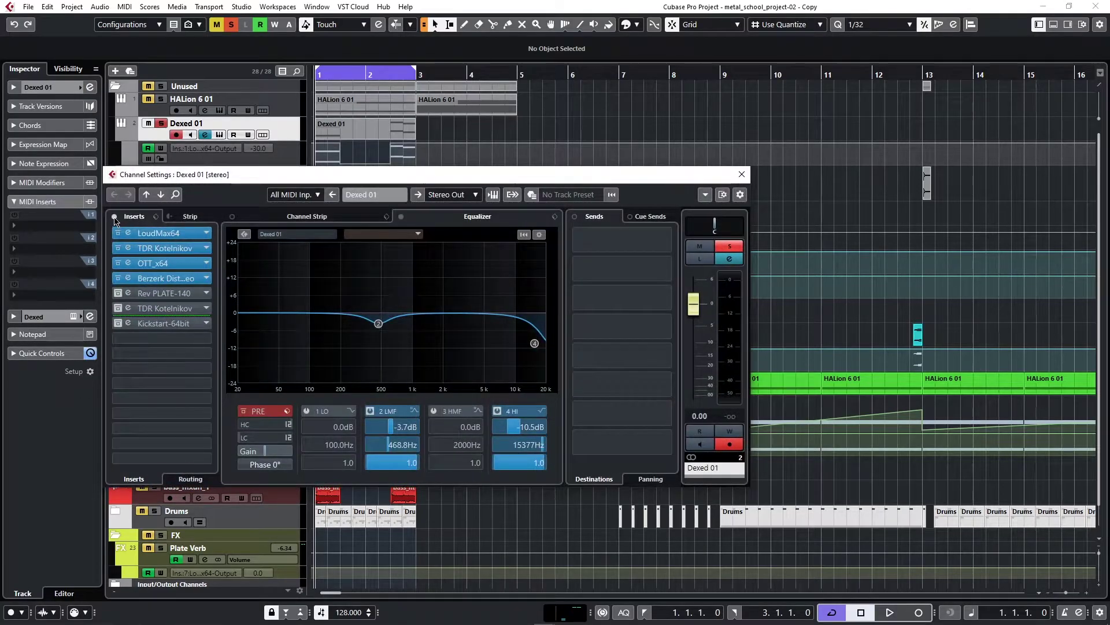
{"action": "left_click", "coordinate": [742, 174]}
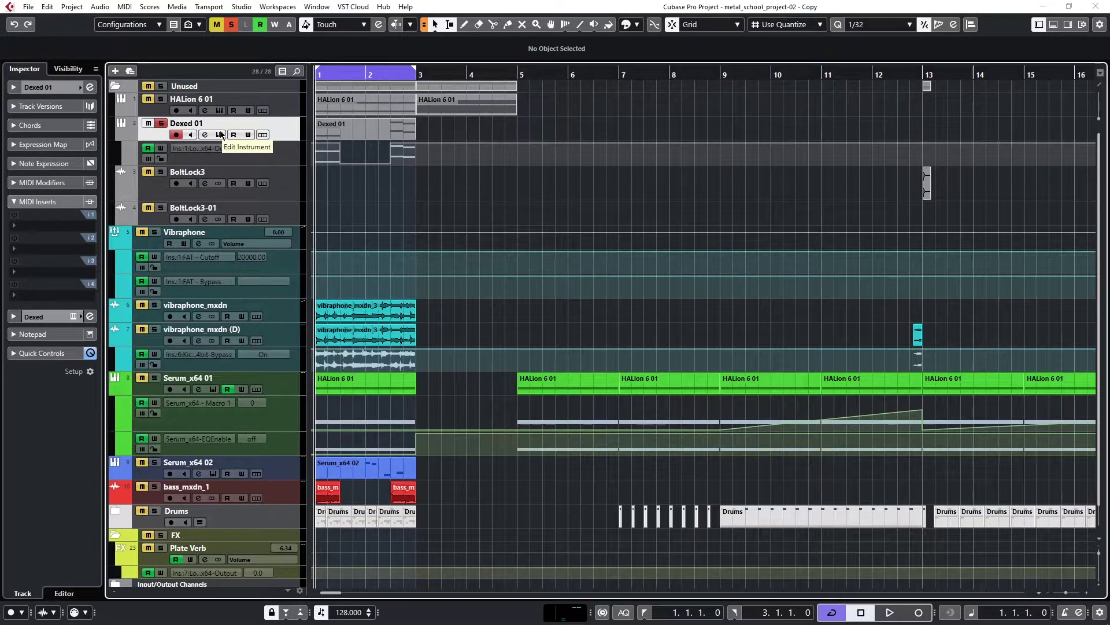
{"action": "key", "text": "space"}
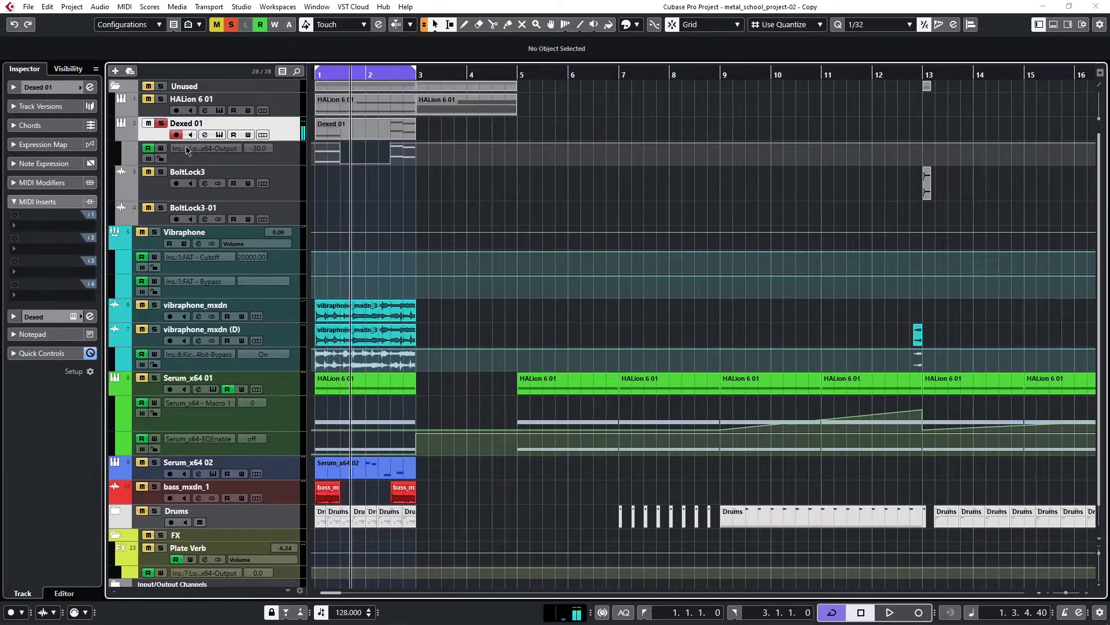
{"action": "left_click", "coordinate": [204, 135]}
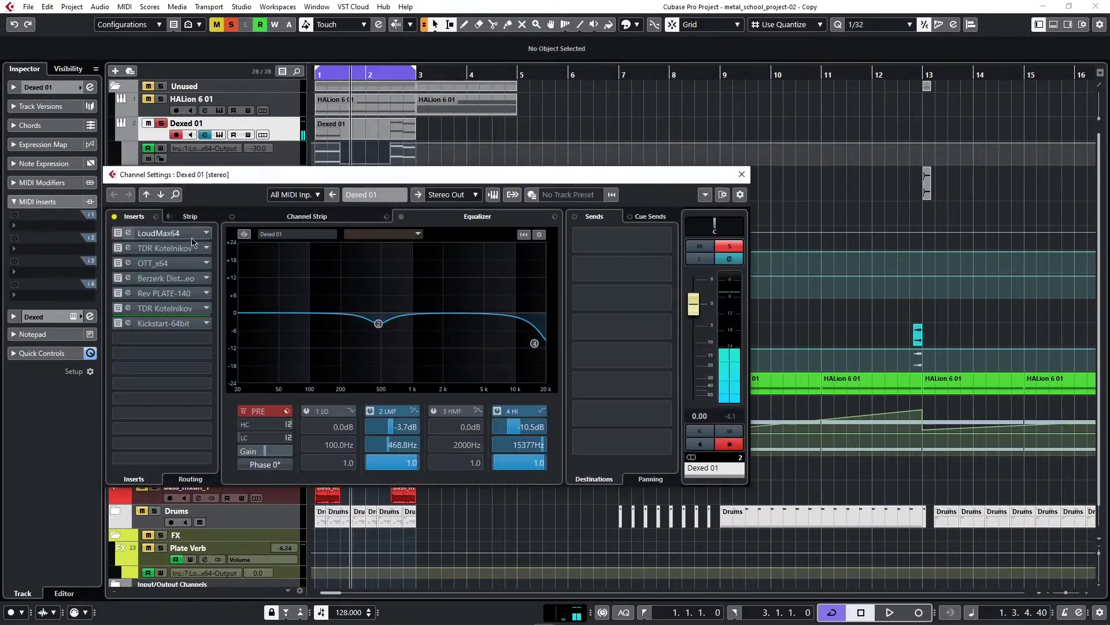
Step: Preview the LoudMax64 and TDR Kotelnikov insert editors, closing each afterwards
{"action": "double_click", "coordinate": [130, 233]}
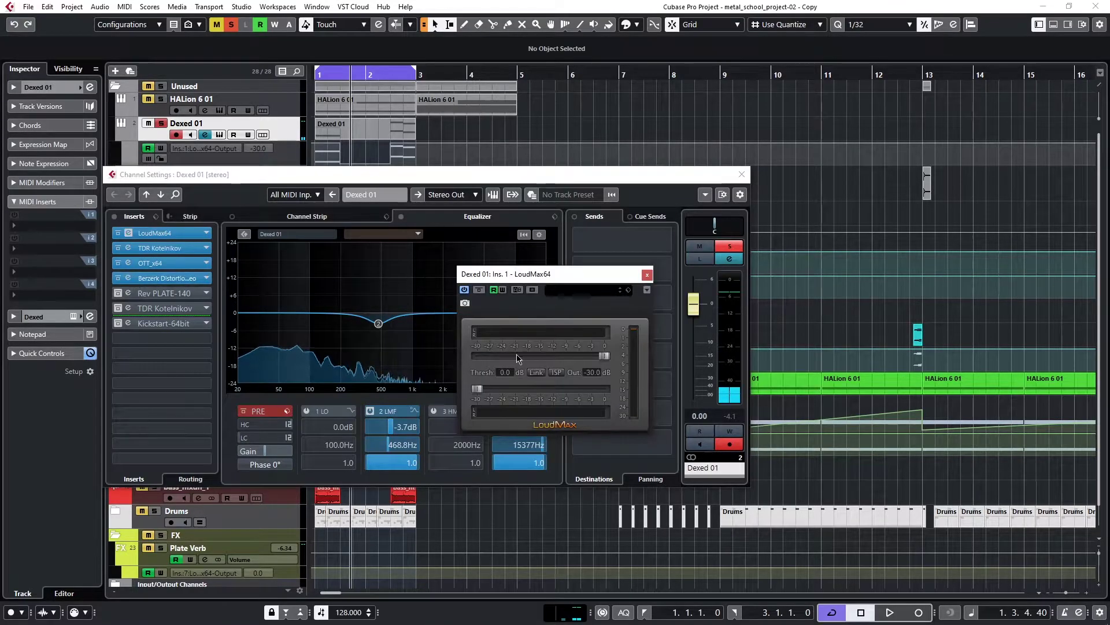
{"action": "left_click", "coordinate": [647, 274]}
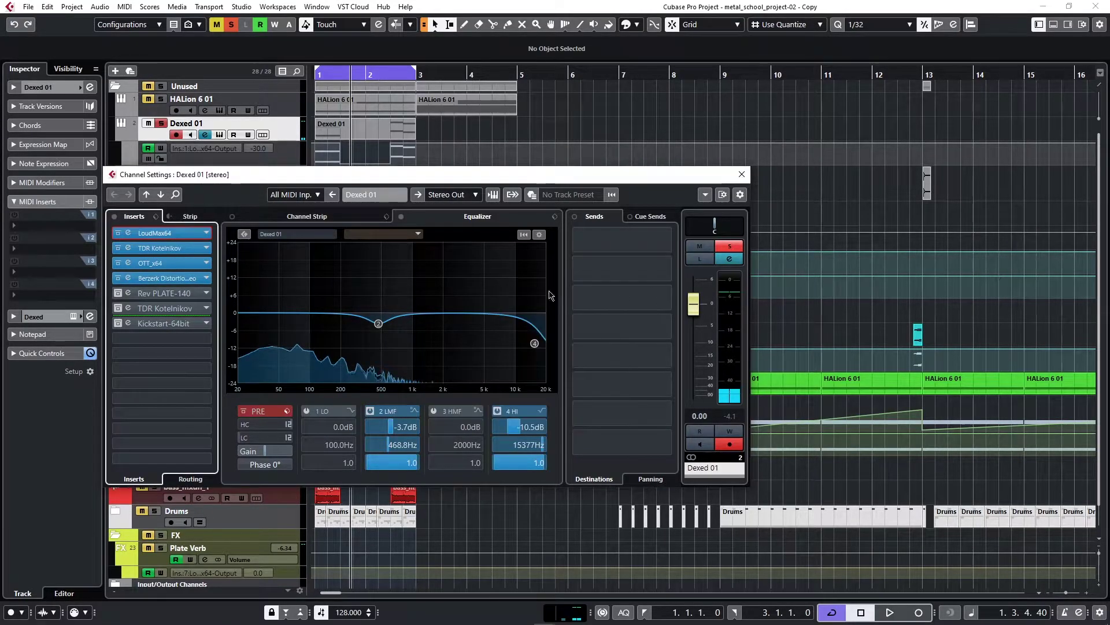
{"action": "double_click", "coordinate": [149, 250]}
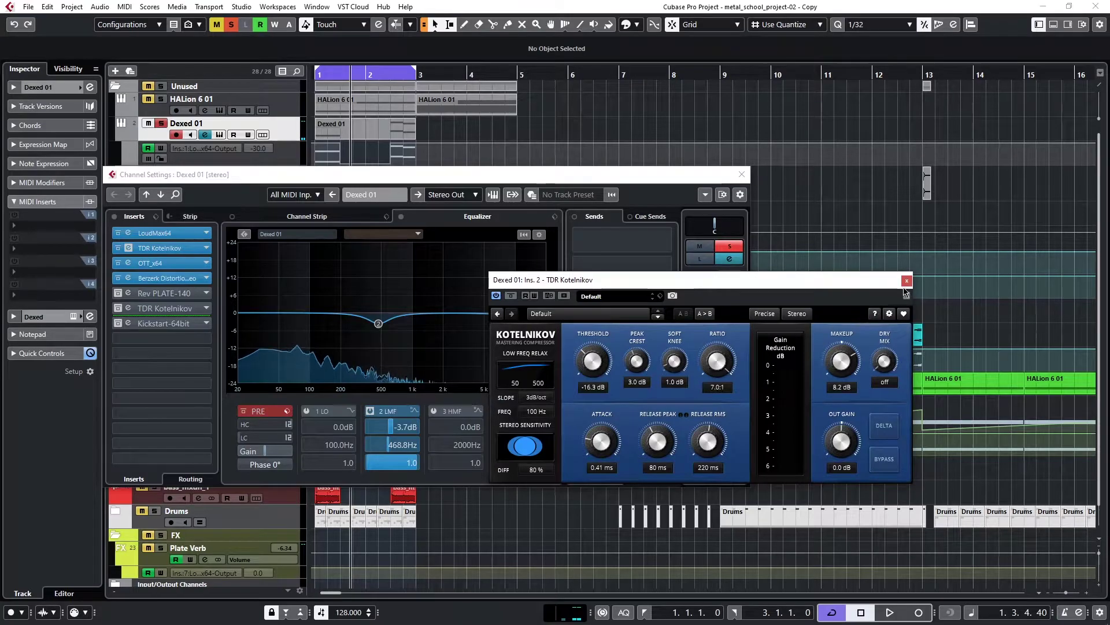
{"action": "left_click", "coordinate": [907, 281]}
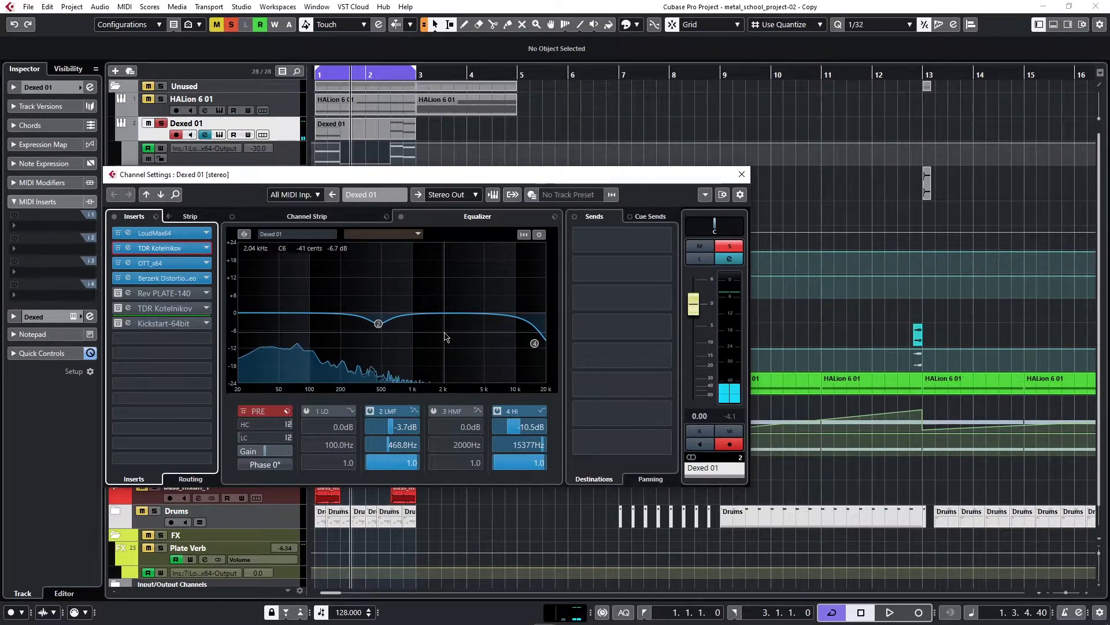
Step: Bring up the LoudMax64 limiter editor from Dexed 01's first insert slot
{"action": "left_click", "coordinate": [133, 237]}
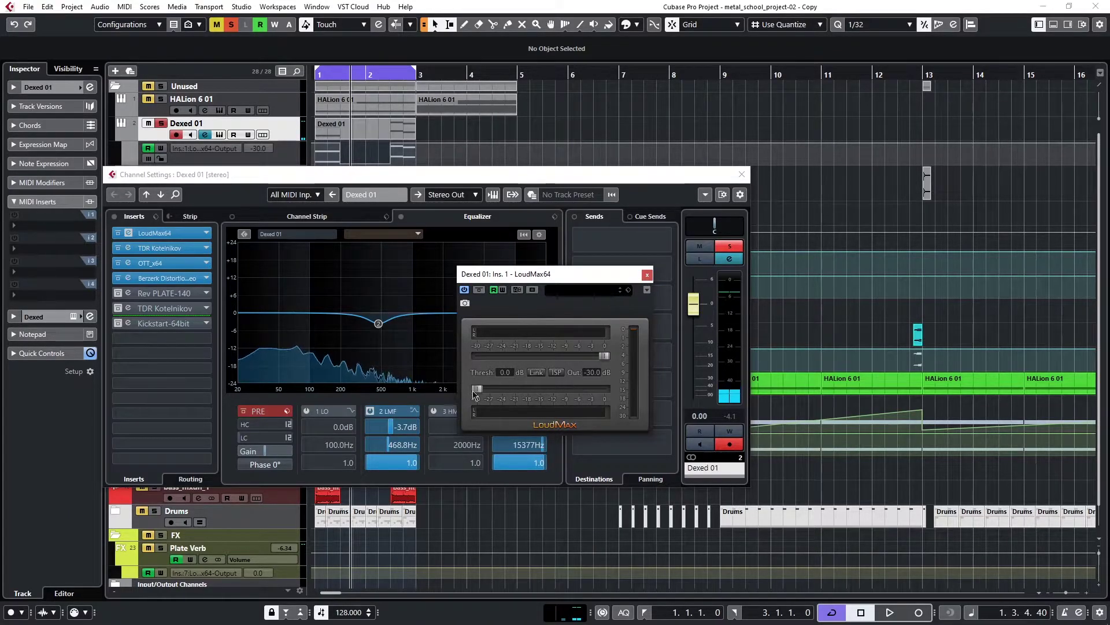
{"action": "left_click", "coordinate": [647, 274]}
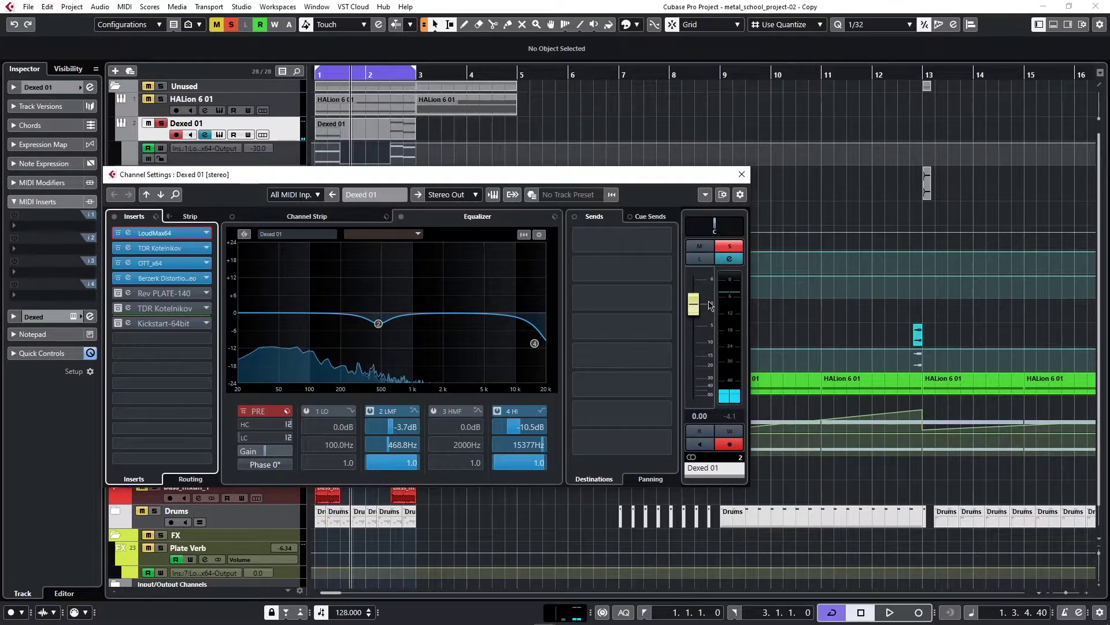
{"action": "left_click", "coordinate": [129, 234]}
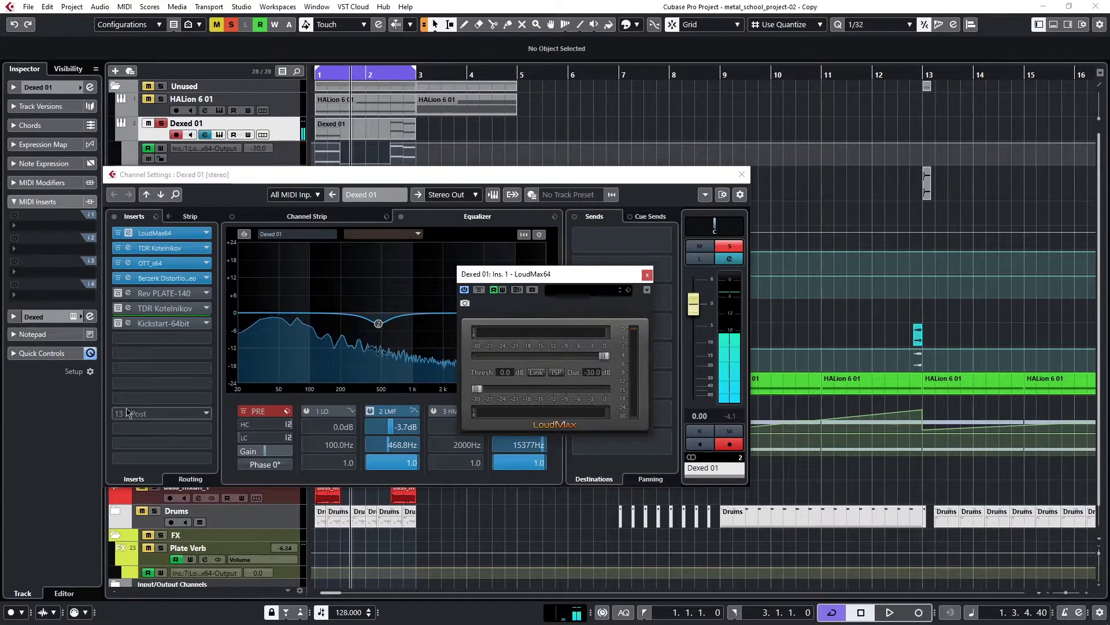
Step: Close LoudMax64, then view and close the TDR Kotelnikov, OTT_x64 and Berzerk Distortion editors
{"action": "left_click", "coordinate": [648, 275]}
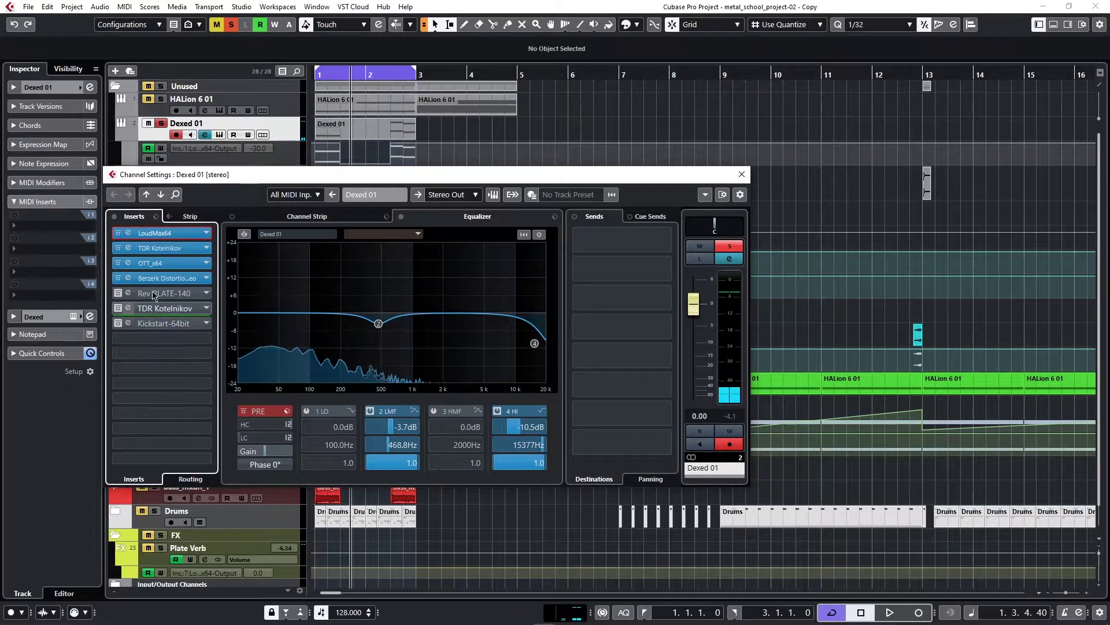
{"action": "left_click", "coordinate": [130, 251]}
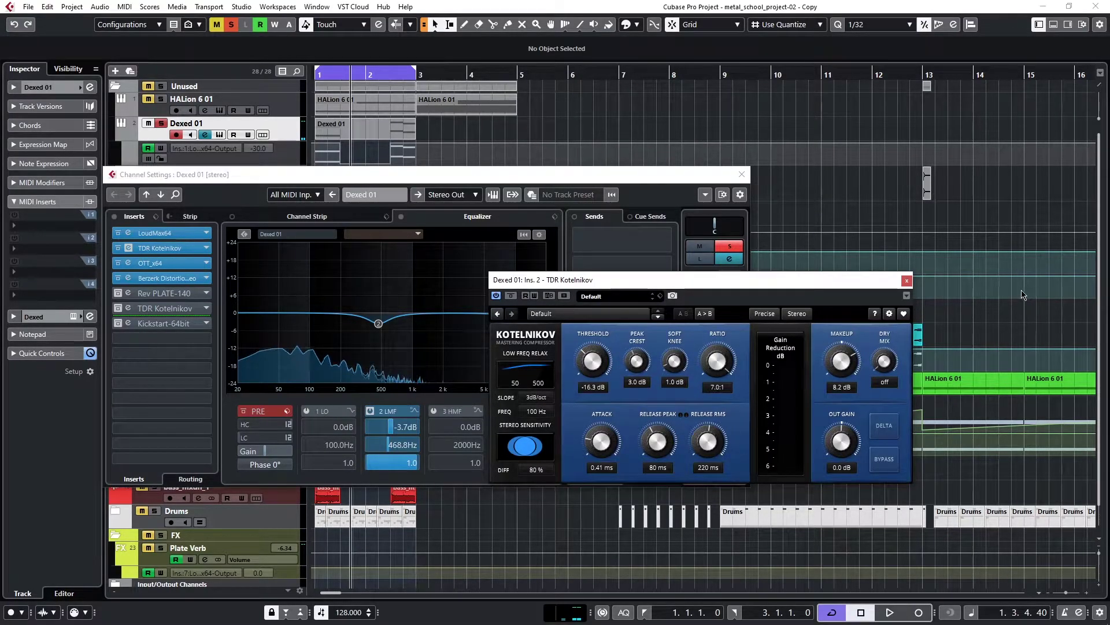
{"action": "left_click", "coordinate": [907, 281]}
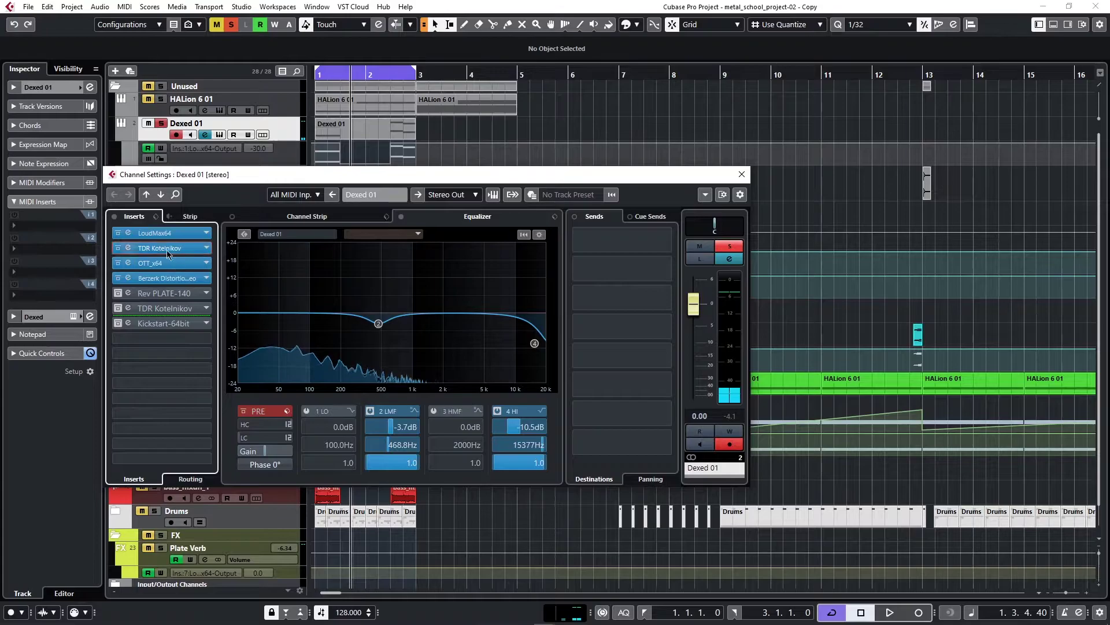
{"action": "left_click", "coordinate": [128, 262]}
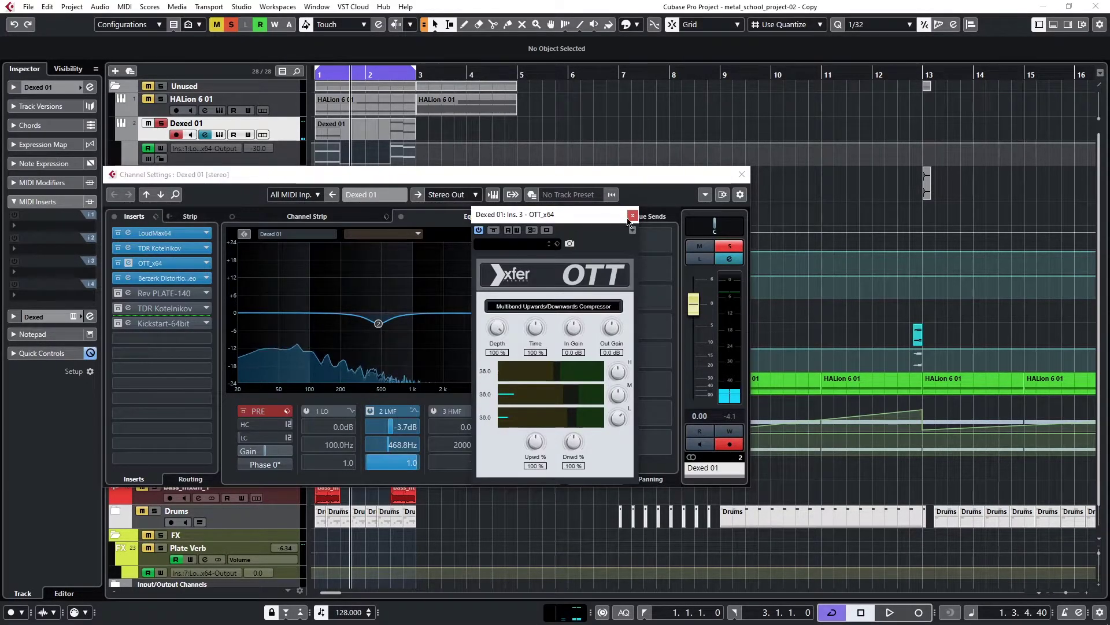
{"action": "left_click", "coordinate": [632, 216]}
{"action": "left_click", "coordinate": [128, 278]}
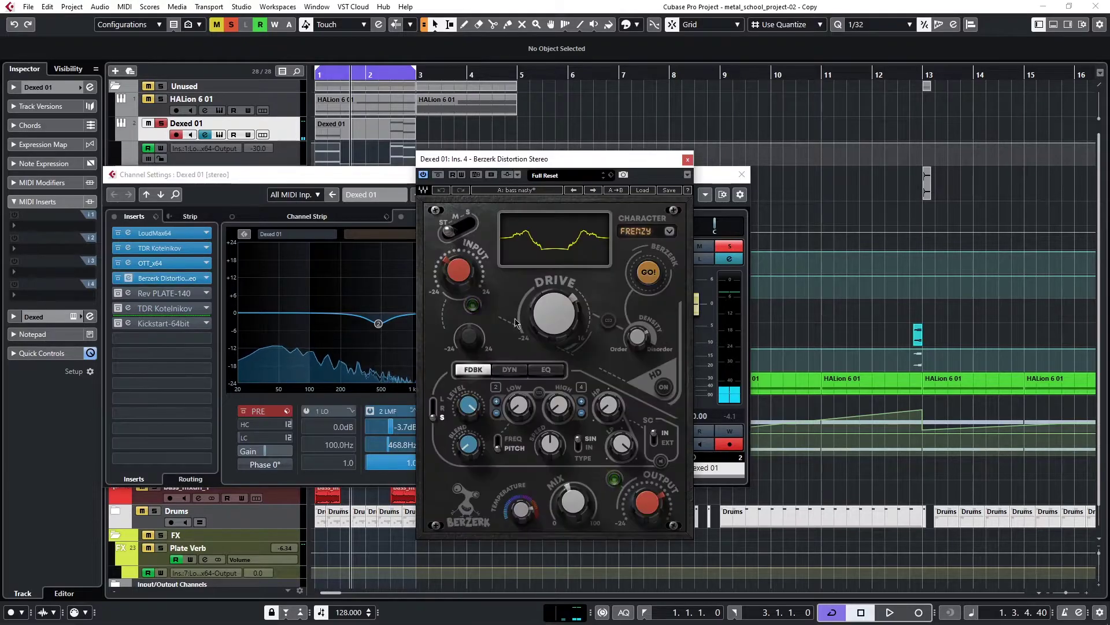
{"action": "left_click", "coordinate": [687, 159]}
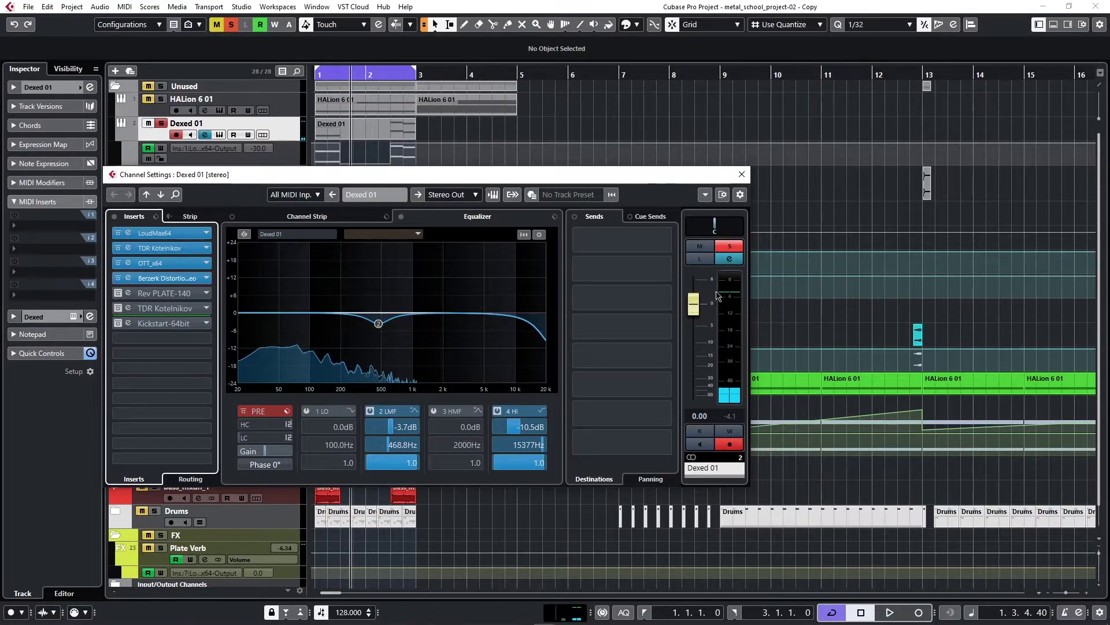
Step: Solo bass_mxdn_1 and review its Rev PLATE-140, TDR Kotelnikov and Kickstart inserts
{"action": "left_click", "coordinate": [742, 174]}
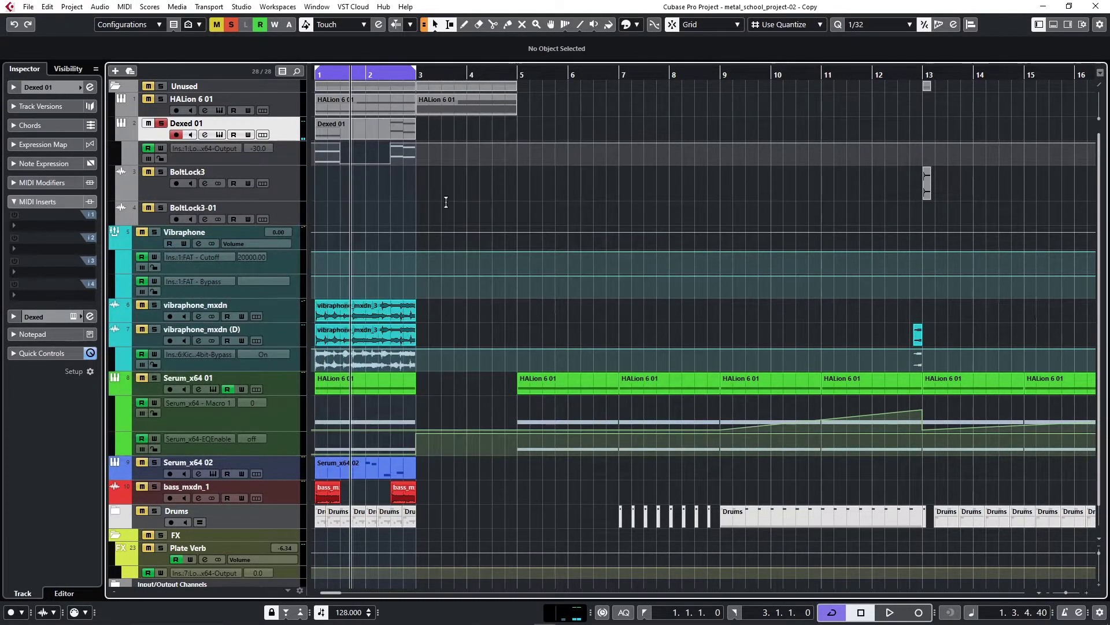
{"action": "scroll", "coordinate": [202, 466], "scroll_direction": "down", "scroll_amount": 1}
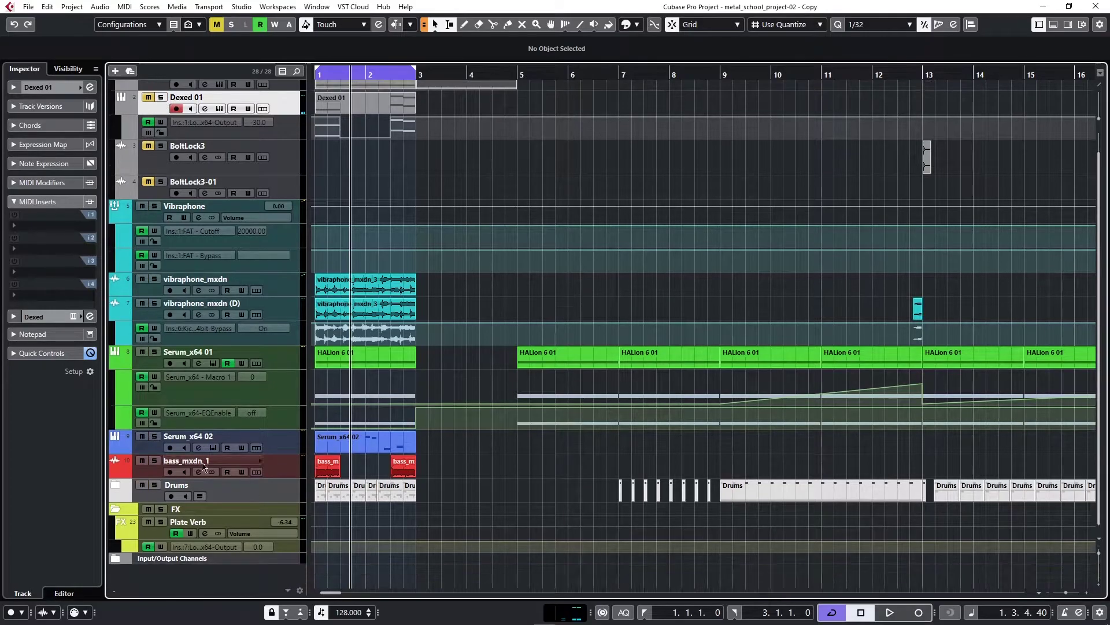
{"action": "key", "text": "s"}
{"action": "key", "text": "h"}
{"action": "key", "text": "h"}
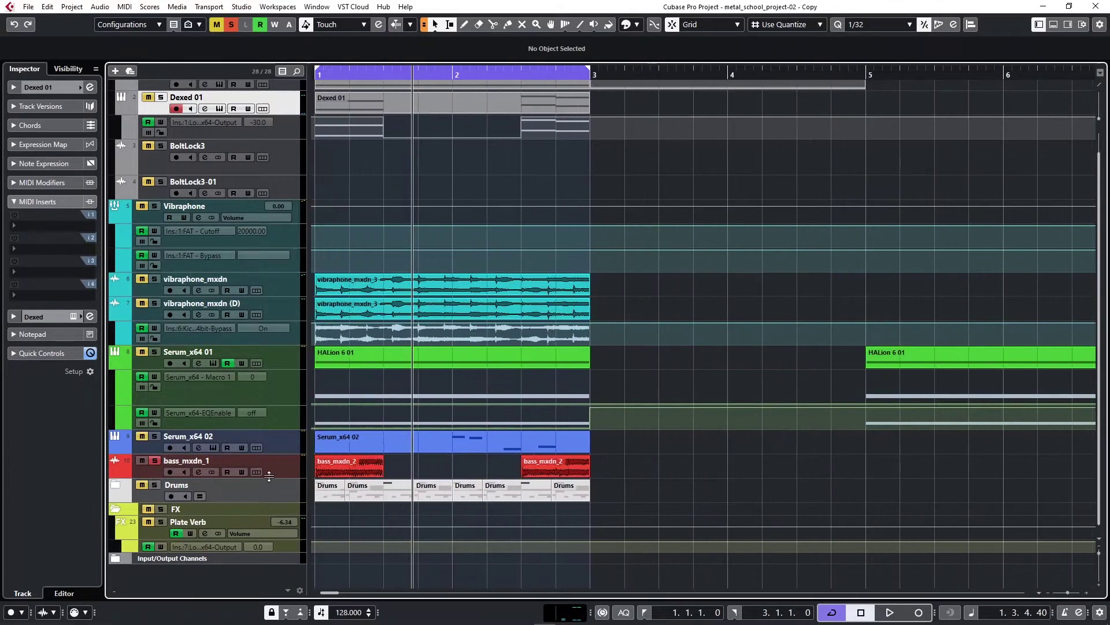
{"action": "left_click", "coordinate": [197, 472]}
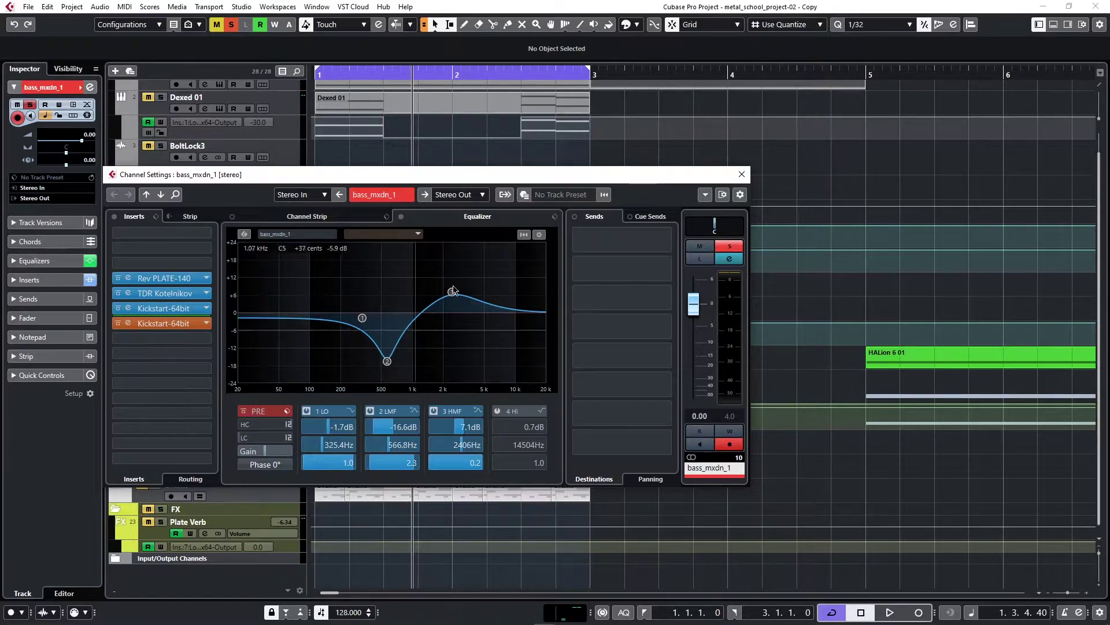
{"action": "left_click", "coordinate": [742, 174]}
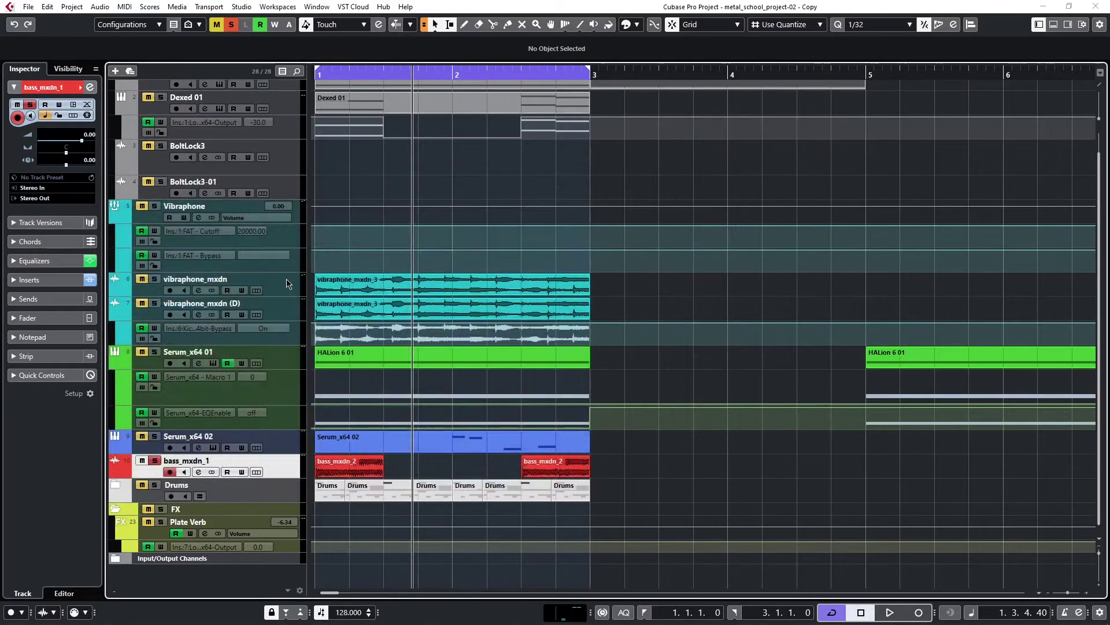
Step: Move the solo from bass_mxdn_1 to the Vibraphone tracks and return to bar 1
{"action": "left_click", "coordinate": [154, 461]}
{"action": "left_click", "coordinate": [154, 206]}
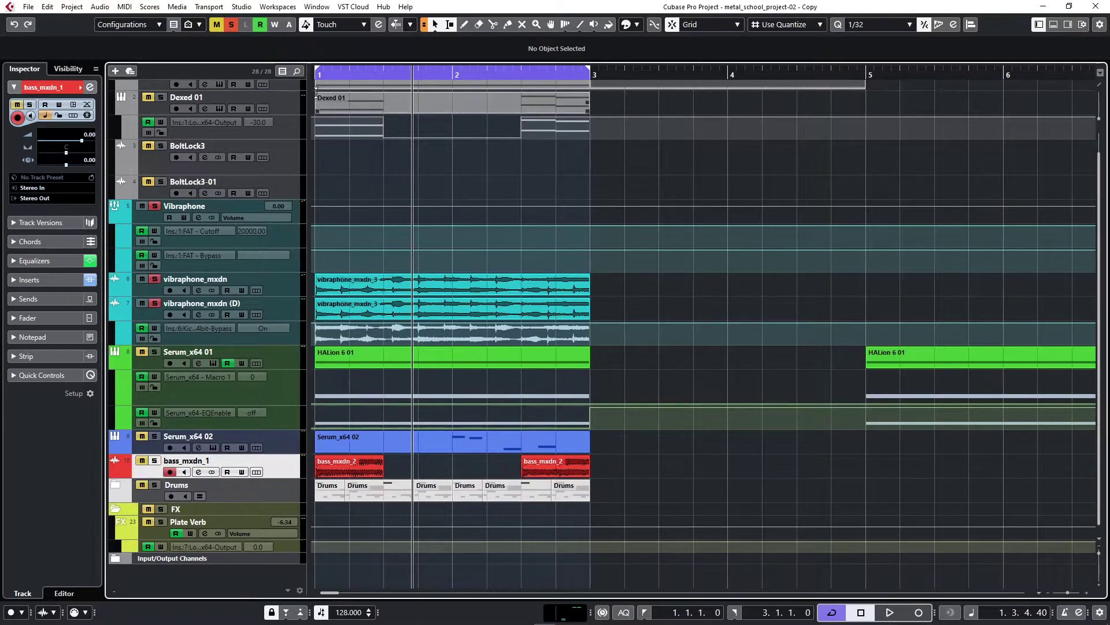
{"action": "left_click", "coordinate": [322, 75]}
{"action": "scroll", "coordinate": [338, 289], "scroll_direction": "up", "scroll_amount": 1}
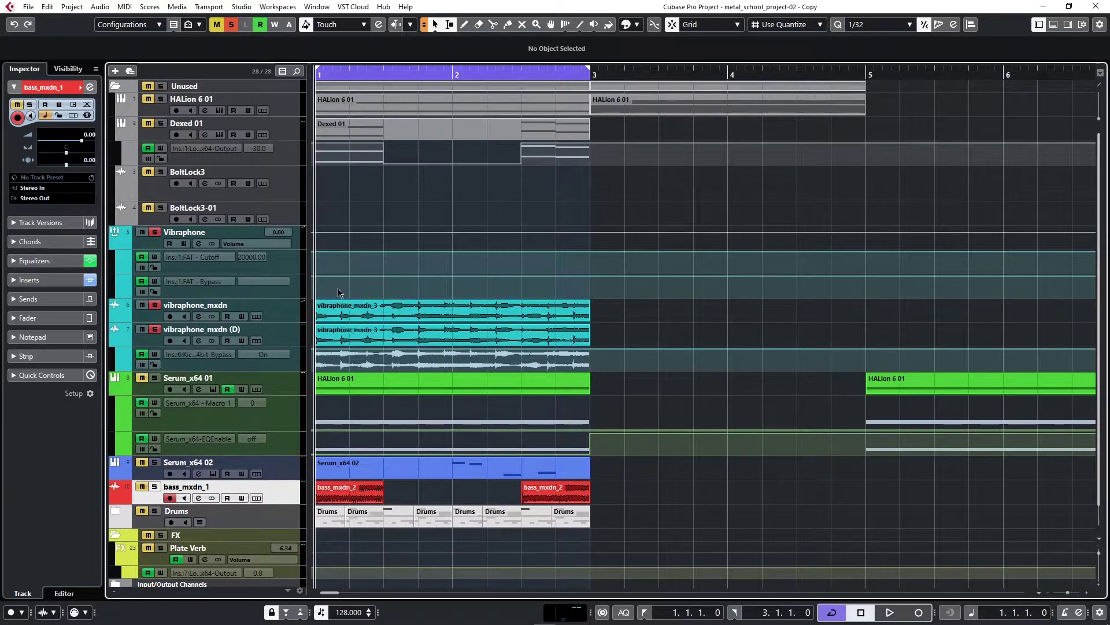
{"action": "left_click", "coordinate": [287, 99]}
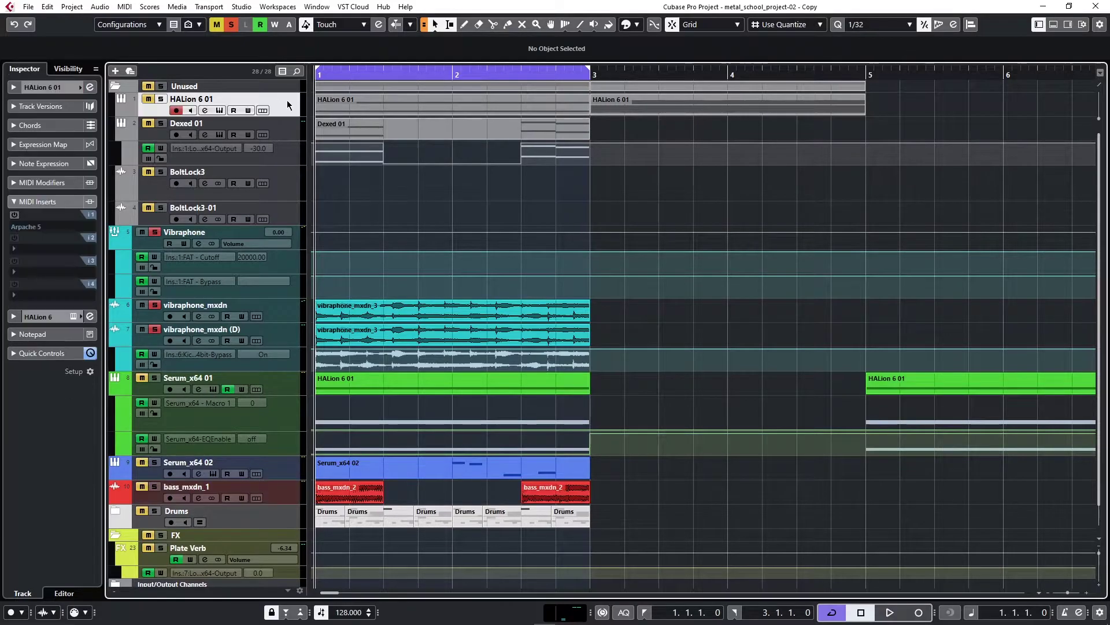
{"action": "left_click", "coordinate": [219, 109]}
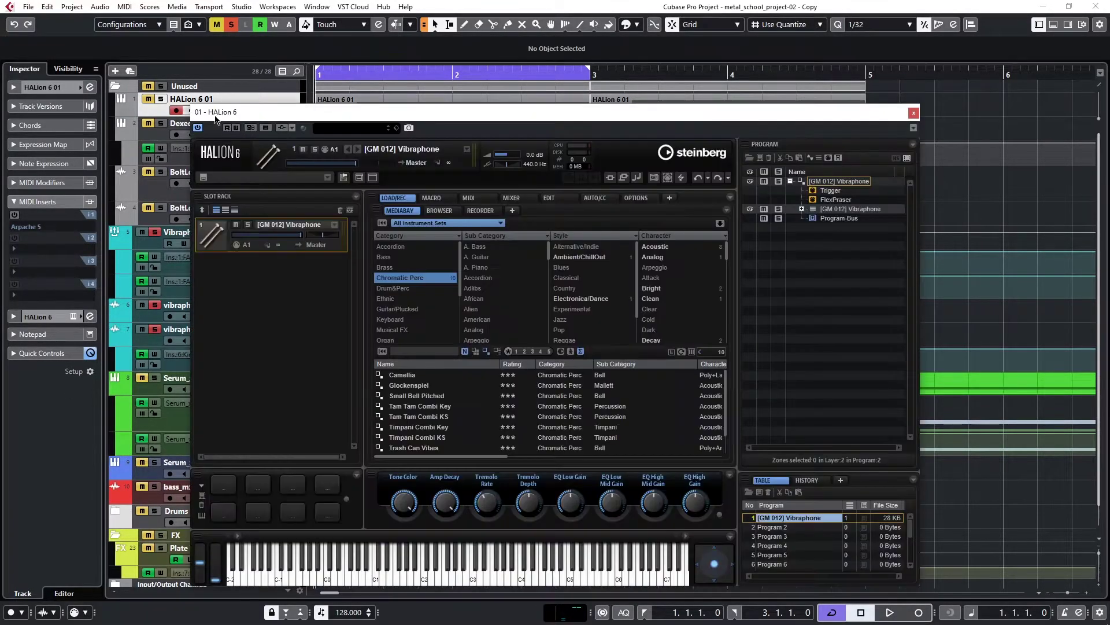
{"action": "left_click_drag", "start_coordinate": [378, 119], "coordinate": [305, 81]}
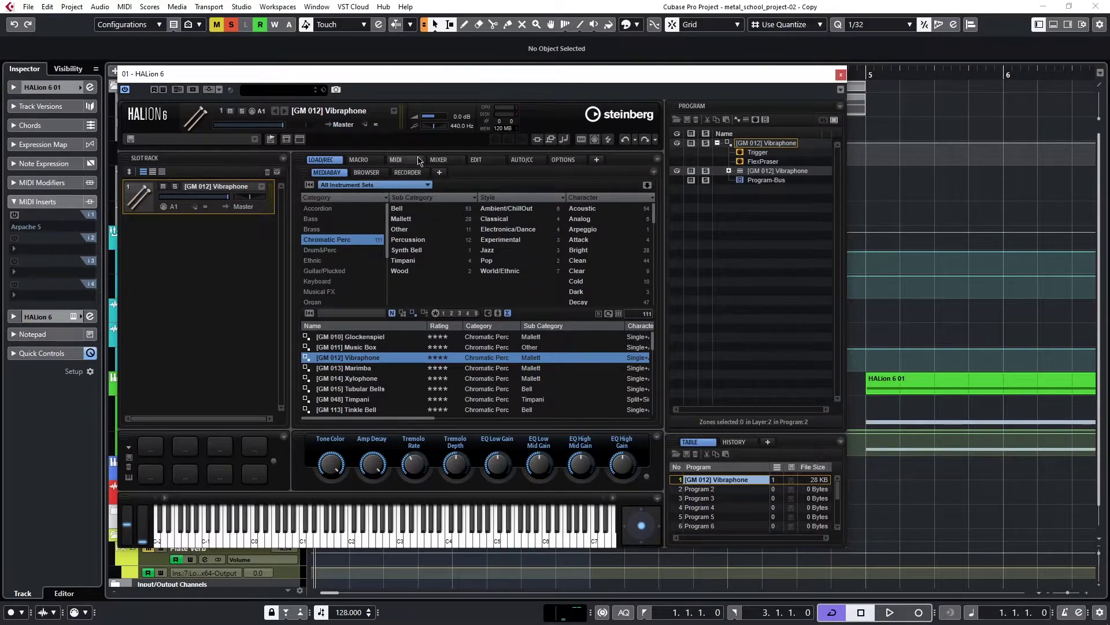
{"action": "left_click", "coordinate": [478, 160]}
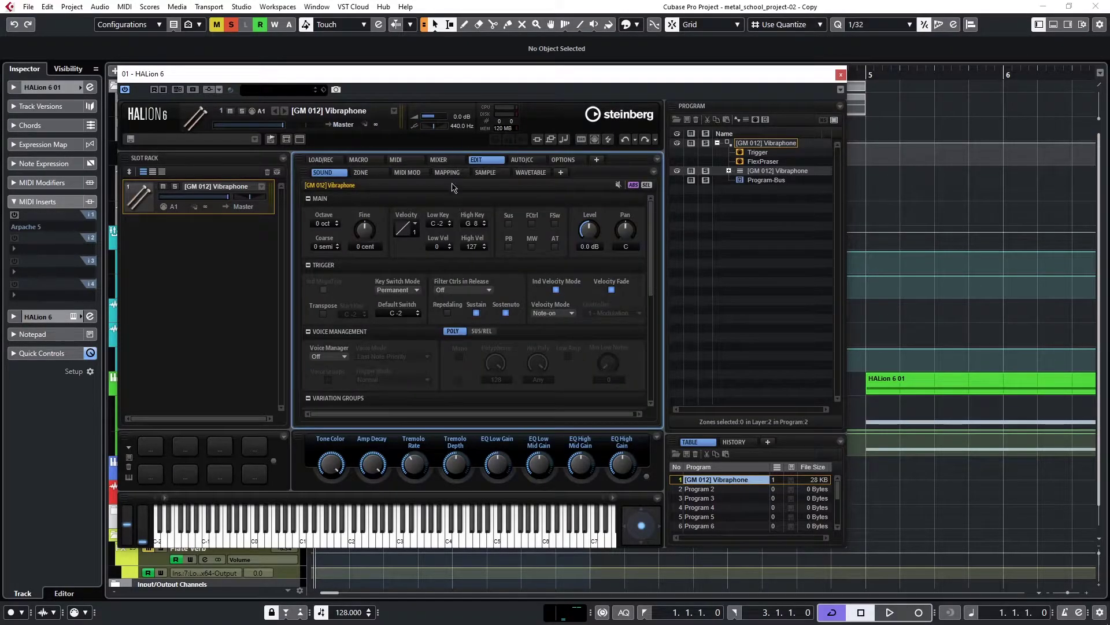
{"action": "left_click", "coordinate": [448, 161]}
{"action": "left_click", "coordinate": [363, 160]}
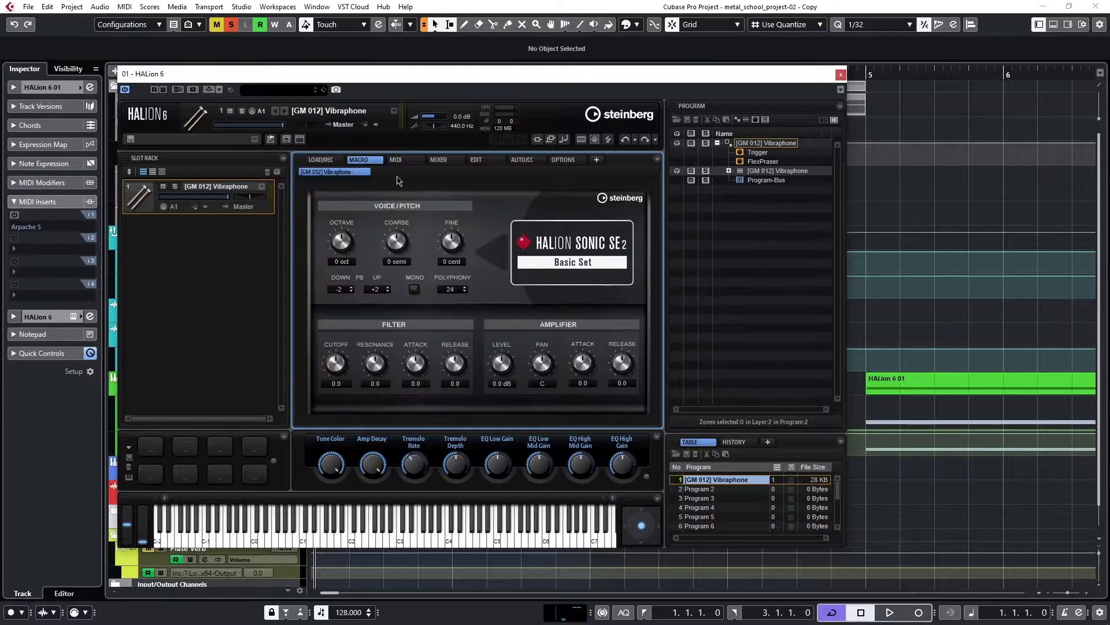
{"action": "left_click", "coordinate": [523, 159]}
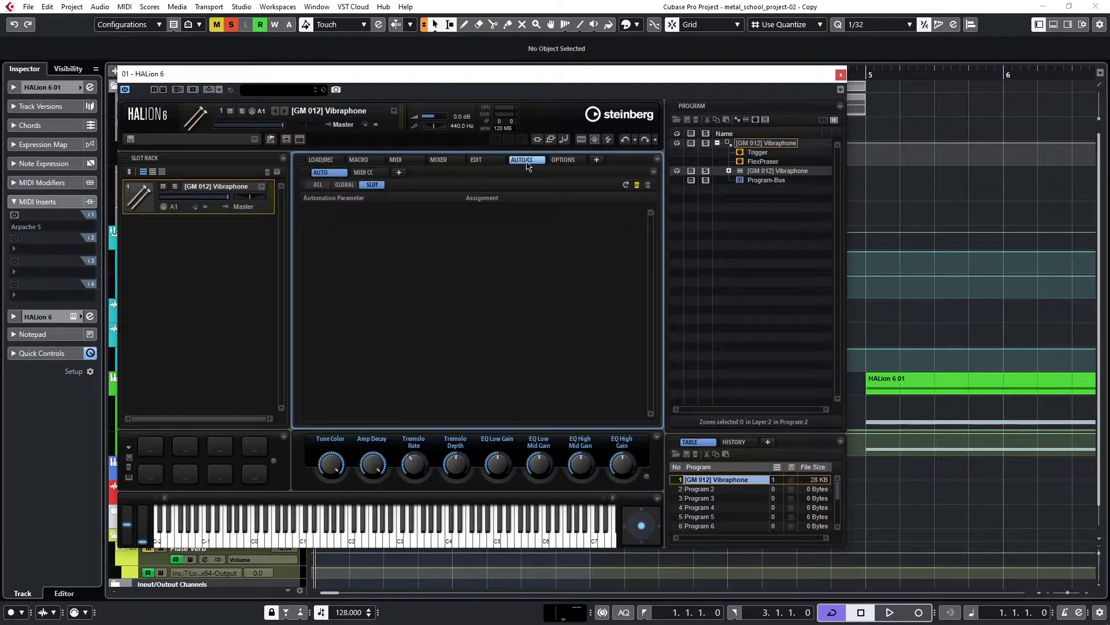
{"action": "left_click", "coordinate": [321, 161]}
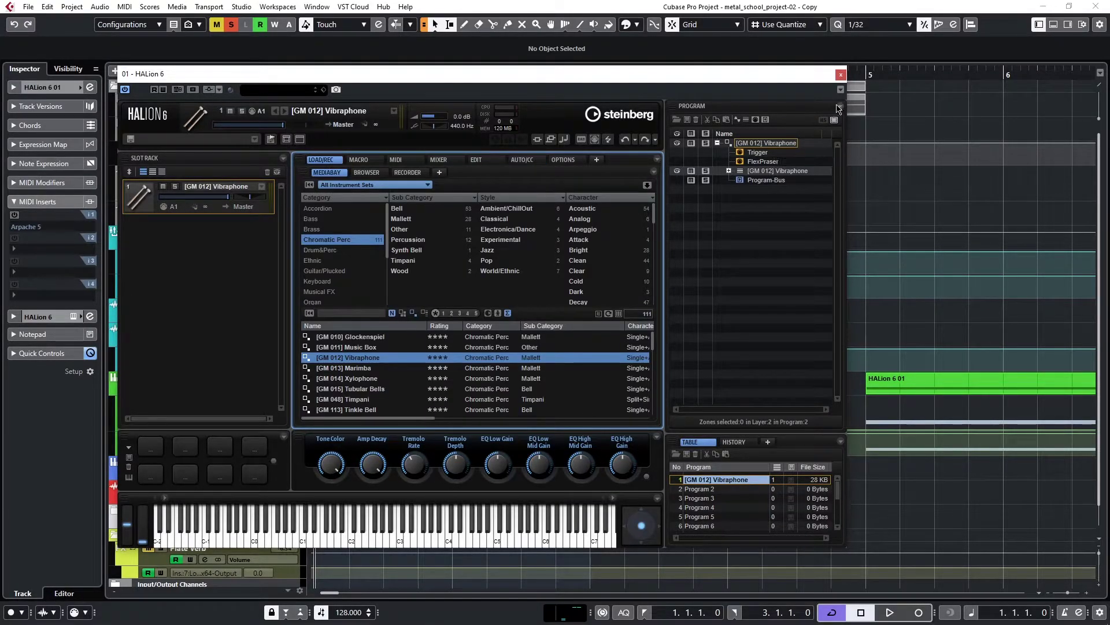
Step: Close HALion 6, zoom in, and review the HALion 6 01 channel settings
{"action": "left_click", "coordinate": [841, 75]}
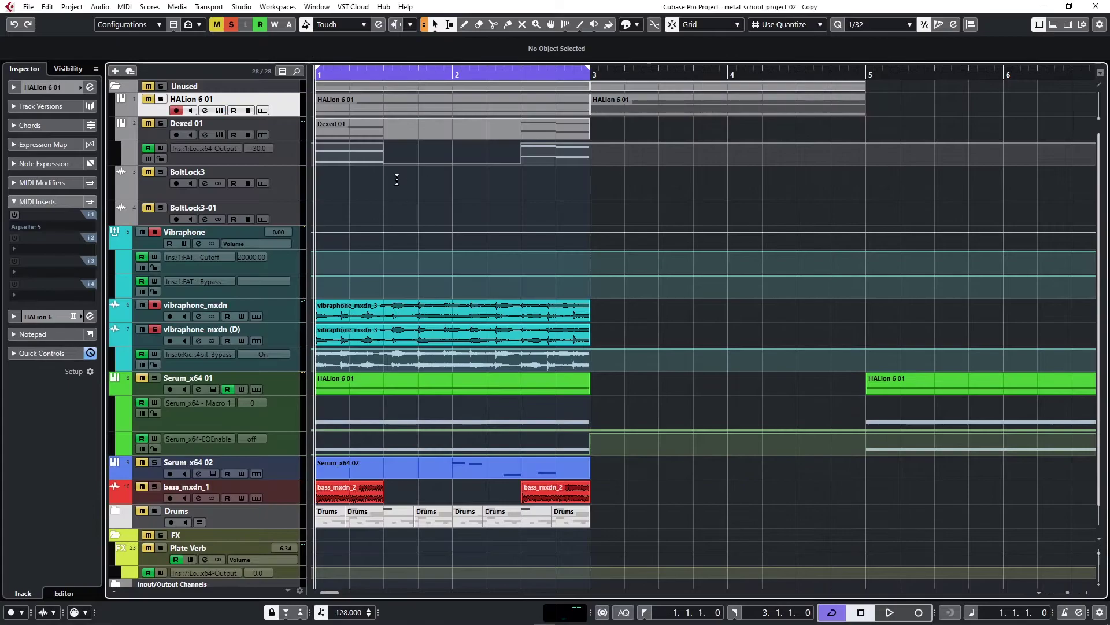
{"action": "key", "text": "h"}
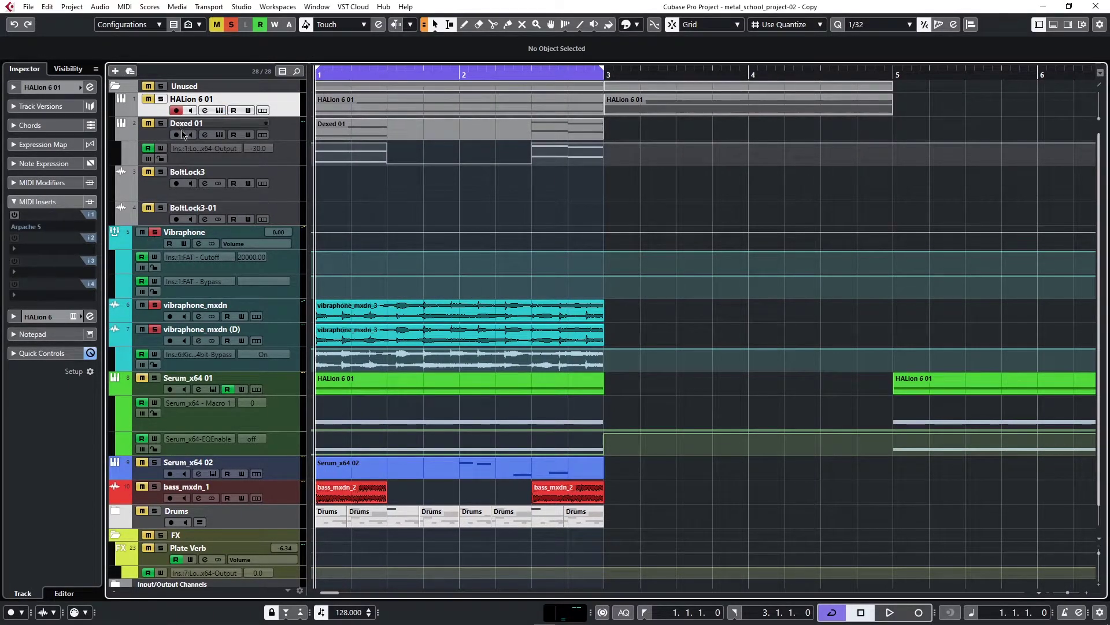
{"action": "left_click", "coordinate": [203, 109]}
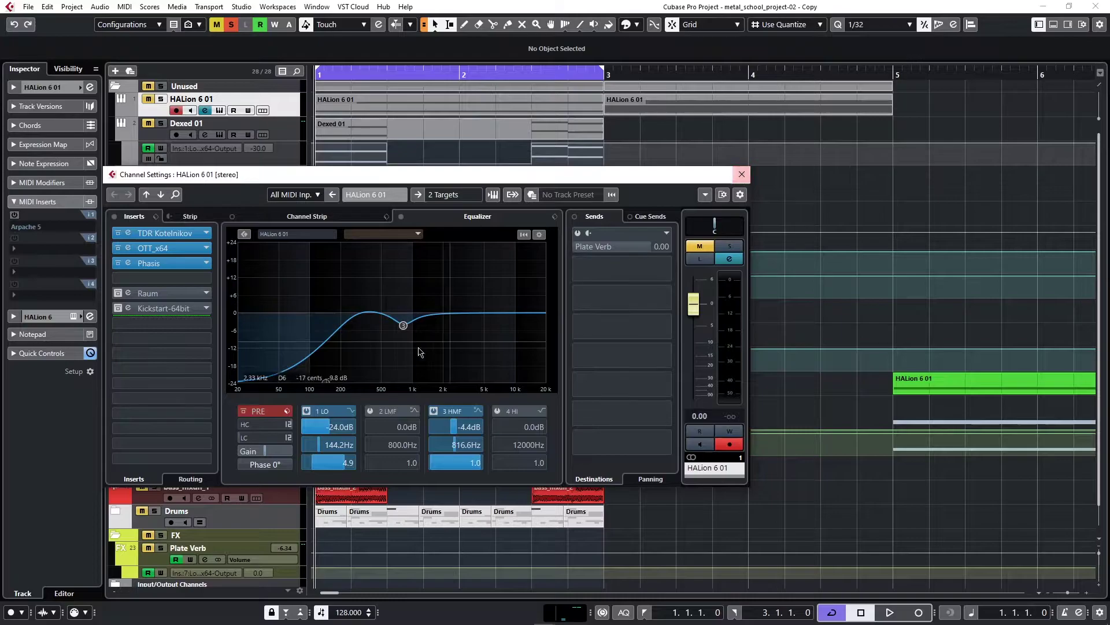
{"action": "left_click", "coordinate": [741, 174]}
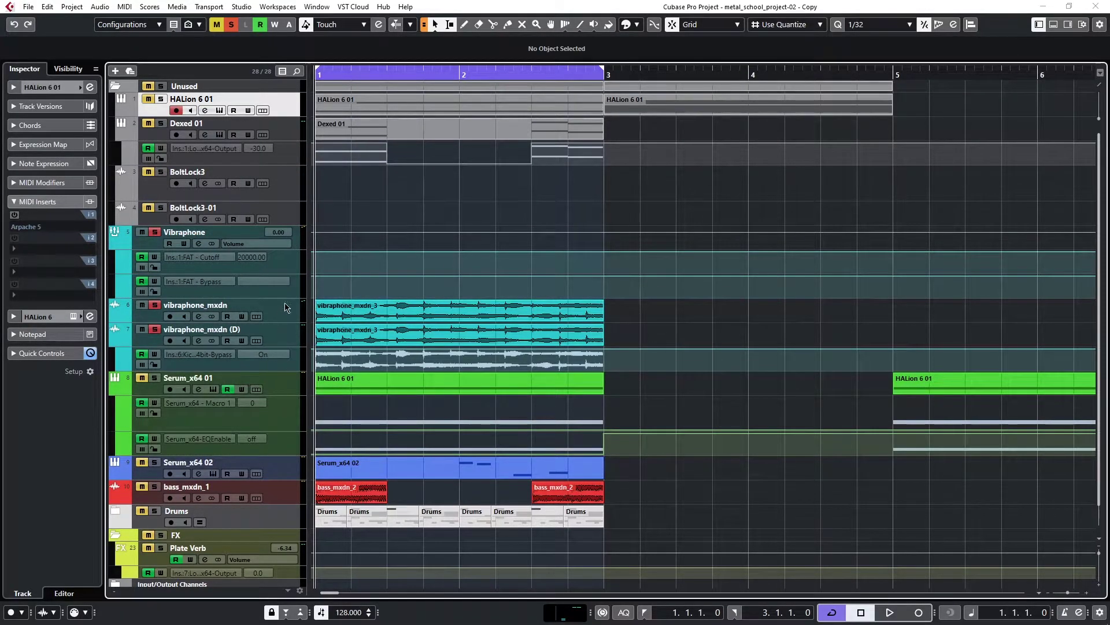
Step: Select the vibraphone_mxdn events, then open the vibraphone_mxdn channel settings
{"action": "left_click", "coordinate": [370, 313]}
{"action": "key", "text": "2"}
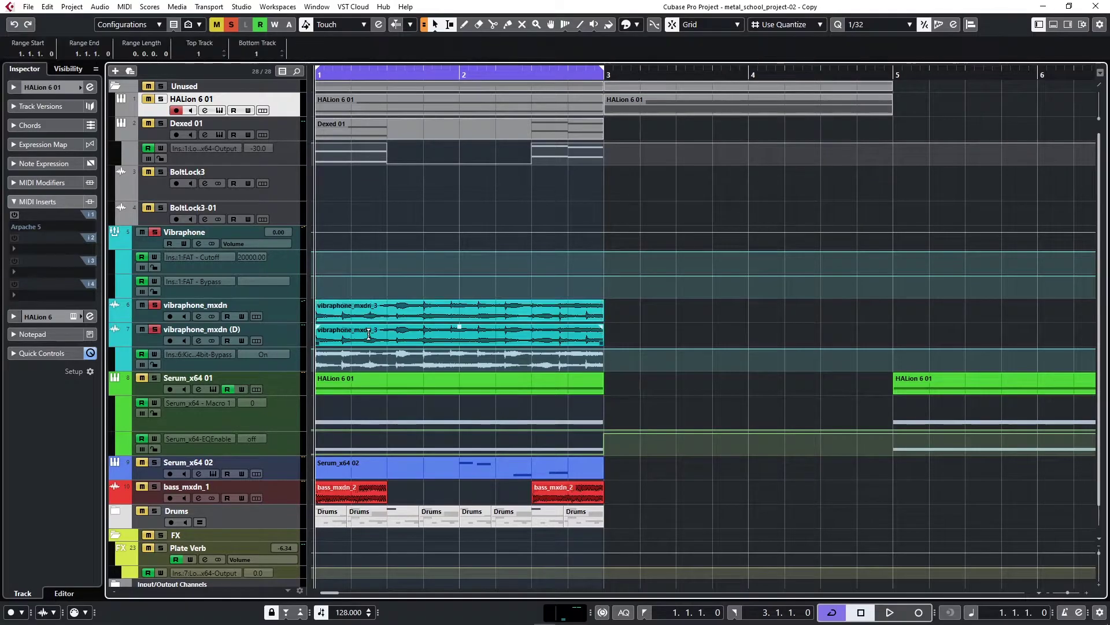
{"action": "left_click", "coordinate": [393, 335]}
{"action": "key", "text": "1"}
{"action": "left_click", "coordinate": [366, 345]}
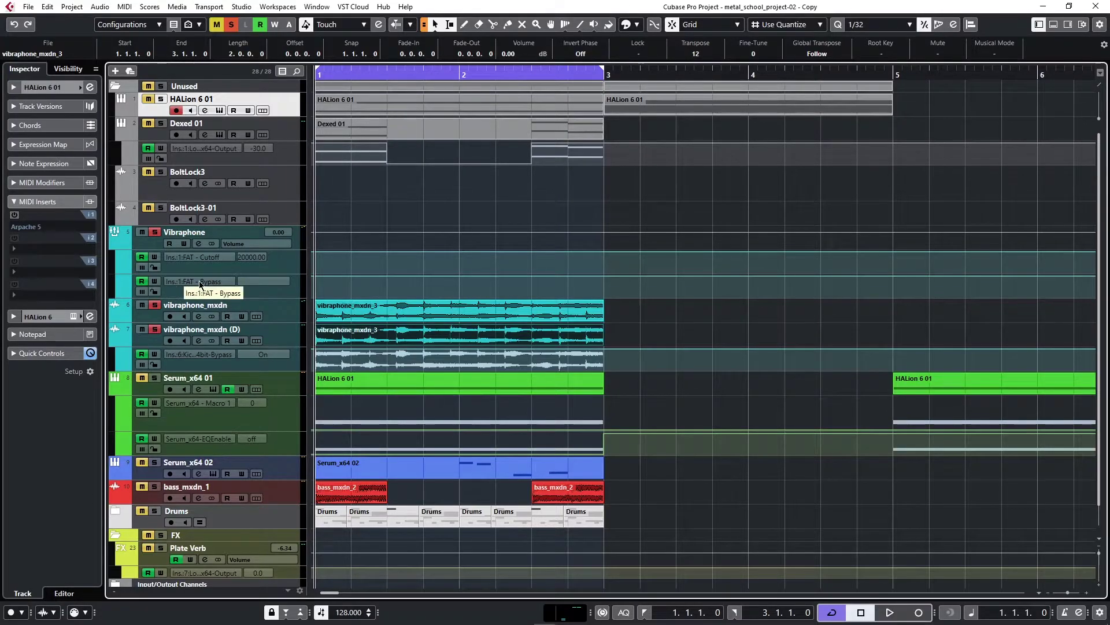
{"action": "left_click", "coordinate": [198, 316]}
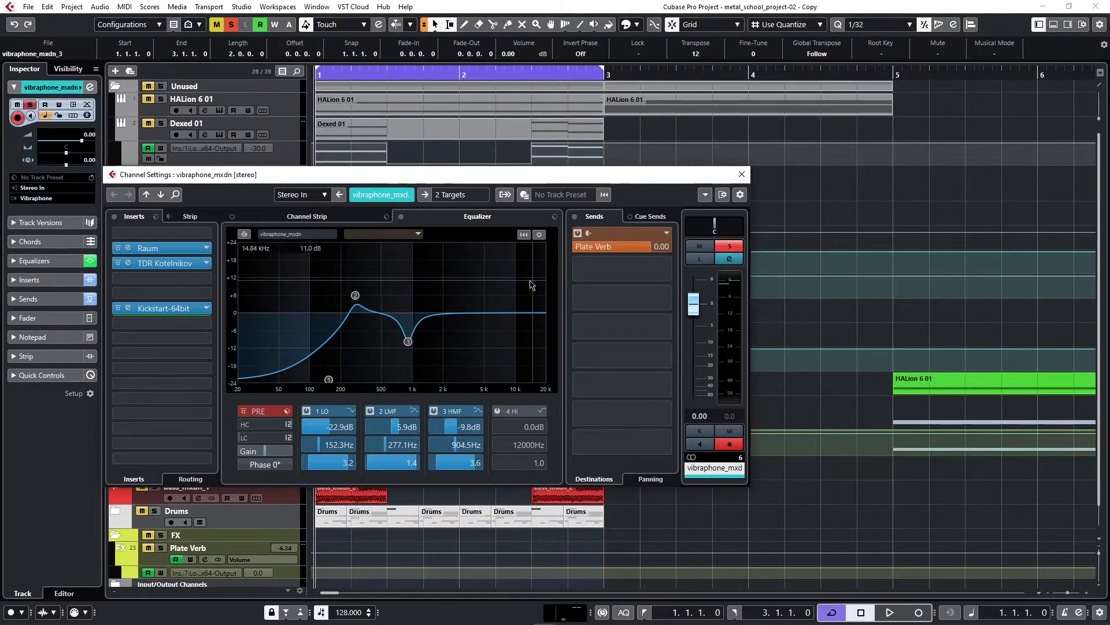
{"action": "left_click", "coordinate": [742, 174]}
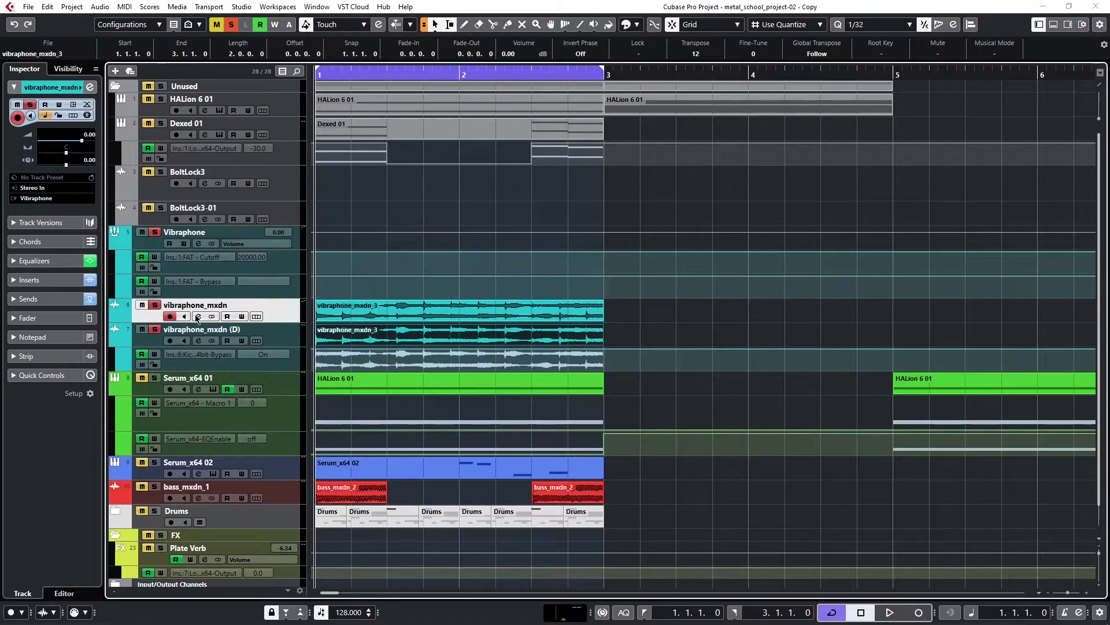
{"action": "left_click", "coordinate": [197, 316]}
{"action": "double_click", "coordinate": [154, 308]}
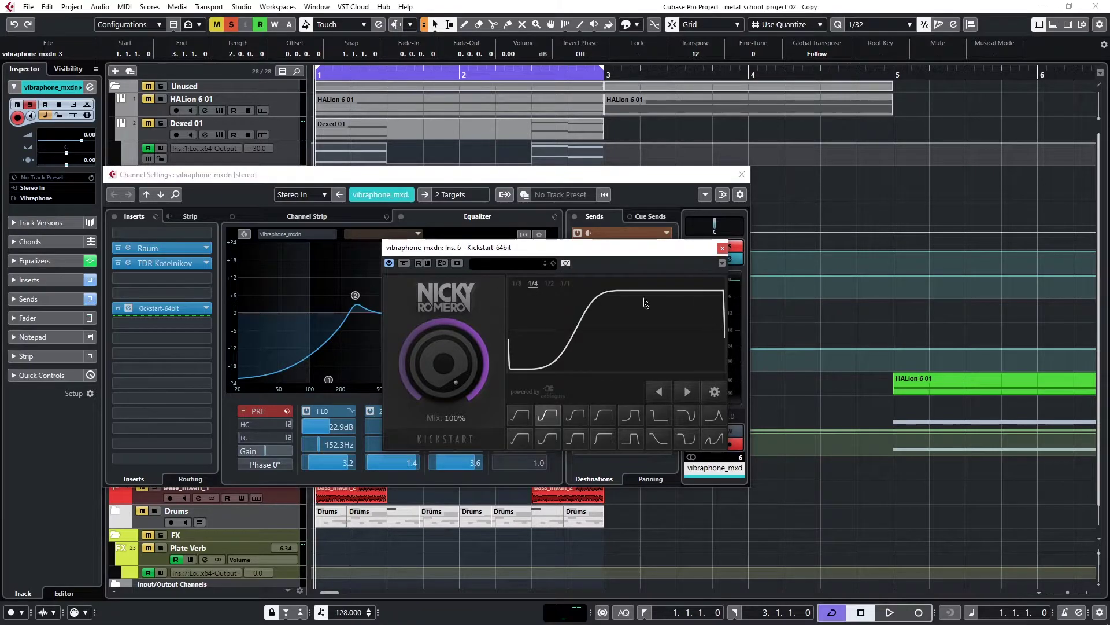
{"action": "left_click", "coordinate": [722, 248]}
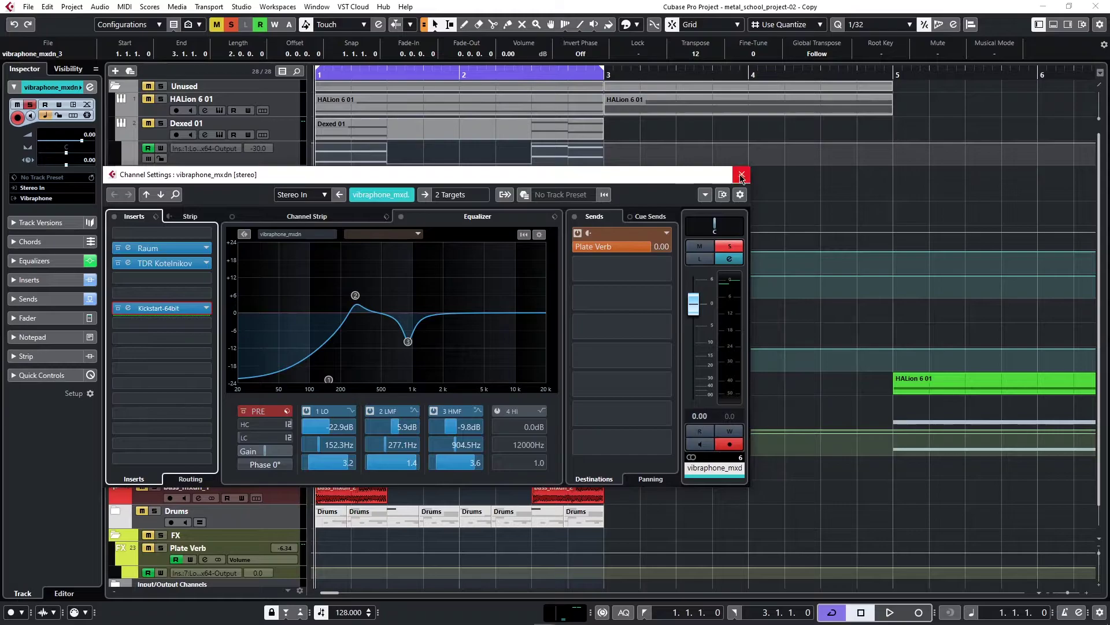
{"action": "left_click", "coordinate": [742, 175]}
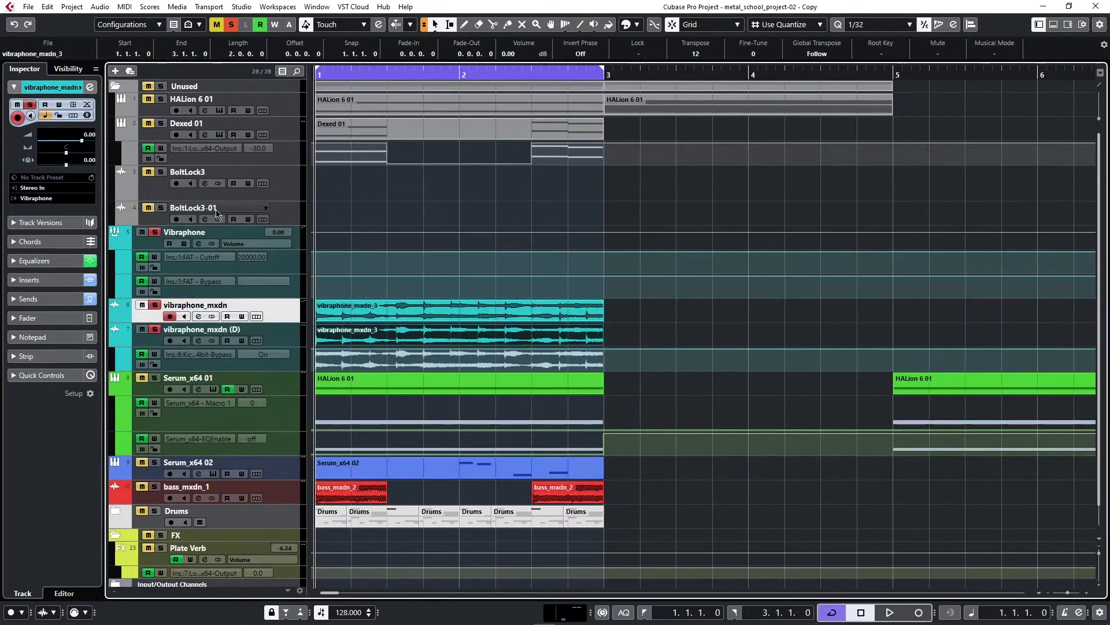
{"action": "left_click", "coordinate": [198, 341]}
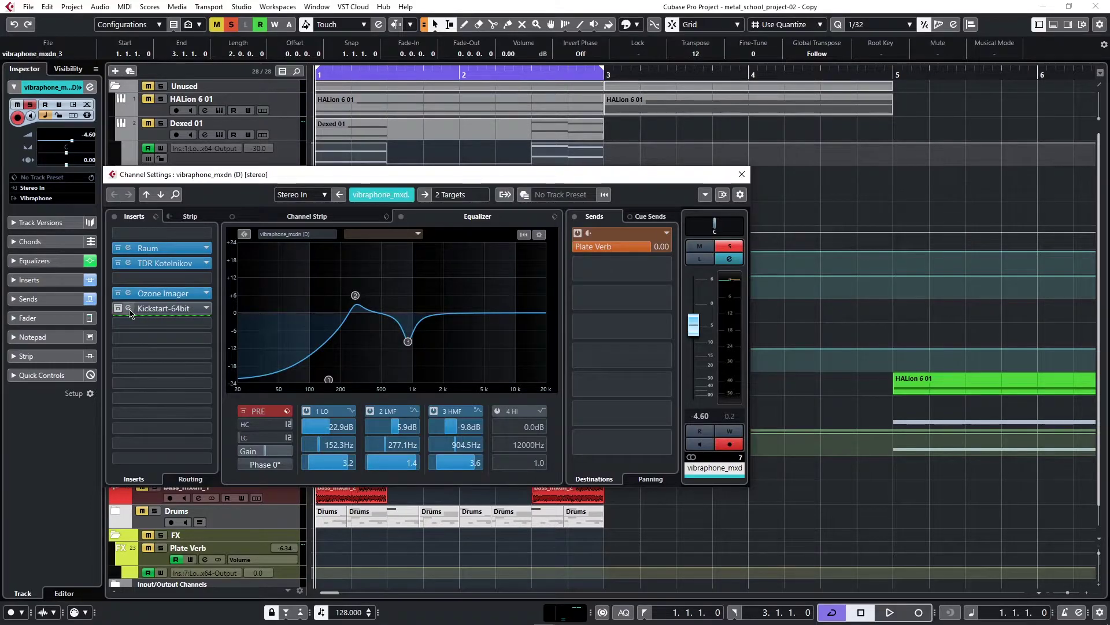
{"action": "left_click", "coordinate": [127, 293]}
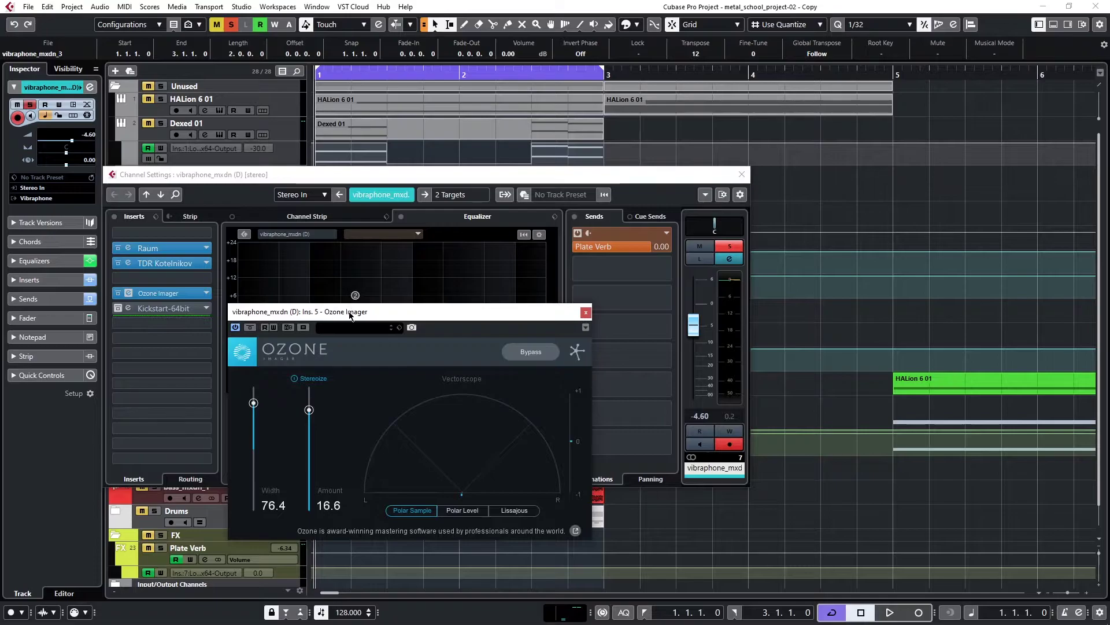
{"action": "left_click_drag", "start_coordinate": [350, 315], "coordinate": [365, 234]}
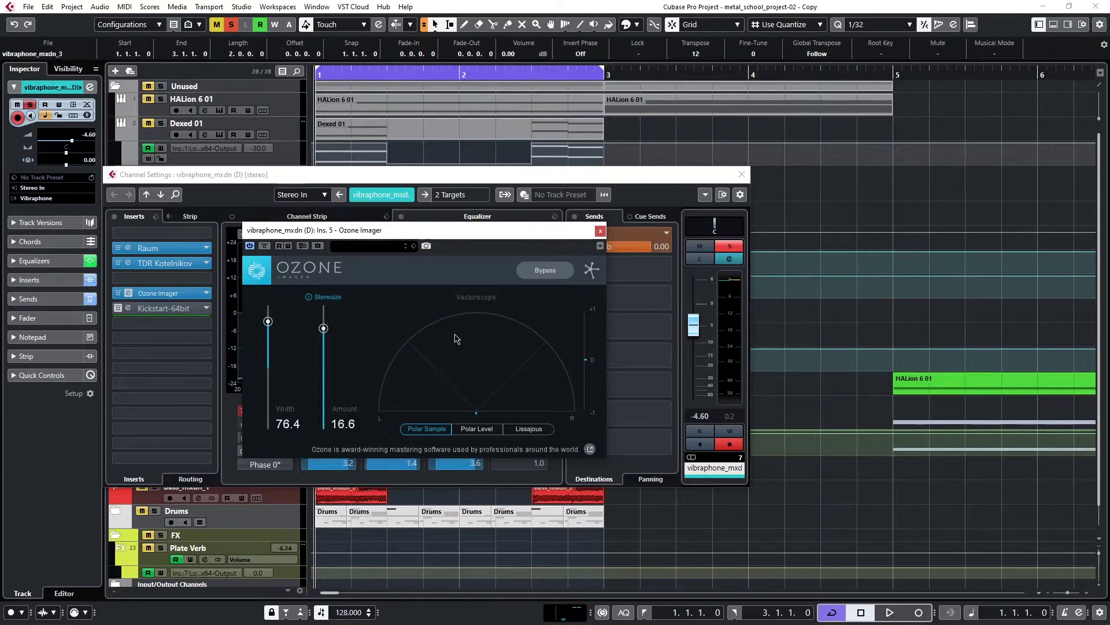
{"action": "left_click", "coordinate": [601, 231]}
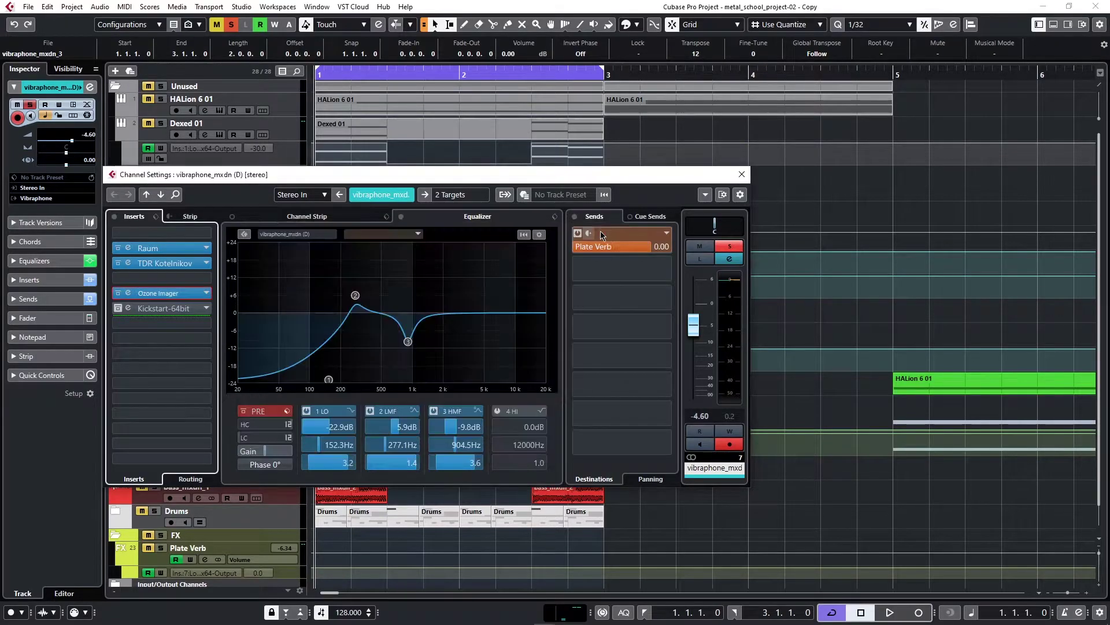
{"action": "left_click", "coordinate": [742, 174]}
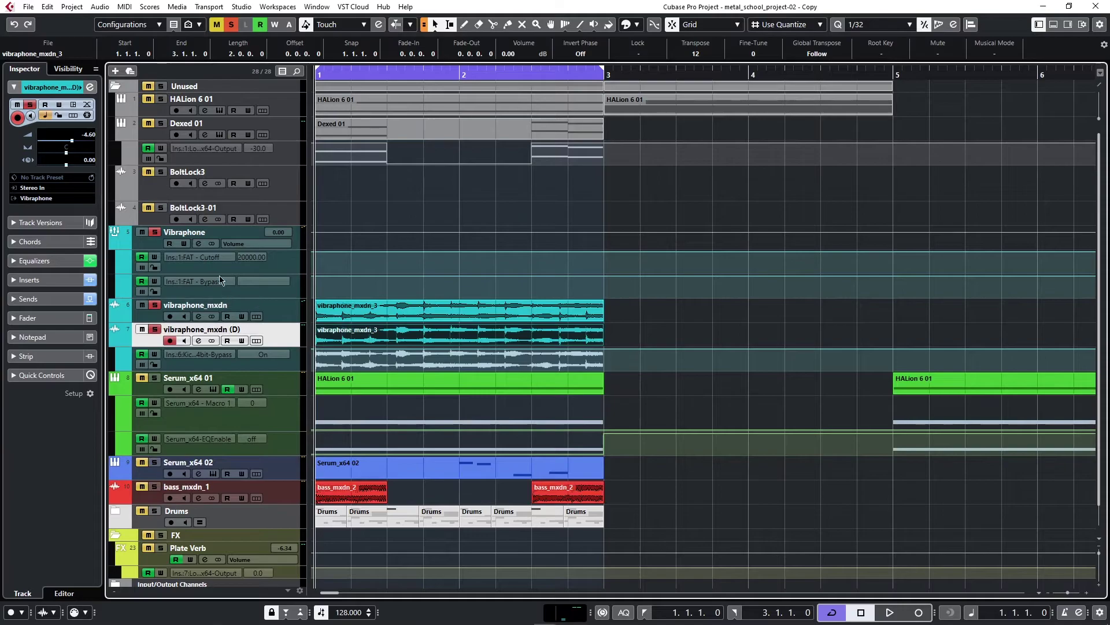
{"action": "left_click", "coordinate": [198, 243]}
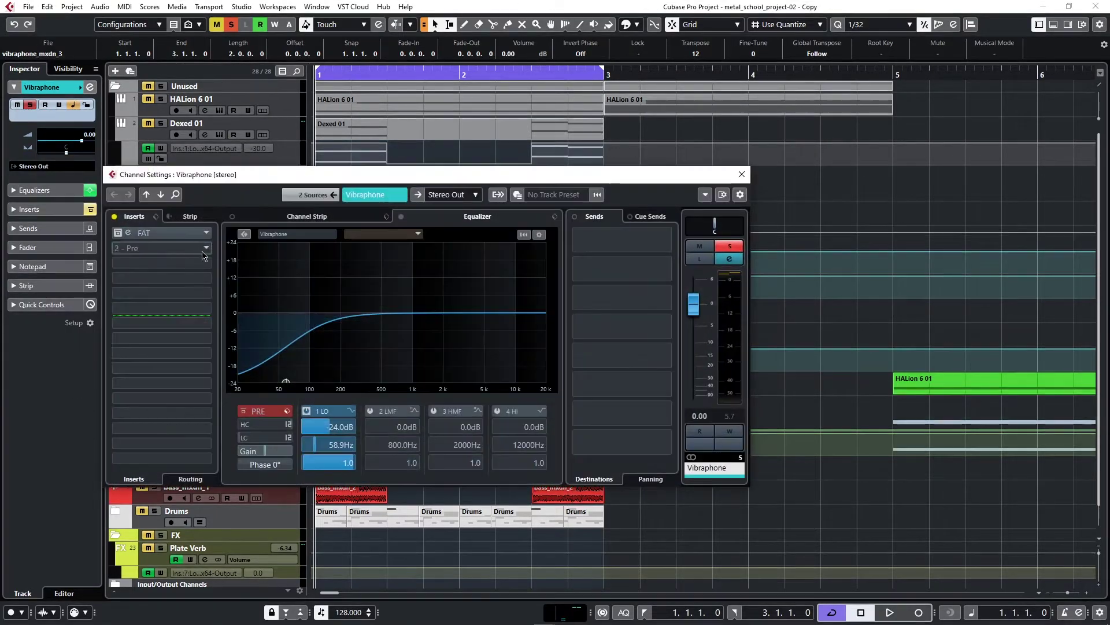
{"action": "left_click", "coordinate": [128, 234]}
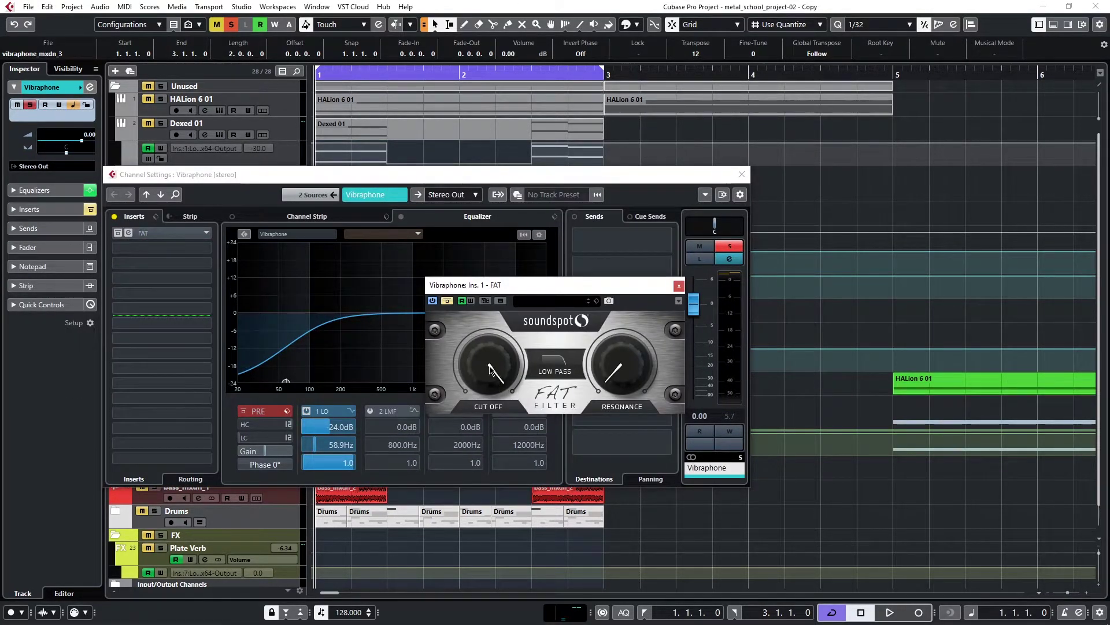
{"action": "left_click", "coordinate": [679, 285]}
{"action": "left_click", "coordinate": [742, 174]}
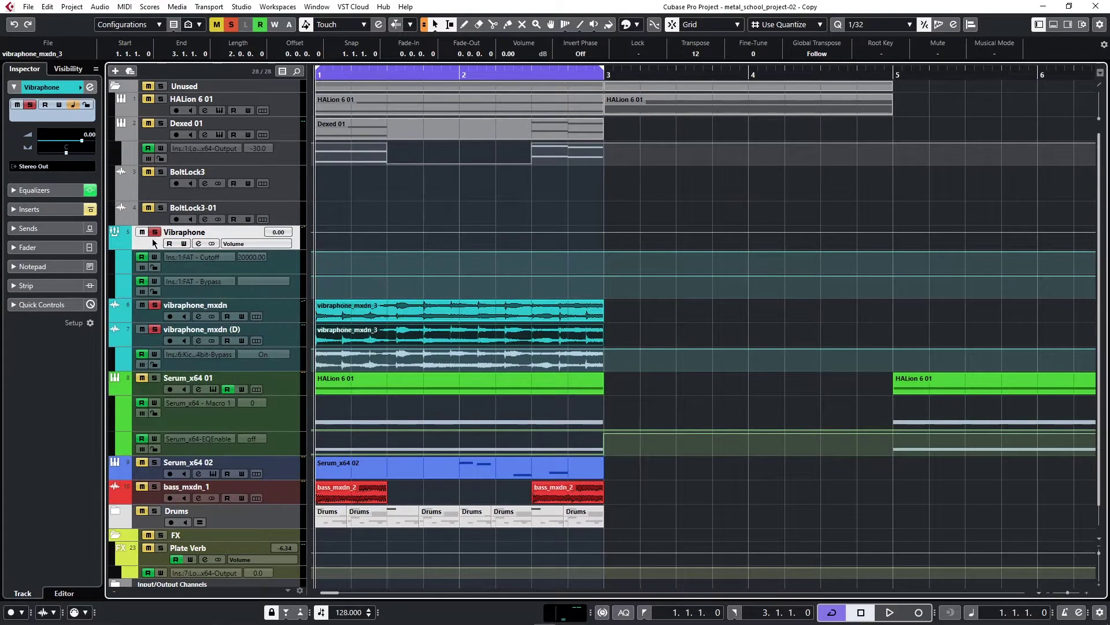
Step: Play and stop the project, then briefly check the Vibraphone channel settings
{"action": "key", "text": "space"}
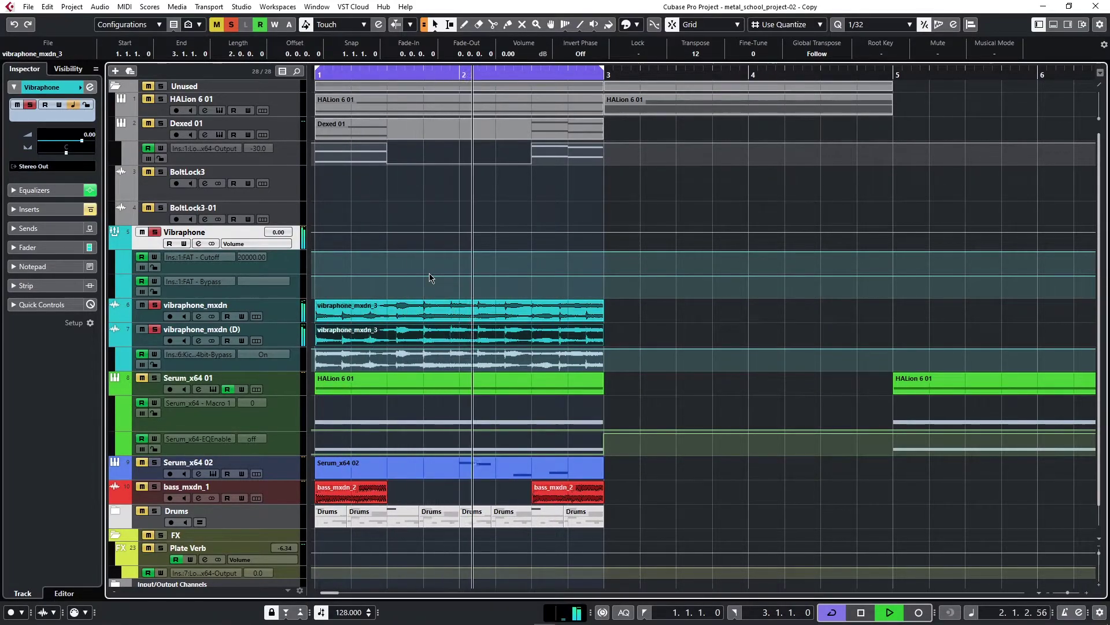
{"action": "key", "text": "space"}
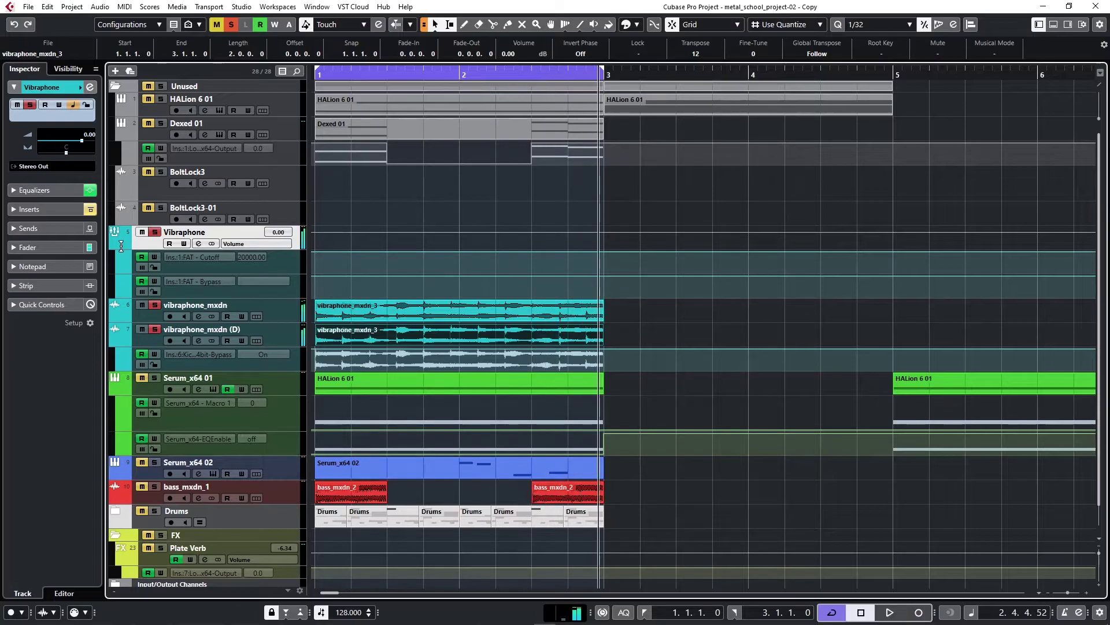
{"action": "left_click", "coordinate": [198, 244]}
{"action": "left_click", "coordinate": [740, 174]}
{"action": "scroll", "coordinate": [346, 346], "scroll_direction": "down", "scroll_amount": 1}
{"action": "scroll", "coordinate": [346, 344], "scroll_direction": "up", "scroll_amount": 1}
Step: Clear the Vibraphone solo, solo Serum_x64 01, and play it through the first two bars
{"action": "left_click", "coordinate": [154, 232]}
{"action": "key", "text": "space"}
{"action": "scroll", "coordinate": [327, 375], "scroll_direction": "down", "scroll_amount": 1}
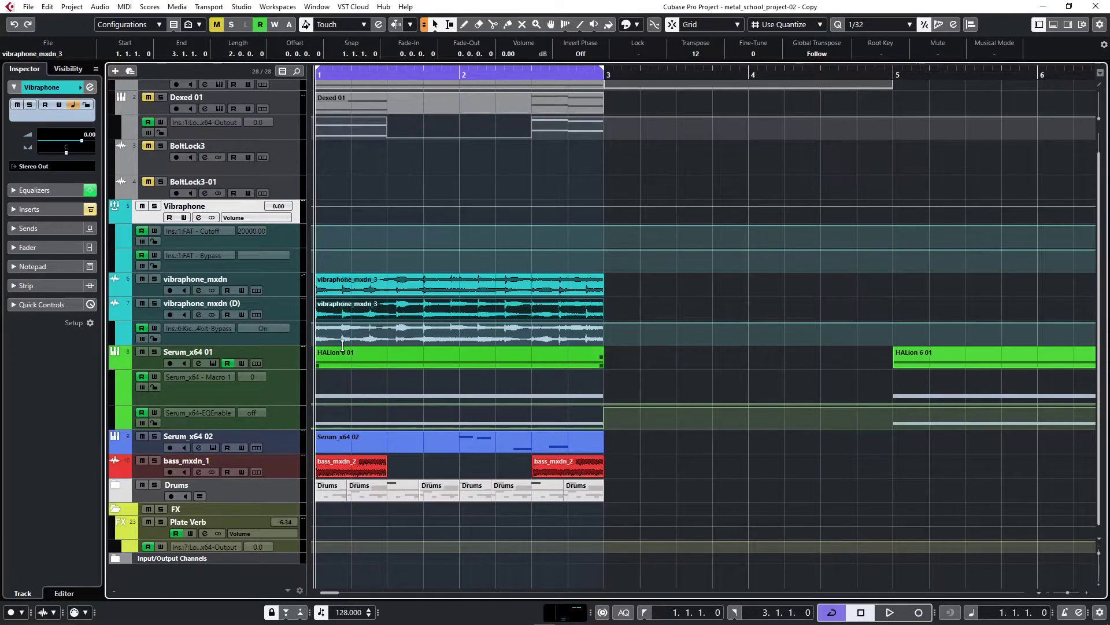
{"action": "left_click", "coordinate": [155, 354]}
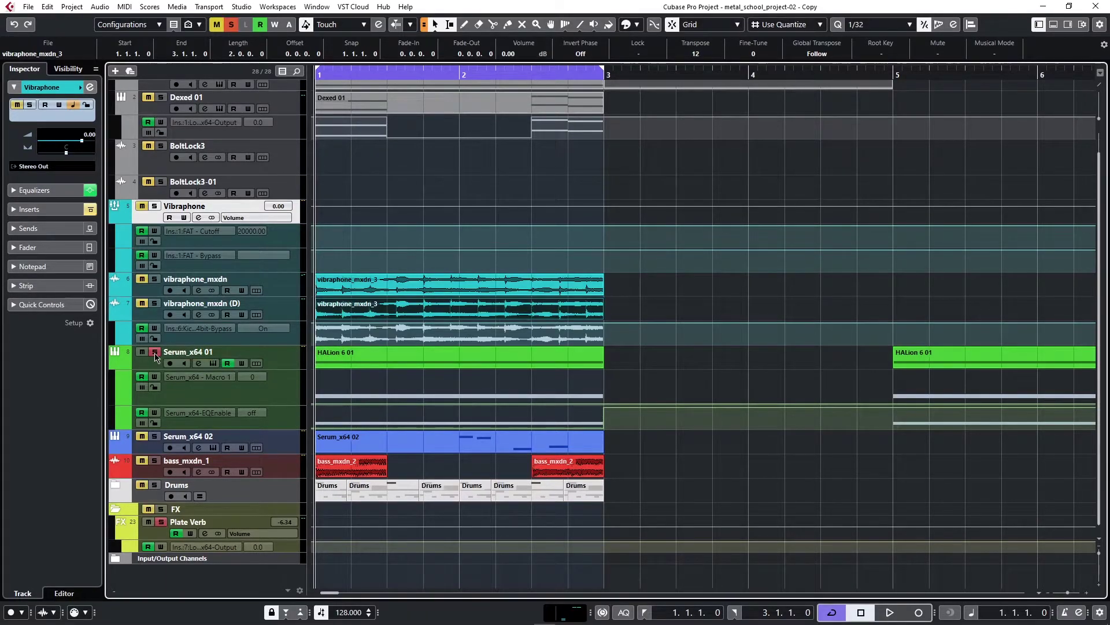
{"action": "key", "text": "space"}
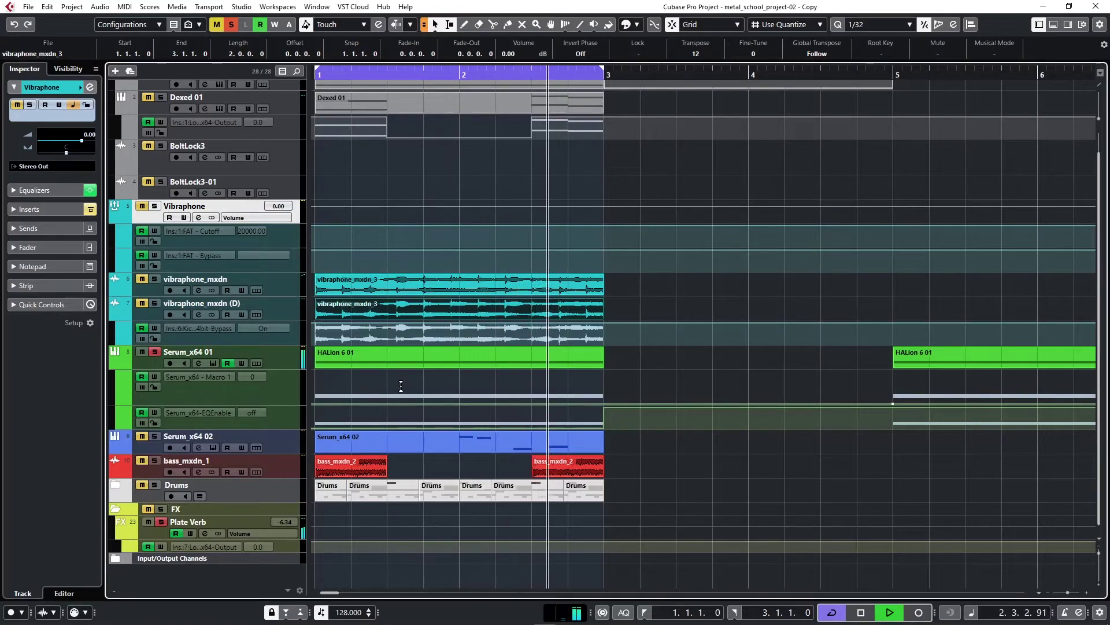
{"action": "key", "text": "space"}
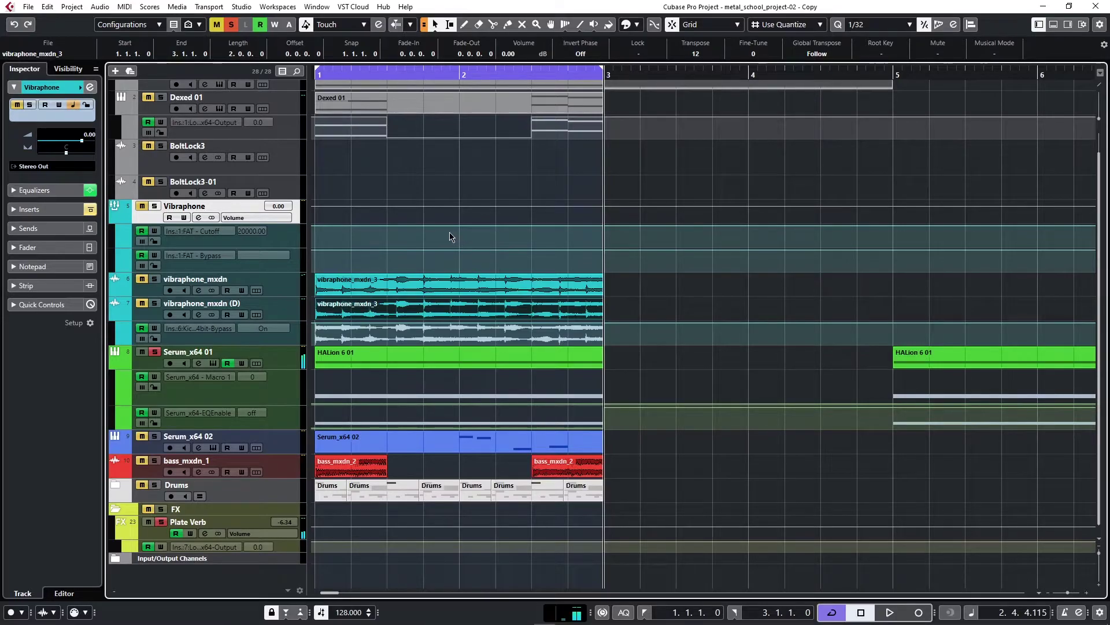
{"action": "left_click", "coordinate": [213, 364]}
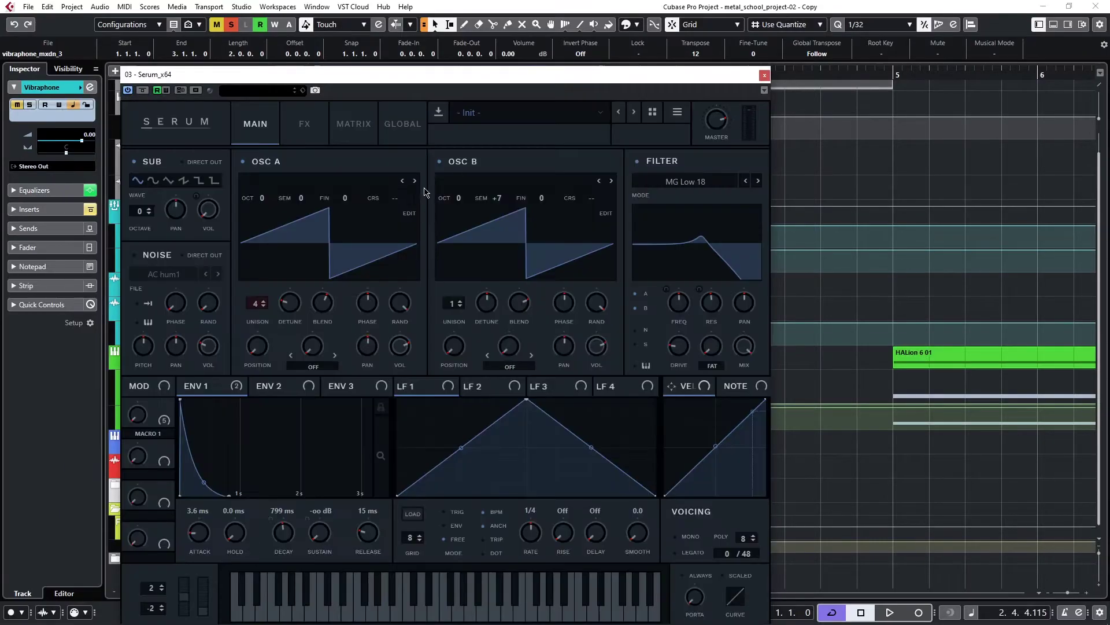
{"action": "left_click_drag", "start_coordinate": [470, 81], "coordinate": [453, 53]}
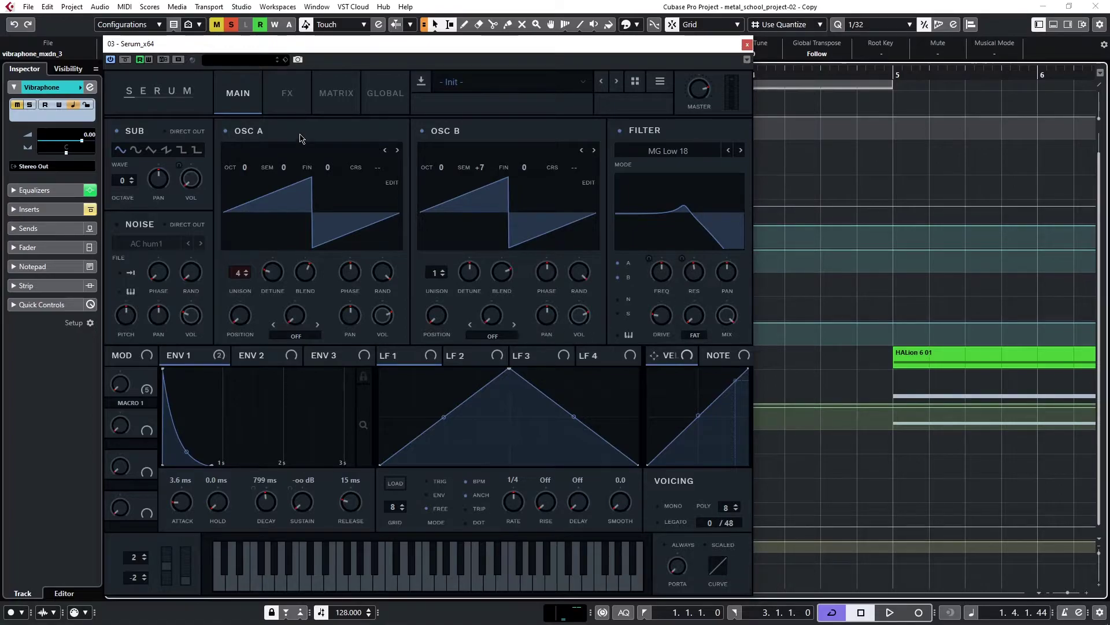
{"action": "left_click", "coordinate": [288, 108]}
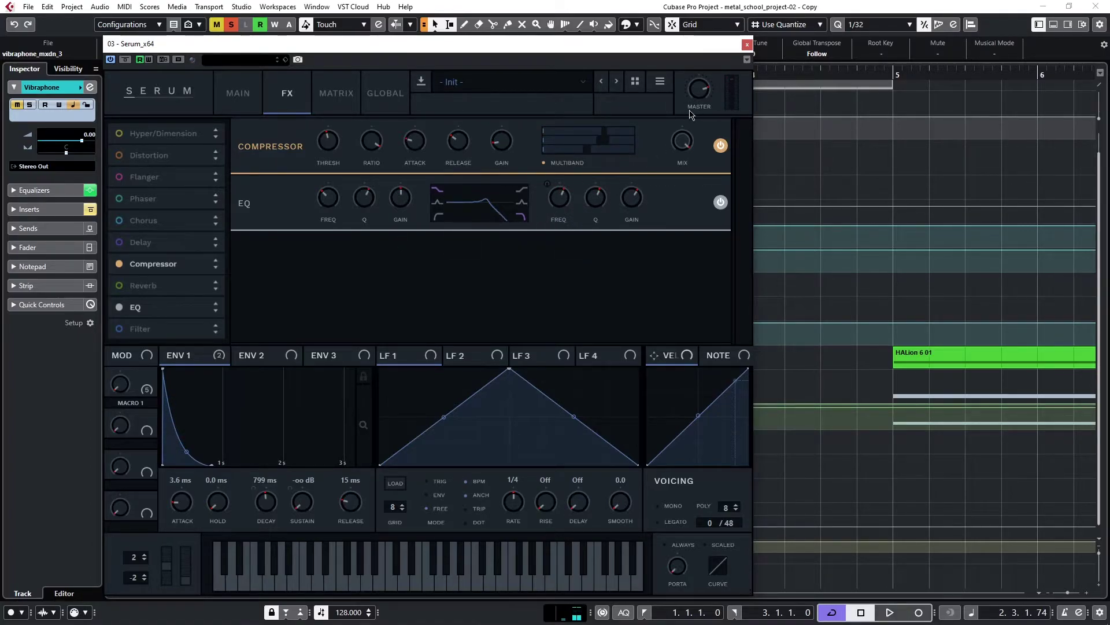
{"action": "left_click", "coordinate": [747, 44]}
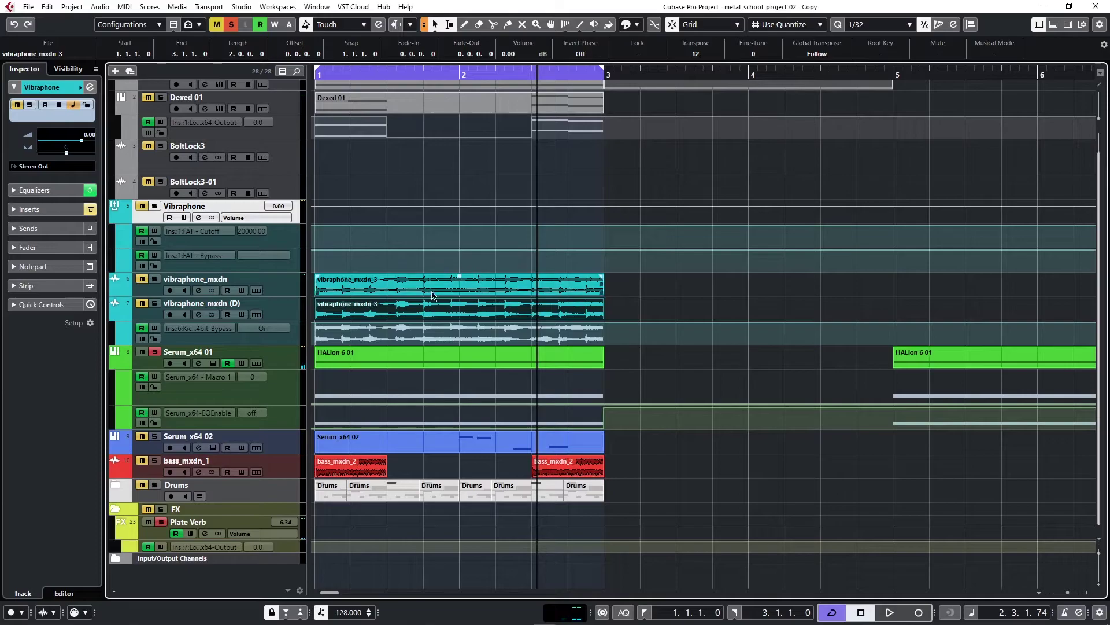
{"action": "left_click", "coordinate": [331, 364]}
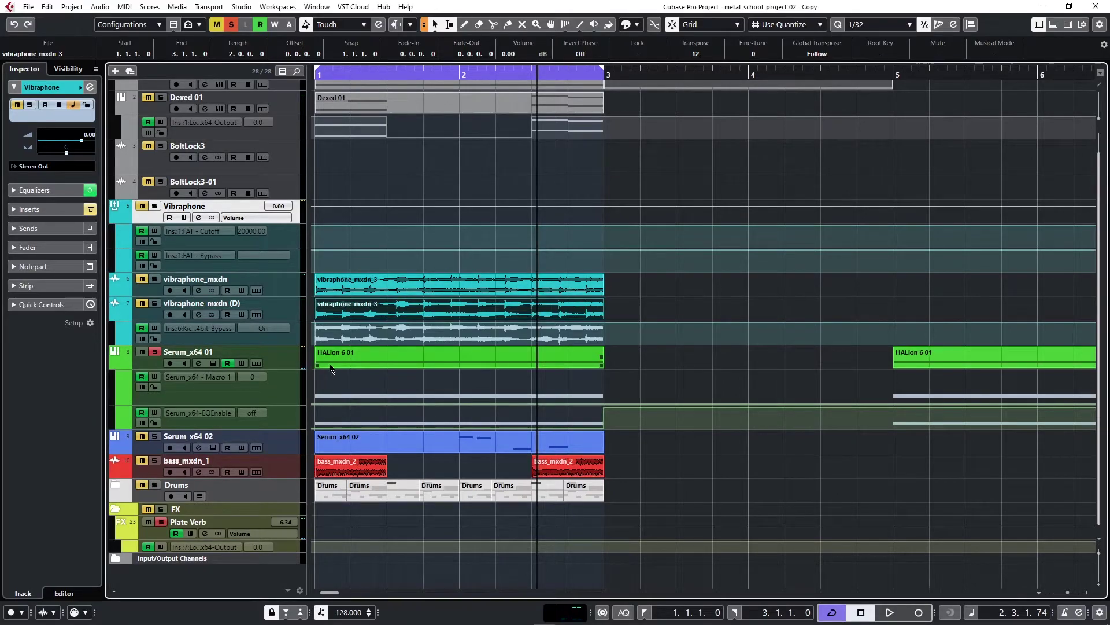
{"action": "double_click", "coordinate": [330, 365]}
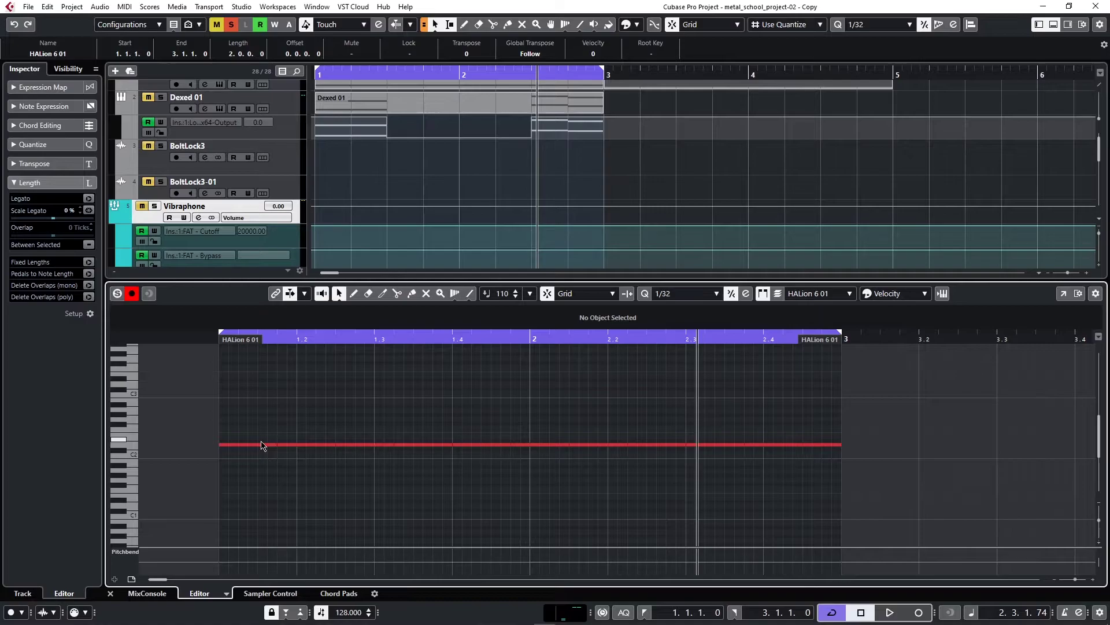
{"action": "left_click", "coordinate": [1053, 24]}
{"action": "key", "text": "Home"}
Step: Expand the Drums folder and play the Kick track soloed
{"action": "left_click", "coordinate": [120, 489]}
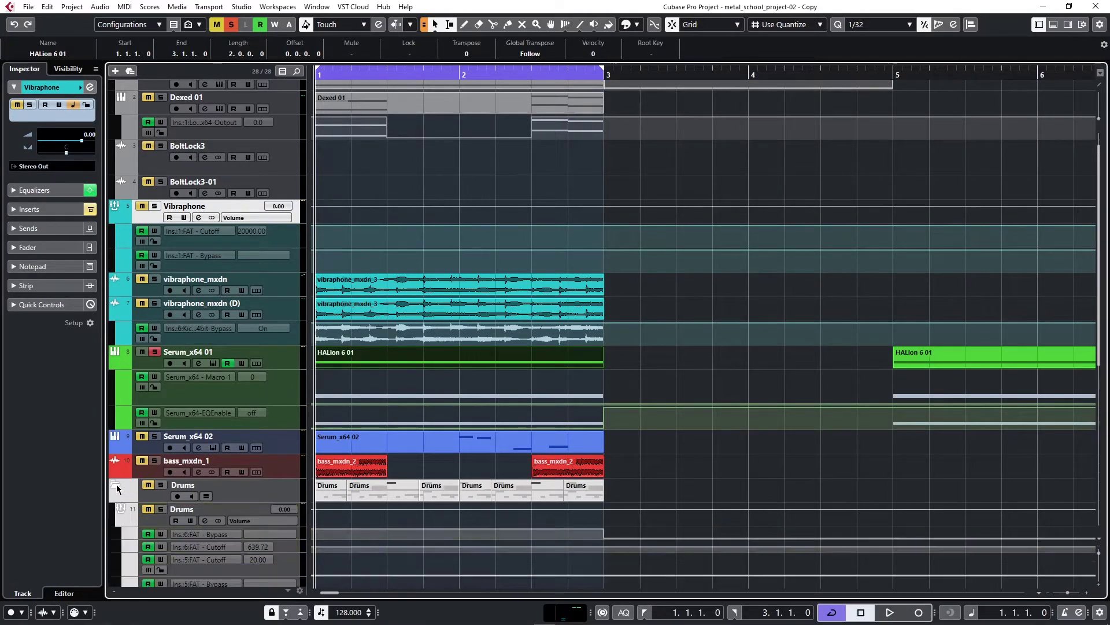
{"action": "scroll", "coordinate": [260, 485], "scroll_direction": "down", "scroll_amount": 5}
{"action": "scroll", "coordinate": [261, 486], "scroll_direction": "up", "scroll_amount": 2}
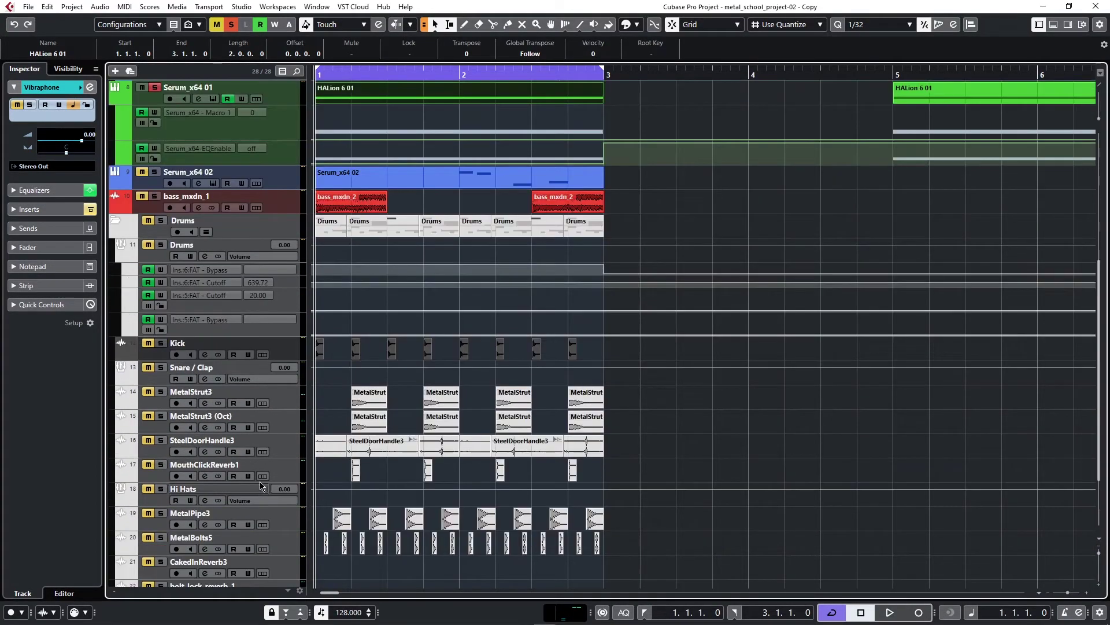
{"action": "left_click", "coordinate": [159, 344]}
{"action": "scroll", "coordinate": [446, 359], "scroll_direction": "up", "scroll_amount": 5}
{"action": "key", "text": "space"}
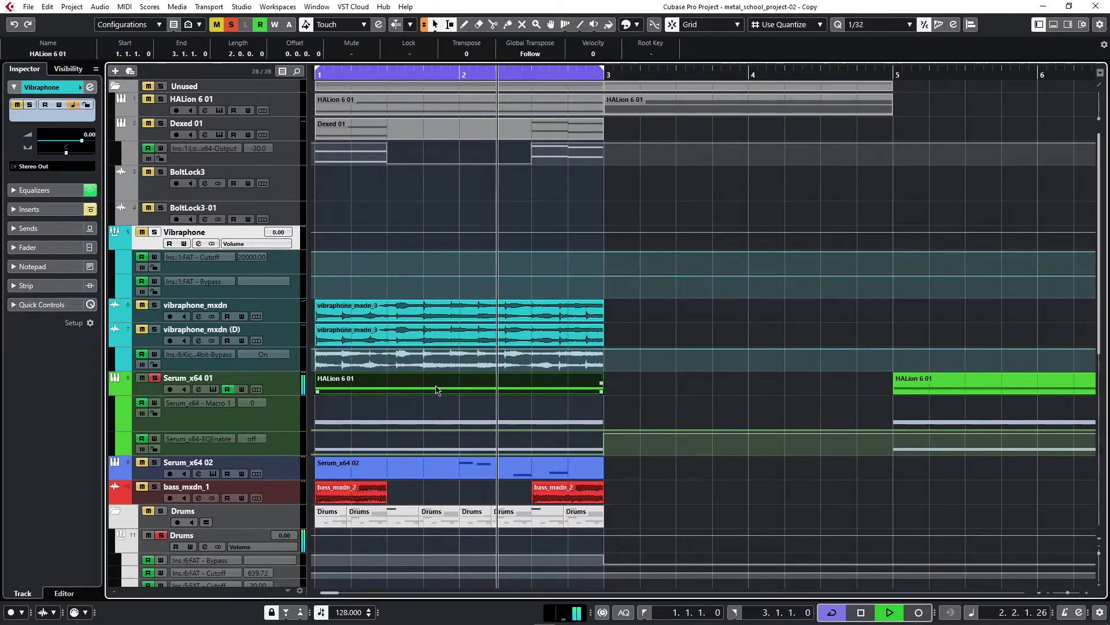
{"action": "key", "text": "space"}
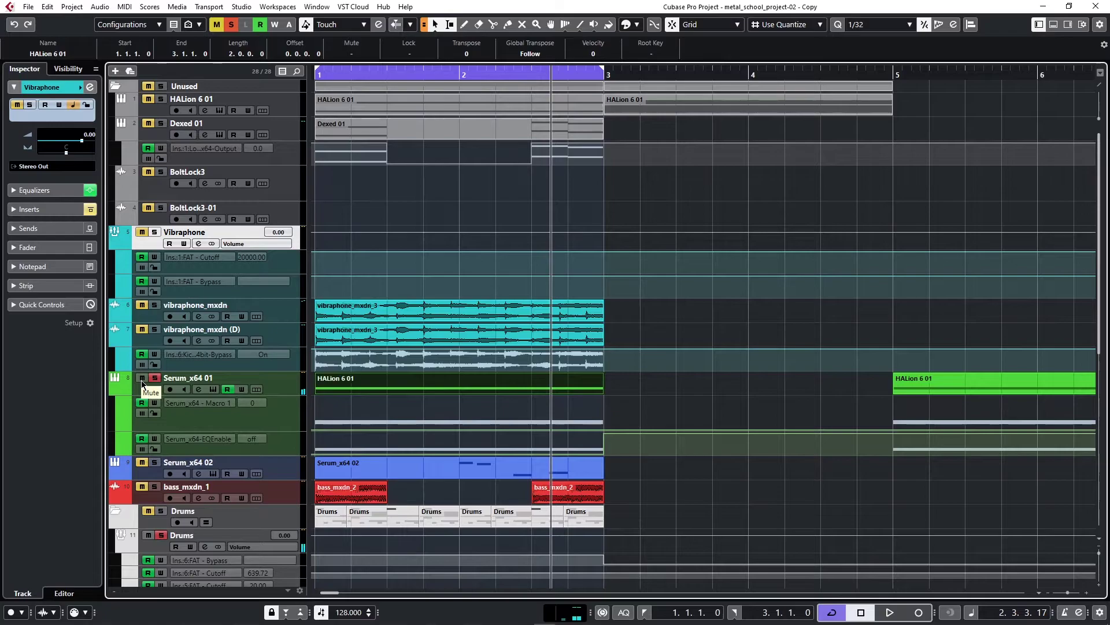
Step: Unsolo Kick and Serum_x64 01, and select the Serum_x64 02 track
{"action": "scroll", "coordinate": [141, 380], "scroll_direction": "down", "scroll_amount": 3}
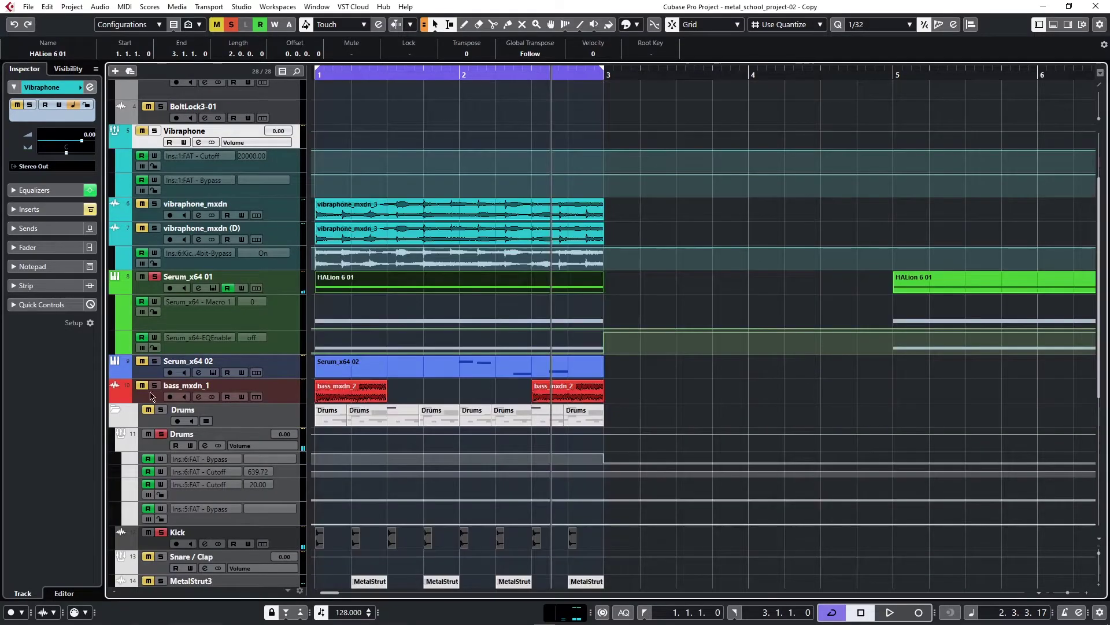
{"action": "left_click", "coordinate": [161, 532]}
{"action": "left_click", "coordinate": [156, 277]}
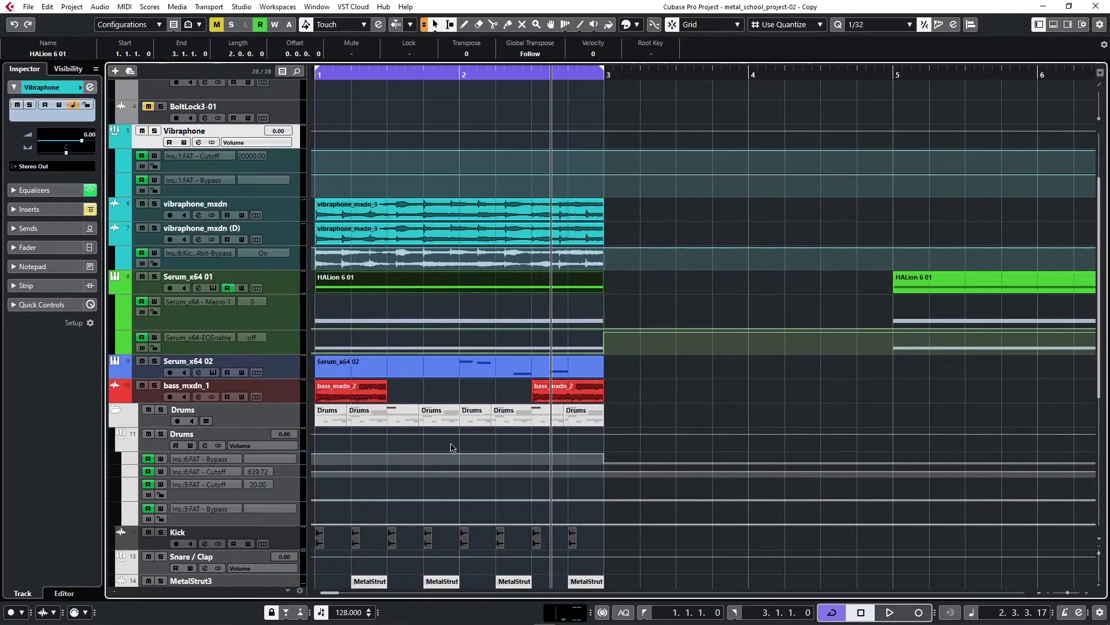
{"action": "left_click", "coordinate": [165, 366]}
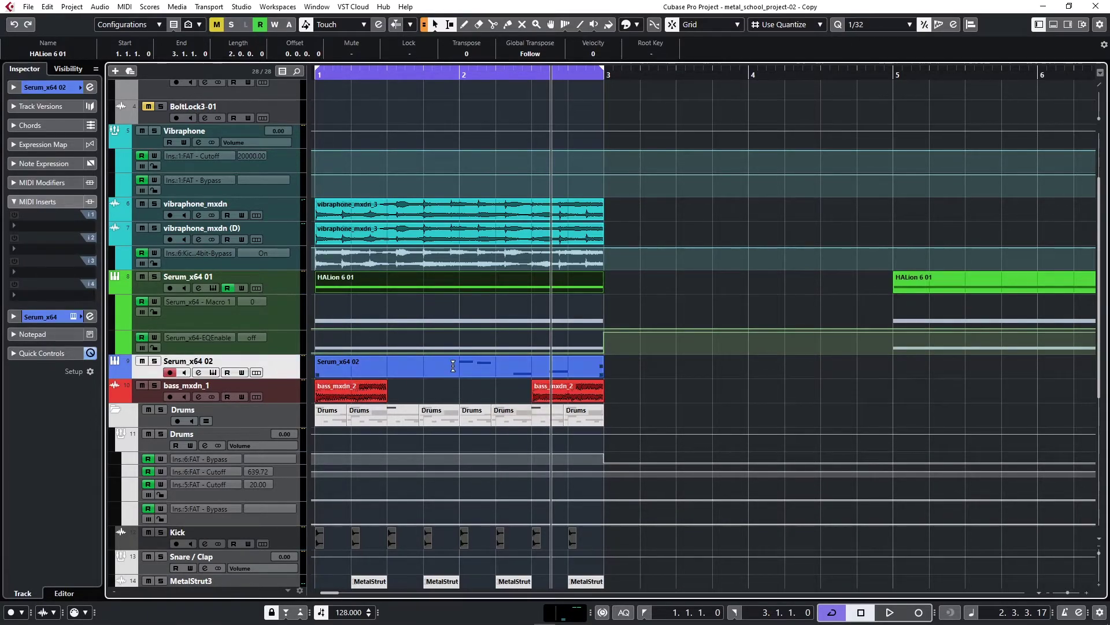
Step: Play from bar 1 with Serum_x64 02 briefly soloed, then unsolo it
{"action": "left_click", "coordinate": [476, 373]}
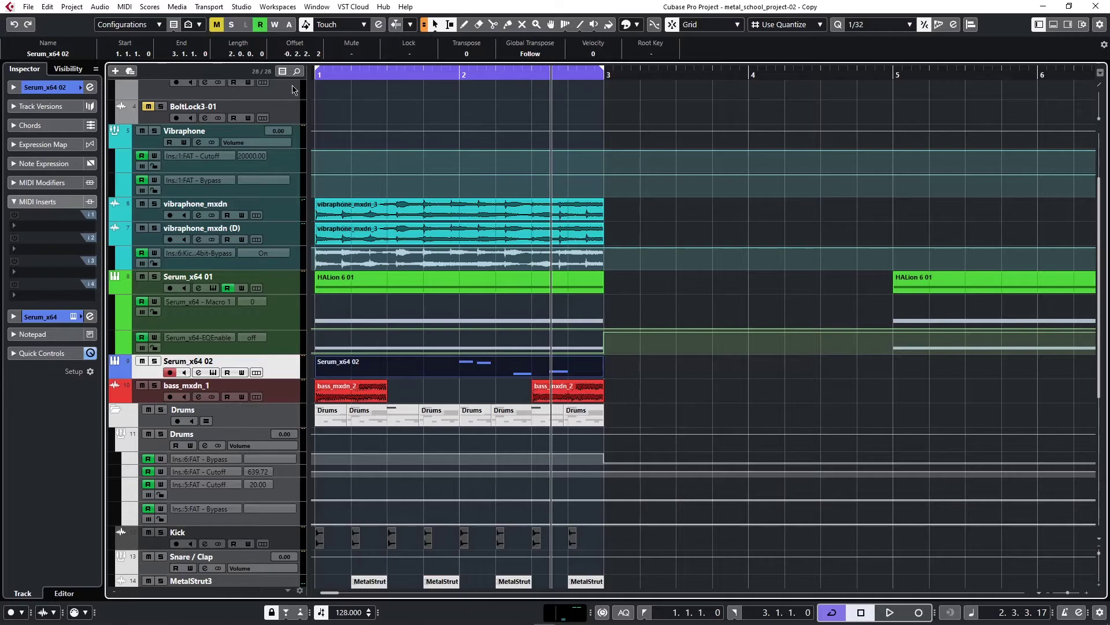
{"action": "left_click_drag", "start_coordinate": [325, 86], "coordinate": [324, 74]}
{"action": "key", "text": "space"}
{"action": "key", "text": "s"}
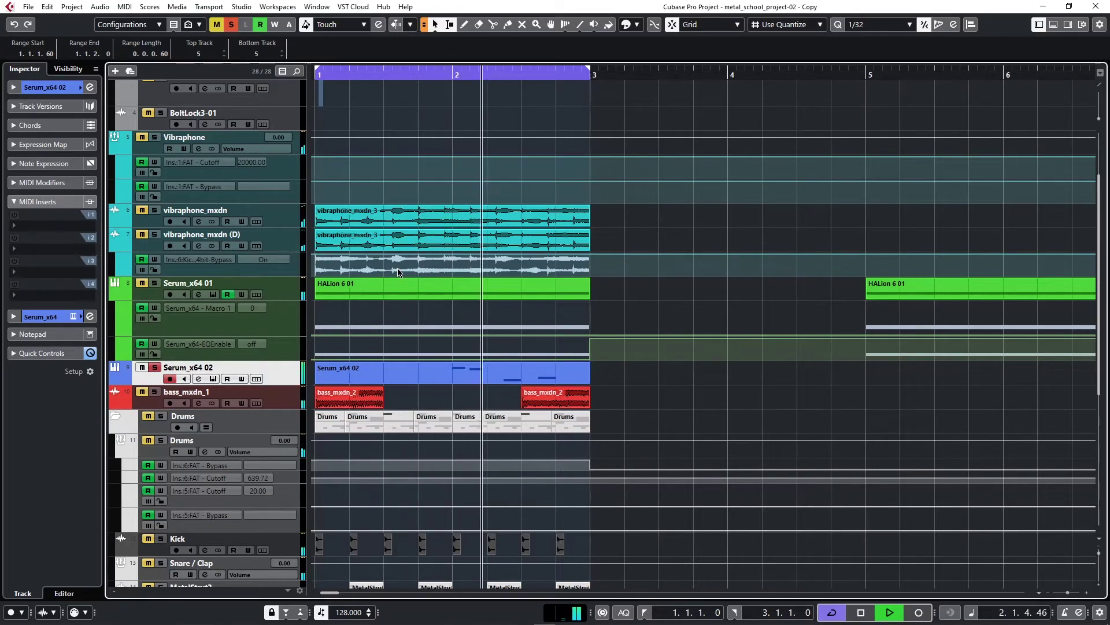
{"action": "left_click", "coordinate": [153, 367]}
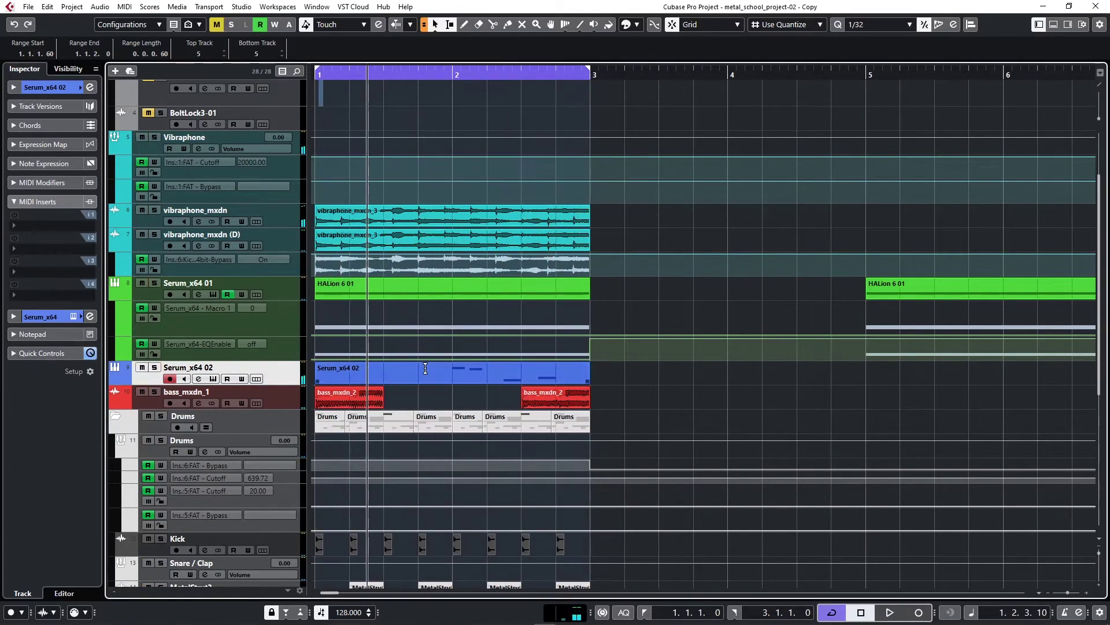
{"action": "scroll", "coordinate": [488, 304], "scroll_direction": "up", "scroll_amount": 3}
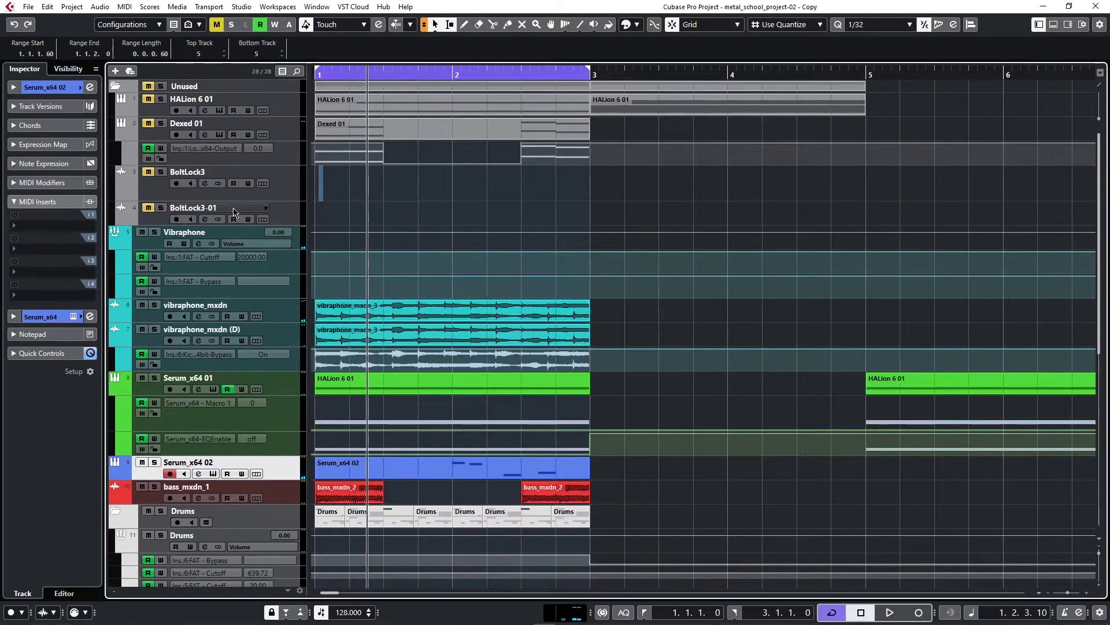
Step: Select the BoltLock3-01 track and preview BoltLock3.wav in ADSR Sample Manager
{"action": "left_click", "coordinate": [286, 209]}
{"action": "key", "text": "alt+Tab"}
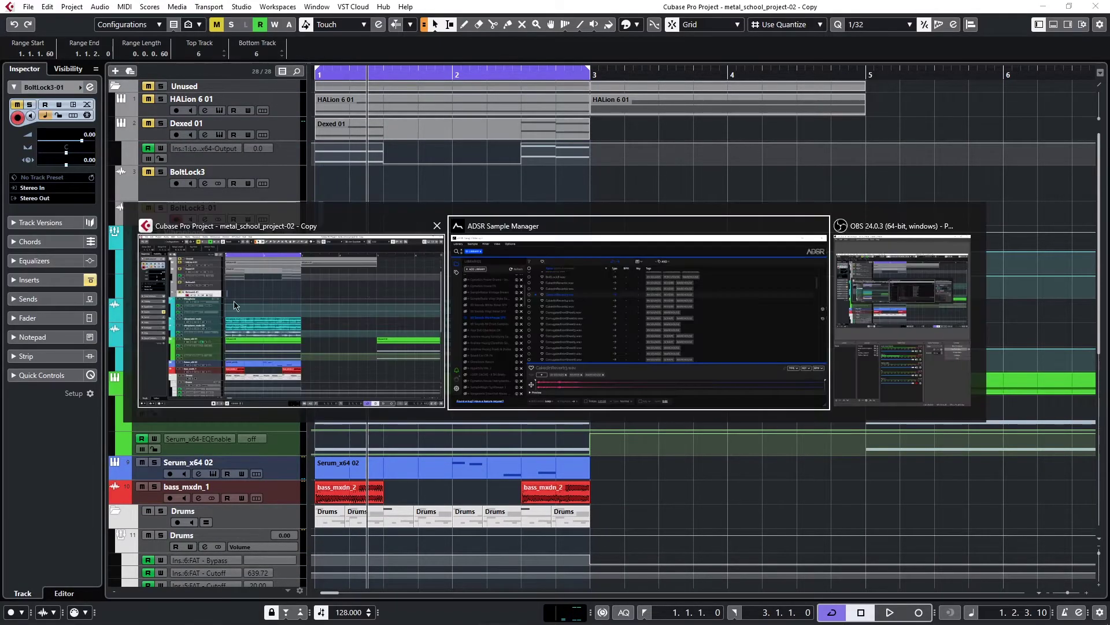
{"action": "scroll", "coordinate": [400, 198], "scroll_direction": "up", "scroll_amount": 2}
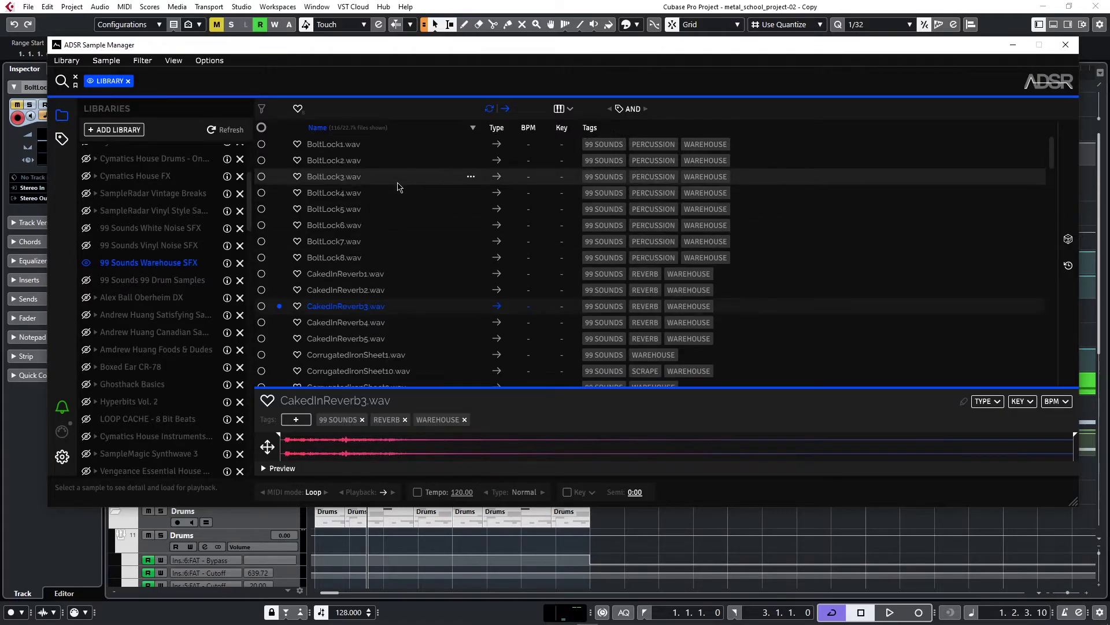
{"action": "left_click", "coordinate": [398, 183]}
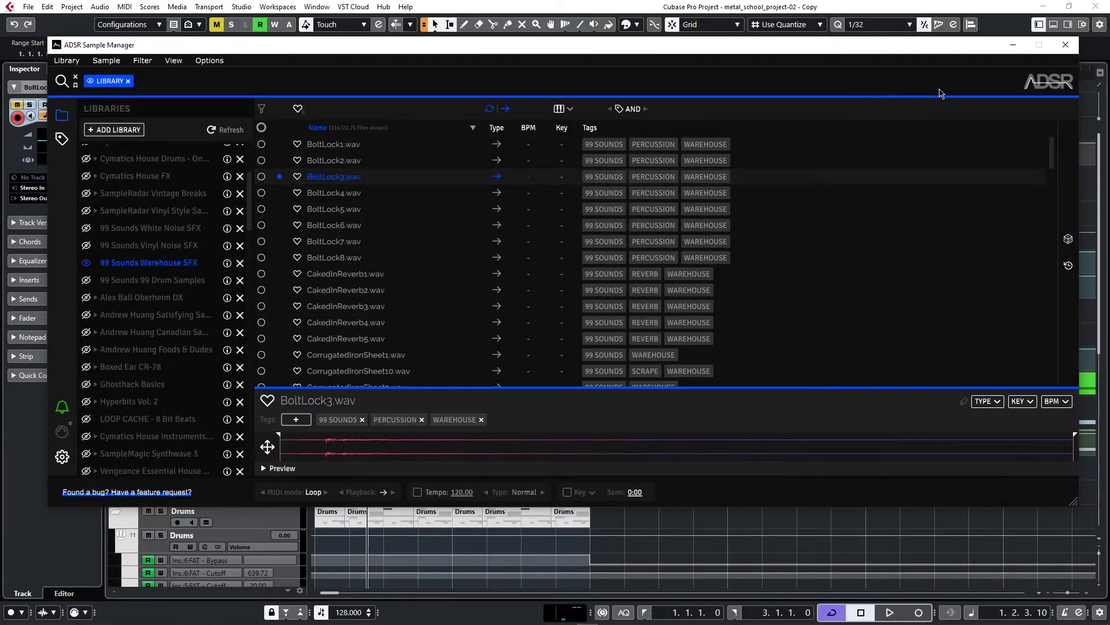
Step: Set a cycle range from bar 67 to 67.1.3 around the bolt-lock events and solo BoltLock3-01
{"action": "key", "text": "alt+Tab"}
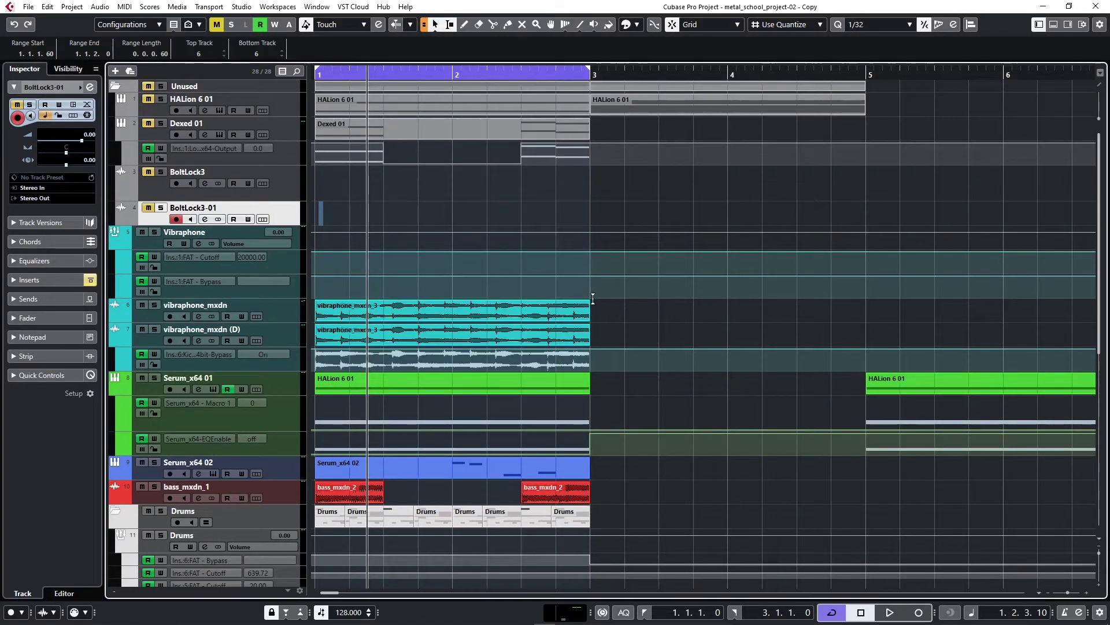
{"action": "scroll", "coordinate": [593, 298], "scroll_direction": "right", "scroll_amount": 10}
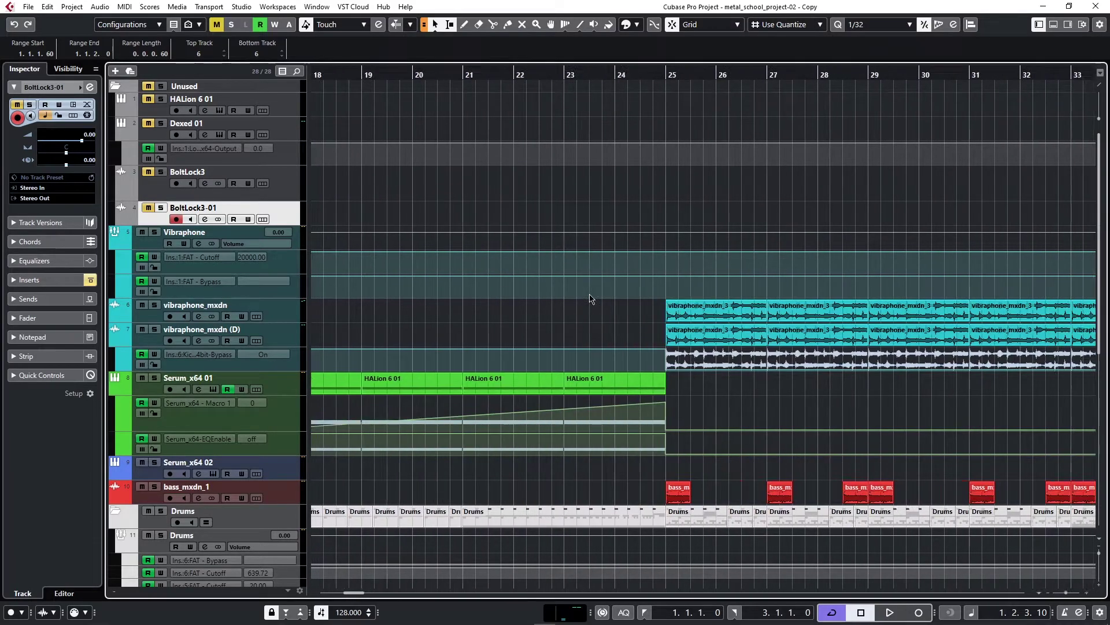
{"action": "scroll", "coordinate": [589, 298], "scroll_direction": "right", "scroll_amount": 15}
{"action": "scroll", "coordinate": [765, 315], "scroll_direction": "up", "scroll_amount": 3}
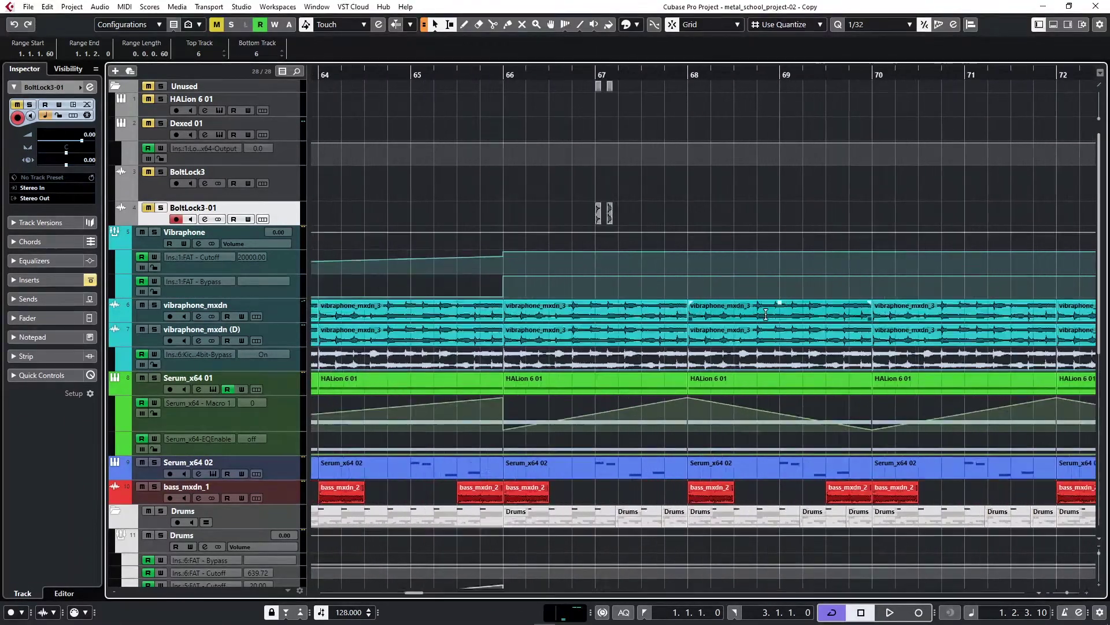
{"action": "scroll", "coordinate": [501, 273], "scroll_direction": "up", "scroll_amount": 5}
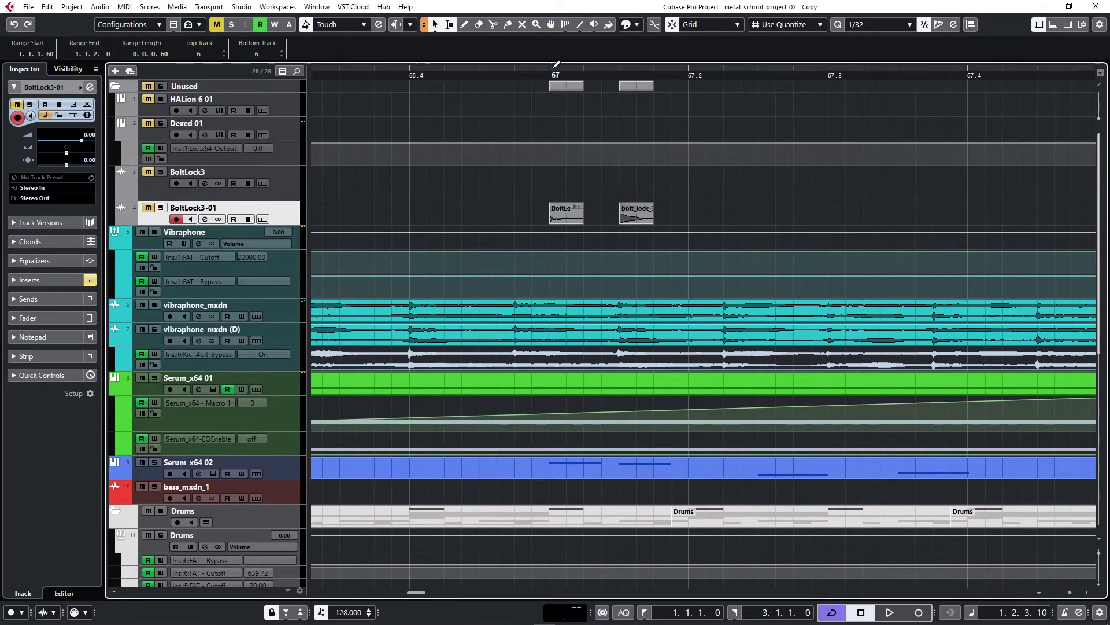
{"action": "left_click_drag", "start_coordinate": [557, 65], "coordinate": [619, 68]}
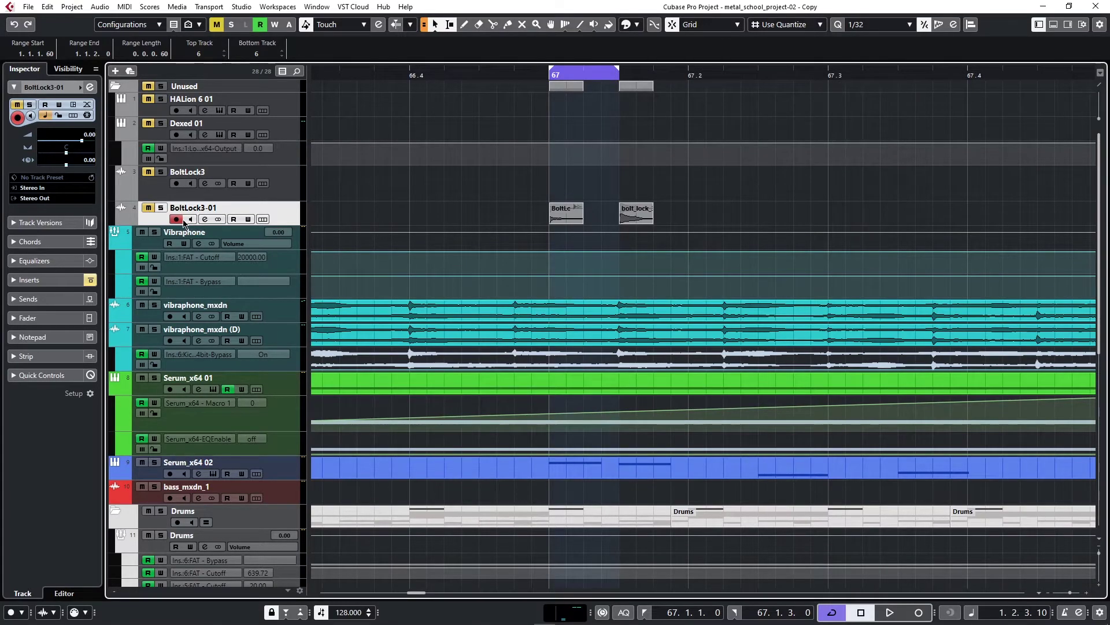
{"action": "left_click", "coordinate": [162, 209]}
{"action": "key", "text": "Up"}
{"action": "left_click", "coordinate": [206, 221]}
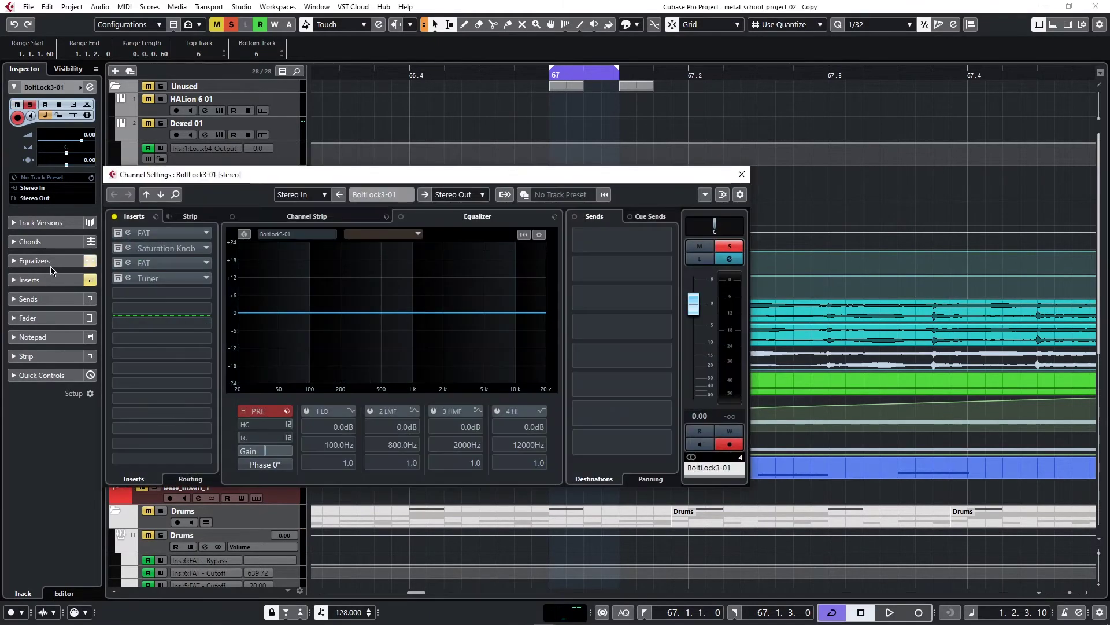
{"action": "left_click", "coordinate": [741, 174]}
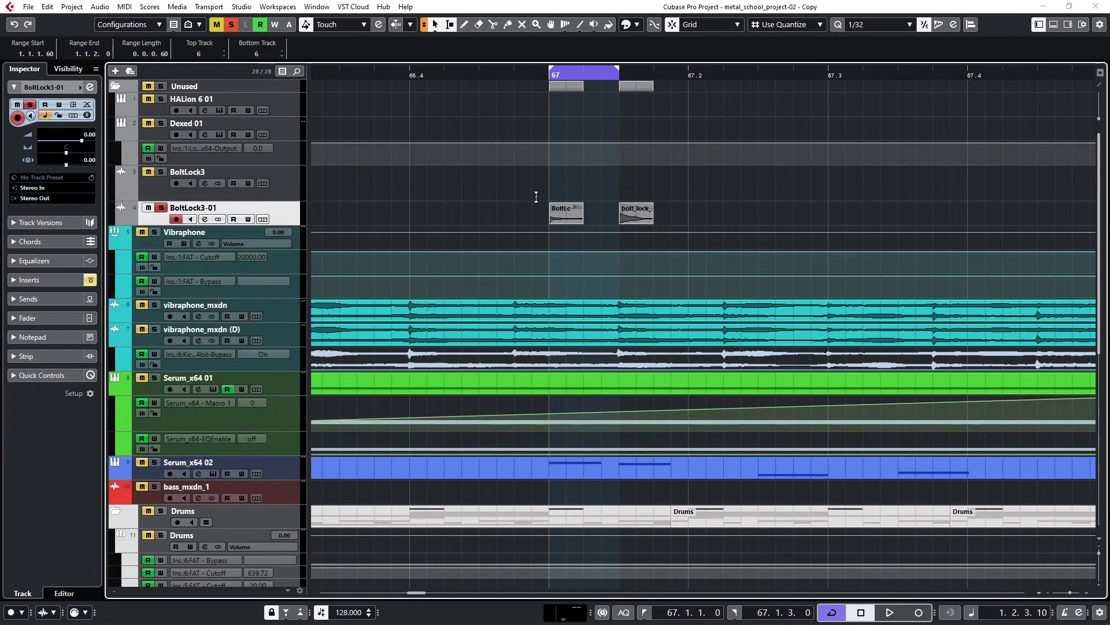
{"action": "left_click", "coordinate": [552, 75]}
{"action": "key", "text": "space"}
{"action": "left_click", "coordinate": [205, 219]}
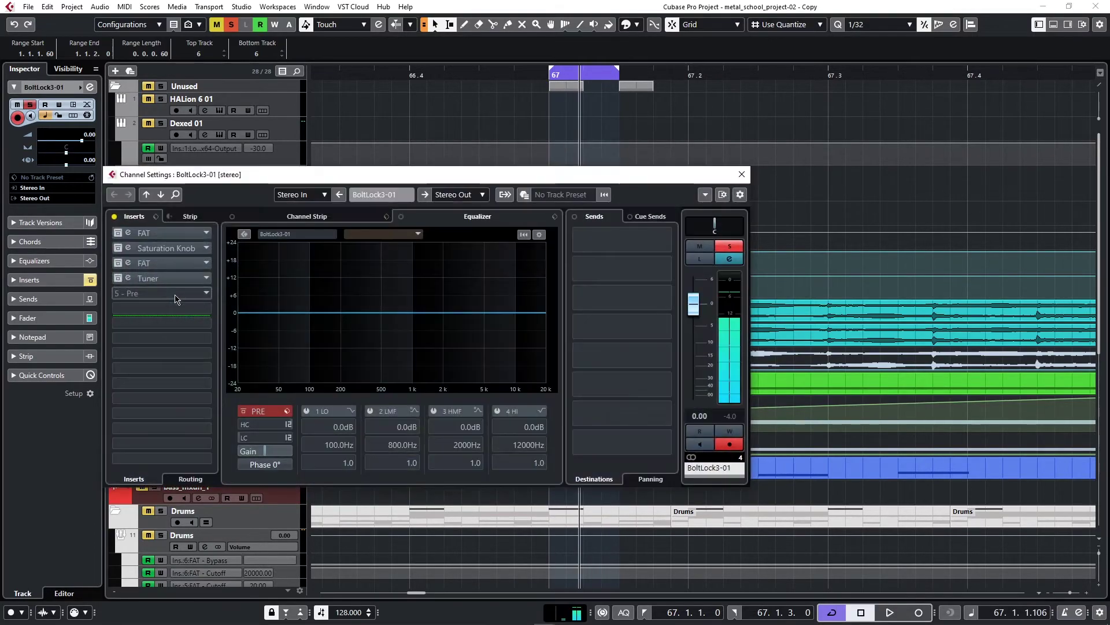
{"action": "left_click", "coordinate": [130, 232]}
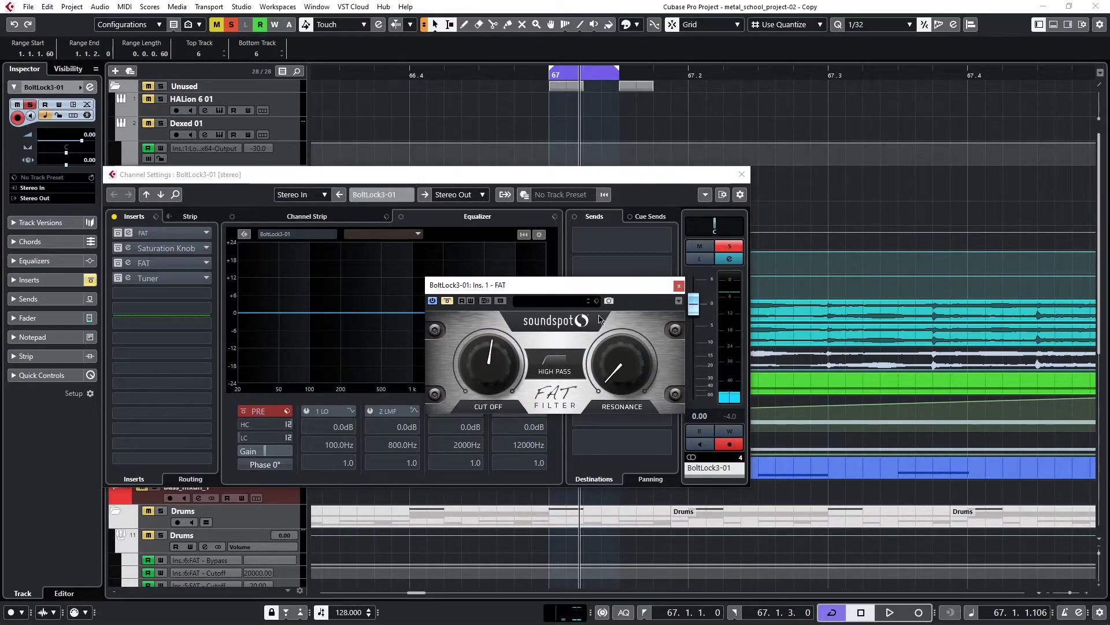
{"action": "left_click", "coordinate": [679, 285]}
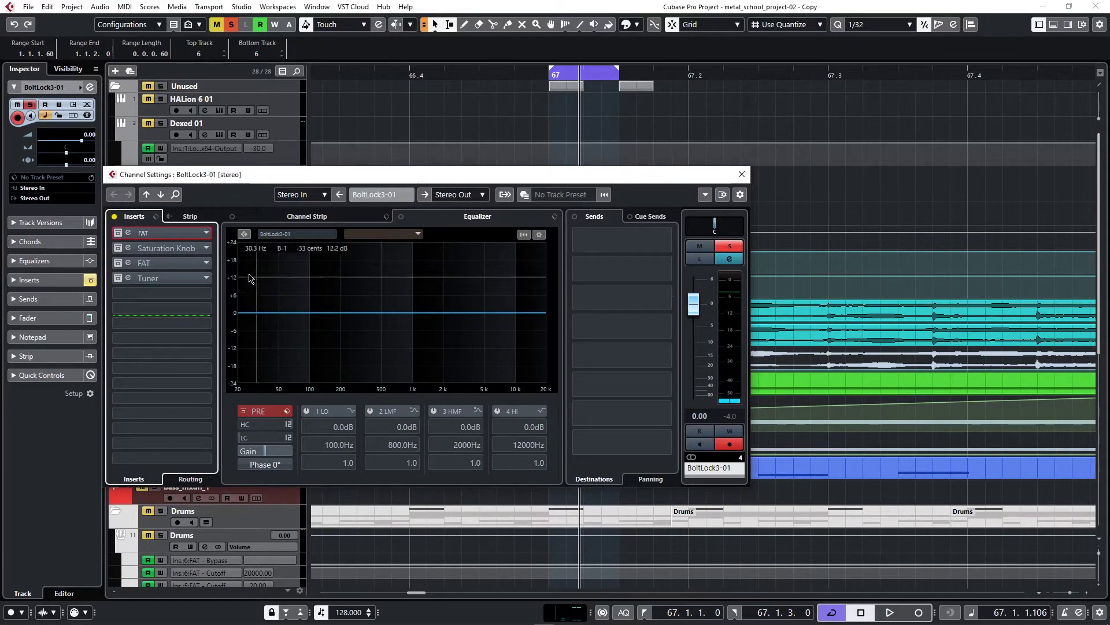
{"action": "left_click", "coordinate": [128, 263]}
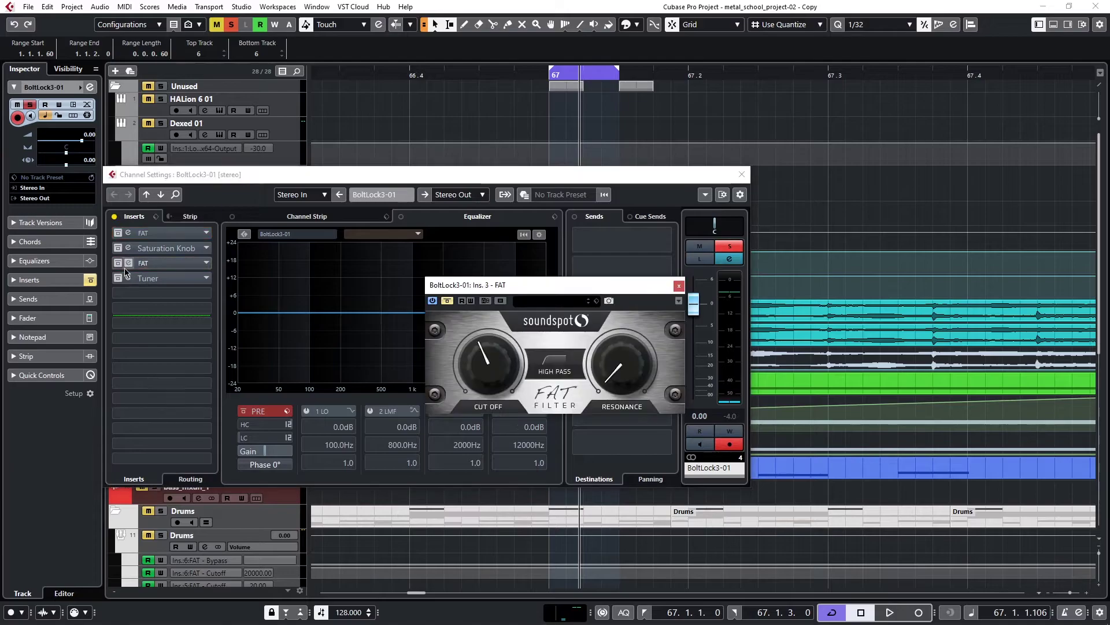
{"action": "left_click", "coordinate": [679, 286]}
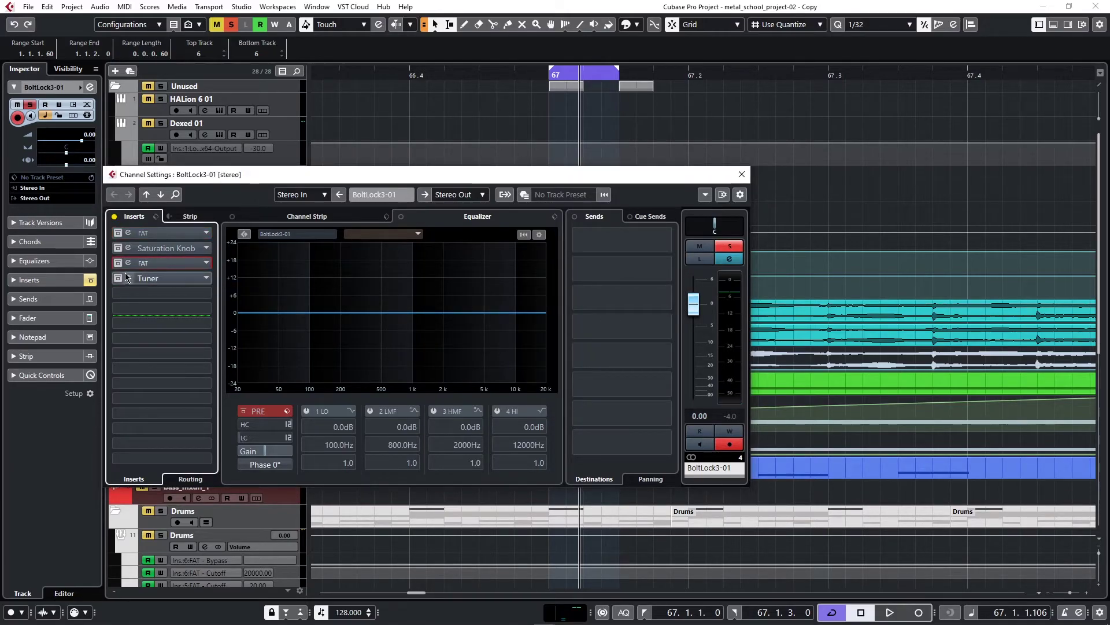
{"action": "left_click", "coordinate": [742, 174]}
Step: Move the cycle range to 67.1.3–67.2.1 and play it once
{"action": "left_click", "coordinate": [567, 221]}
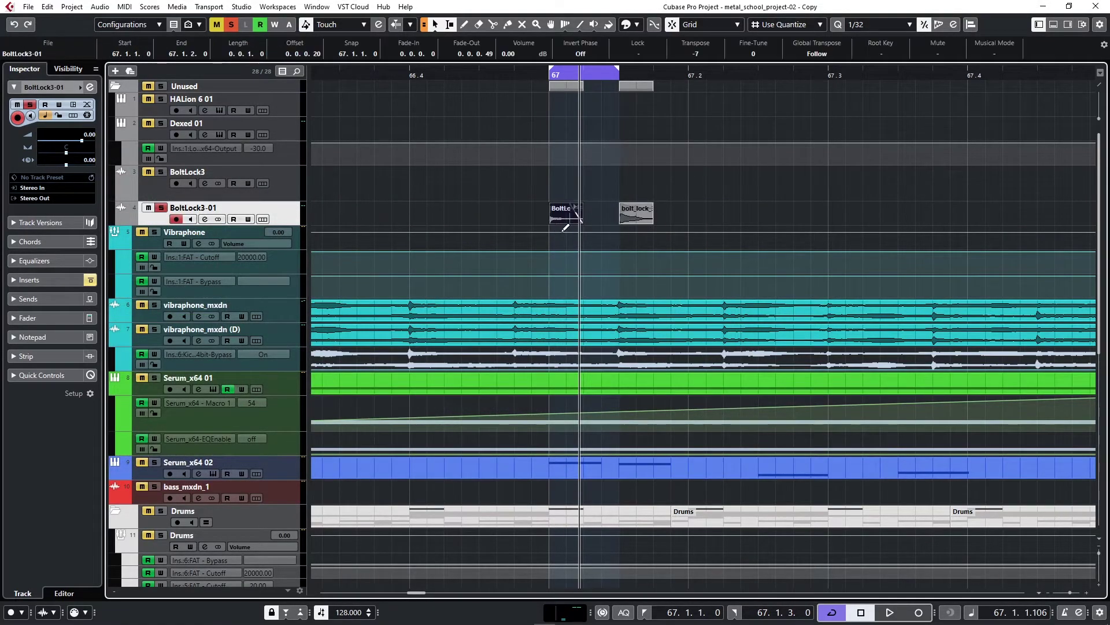
{"action": "left_click", "coordinate": [204, 219]}
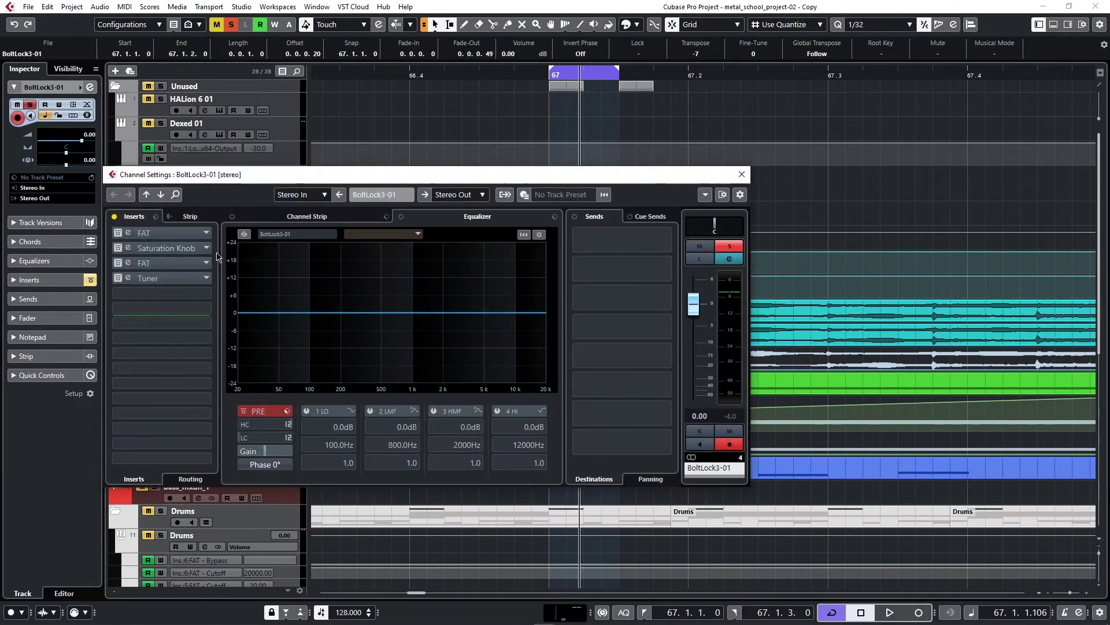
{"action": "left_click", "coordinate": [742, 174]}
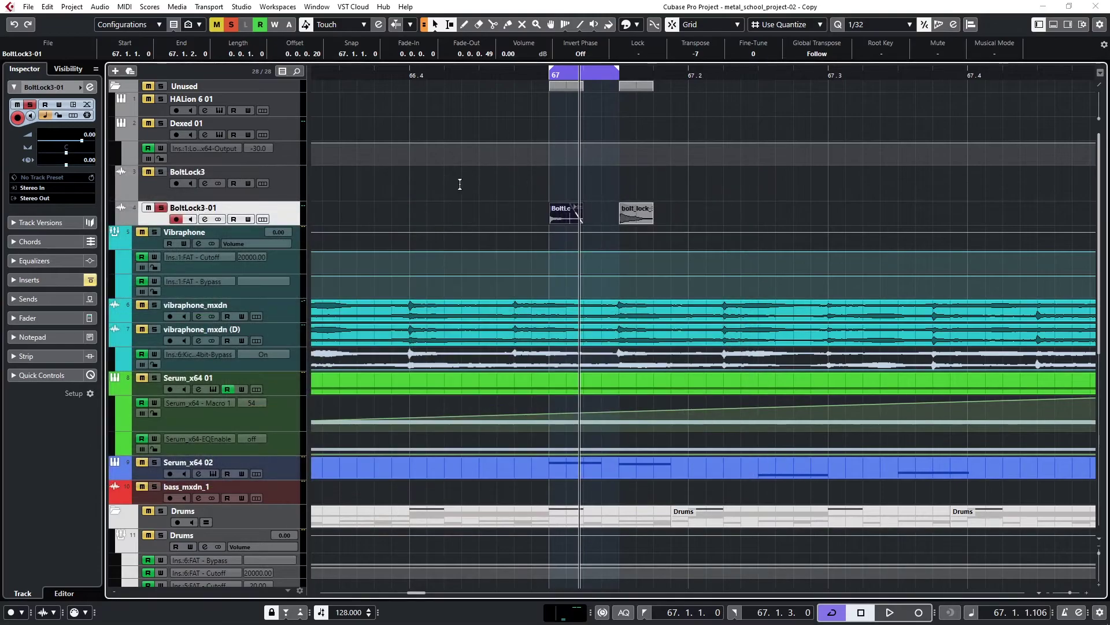
{"action": "left_click_drag", "start_coordinate": [561, 73], "coordinate": [626, 76]}
{"action": "left_click", "coordinate": [621, 77]}
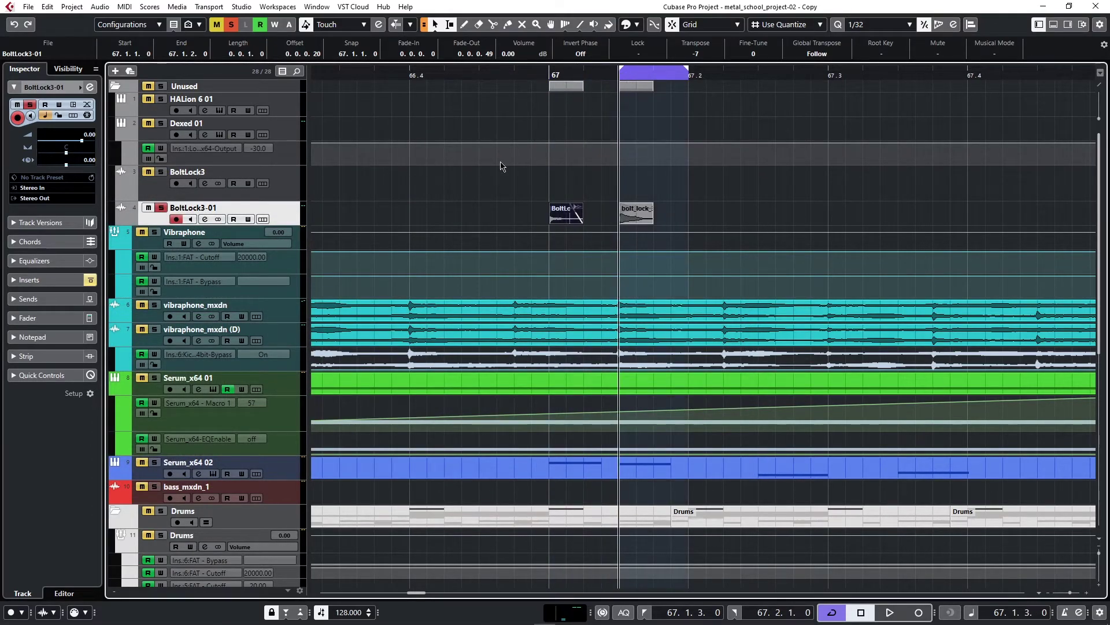
{"action": "key", "text": "space"}
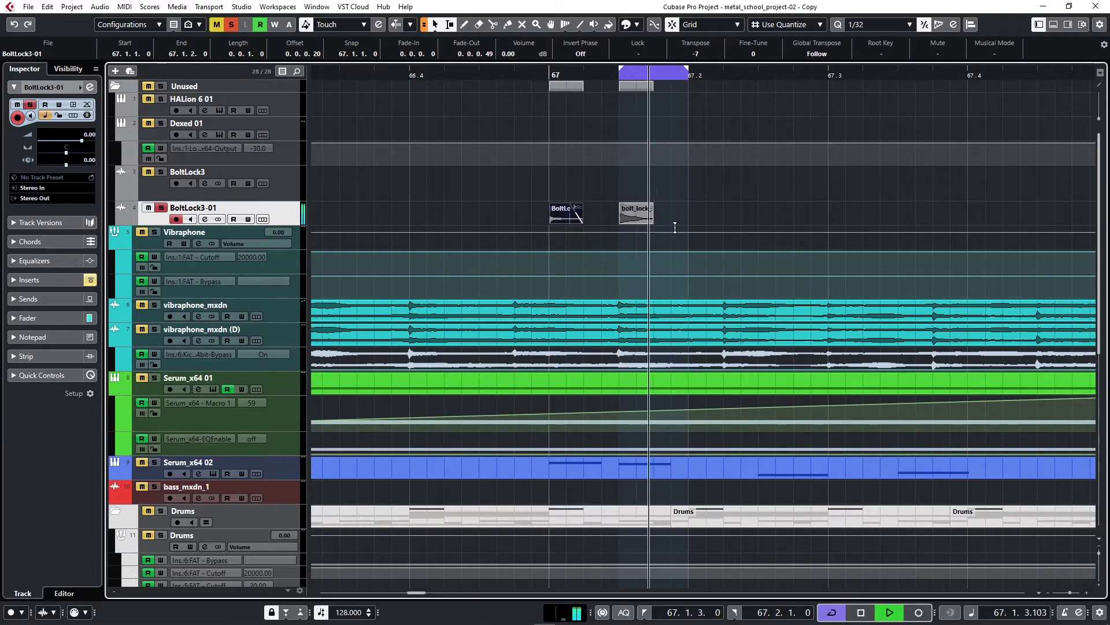
{"action": "key", "text": "space"}
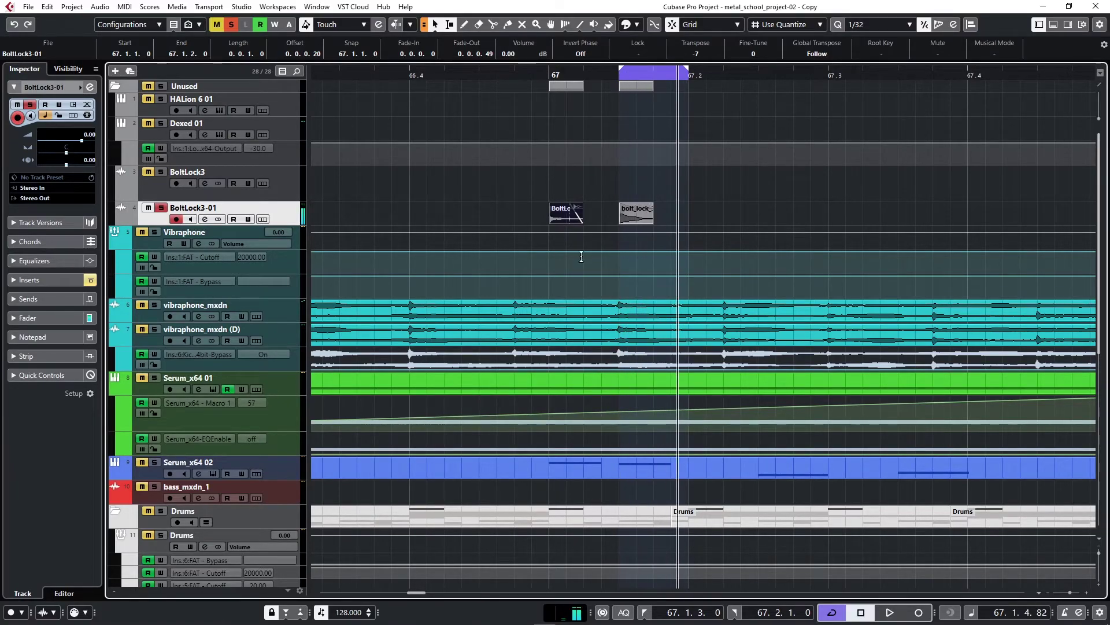
Step: Swap the solo from BoltLock3-01 to Serum_x64 02 and open its Serum synth
{"action": "scroll", "coordinate": [587, 259], "scroll_direction": "down", "scroll_amount": 6}
{"action": "scroll", "coordinate": [587, 258], "scroll_direction": "left", "scroll_amount": 10}
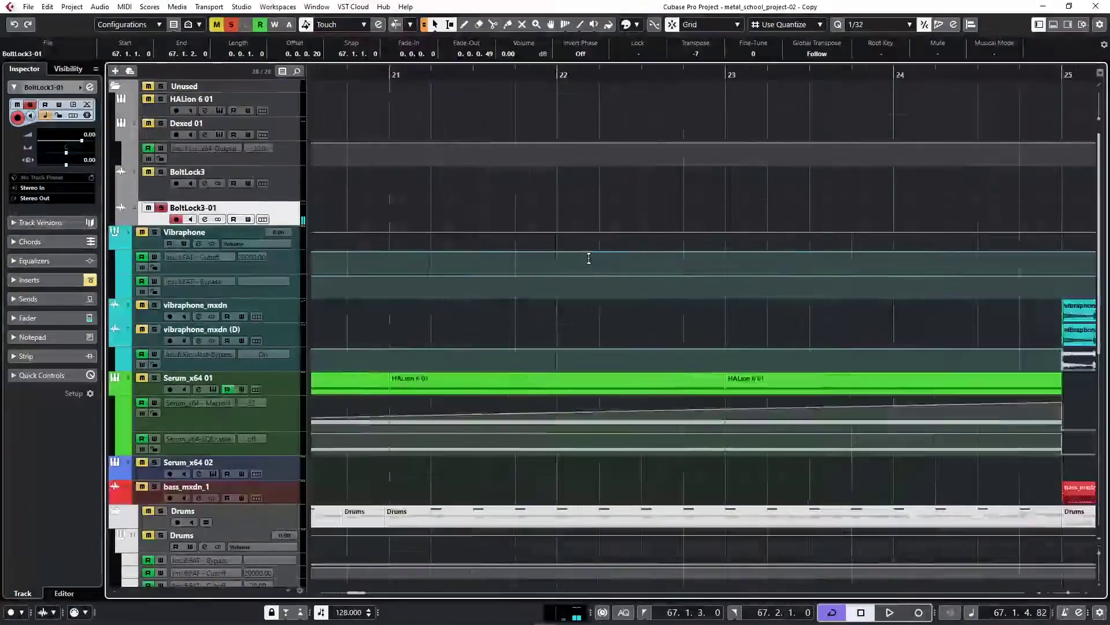
{"action": "scroll", "coordinate": [589, 259], "scroll_direction": "left", "scroll_amount": 5}
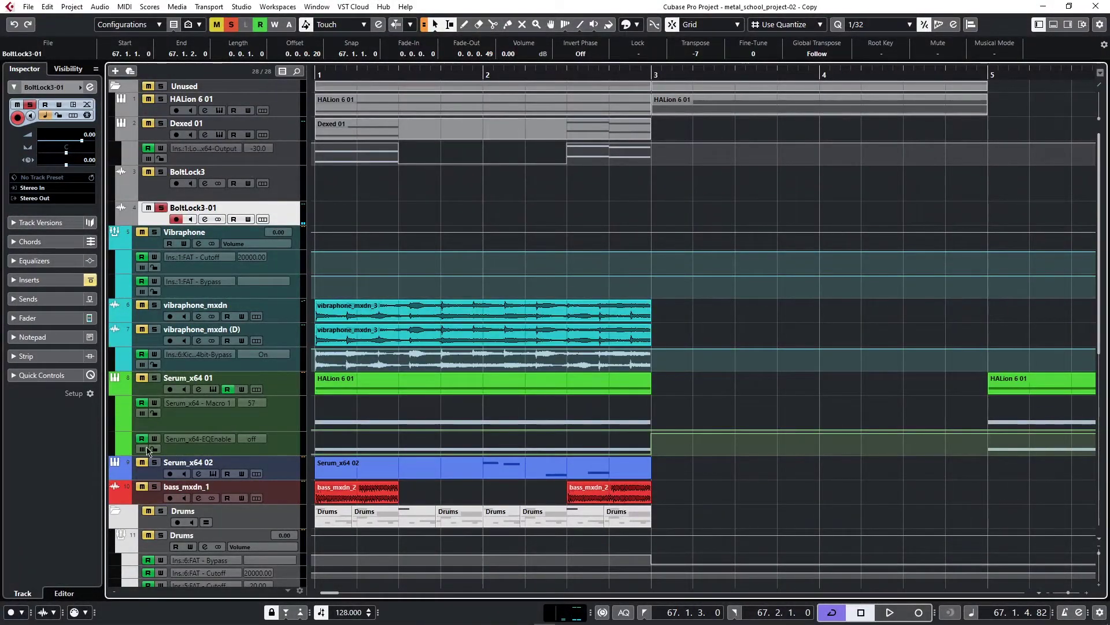
{"action": "left_click", "coordinate": [161, 207]}
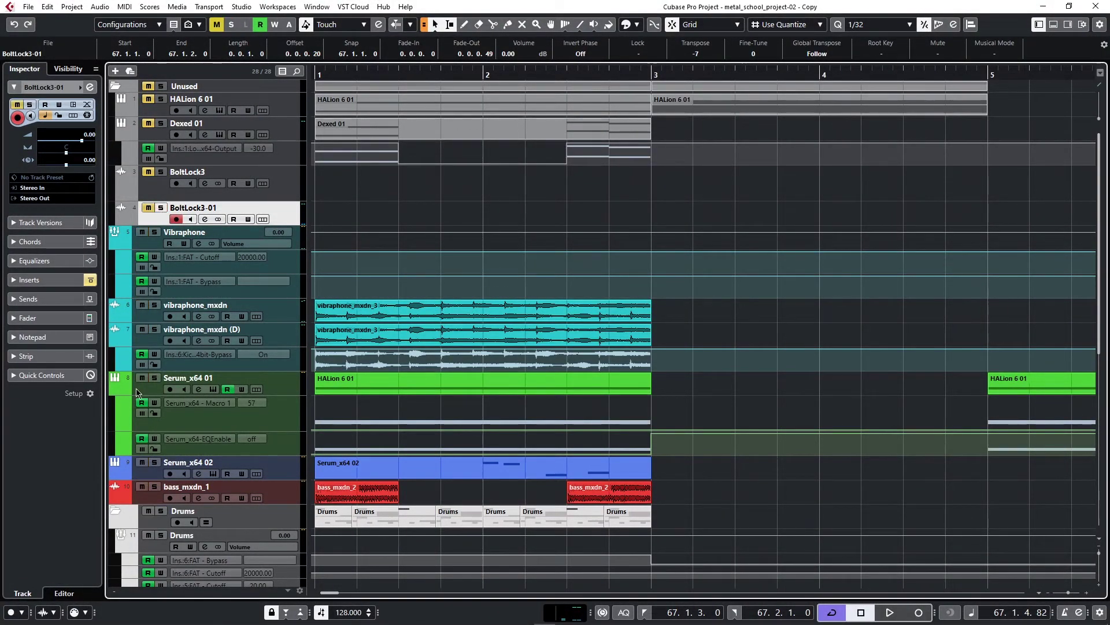
{"action": "left_click", "coordinate": [155, 463]}
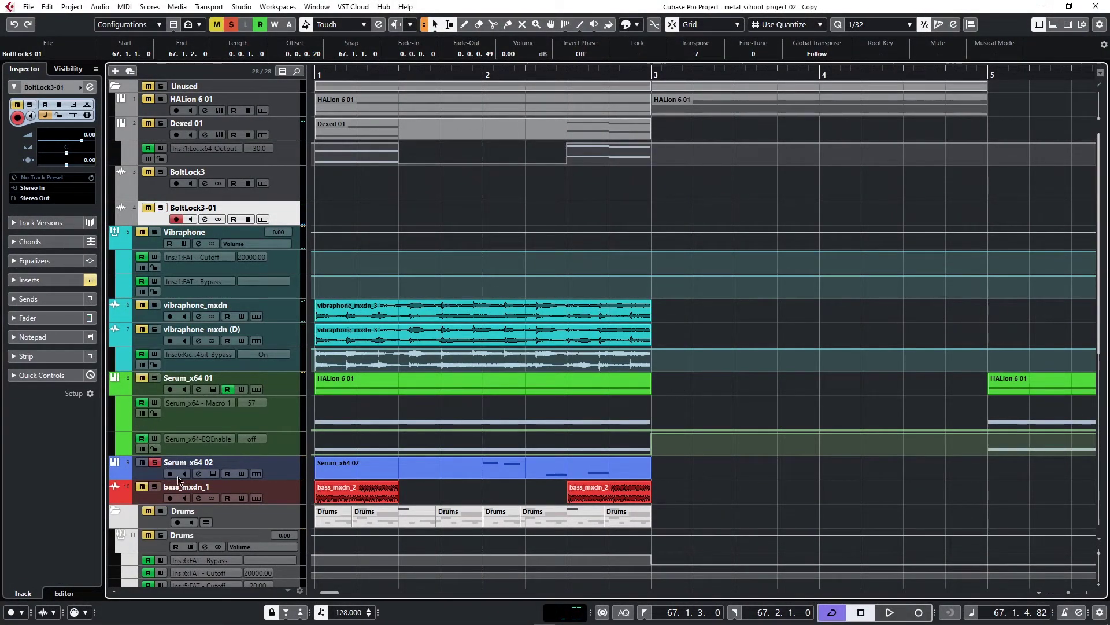
{"action": "left_click", "coordinate": [215, 474]}
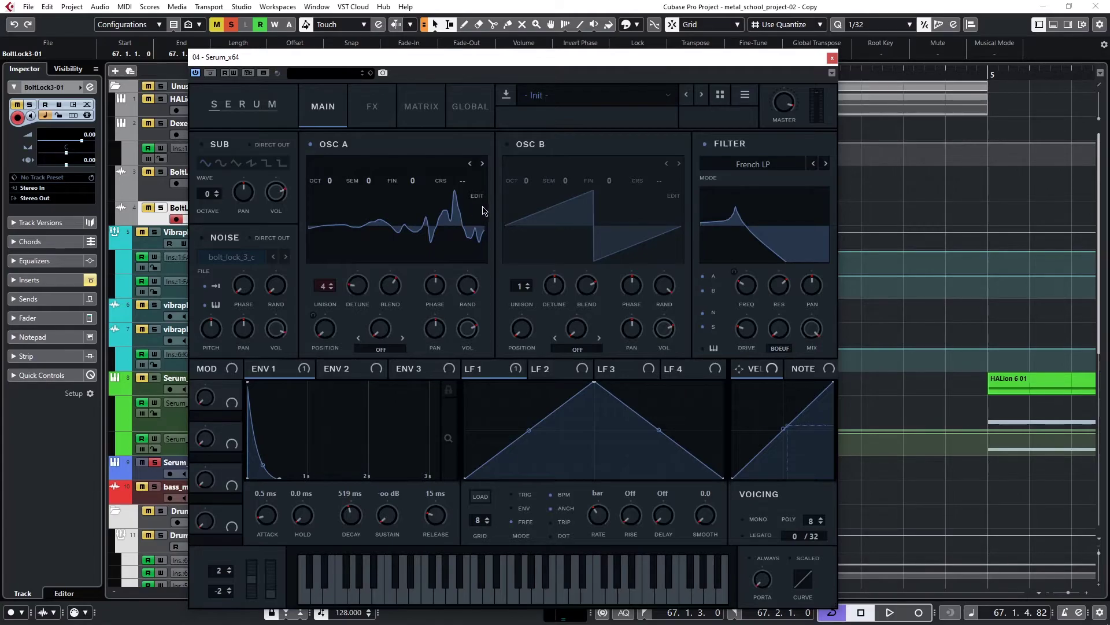
Step: Show Oscillator A's wavetable in 3D, open its wavetable editor and browse the frame strip
{"action": "left_click", "coordinate": [446, 219]}
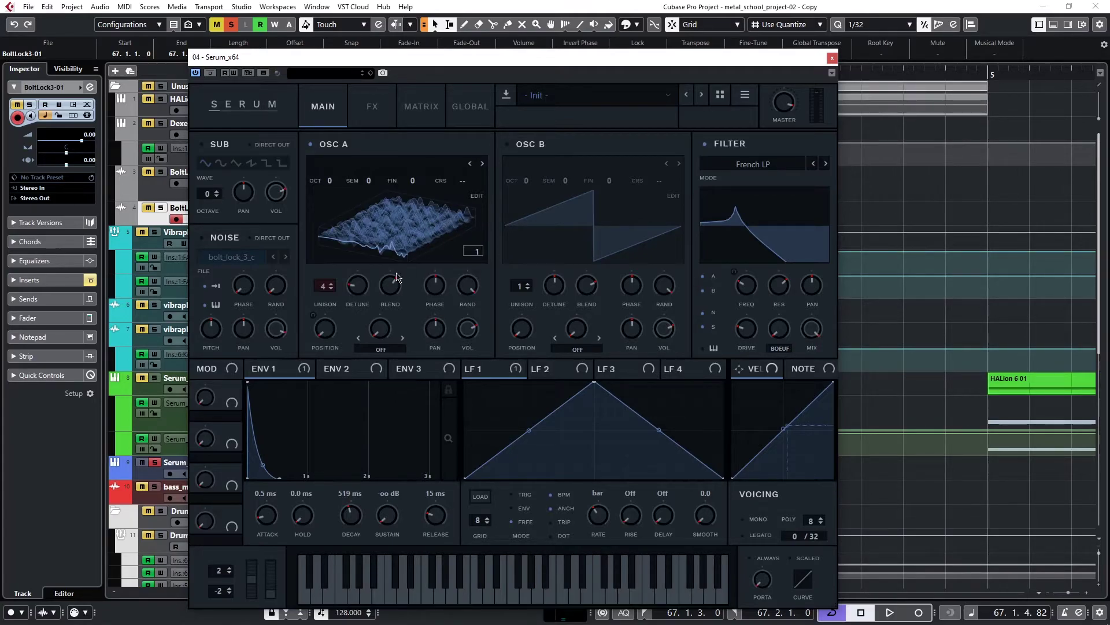
{"action": "left_click", "coordinate": [476, 197]}
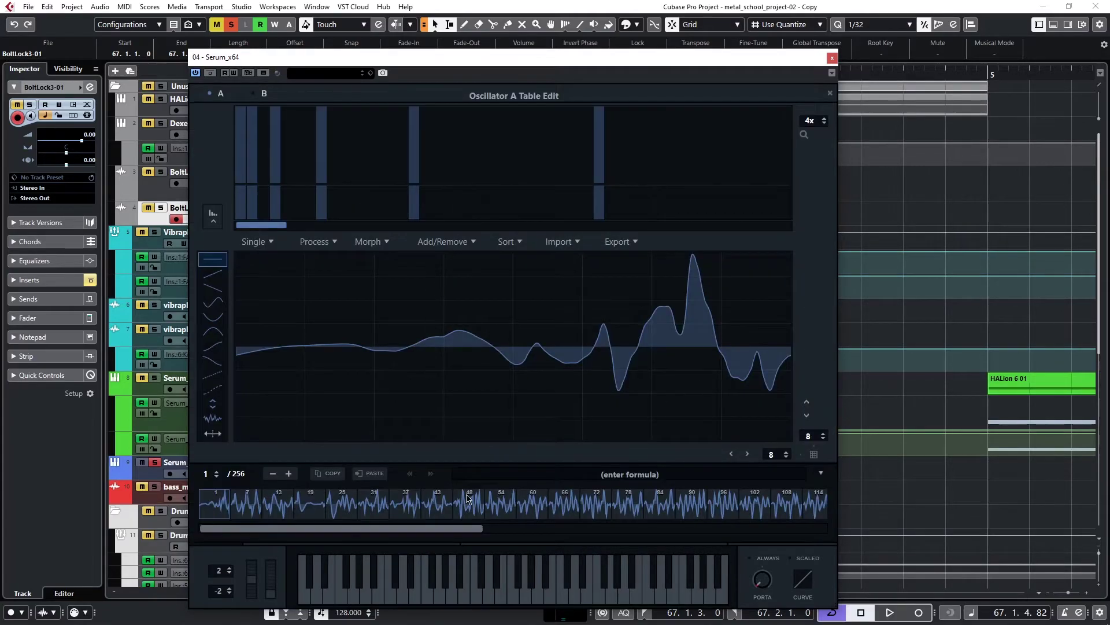
{"action": "left_click_drag", "start_coordinate": [387, 533], "coordinate": [785, 523]}
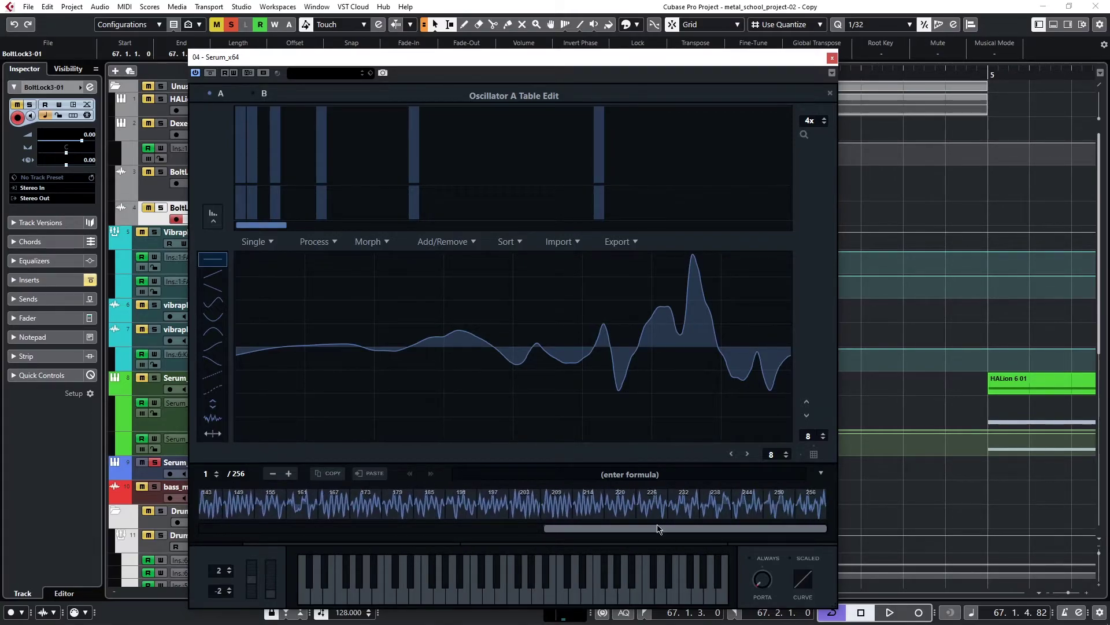
{"action": "left_click_drag", "start_coordinate": [657, 531], "coordinate": [283, 544]}
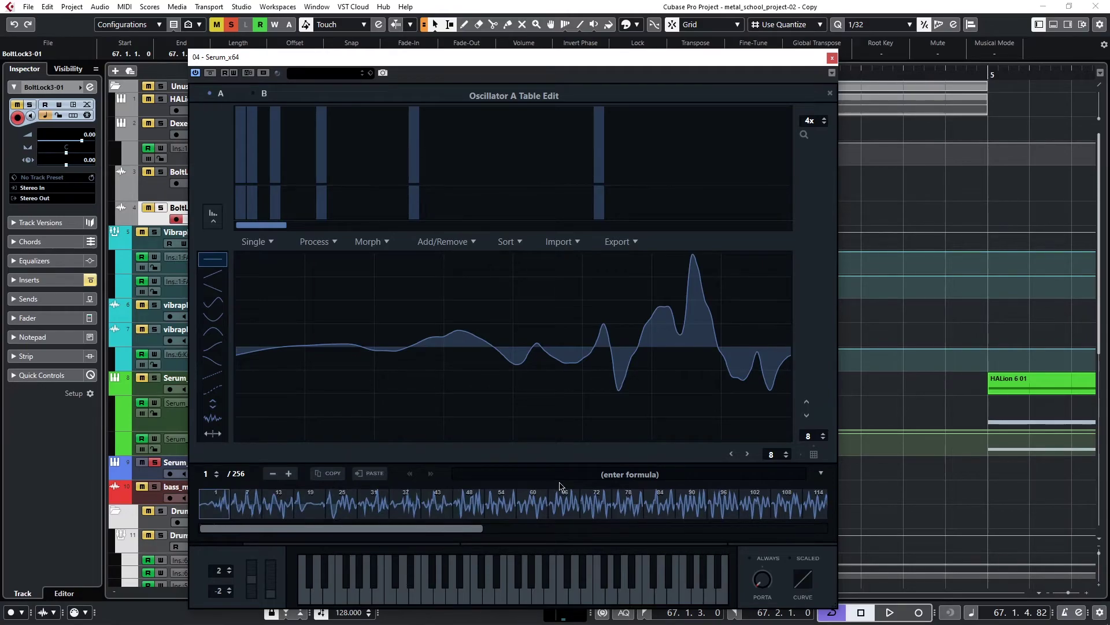
Step: Browse the Single, Process and Morph menus without applying anything, then close the wavetable editor
{"action": "left_click", "coordinate": [328, 248]}
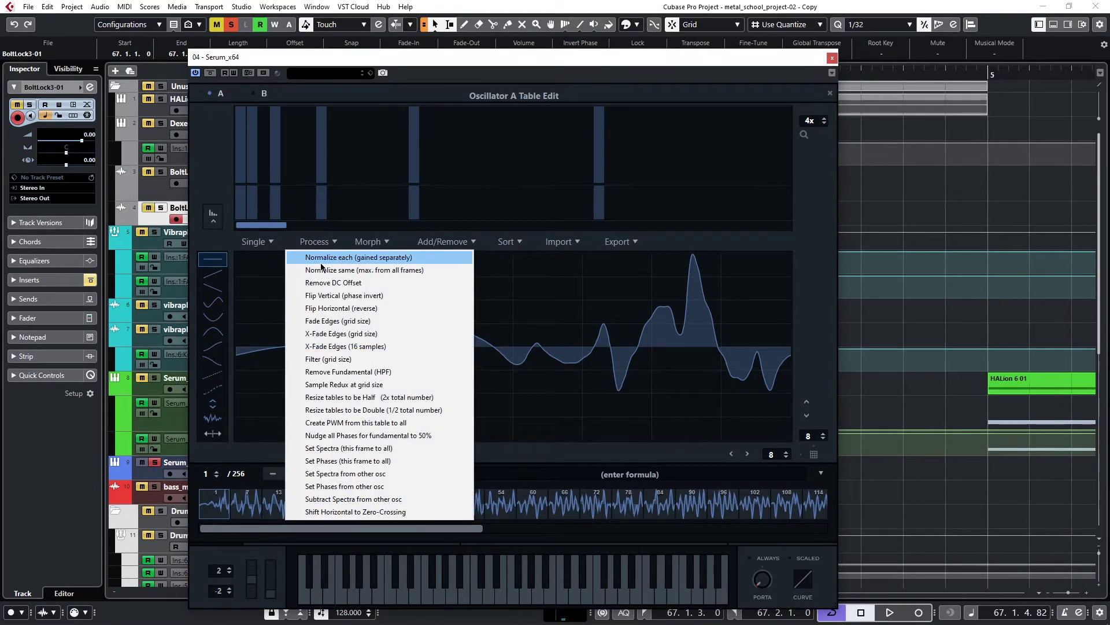
{"action": "left_click", "coordinate": [266, 248]}
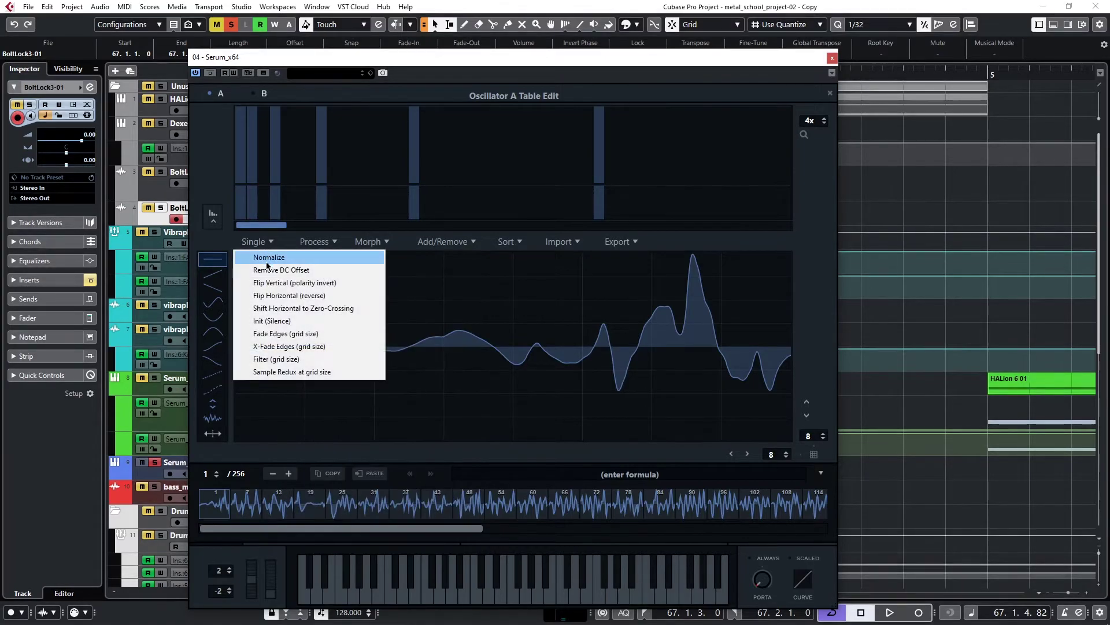
{"action": "left_click", "coordinate": [367, 242]}
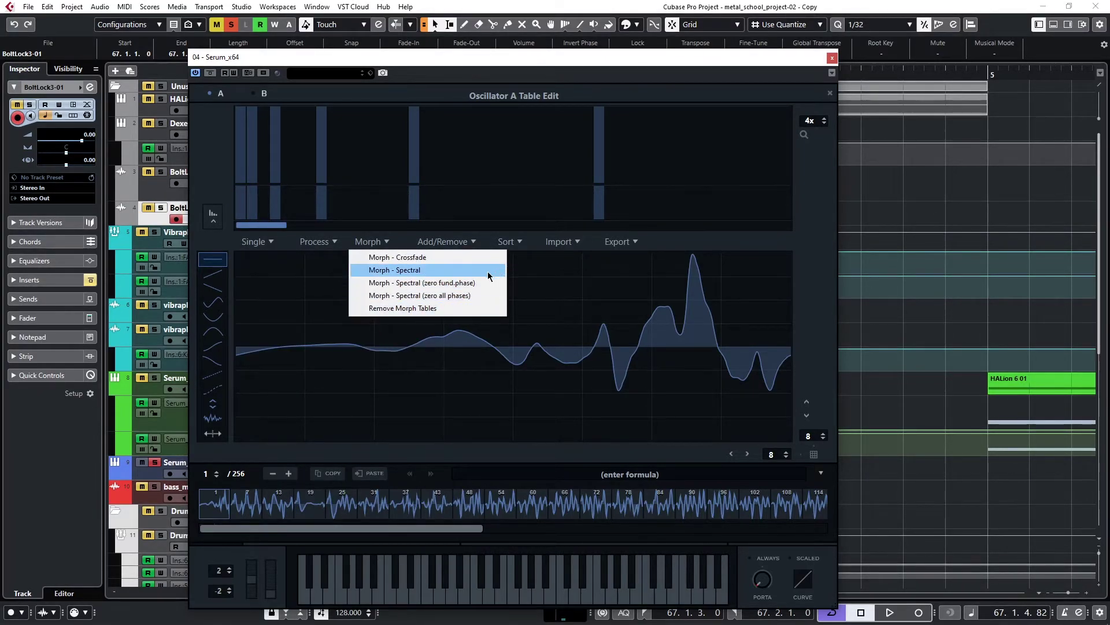
{"action": "left_click", "coordinate": [296, 242]}
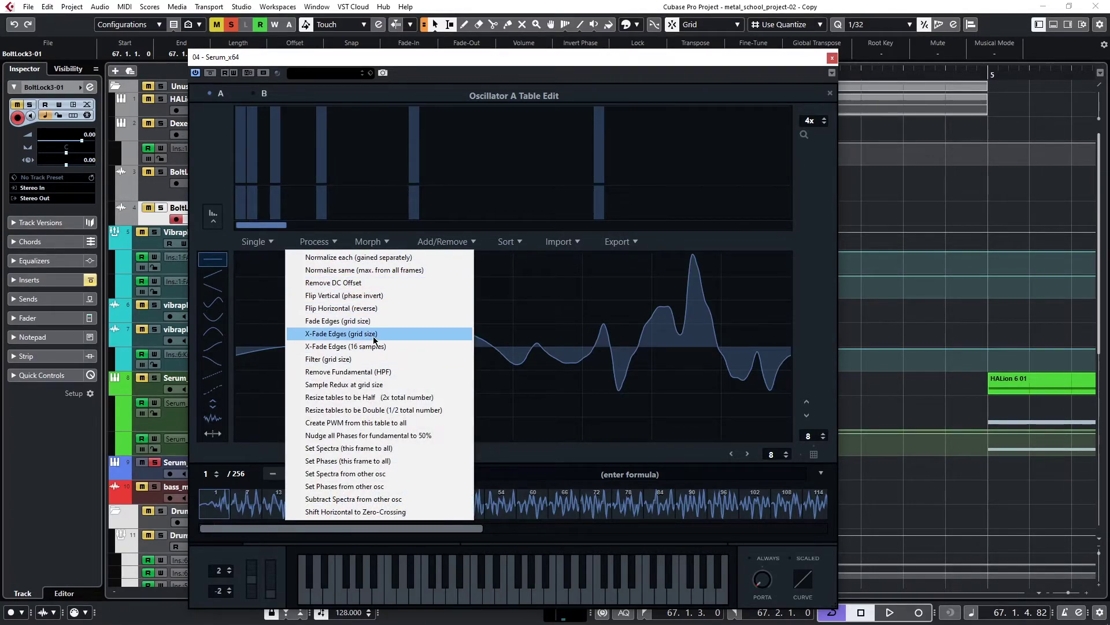
{"action": "left_click", "coordinate": [269, 300]}
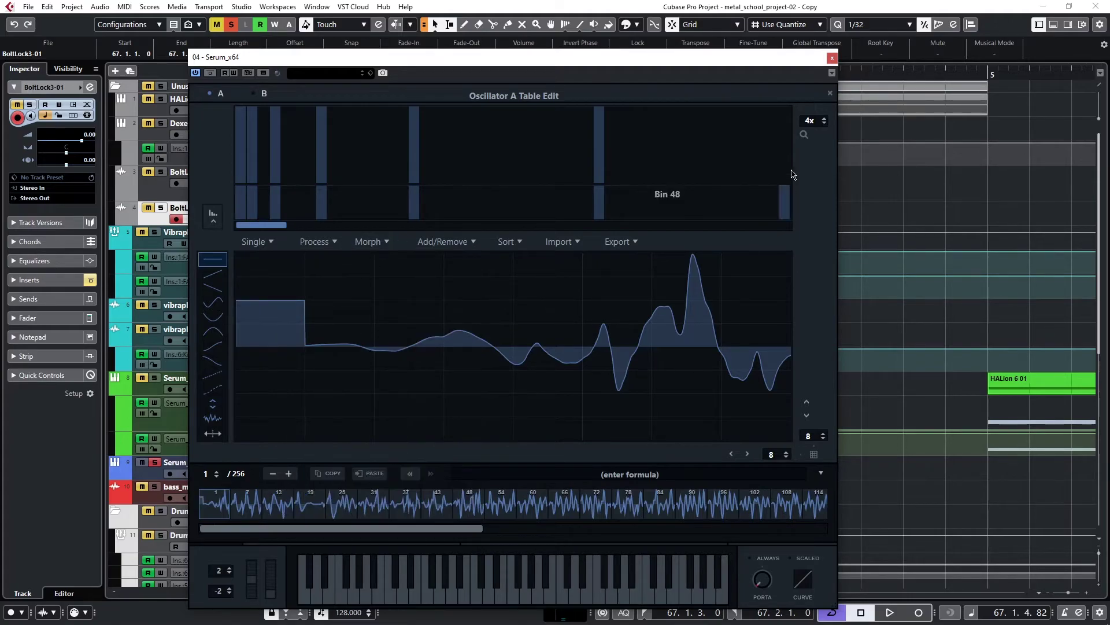
{"action": "left_click", "coordinate": [830, 94]}
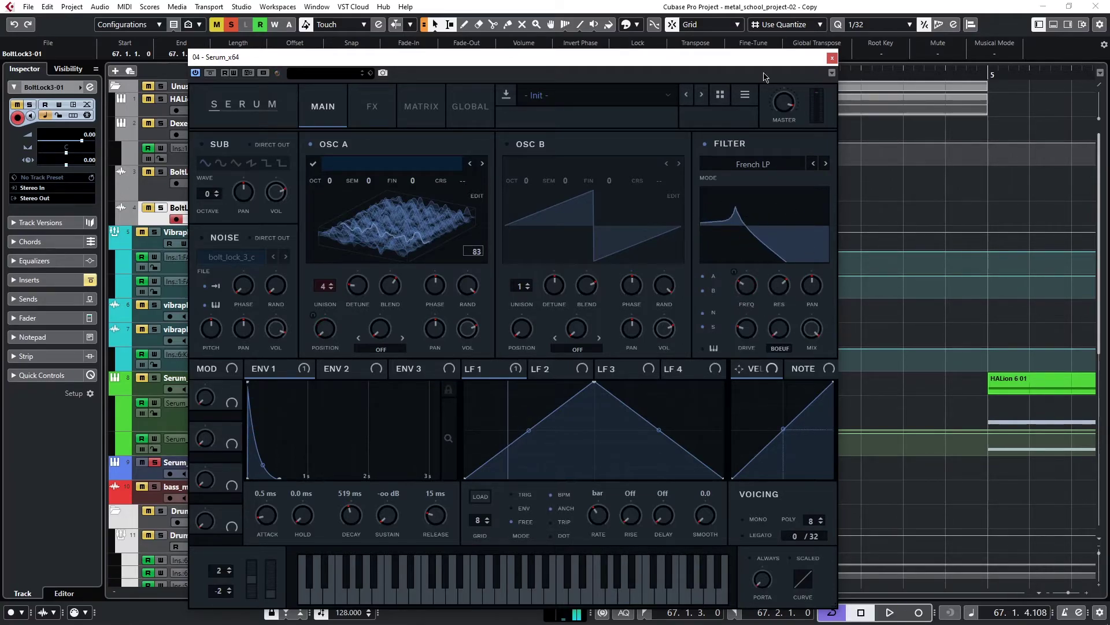
Step: Set a cycle range from bar 2 to bar 3 and start looped playback
{"action": "left_click_drag", "start_coordinate": [815, 60], "coordinate": [1075, 488]}
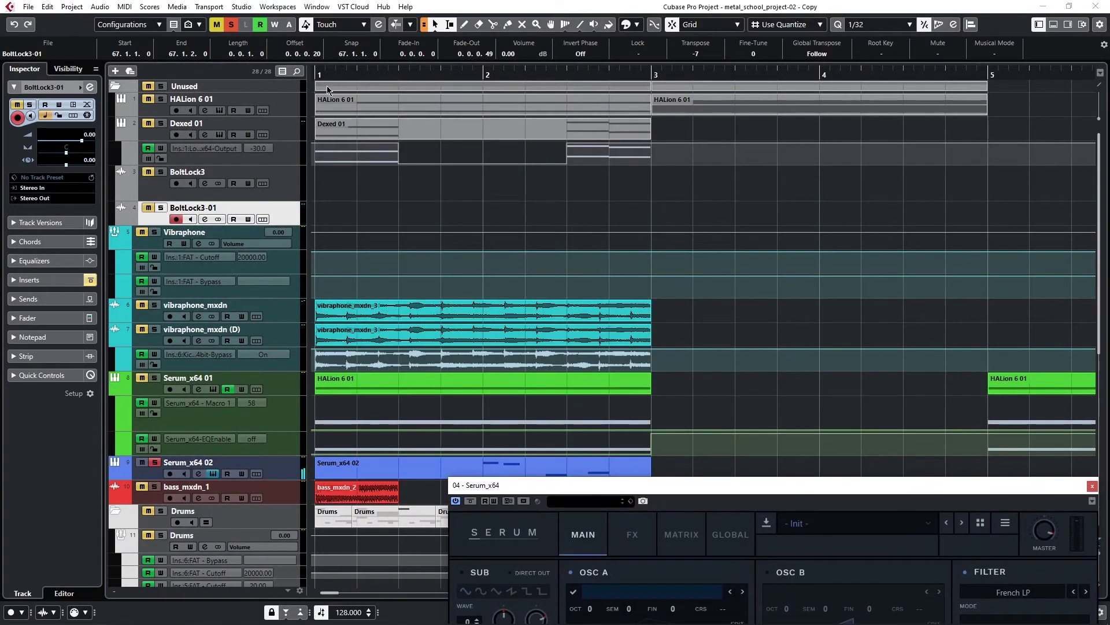
{"action": "left_click_drag", "start_coordinate": [317, 70], "coordinate": [655, 75]}
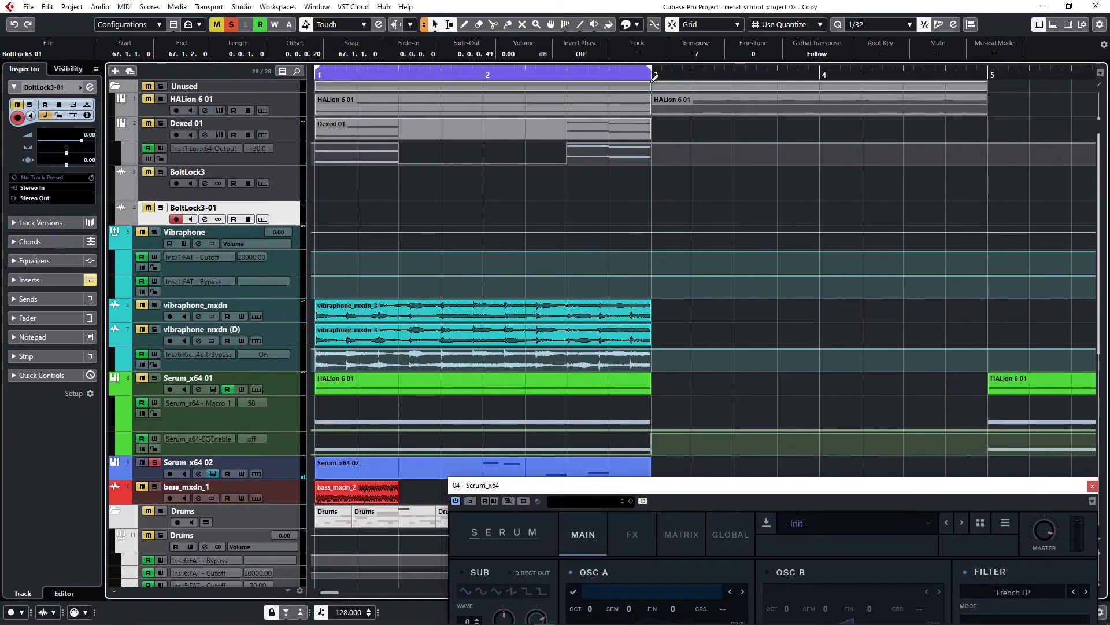
{"action": "left_click", "coordinate": [484, 70], "text": "ctrl"}
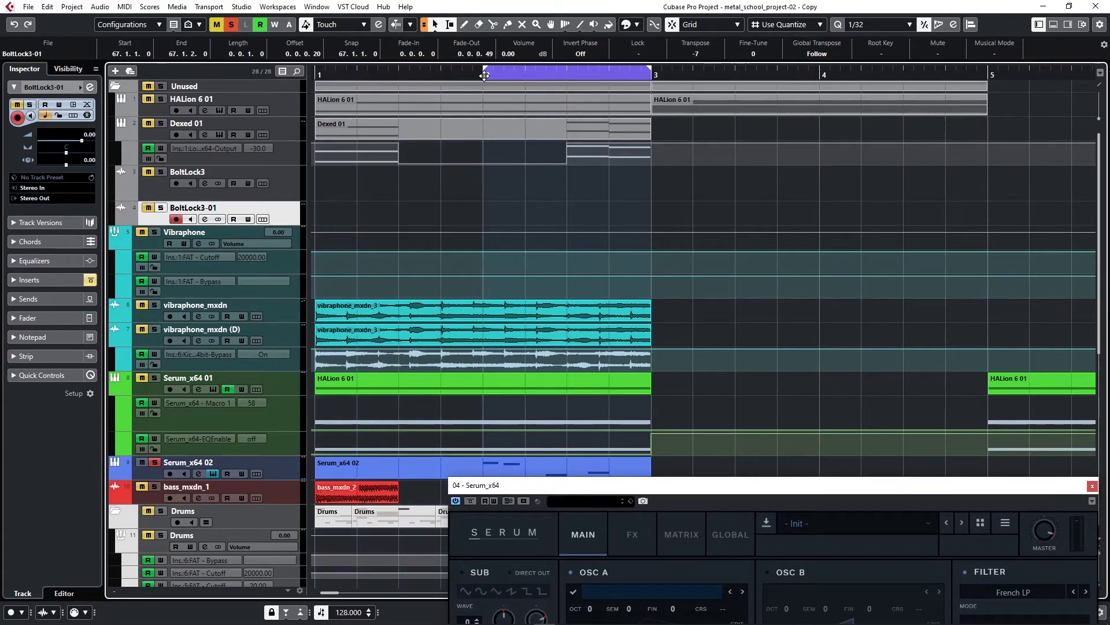
{"action": "key", "text": "space"}
Step: View Serum's FX page with Compressor and Tube Distortion, then close Serum
{"action": "left_click_drag", "start_coordinate": [584, 485], "coordinate": [291, 68]}
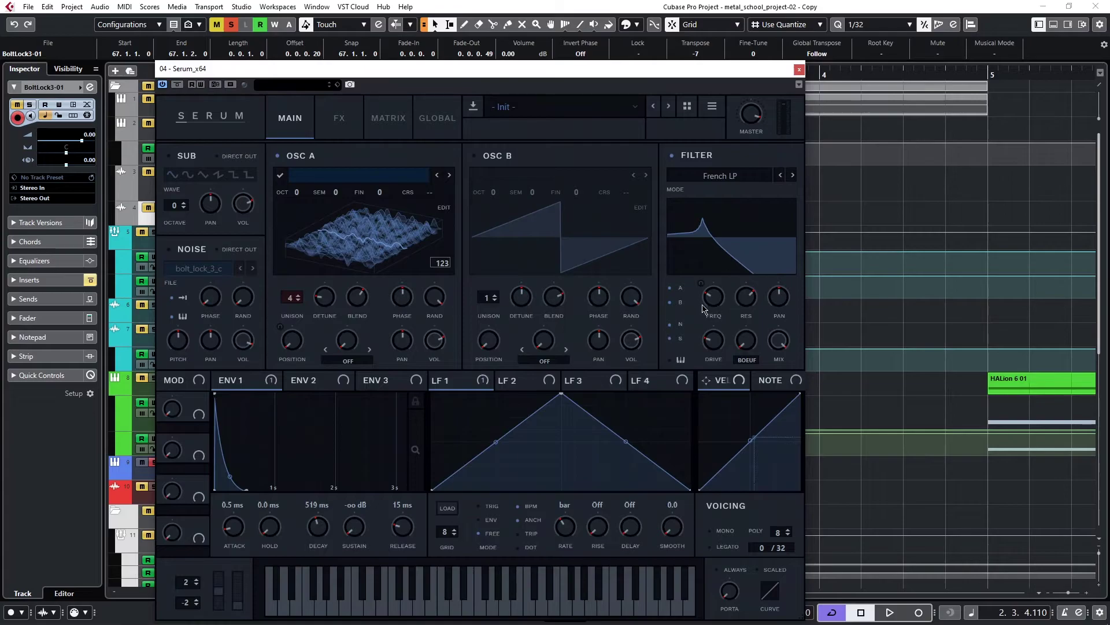
{"action": "left_click", "coordinate": [336, 122]}
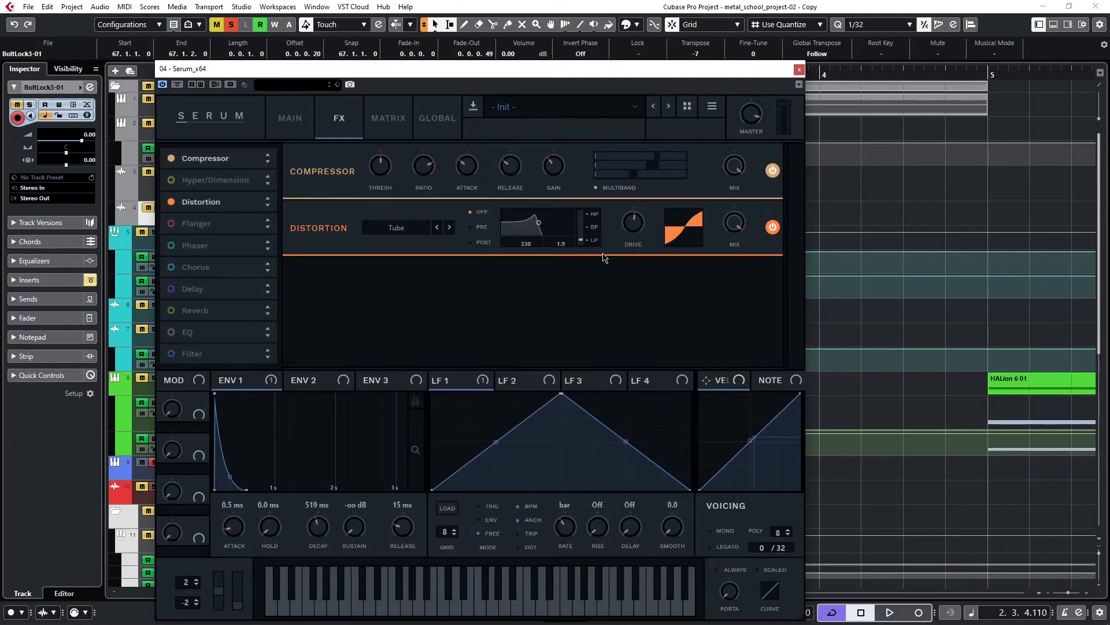
{"action": "left_click", "coordinate": [799, 70]}
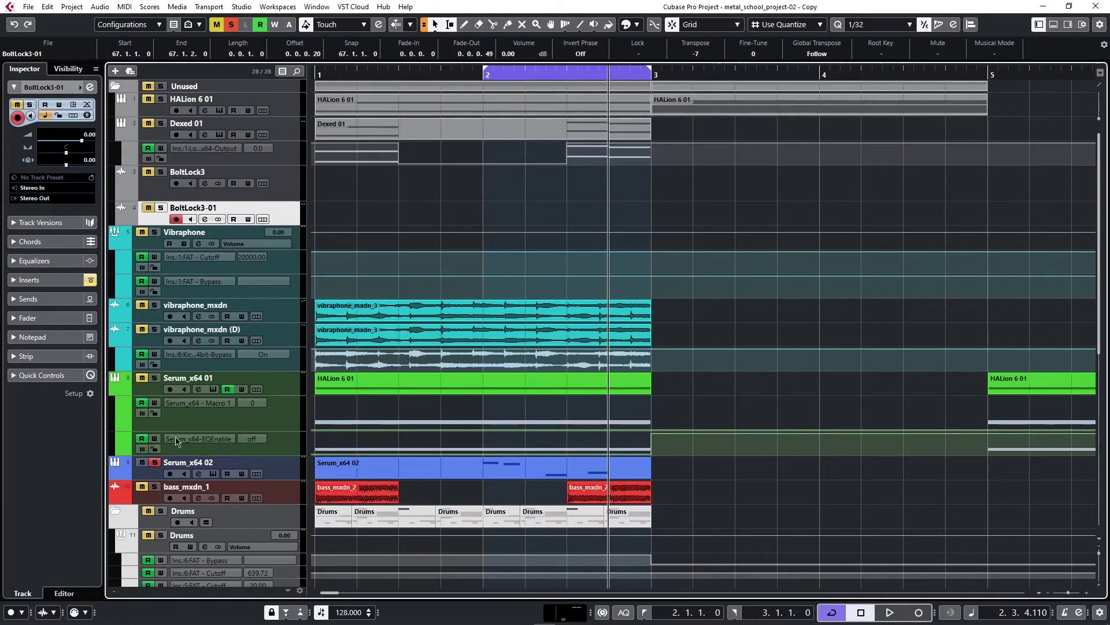
Step: Open Serum_x64 02's channel settings and view its Sausage Fattener and PingPongDelay inserts
{"action": "left_click", "coordinate": [199, 474]}
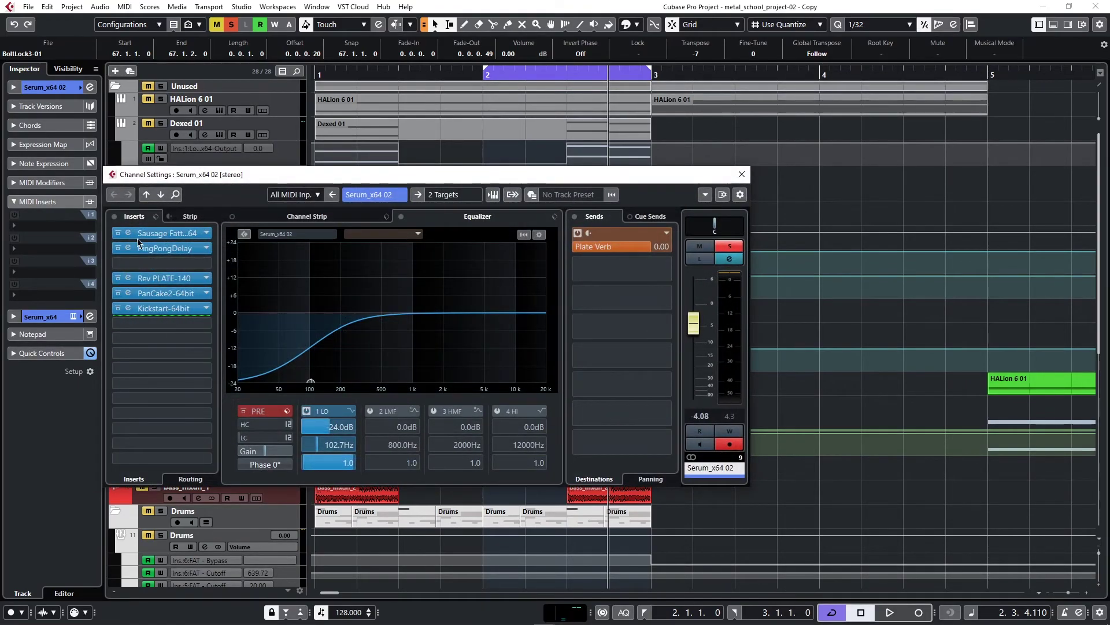
{"action": "left_click", "coordinate": [168, 232]}
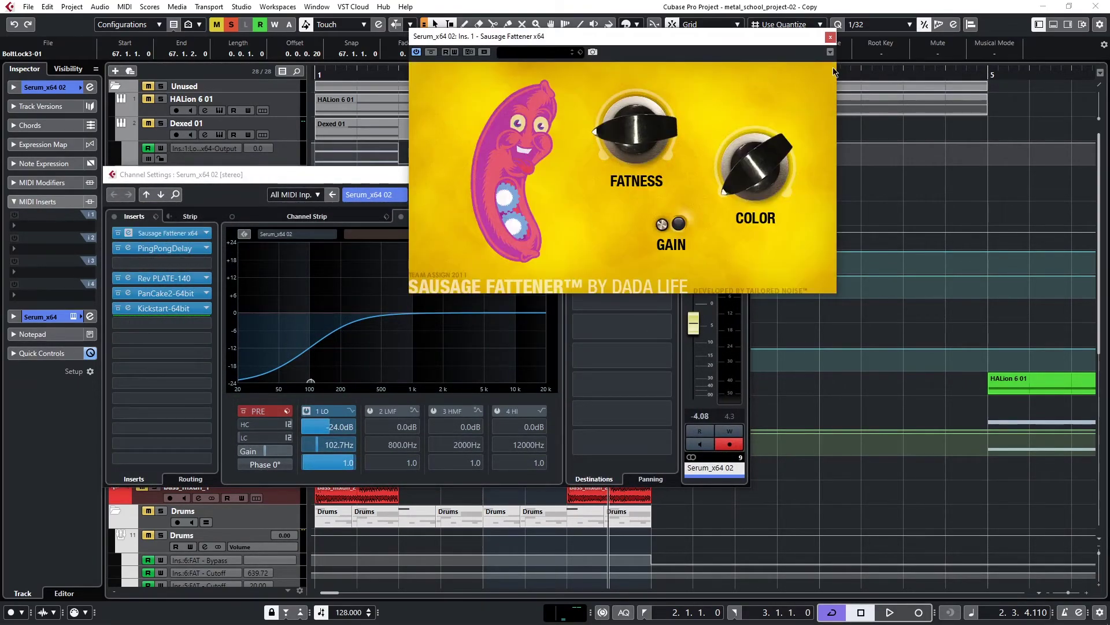
{"action": "left_click", "coordinate": [831, 37]}
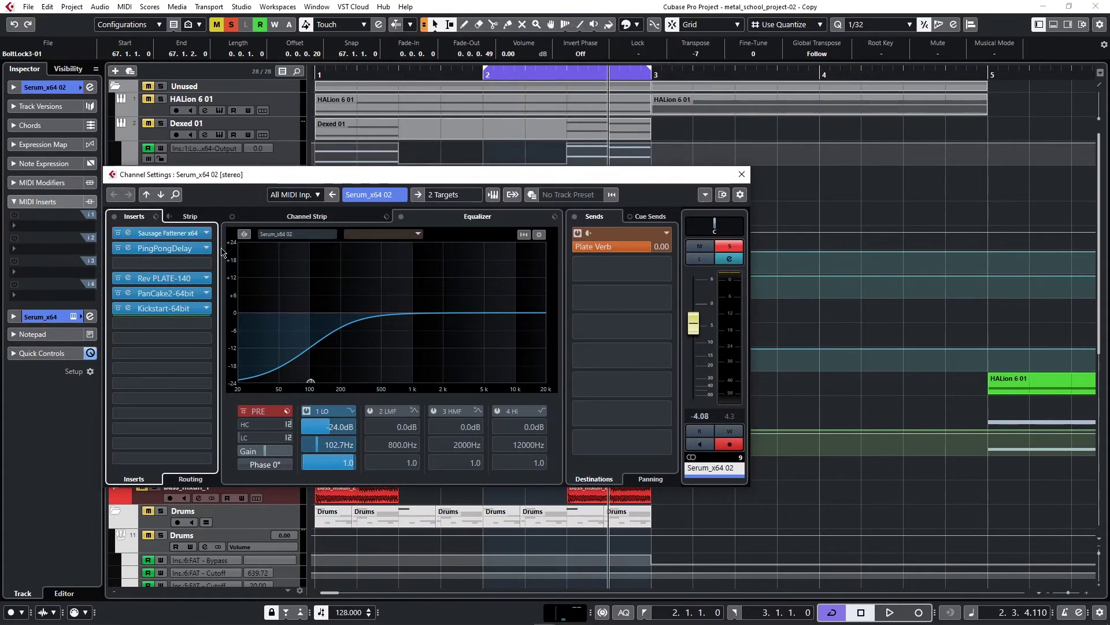
{"action": "left_click", "coordinate": [130, 249]}
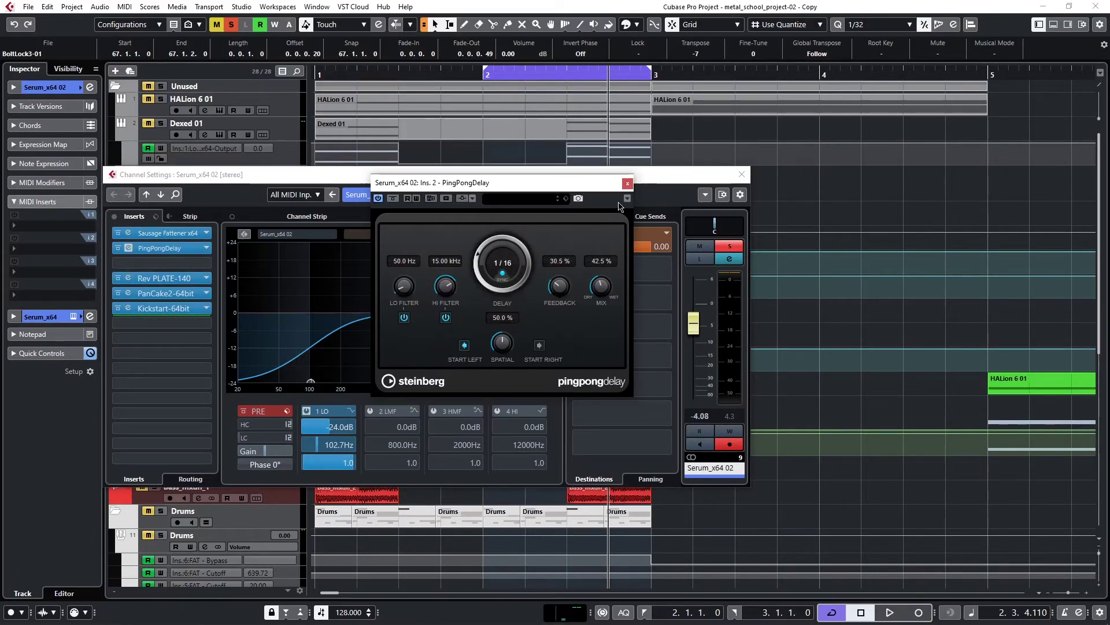
{"action": "left_click", "coordinate": [627, 183]}
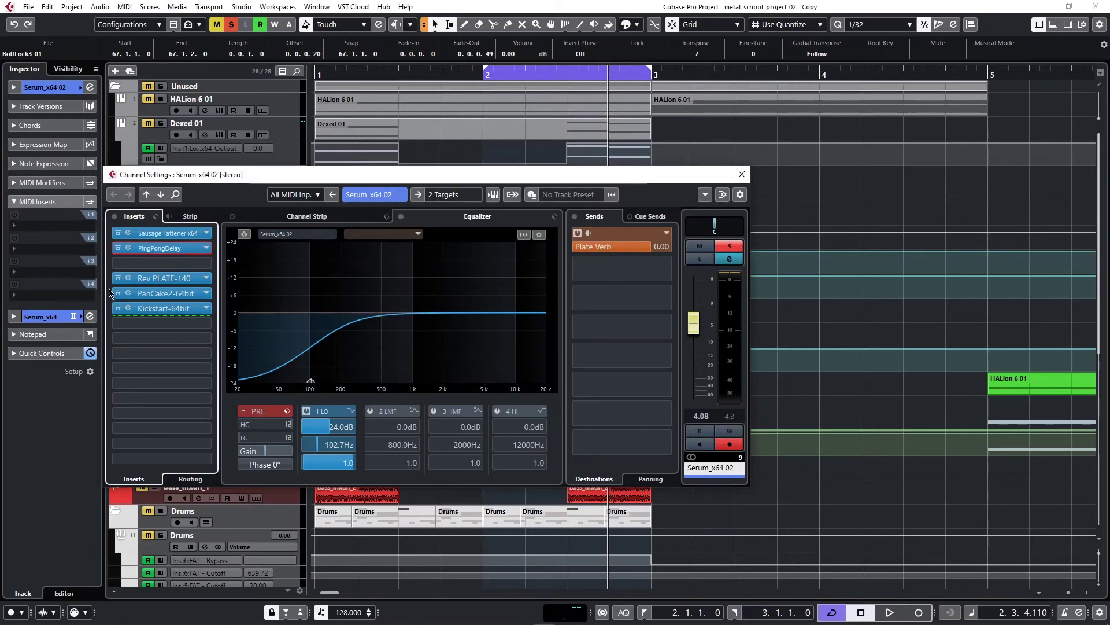
Step: Inspect the Rev PLATE-140 reverb insert, including its advanced settings
{"action": "left_click", "coordinate": [127, 277]}
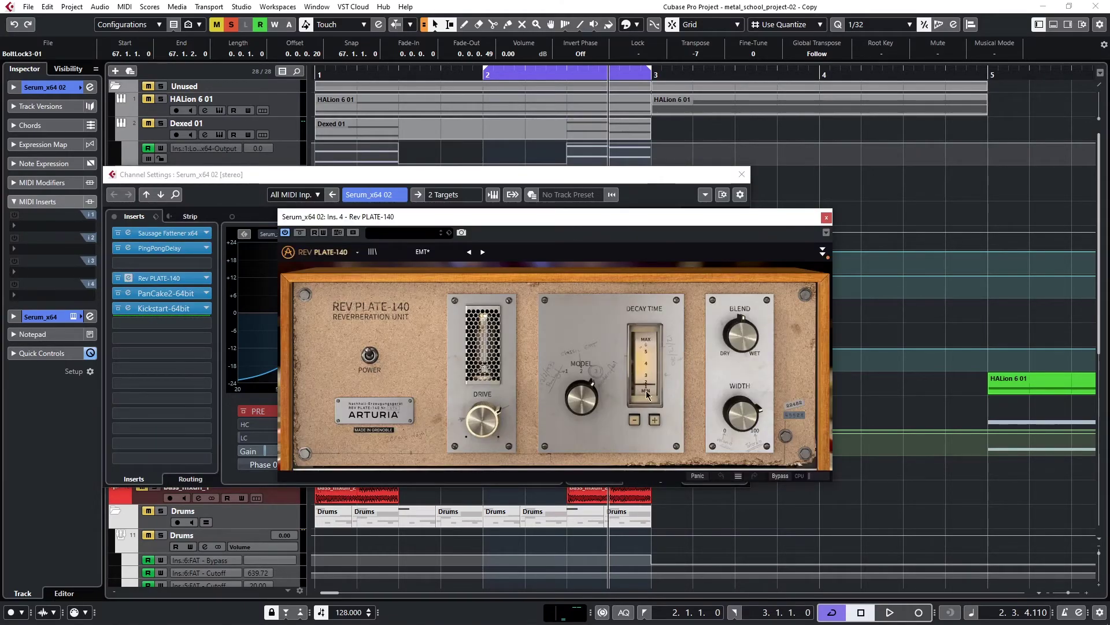
{"action": "left_click", "coordinate": [822, 252]}
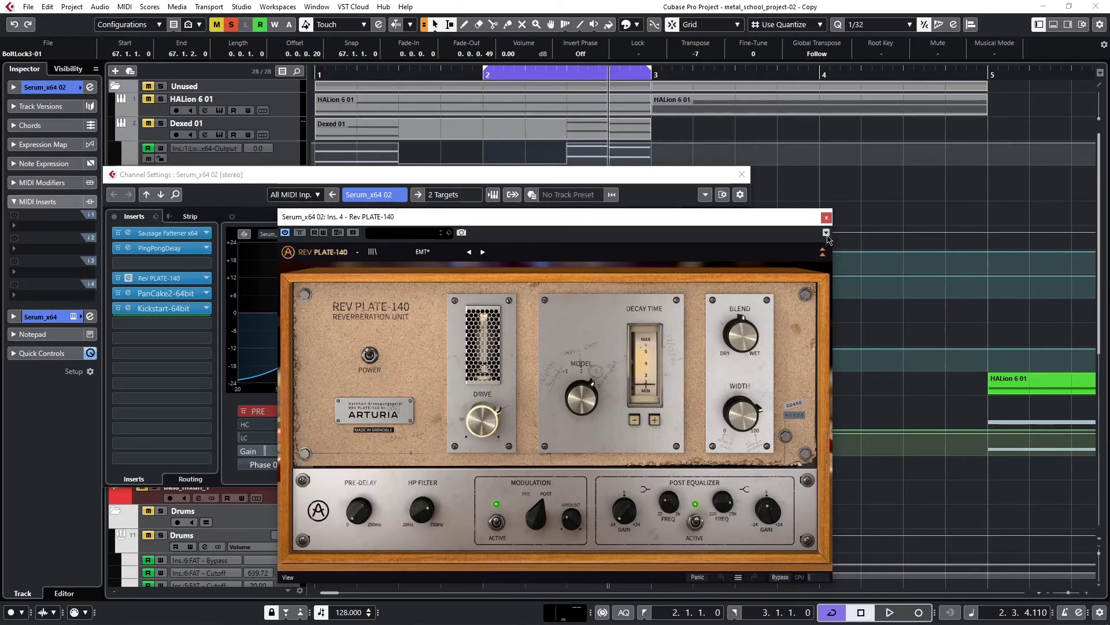
{"action": "left_click", "coordinate": [826, 217]}
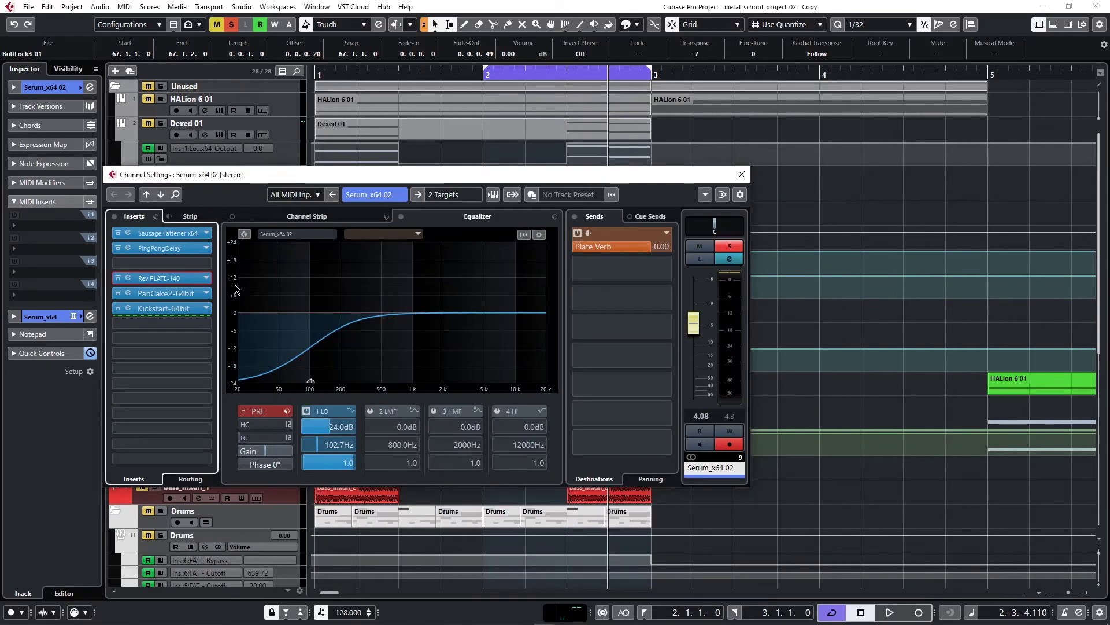
Step: View the PanCake2 insert, then briefly play the channel
{"action": "double_click", "coordinate": [124, 295]}
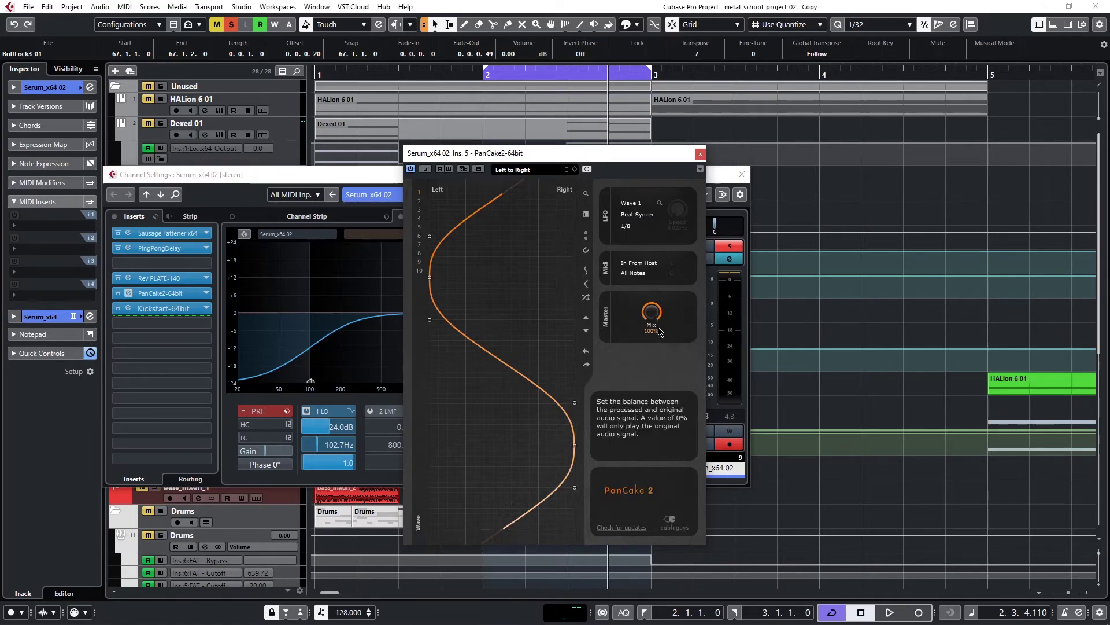
{"action": "left_click", "coordinate": [698, 155]}
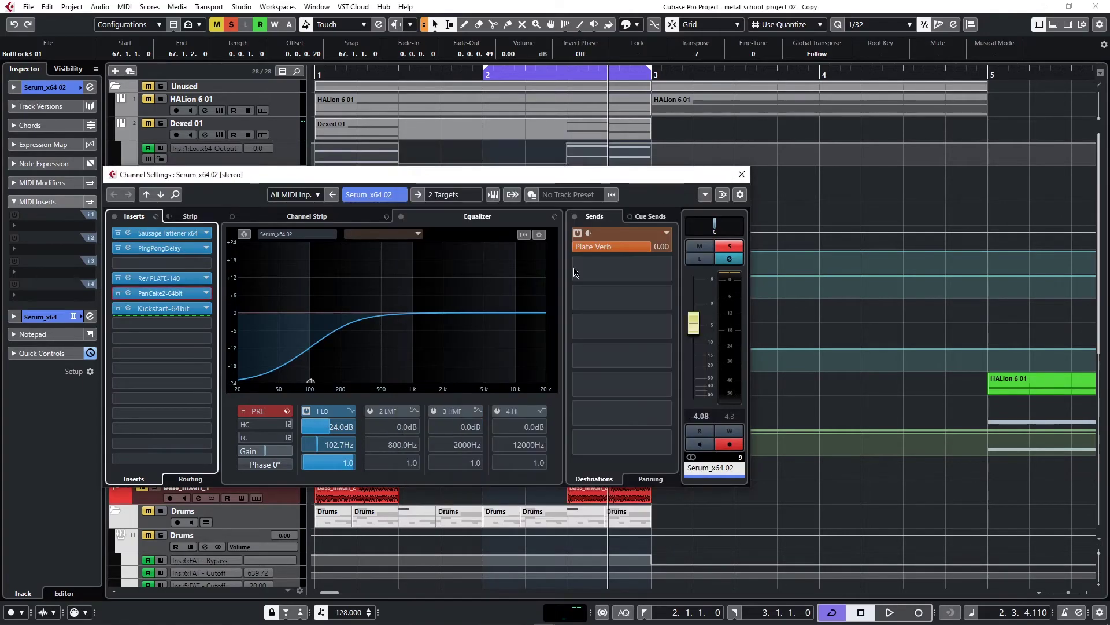
{"action": "key", "text": "space"}
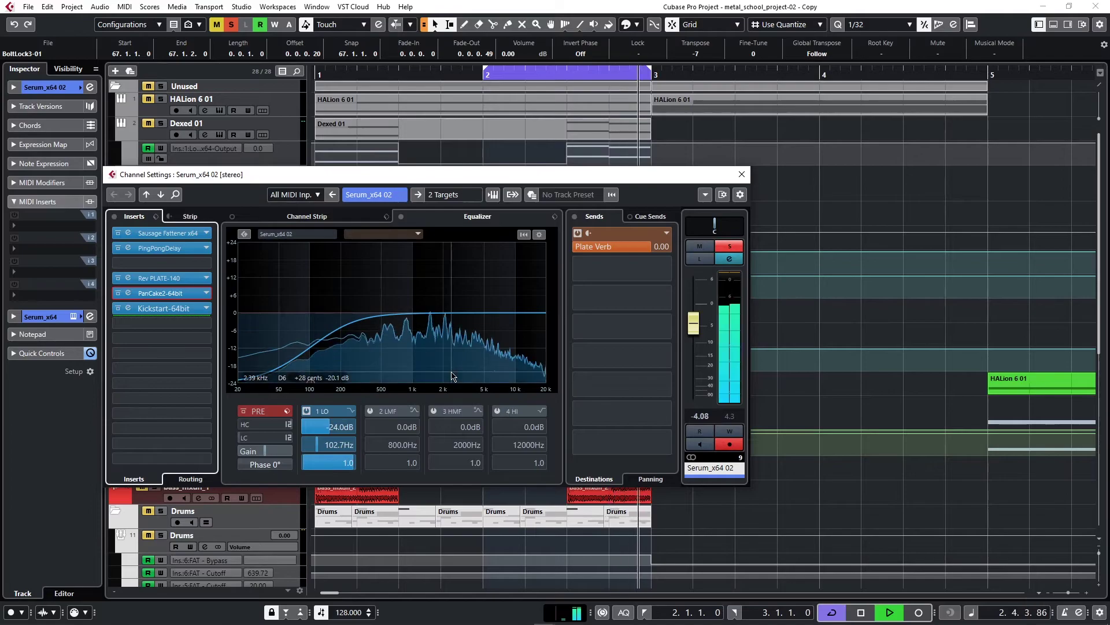
{"action": "key", "text": "space"}
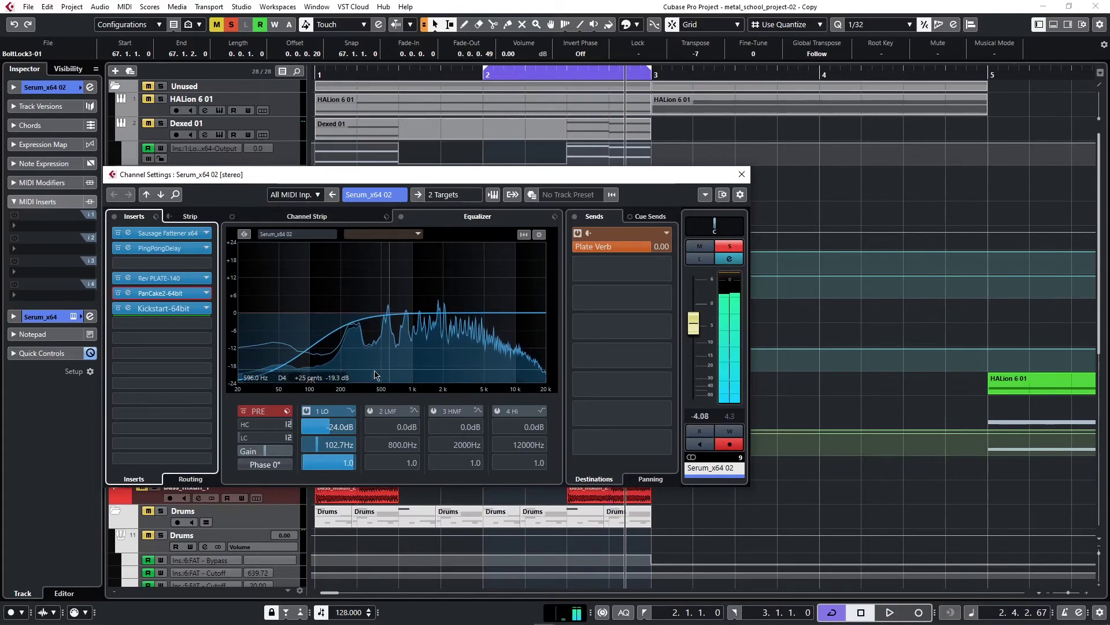
Step: View the Kickstart insert and close the Serum_x64 02 channel settings
{"action": "left_click", "coordinate": [125, 309]}
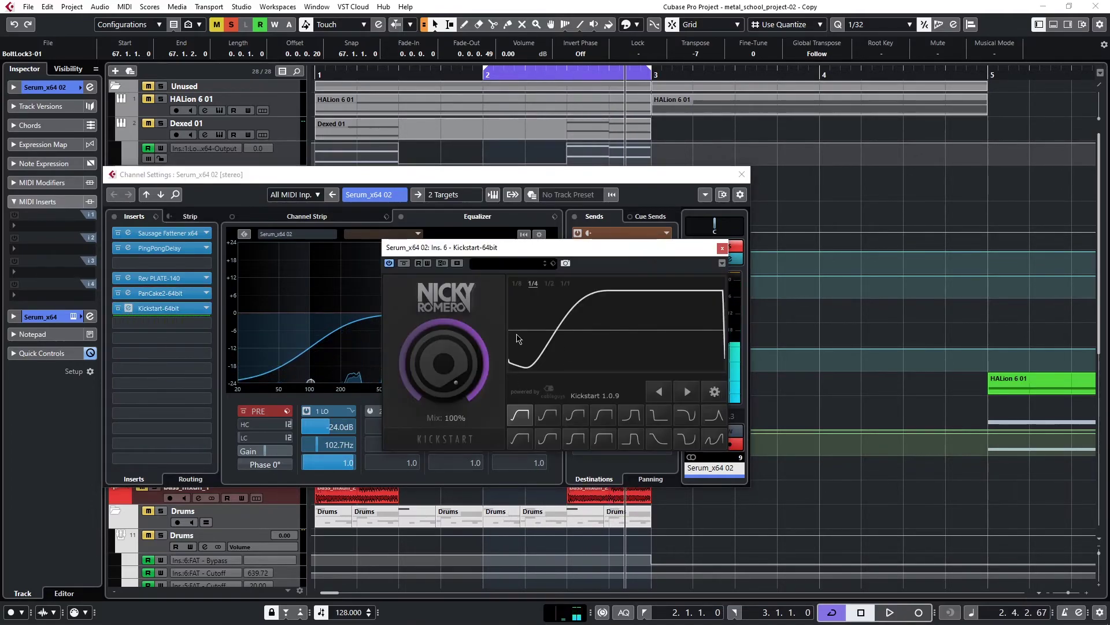
{"action": "left_click", "coordinate": [722, 248]}
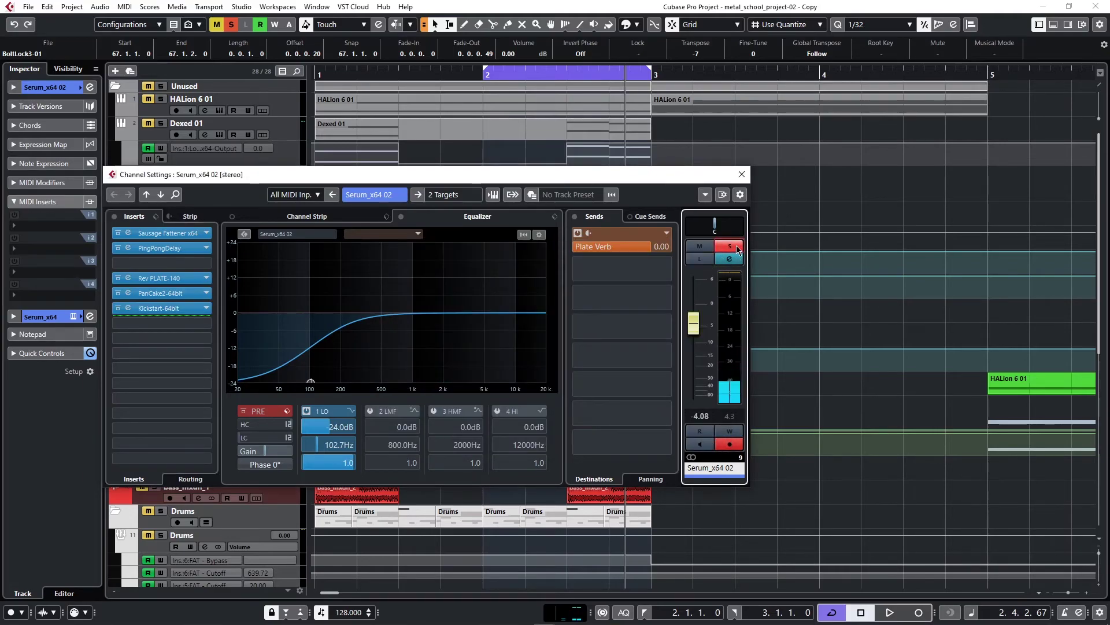
{"action": "left_click", "coordinate": [741, 175]}
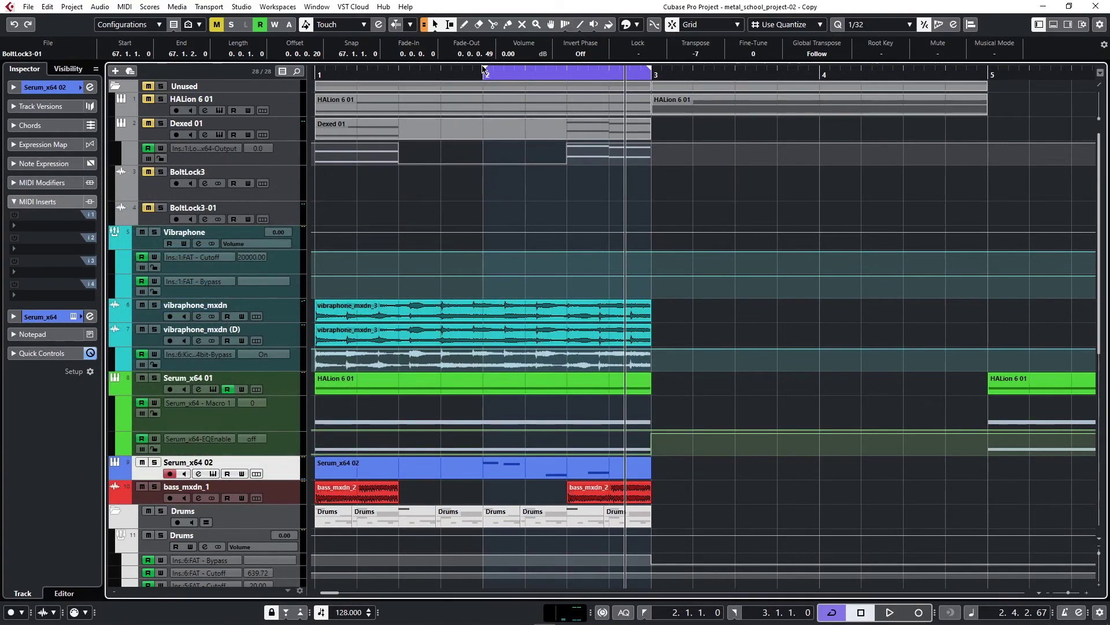
Step: Unsolo the Plate Verb FX track and open its channel settings
{"action": "left_click_drag", "start_coordinate": [484, 73], "coordinate": [318, 72]}
{"action": "scroll", "coordinate": [482, 472], "scroll_direction": "down", "scroll_amount": 5}
{"action": "scroll", "coordinate": [141, 527], "scroll_direction": "down", "scroll_amount": 4}
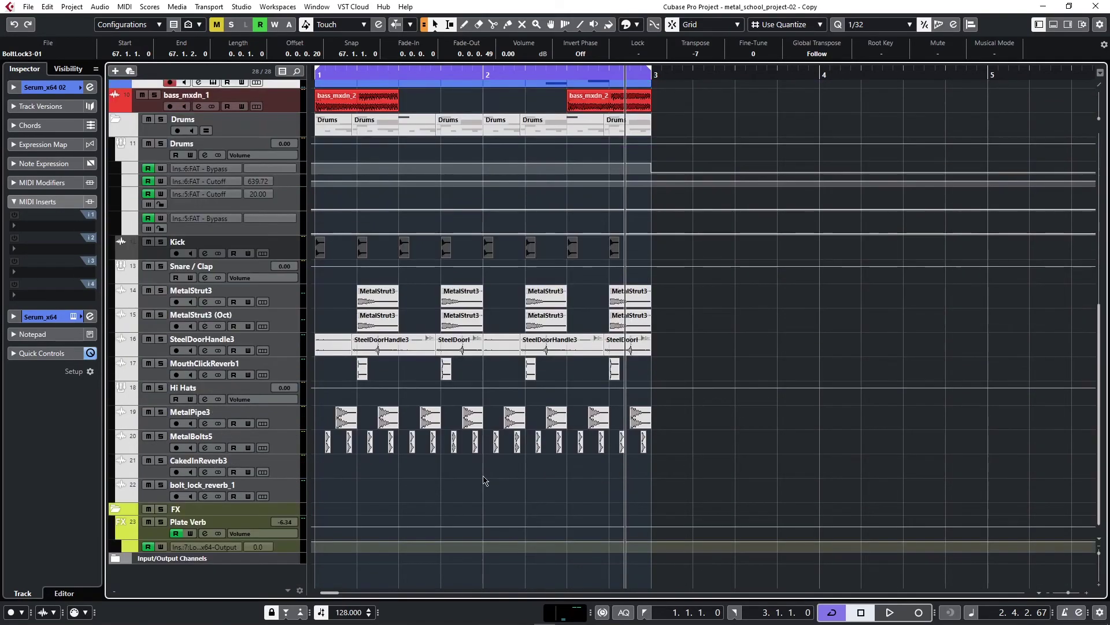
{"action": "scroll", "coordinate": [141, 527], "scroll_direction": "up", "scroll_amount": 6}
{"action": "scroll", "coordinate": [144, 526], "scroll_direction": "down", "scroll_amount": 6}
{"action": "left_click", "coordinate": [161, 522]}
{"action": "left_click", "coordinate": [160, 522]}
{"action": "left_click", "coordinate": [205, 534]}
Step: Review Plate Verb's FAT filter and Rev PLATE-140 reverb inserts, including the reverb's advanced settings
{"action": "left_click", "coordinate": [151, 233]}
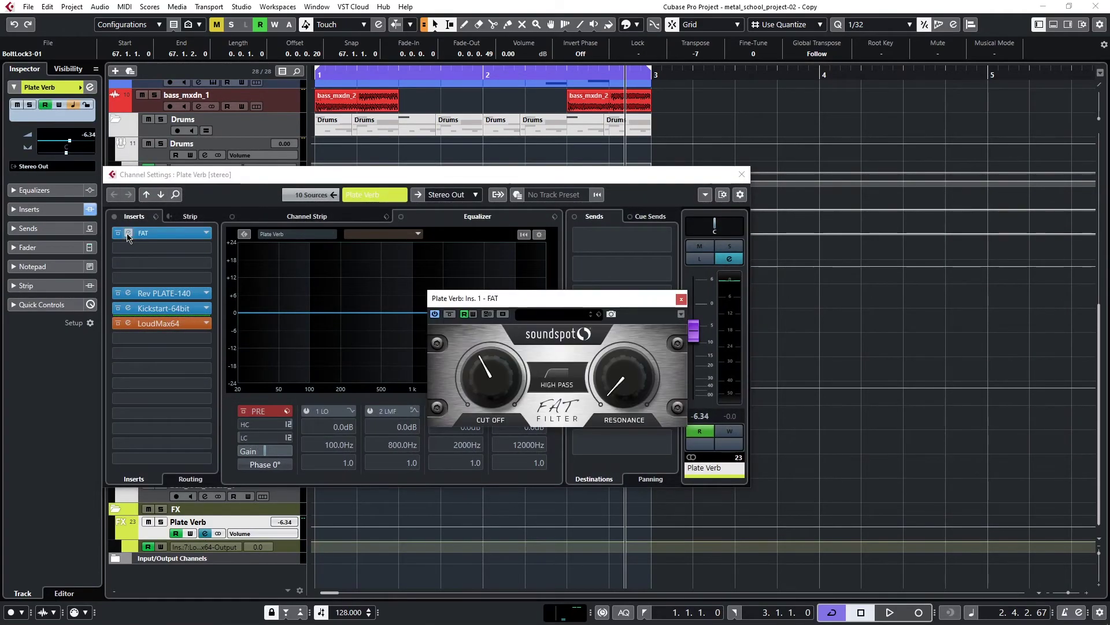
{"action": "left_click", "coordinate": [682, 298]}
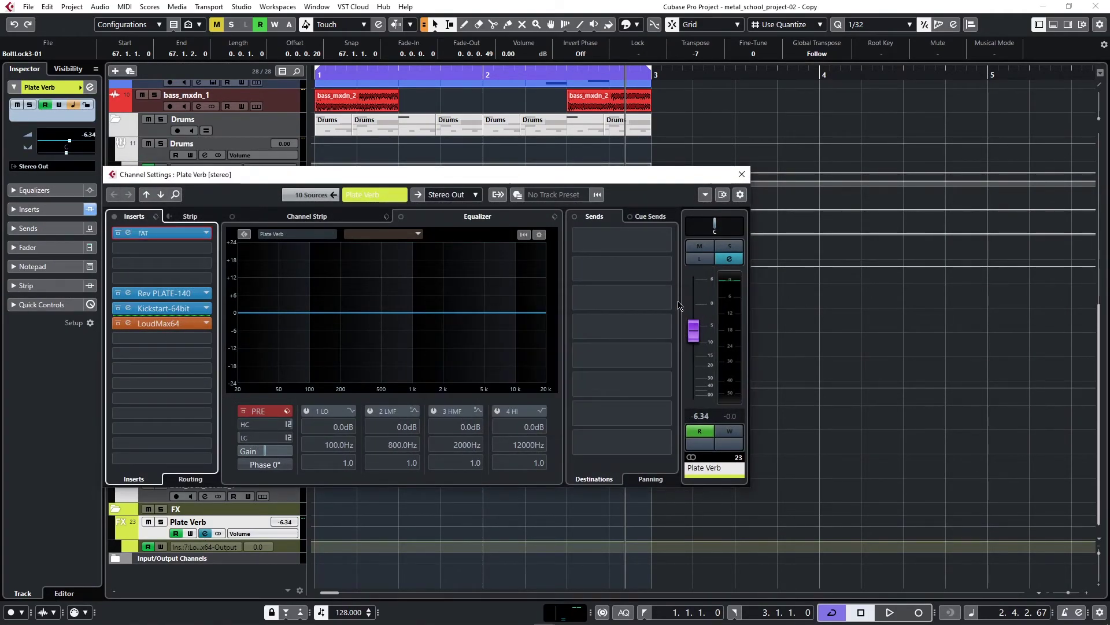
{"action": "left_click", "coordinate": [130, 294]}
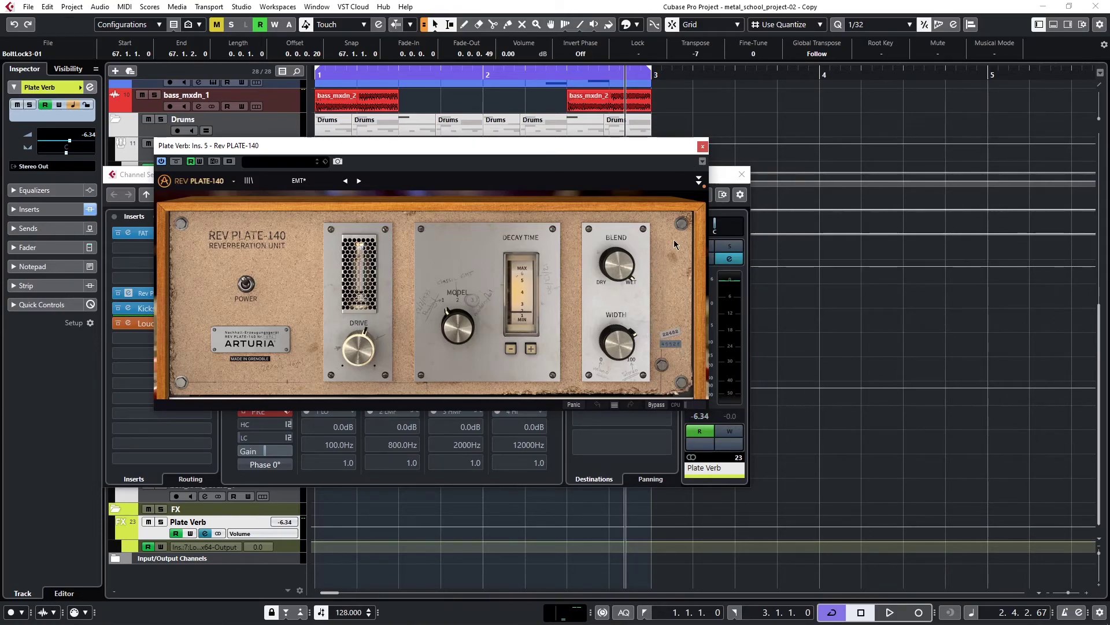
{"action": "left_click", "coordinate": [699, 181]}
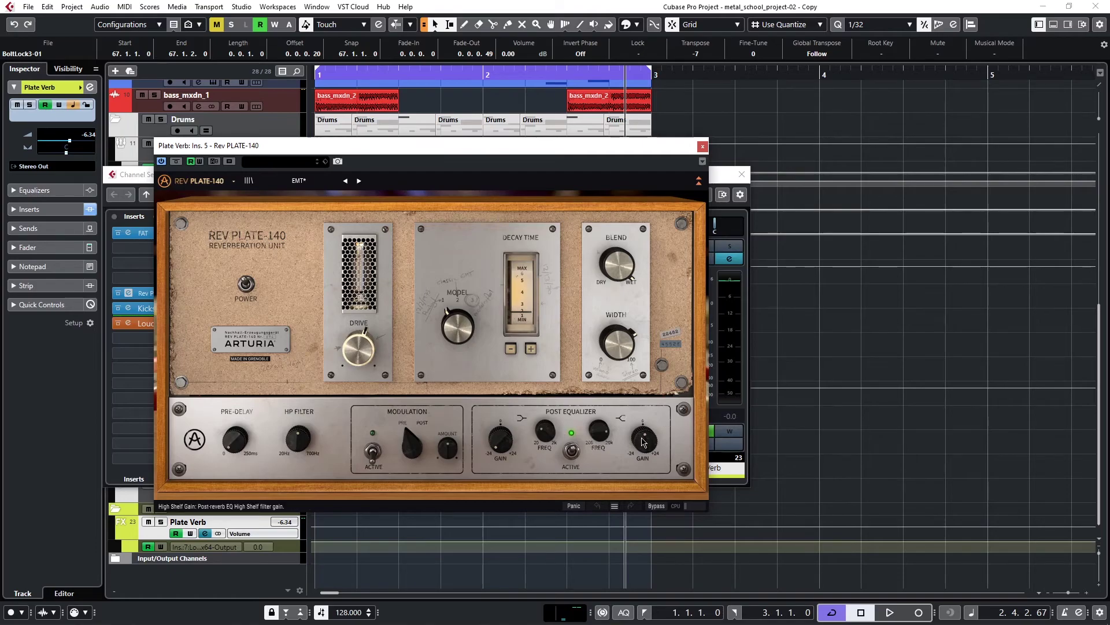
{"action": "left_click", "coordinate": [703, 146]}
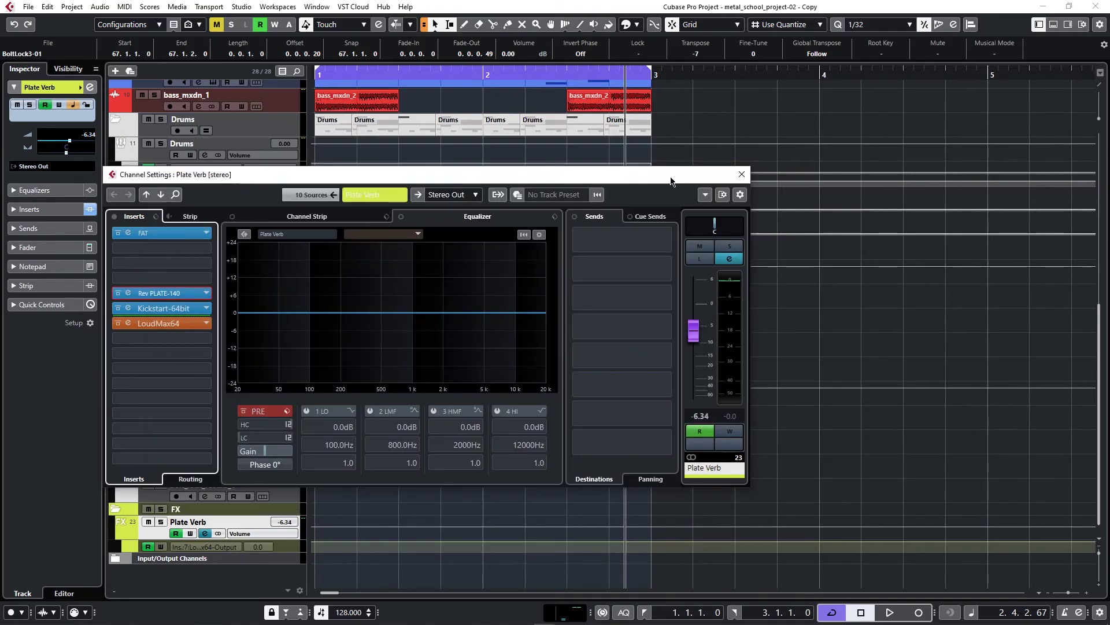
Step: Review Plate Verb's Kickstart-64bit and LoudMax64 limiter inserts
{"action": "left_click", "coordinate": [134, 309]}
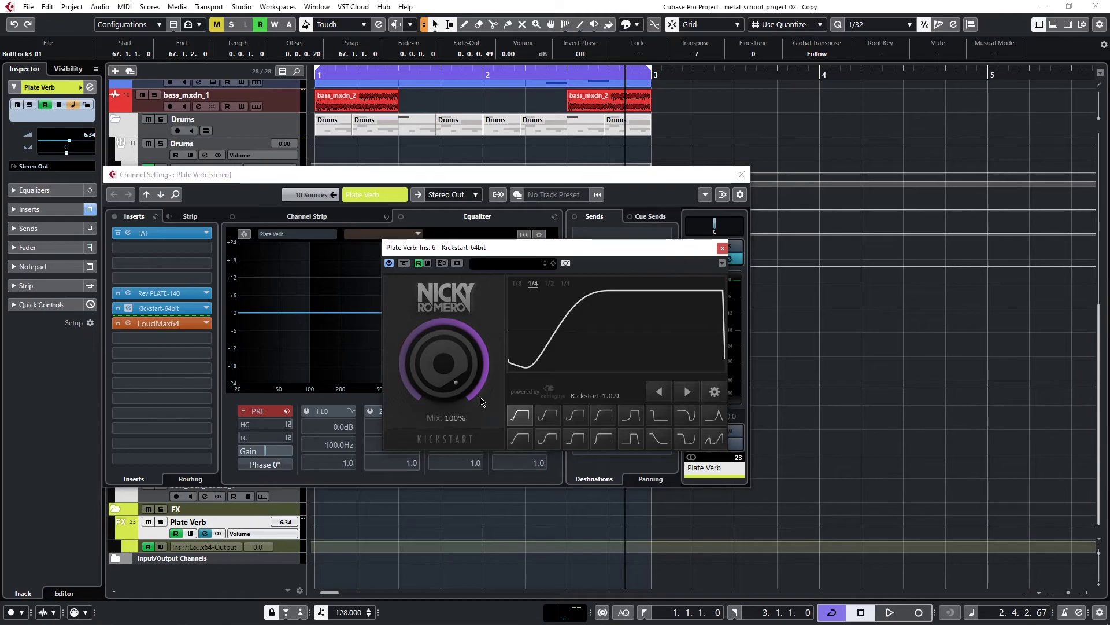
{"action": "left_click", "coordinate": [723, 248]}
{"action": "left_click", "coordinate": [128, 323]}
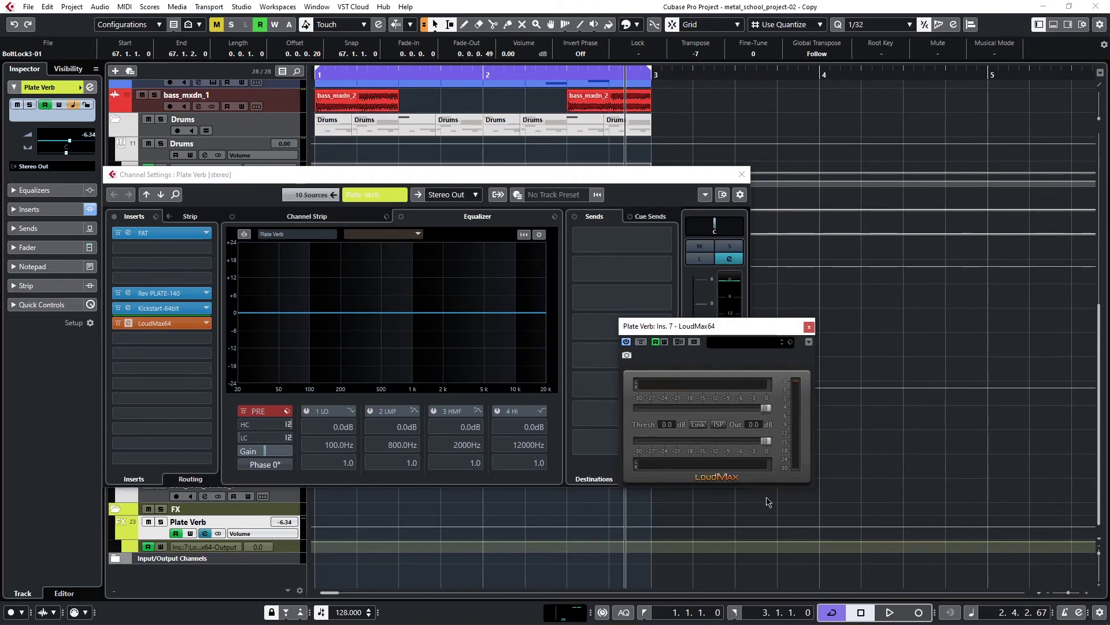
{"action": "left_click", "coordinate": [809, 327]}
Step: Close the Plate Verb channel settings and return to the arrangement
{"action": "left_click", "coordinate": [741, 174]}
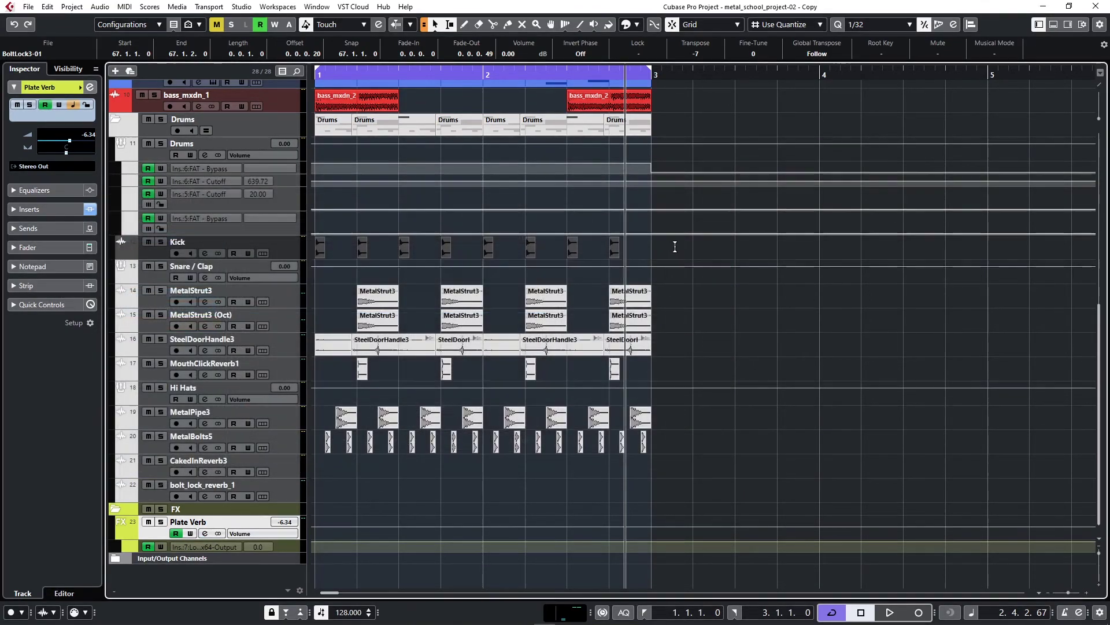
{"action": "scroll", "coordinate": [602, 428], "scroll_direction": "down", "scroll_amount": 4}
{"action": "scroll", "coordinate": [602, 451], "scroll_direction": "up", "scroll_amount": 6}
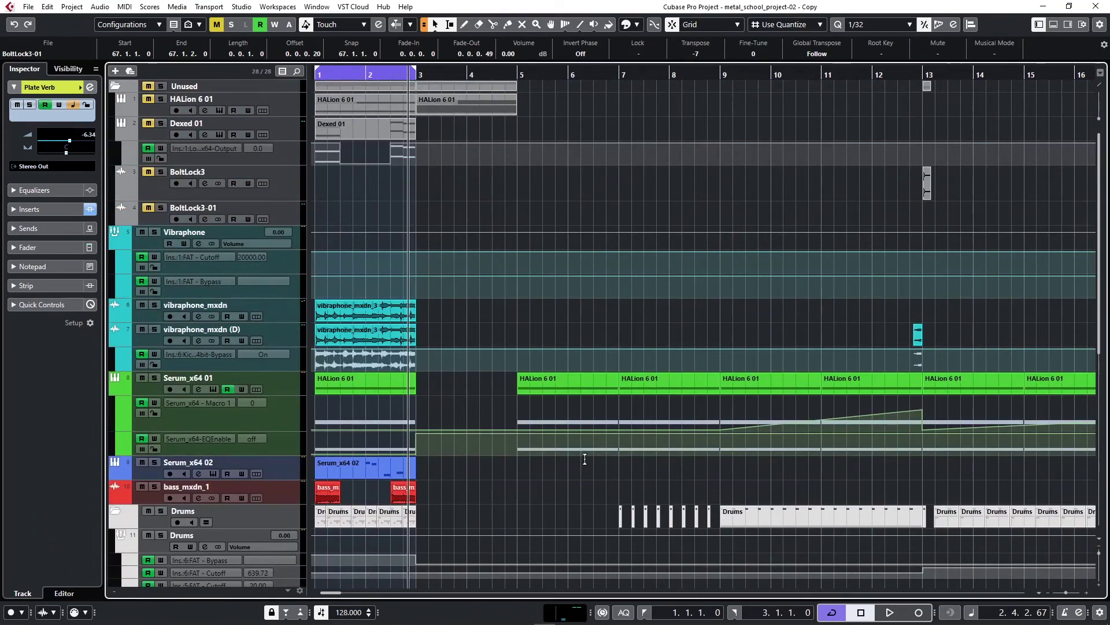
{"action": "scroll", "coordinate": [581, 458], "scroll_direction": "right", "scroll_amount": 6}
{"action": "scroll", "coordinate": [481, 455], "scroll_direction": "left", "scroll_amount": 3}
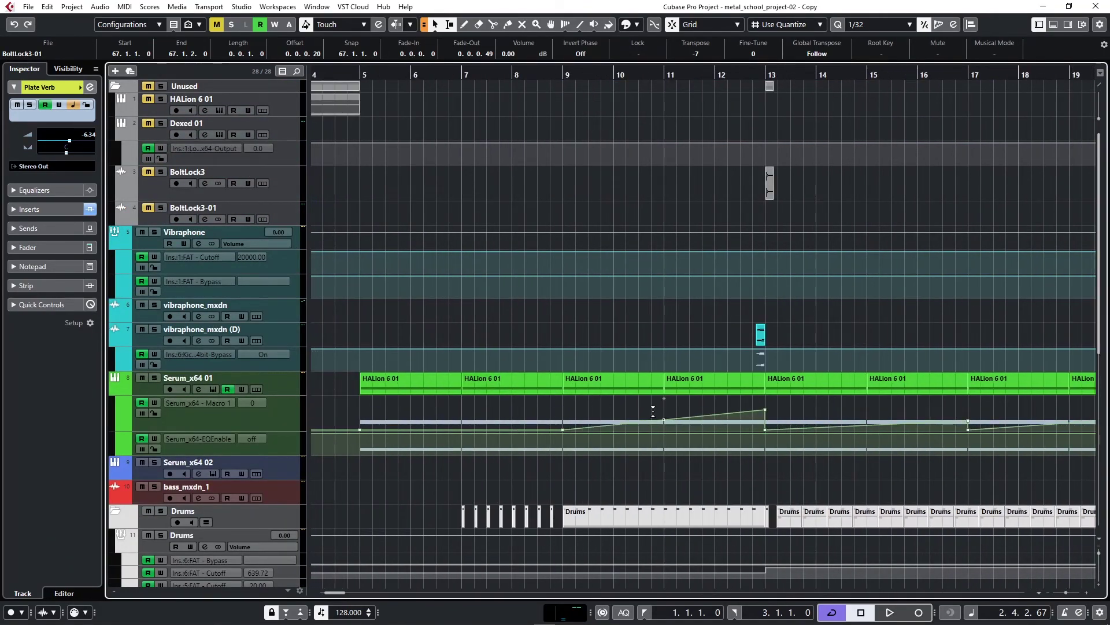
{"action": "scroll", "coordinate": [744, 405], "scroll_direction": "up", "scroll_amount": 3}
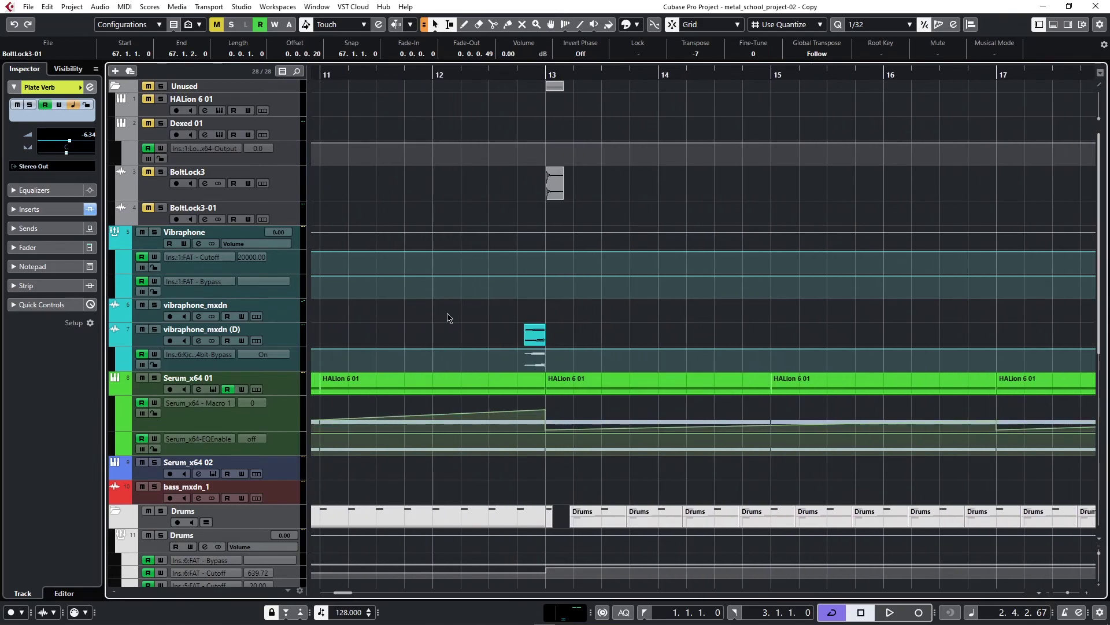
Step: Solo vibraphone_mxdn (D) and audition it twice from around bar 12
{"action": "left_click", "coordinate": [154, 329]}
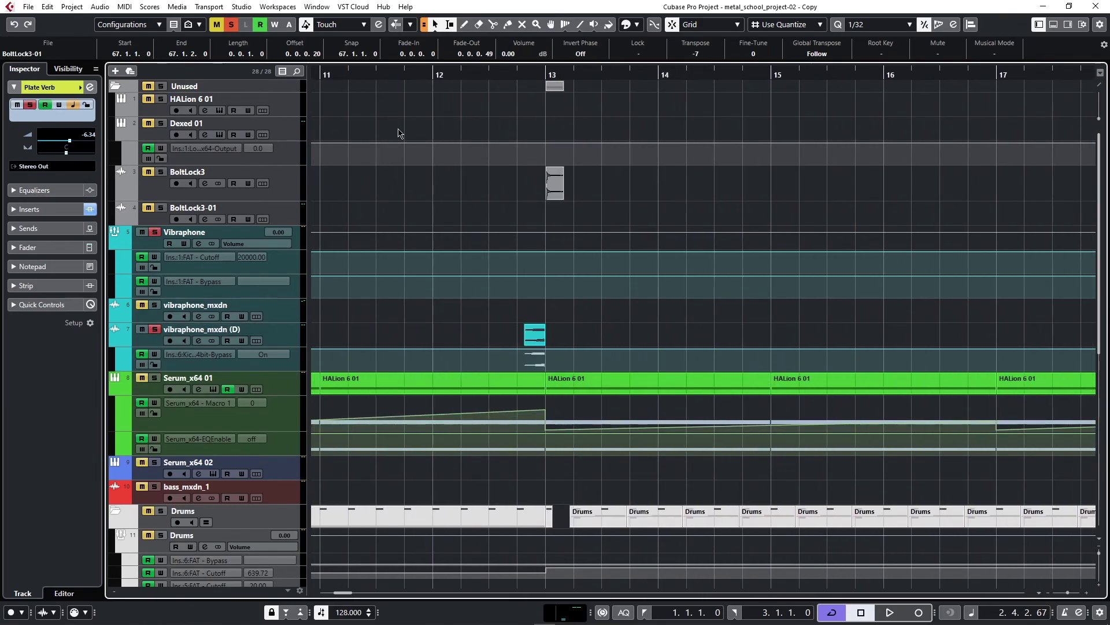
{"action": "left_click", "coordinate": [490, 74]}
{"action": "key", "text": "space"}
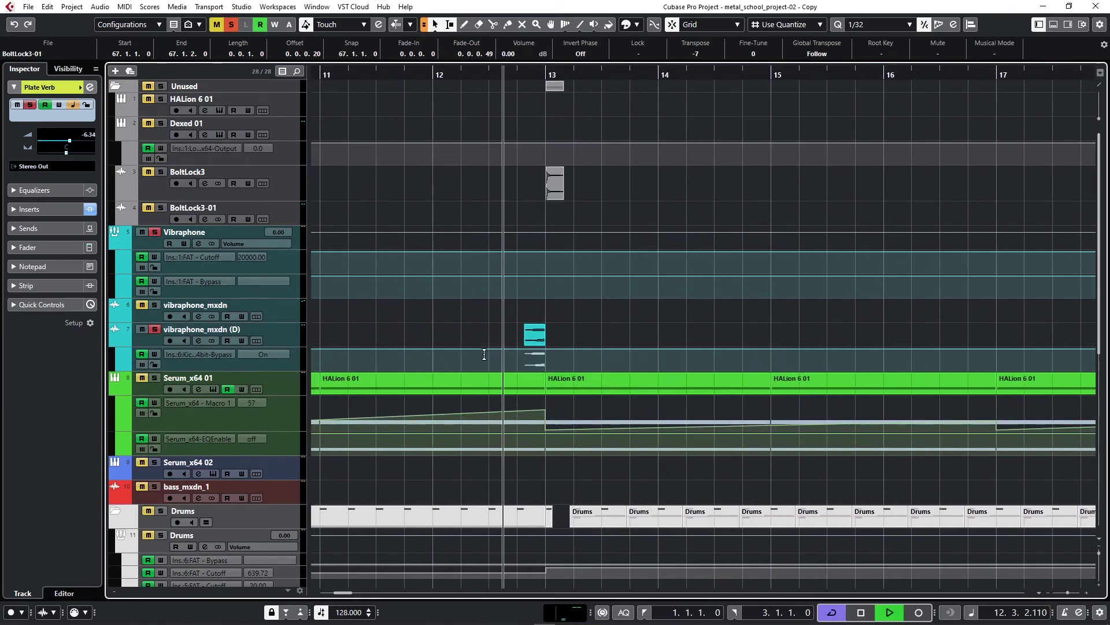
{"action": "key", "text": "space"}
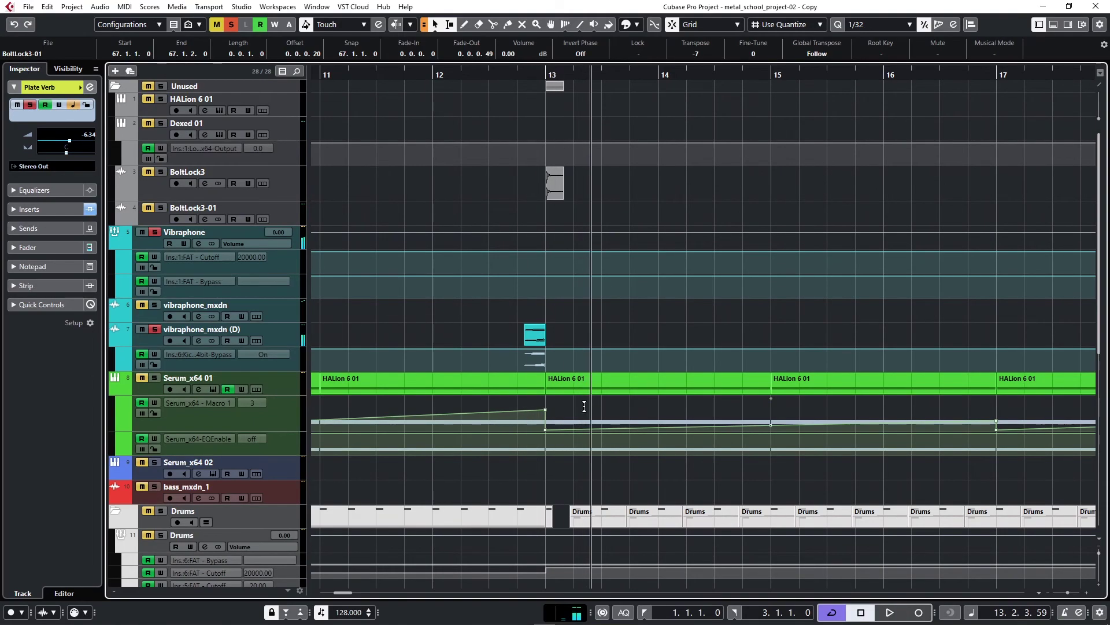
{"action": "scroll", "coordinate": [488, 399], "scroll_direction": "down", "scroll_amount": 5}
{"action": "scroll", "coordinate": [562, 403], "scroll_direction": "down", "scroll_amount": 5}
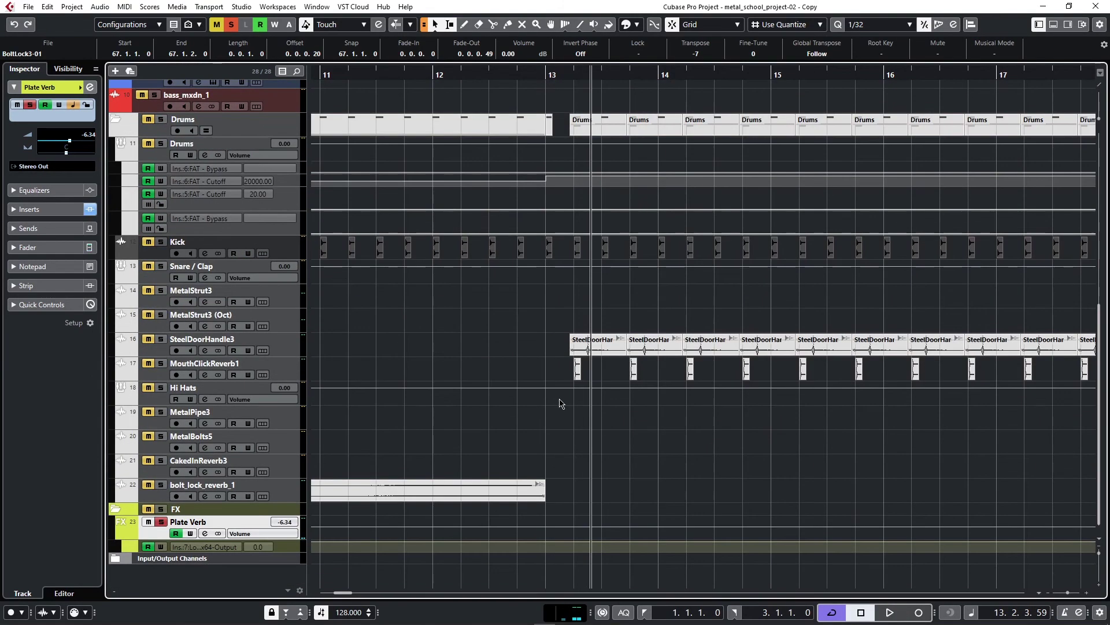
{"action": "scroll", "coordinate": [321, 392], "scroll_direction": "up", "scroll_amount": 3}
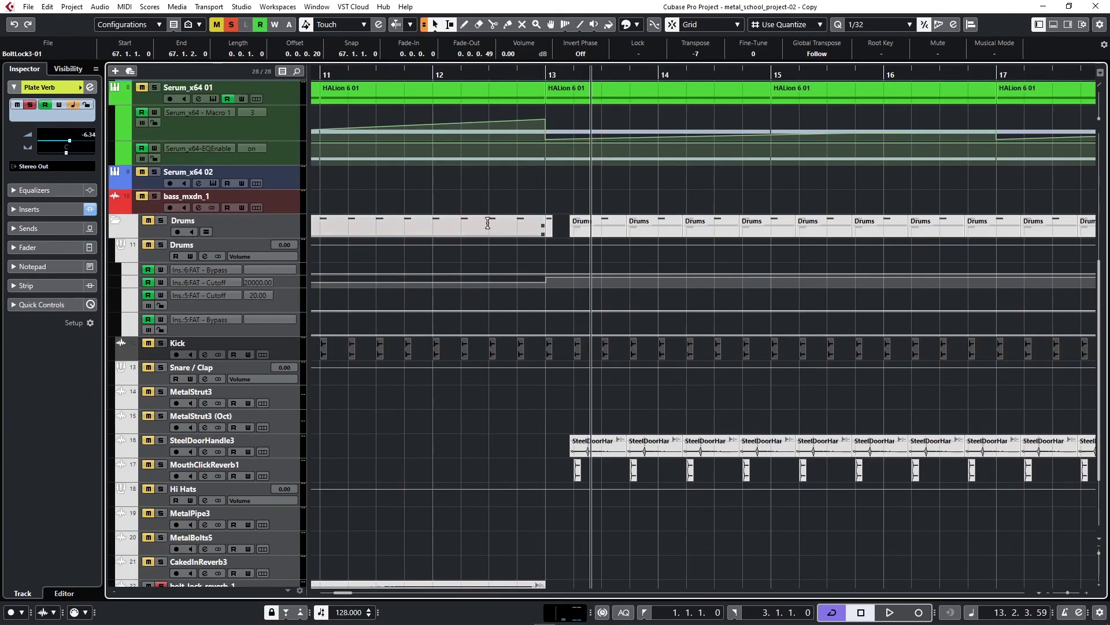
{"action": "left_click", "coordinate": [445, 74]}
{"action": "key", "text": "space"}
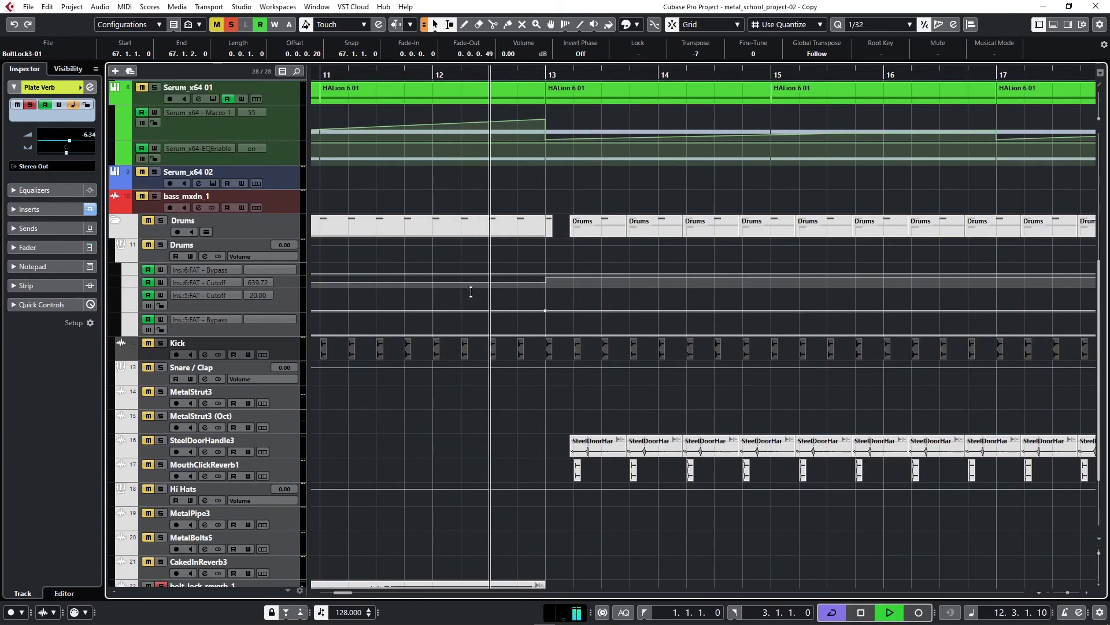
{"action": "key", "text": "space"}
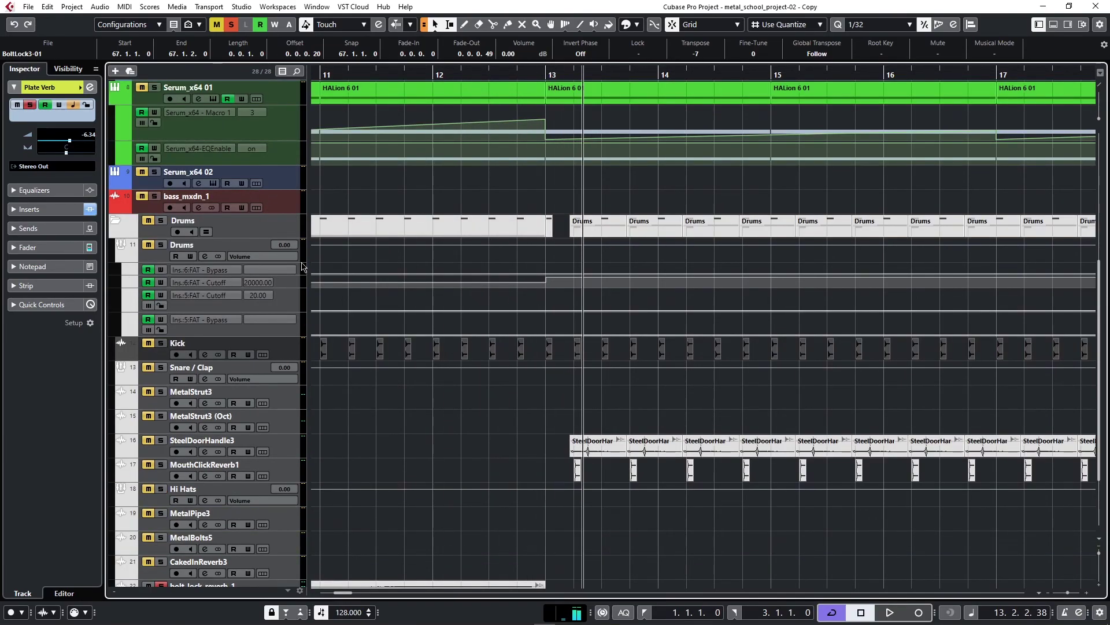
{"action": "scroll", "coordinate": [160, 500], "scroll_direction": "down", "scroll_amount": 3}
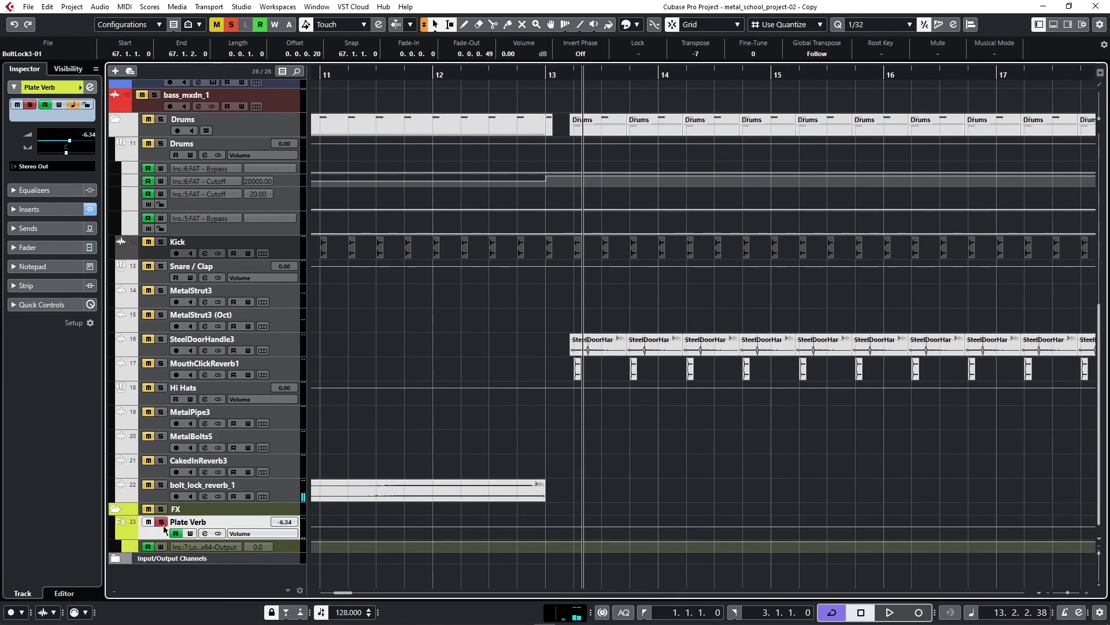
{"action": "scroll", "coordinate": [439, 453], "scroll_direction": "up", "scroll_amount": 12}
Step: Clear the Plate Verb solo, zoom out with G, then solo and play Serum_x64 01
{"action": "key", "text": "s"}
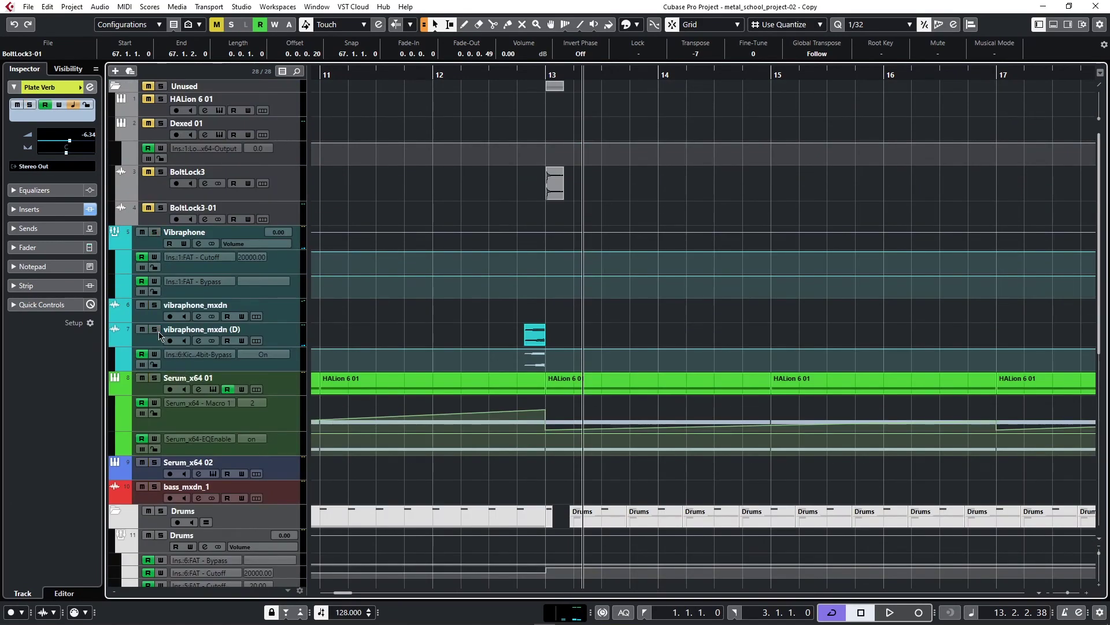
{"action": "key", "text": "g"}
{"action": "key", "text": "g"}
{"action": "scroll", "coordinate": [594, 395], "scroll_direction": "right", "scroll_amount": 4}
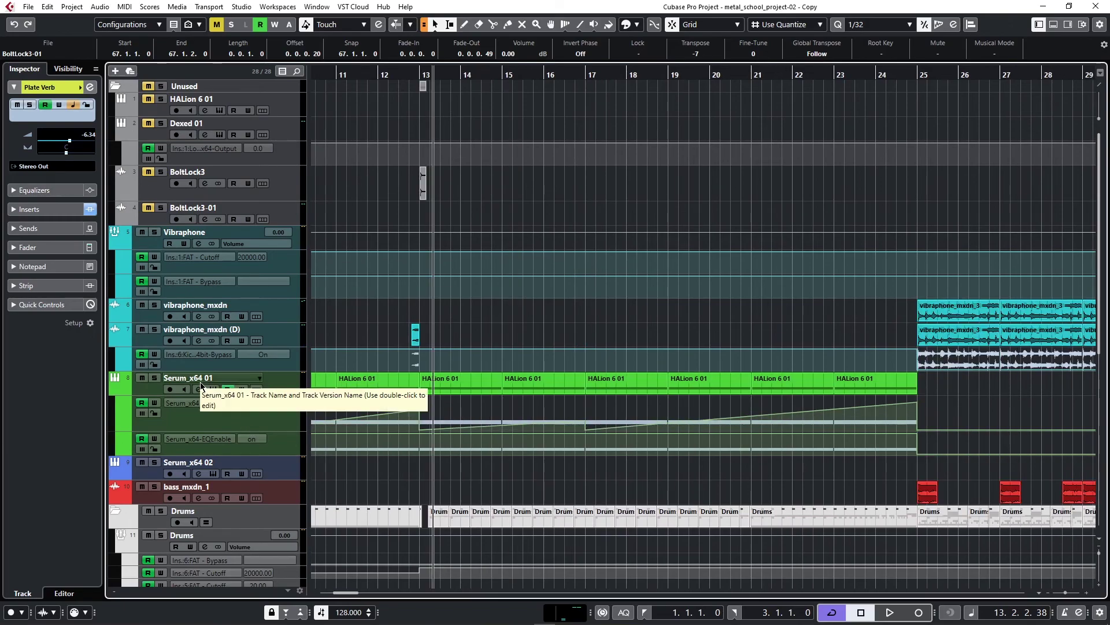
{"action": "key", "text": "s"}
{"action": "key", "text": "space"}
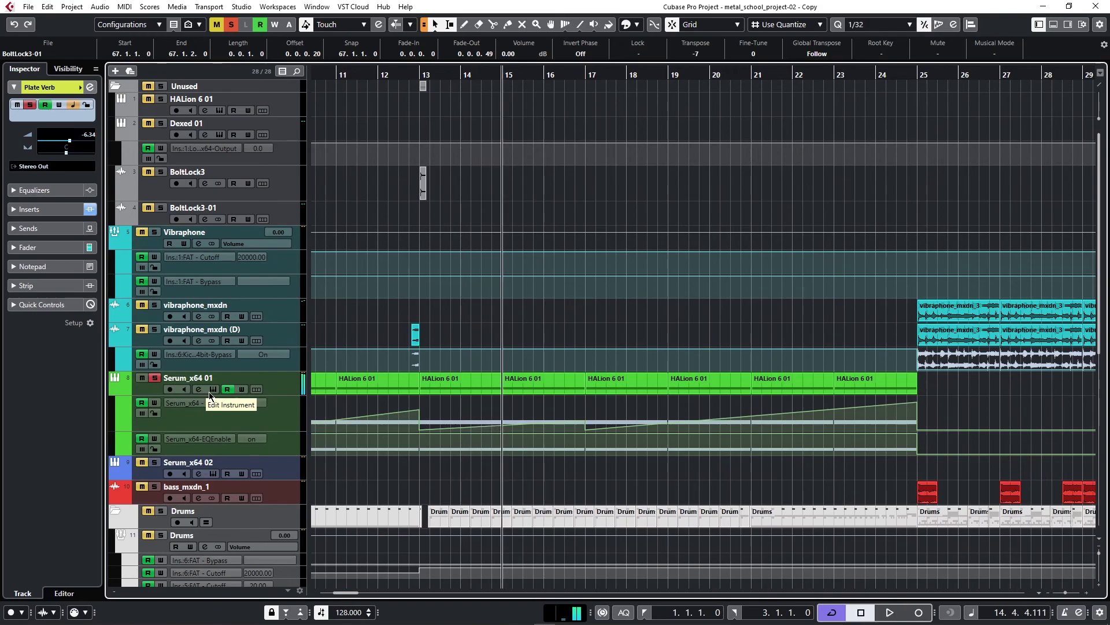
{"action": "left_click", "coordinate": [210, 390]}
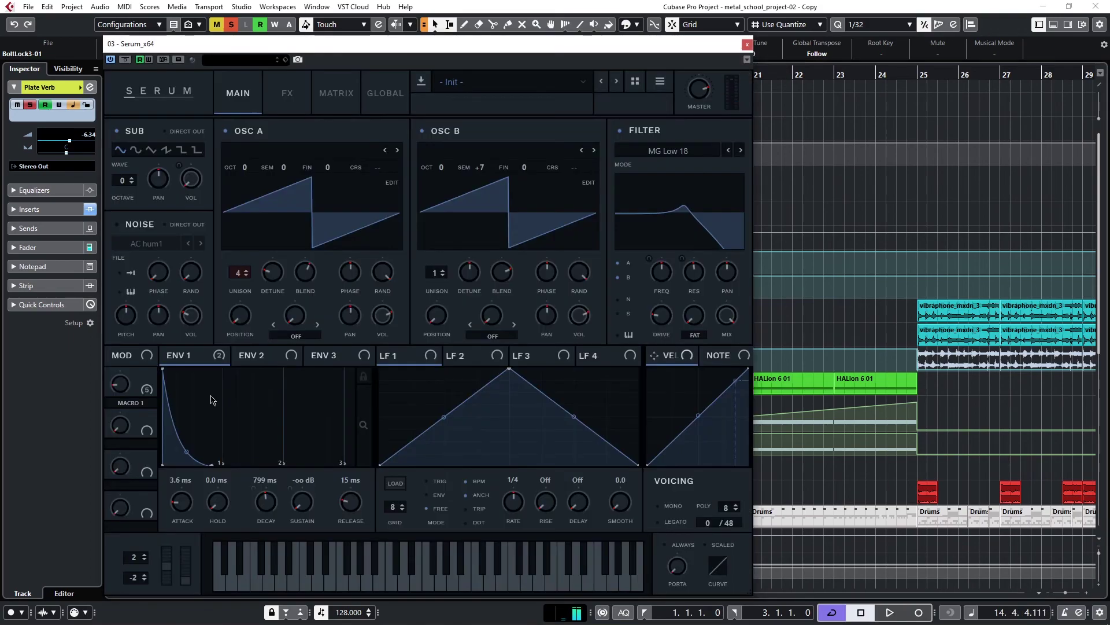
{"action": "left_click", "coordinate": [147, 386]}
{"action": "left_click", "coordinate": [148, 388]}
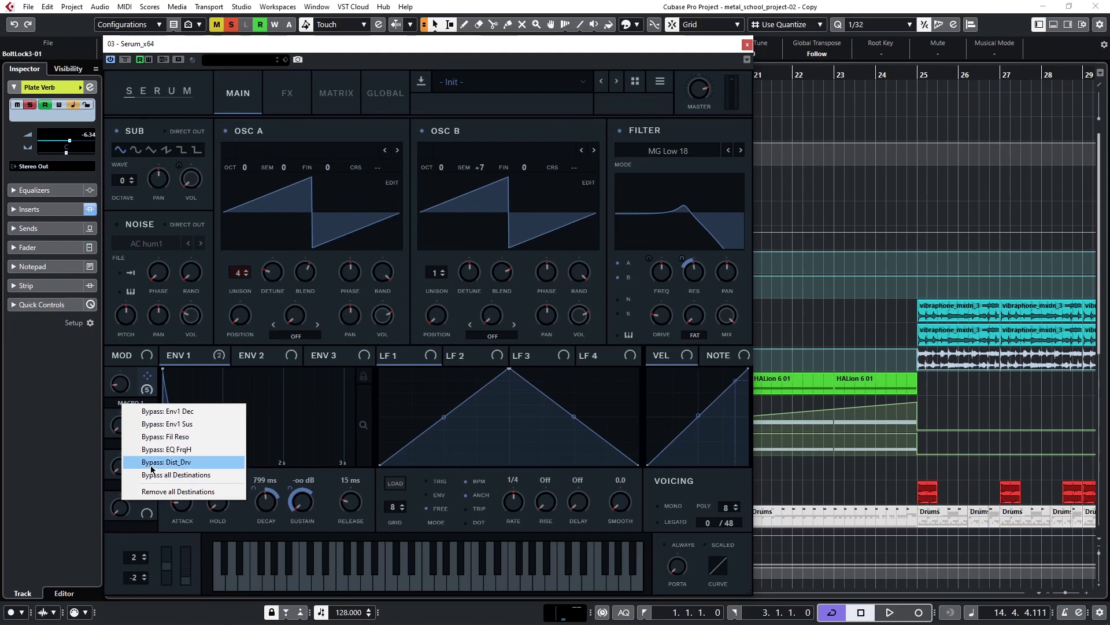
{"action": "left_click", "coordinate": [166, 513]}
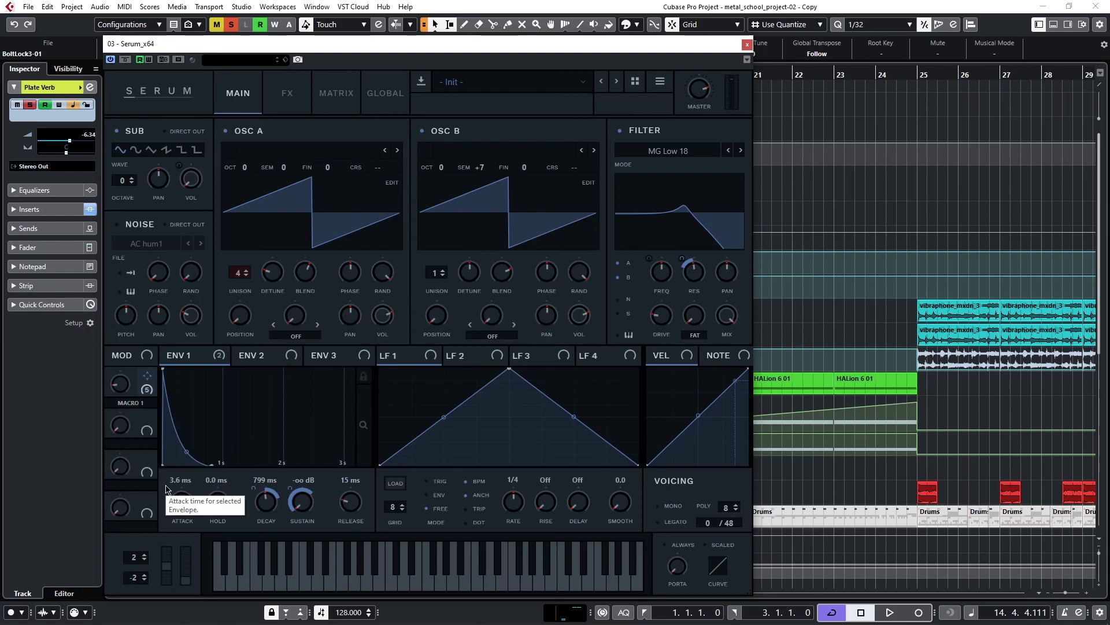
{"action": "key", "text": "space"}
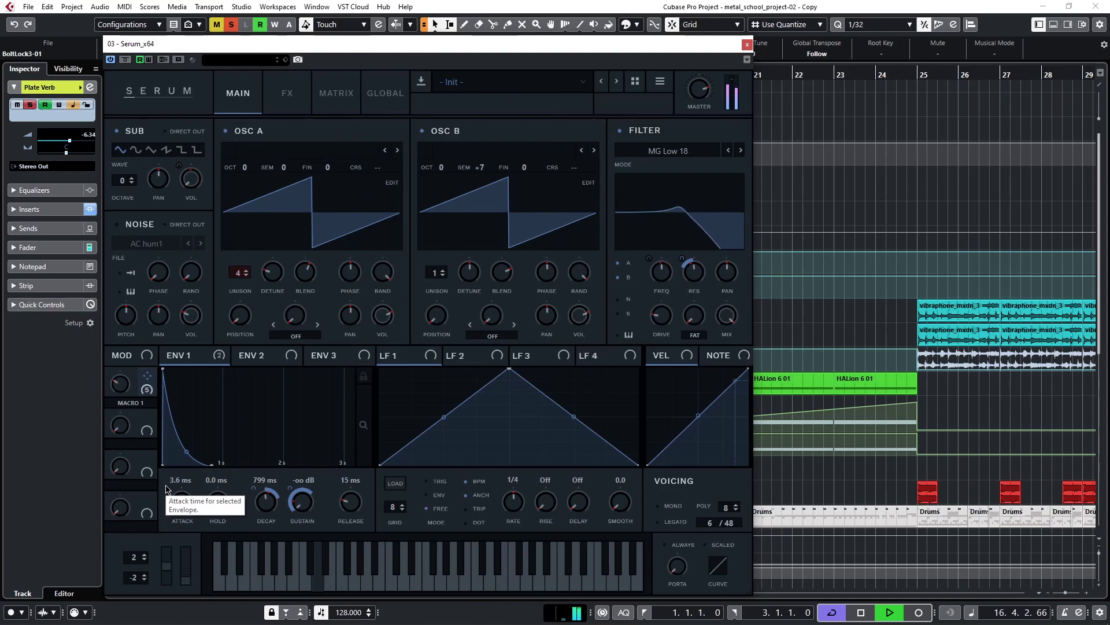
{"action": "key", "text": "space"}
{"action": "left_click", "coordinate": [747, 44]}
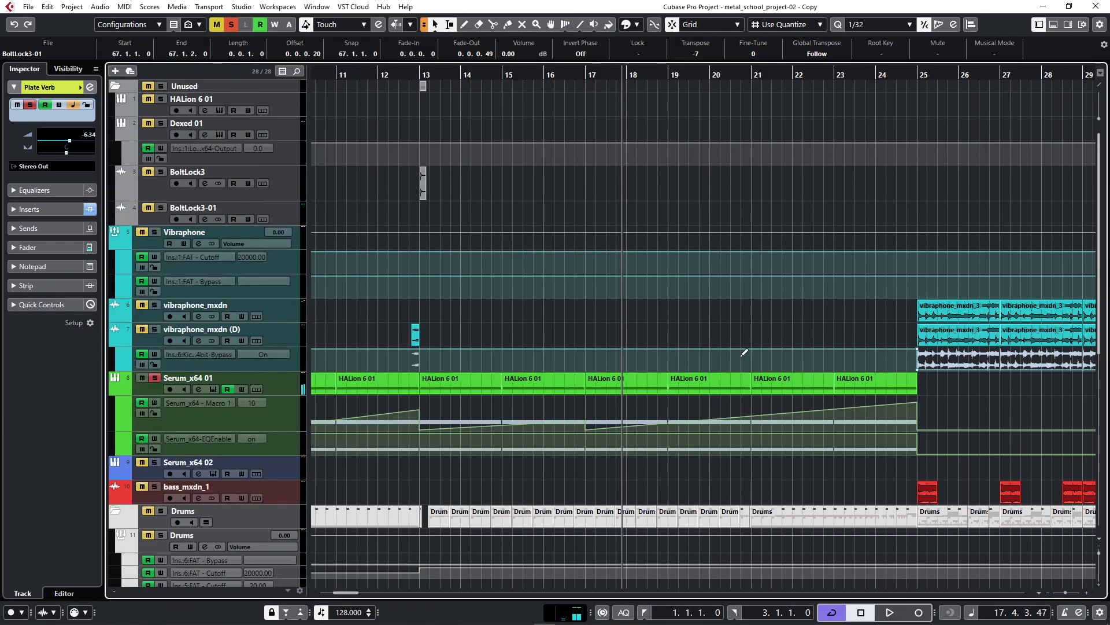
{"action": "key", "text": "g"}
{"action": "scroll", "coordinate": [715, 391], "scroll_direction": "right", "scroll_amount": 5}
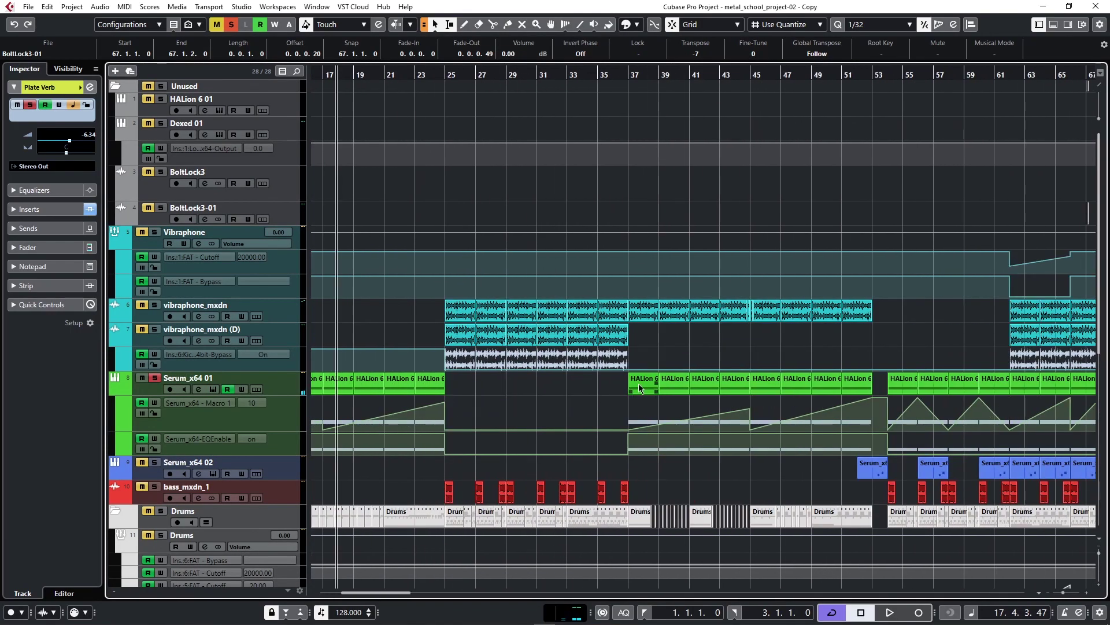
{"action": "scroll", "coordinate": [639, 383], "scroll_direction": "down", "scroll_amount": 10}
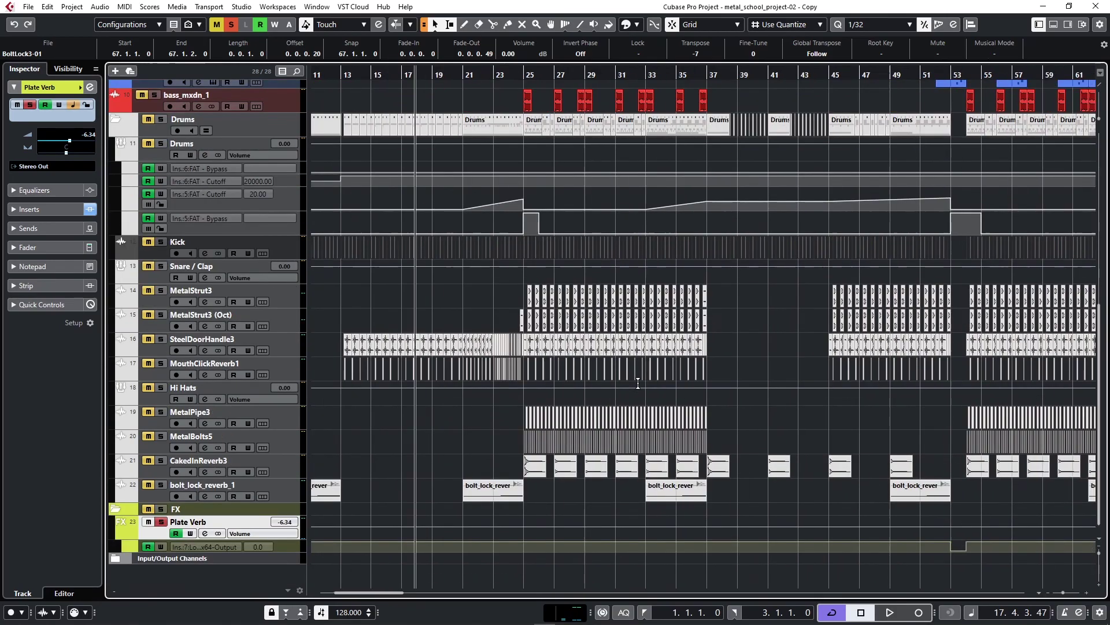